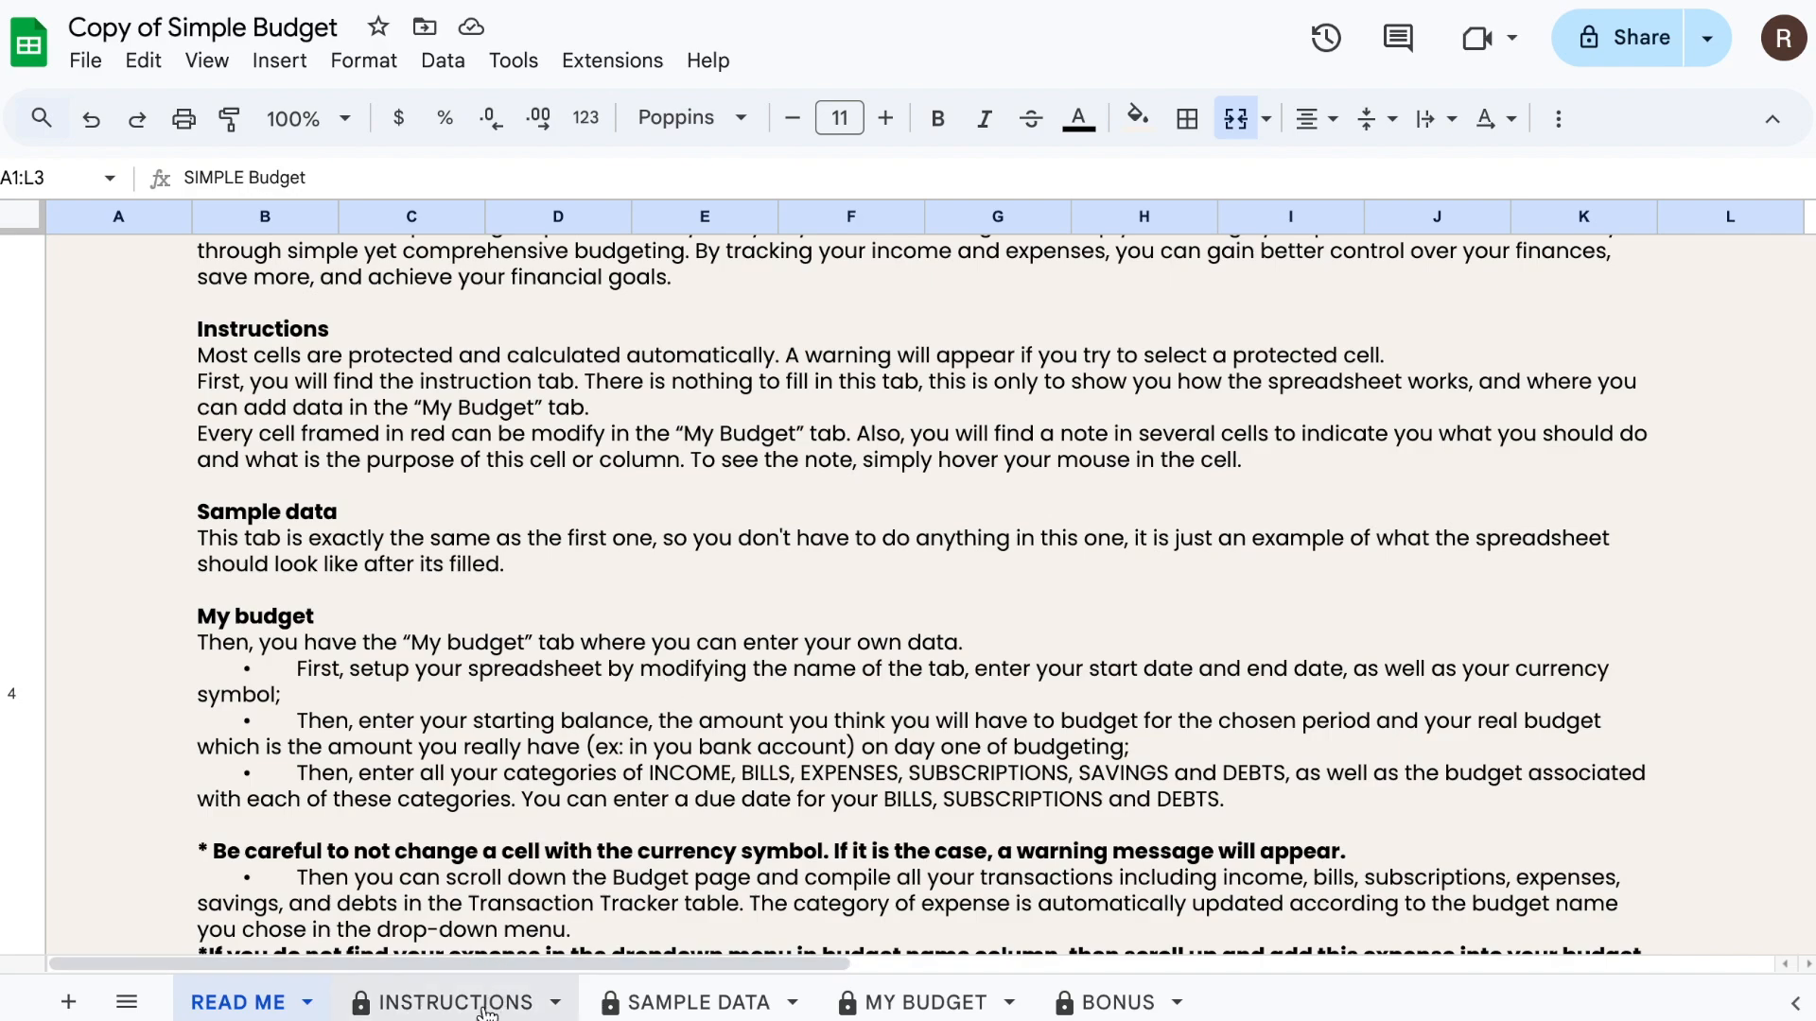
- Look through the Instructions, Sample Data and My Budget sheets of the budget spreadsheet
left_click(457, 1004)
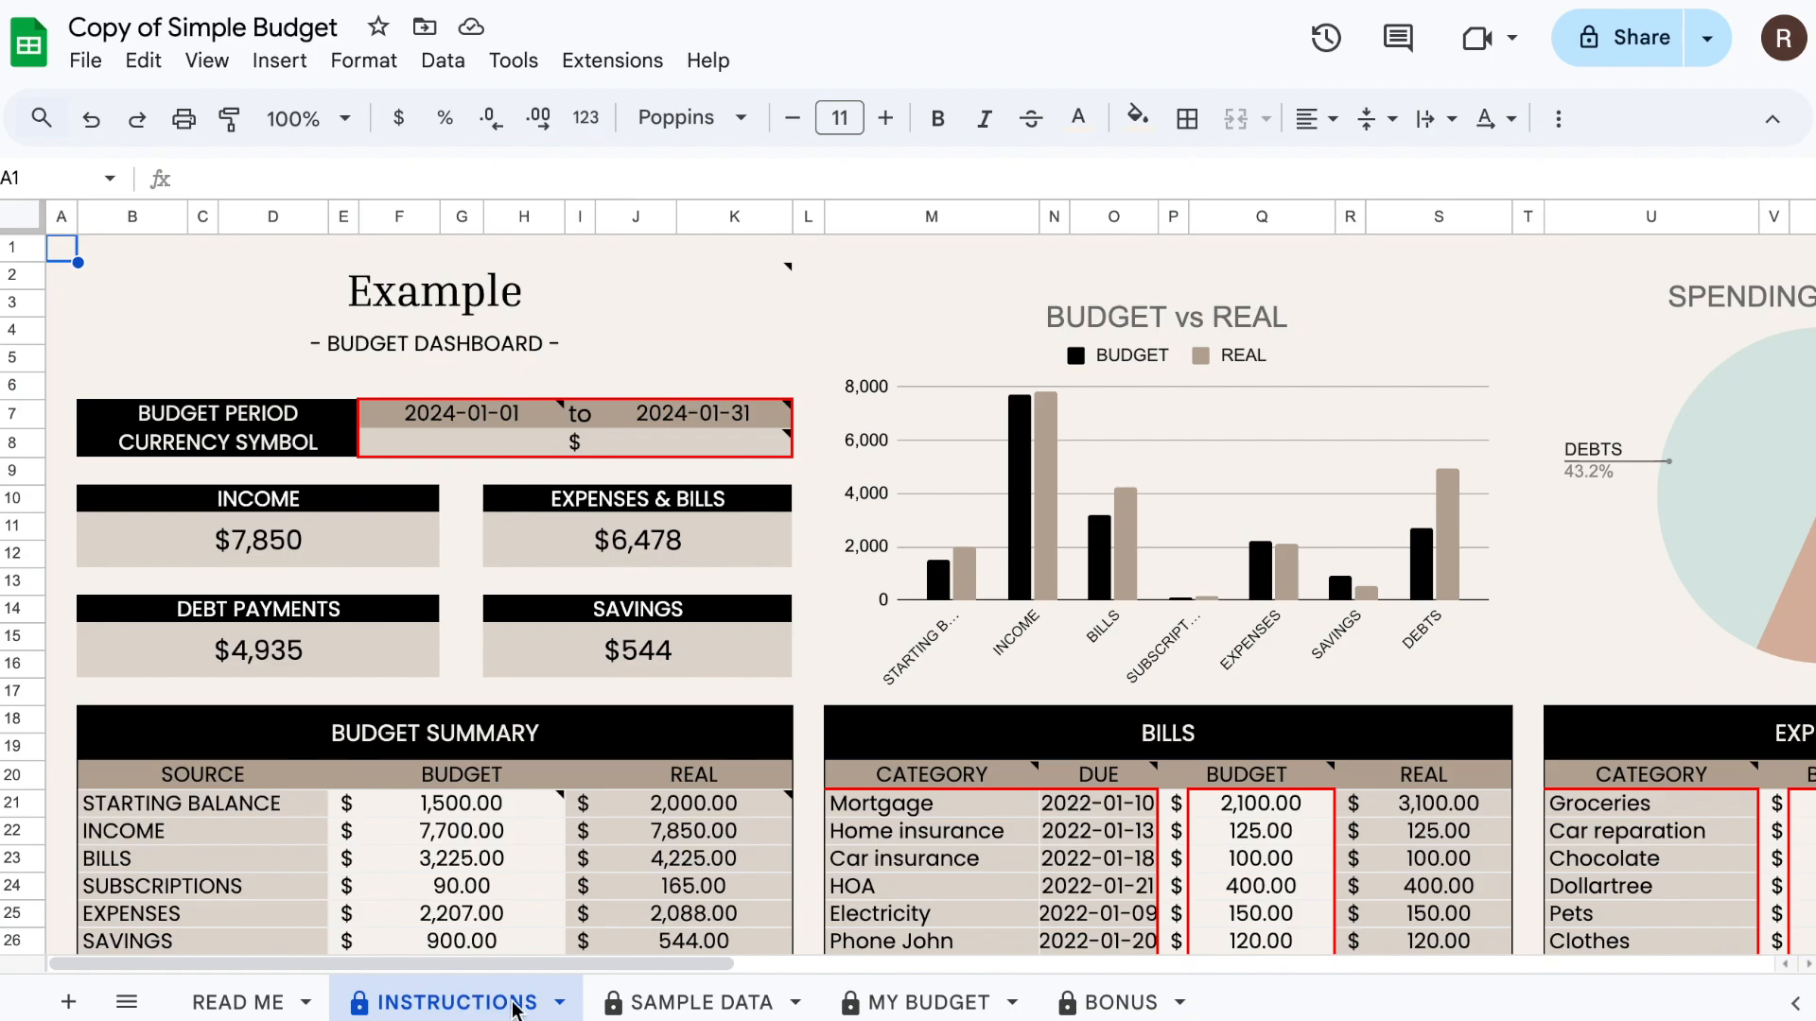
left_click(679, 1005)
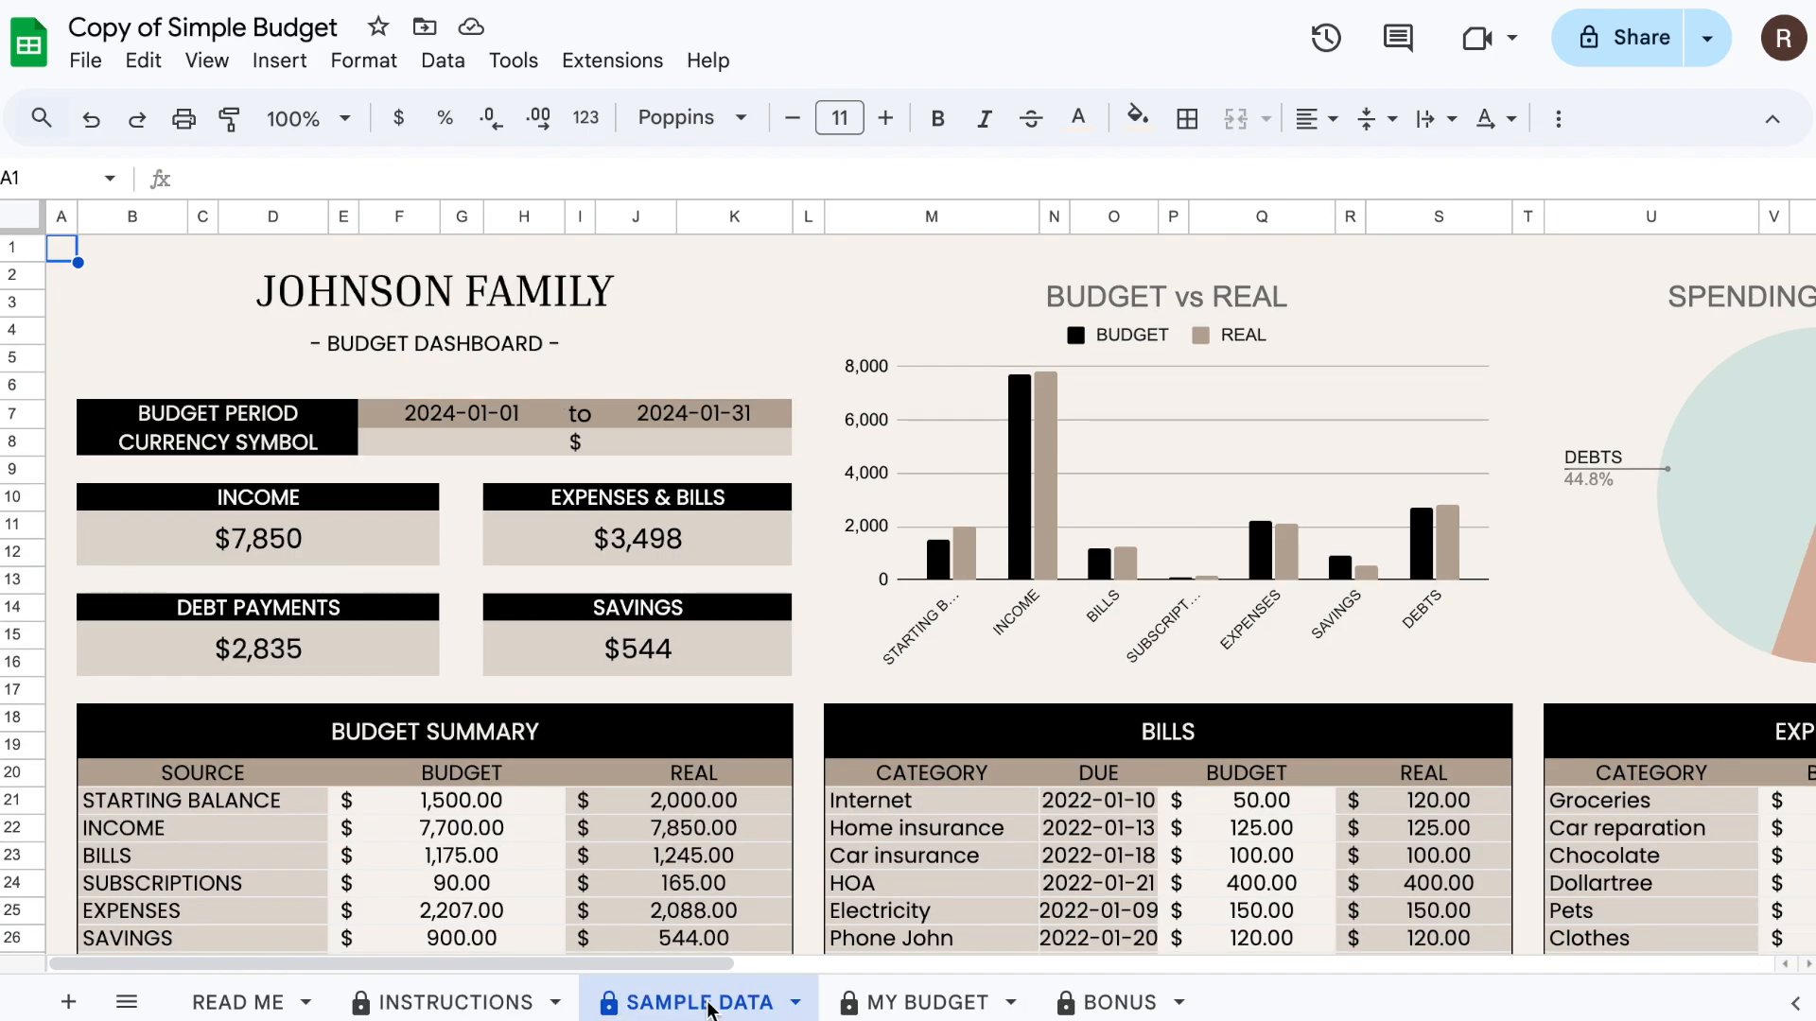
left_click(897, 1004)
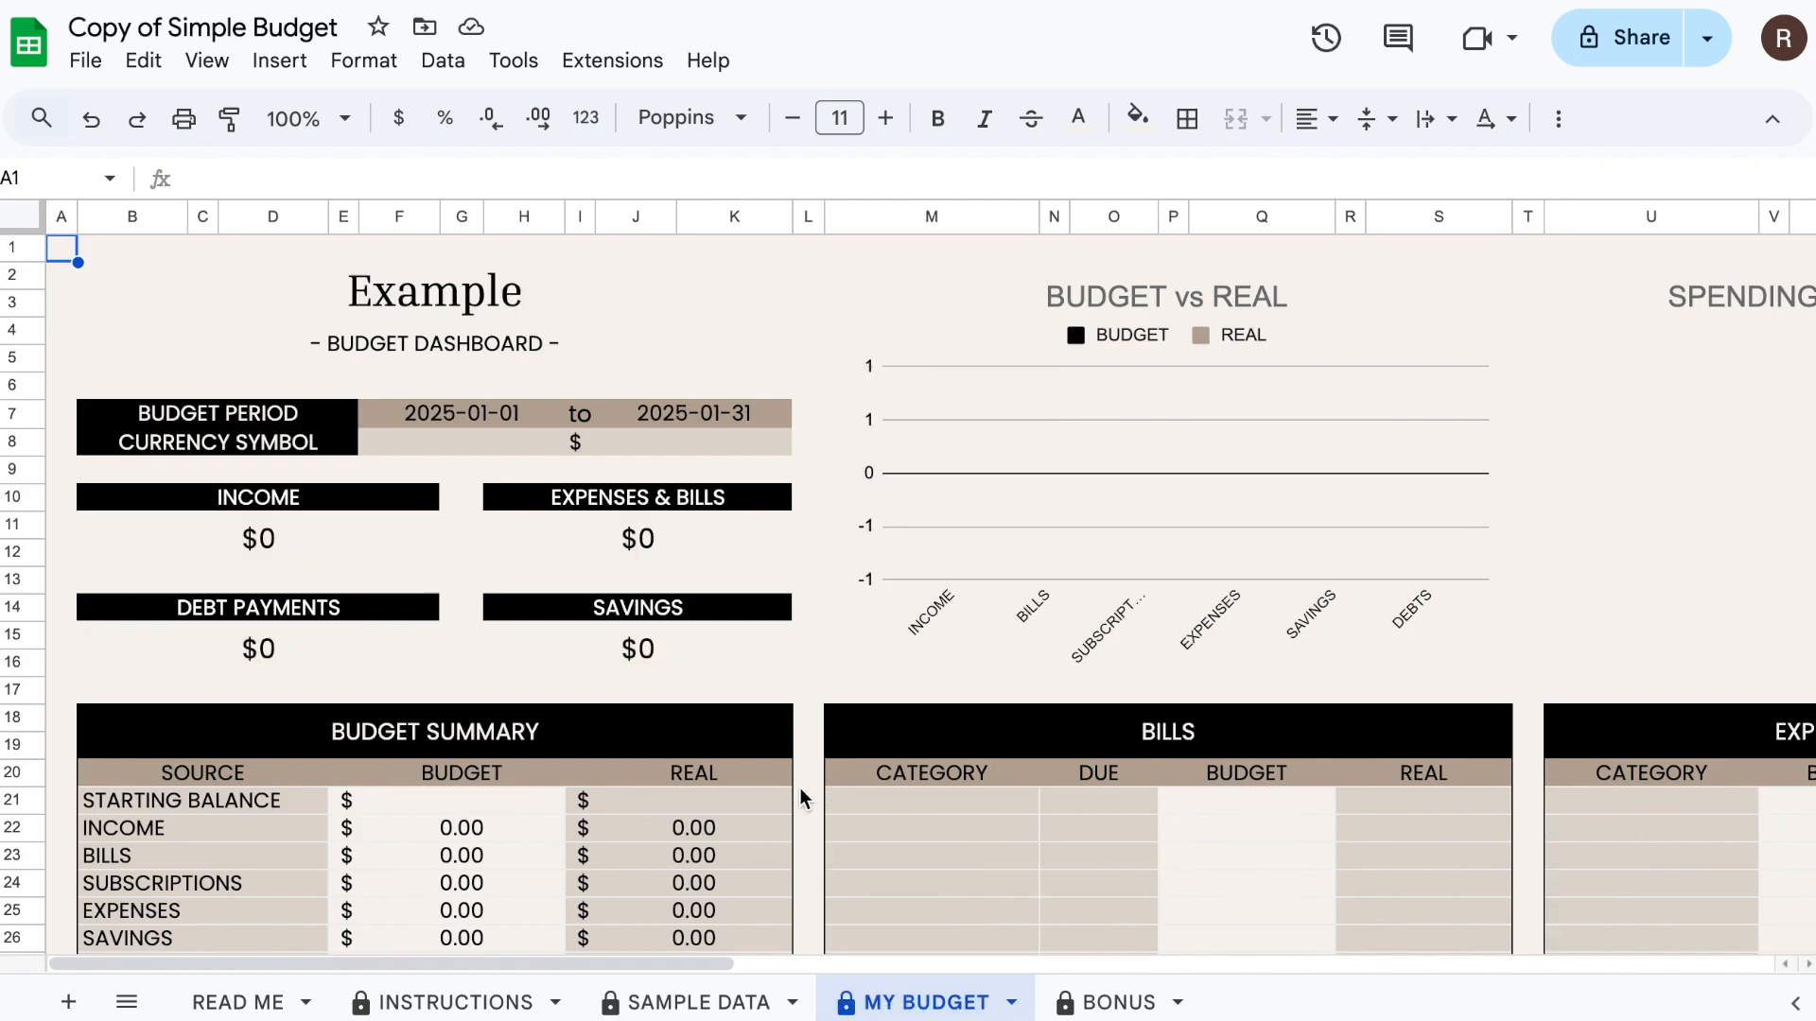
scroll(804, 785, "down", 3)
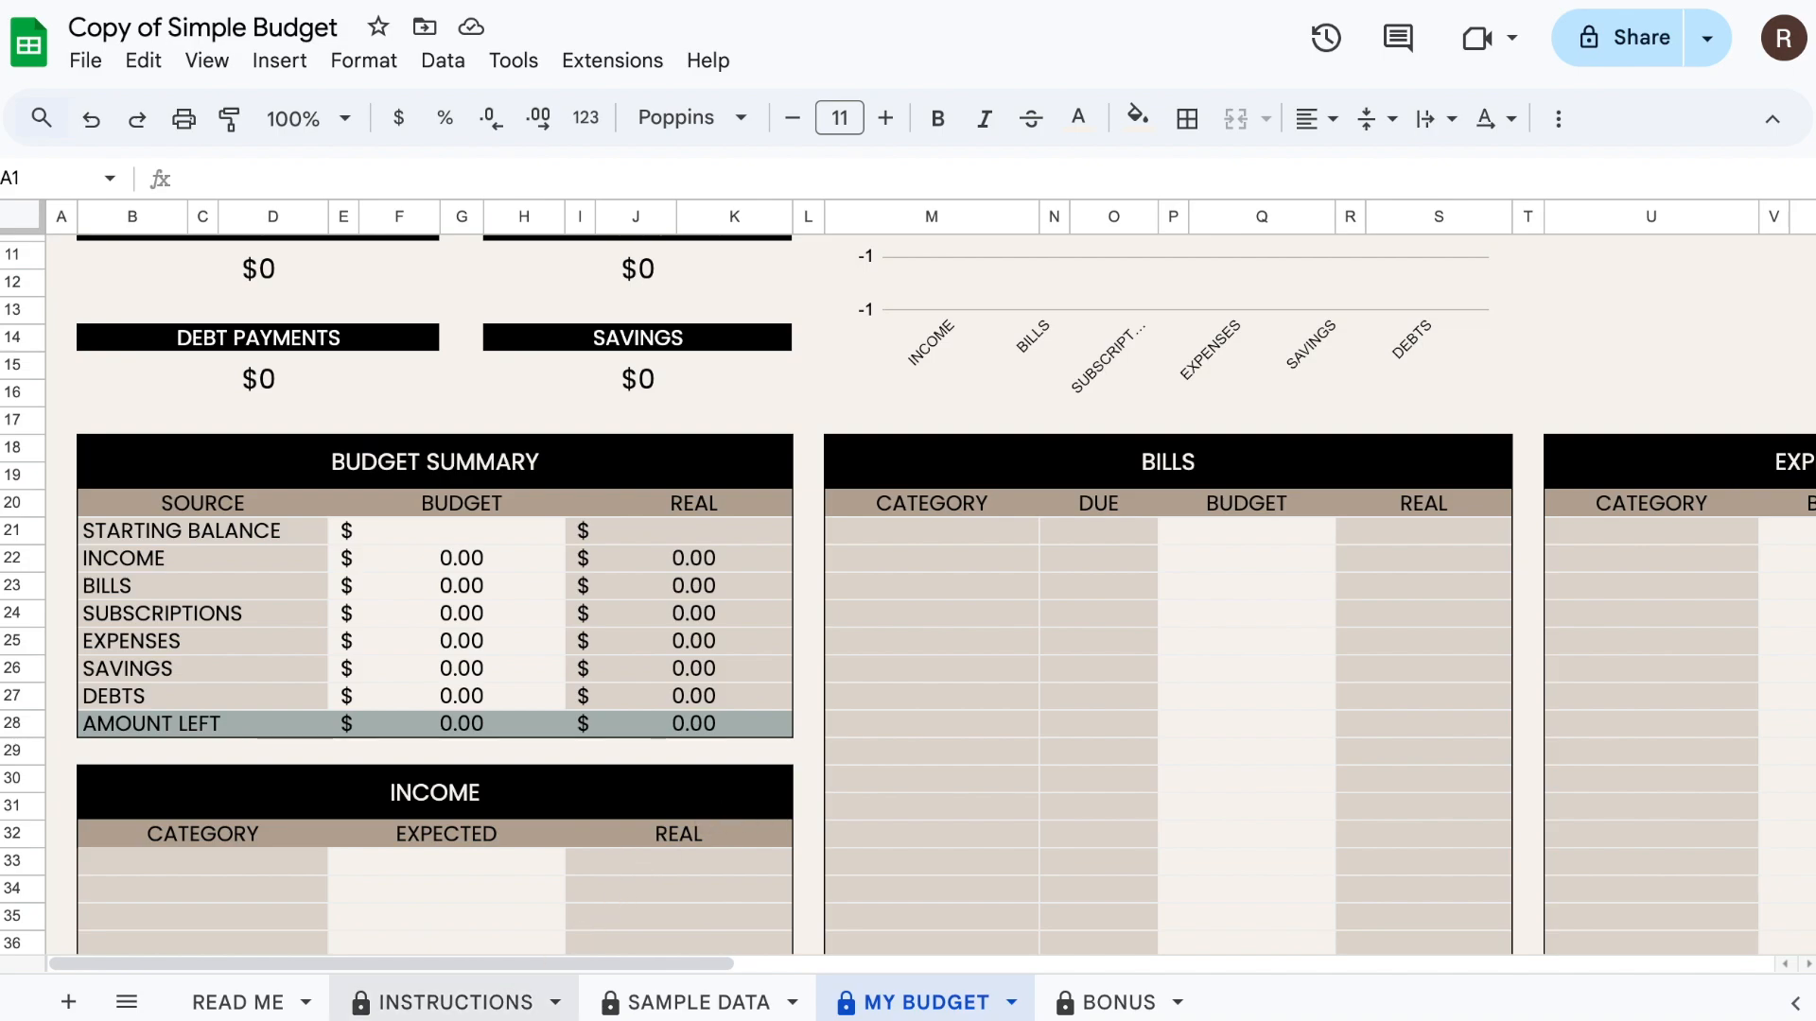
- Examine the red-framed editable cells, cell notes and the Bills and Expenses tables on the Instructions sheet
left_click(444, 1002)
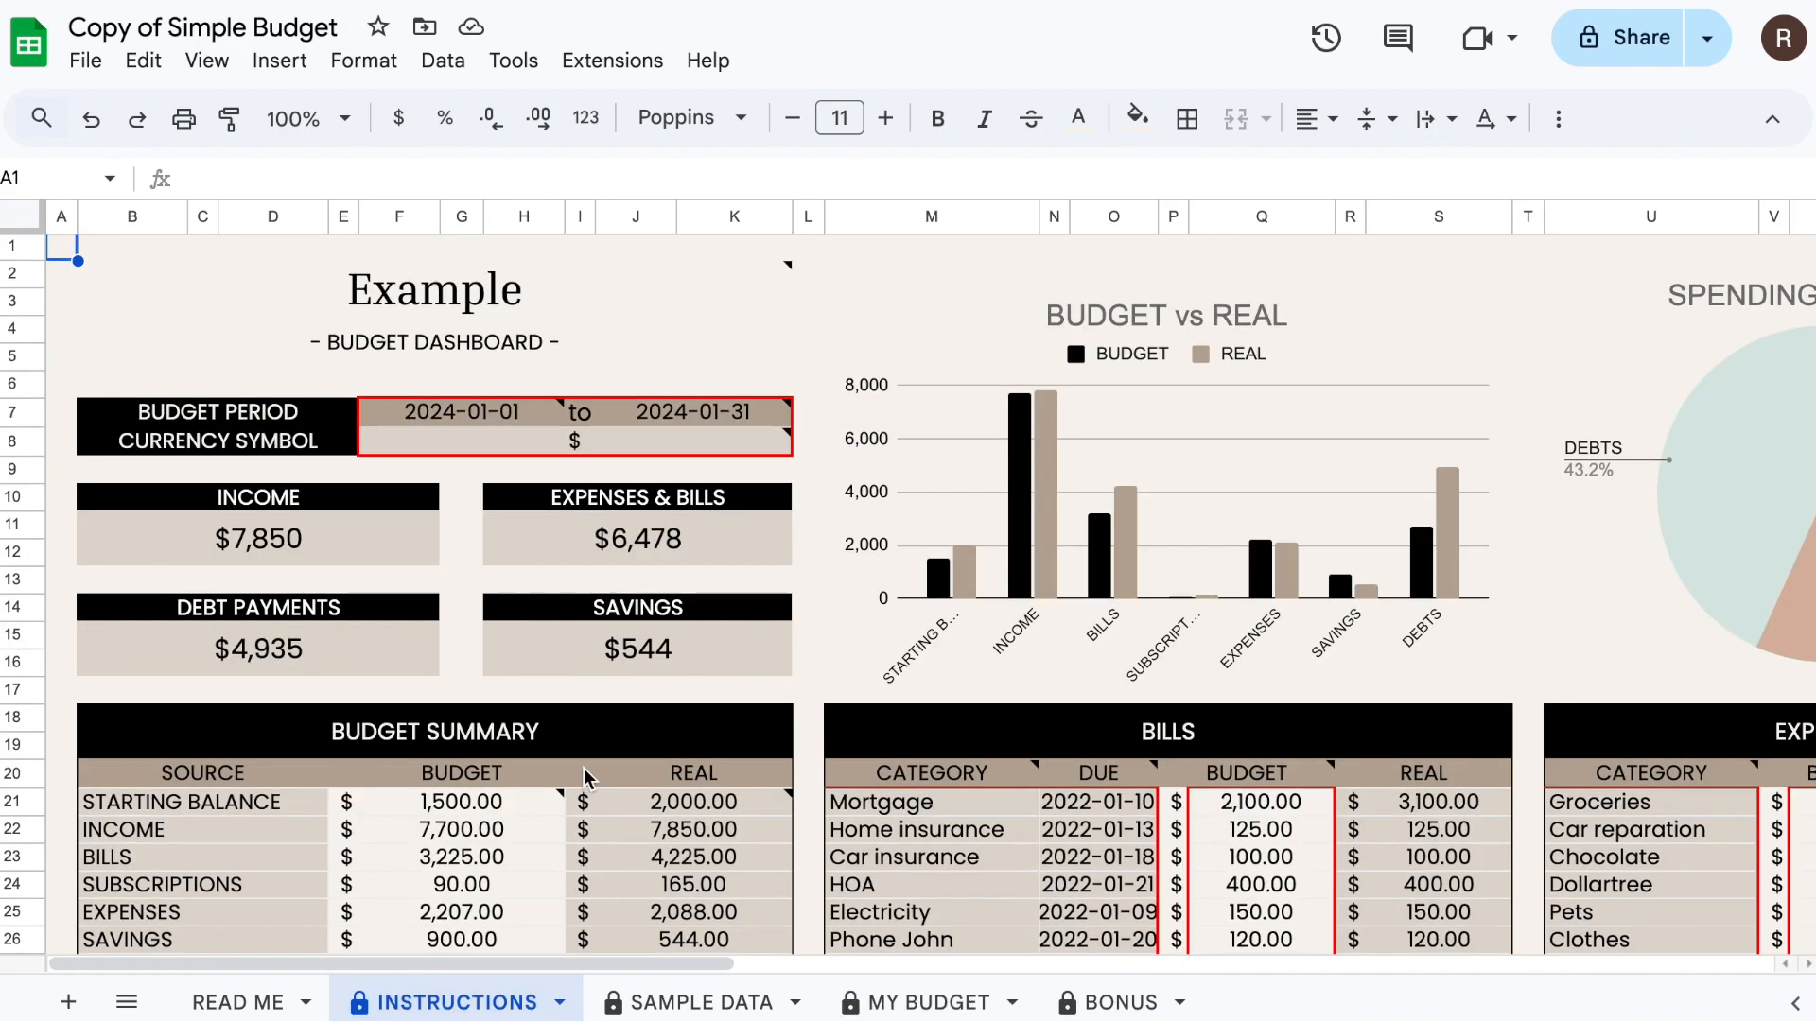
scroll(741, 511, "down", 1)
scroll(740, 503, "down", 2)
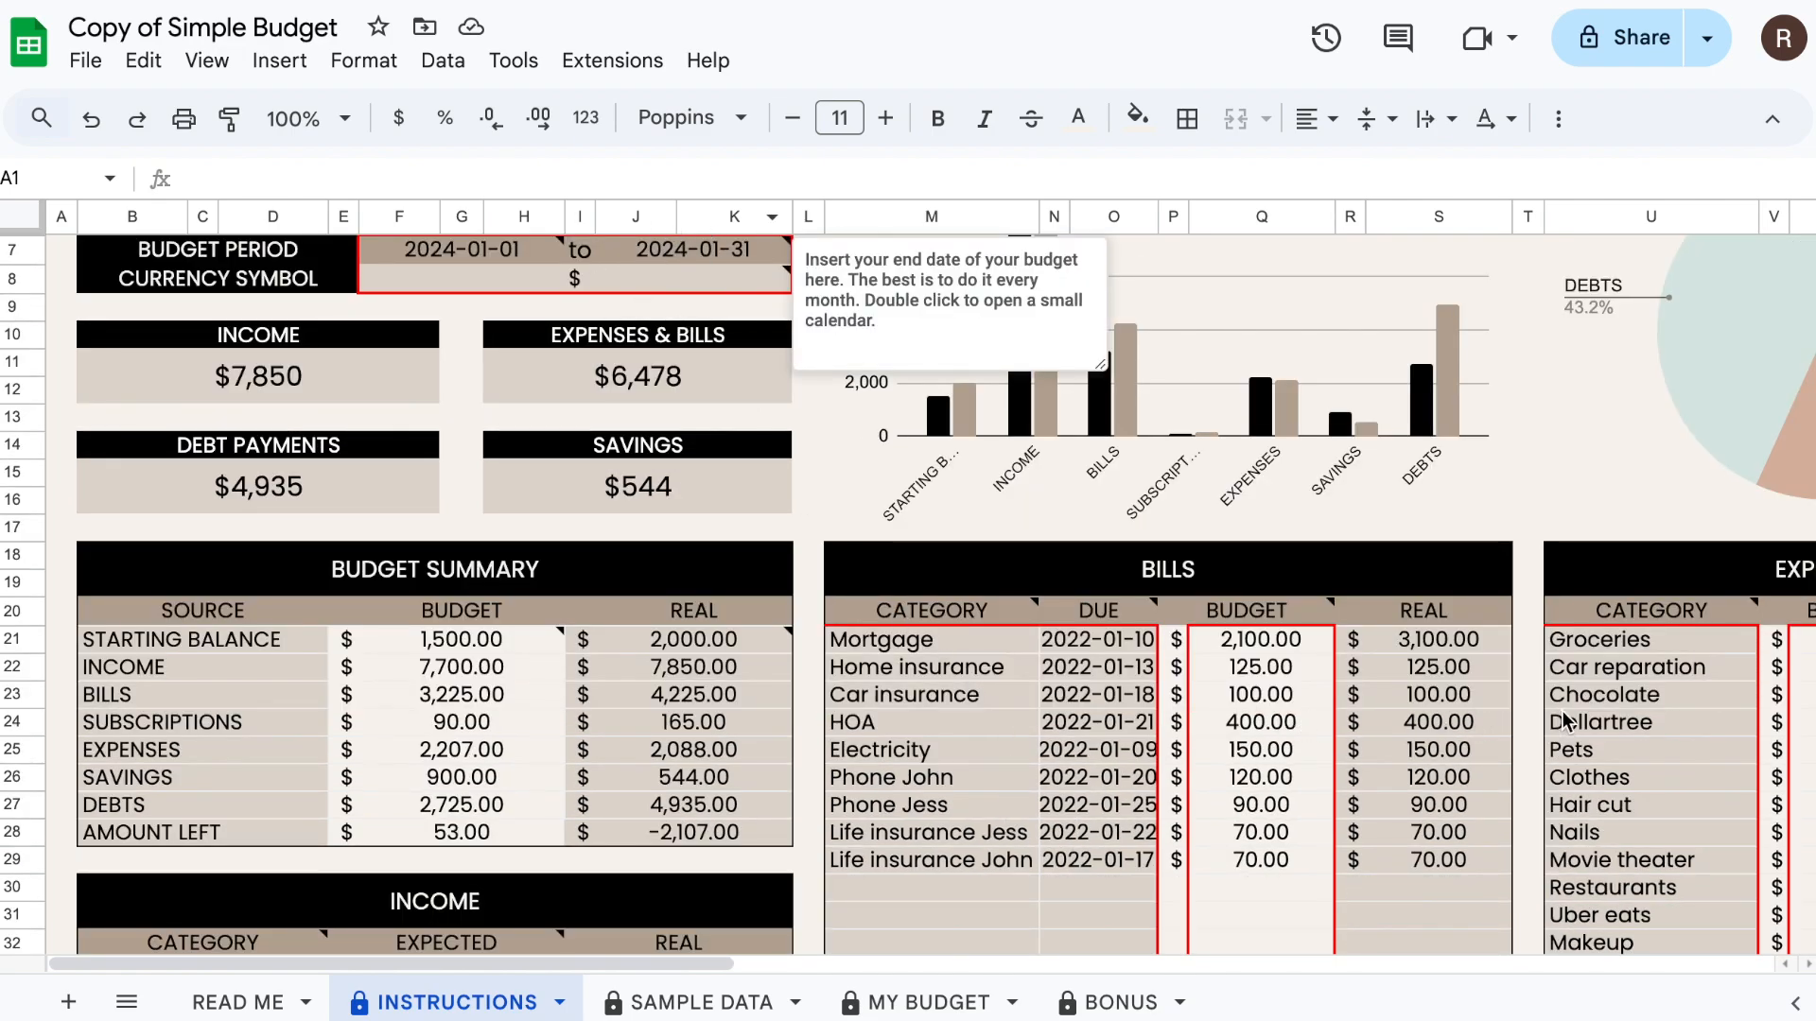
scroll(1561, 723, "right", 5)
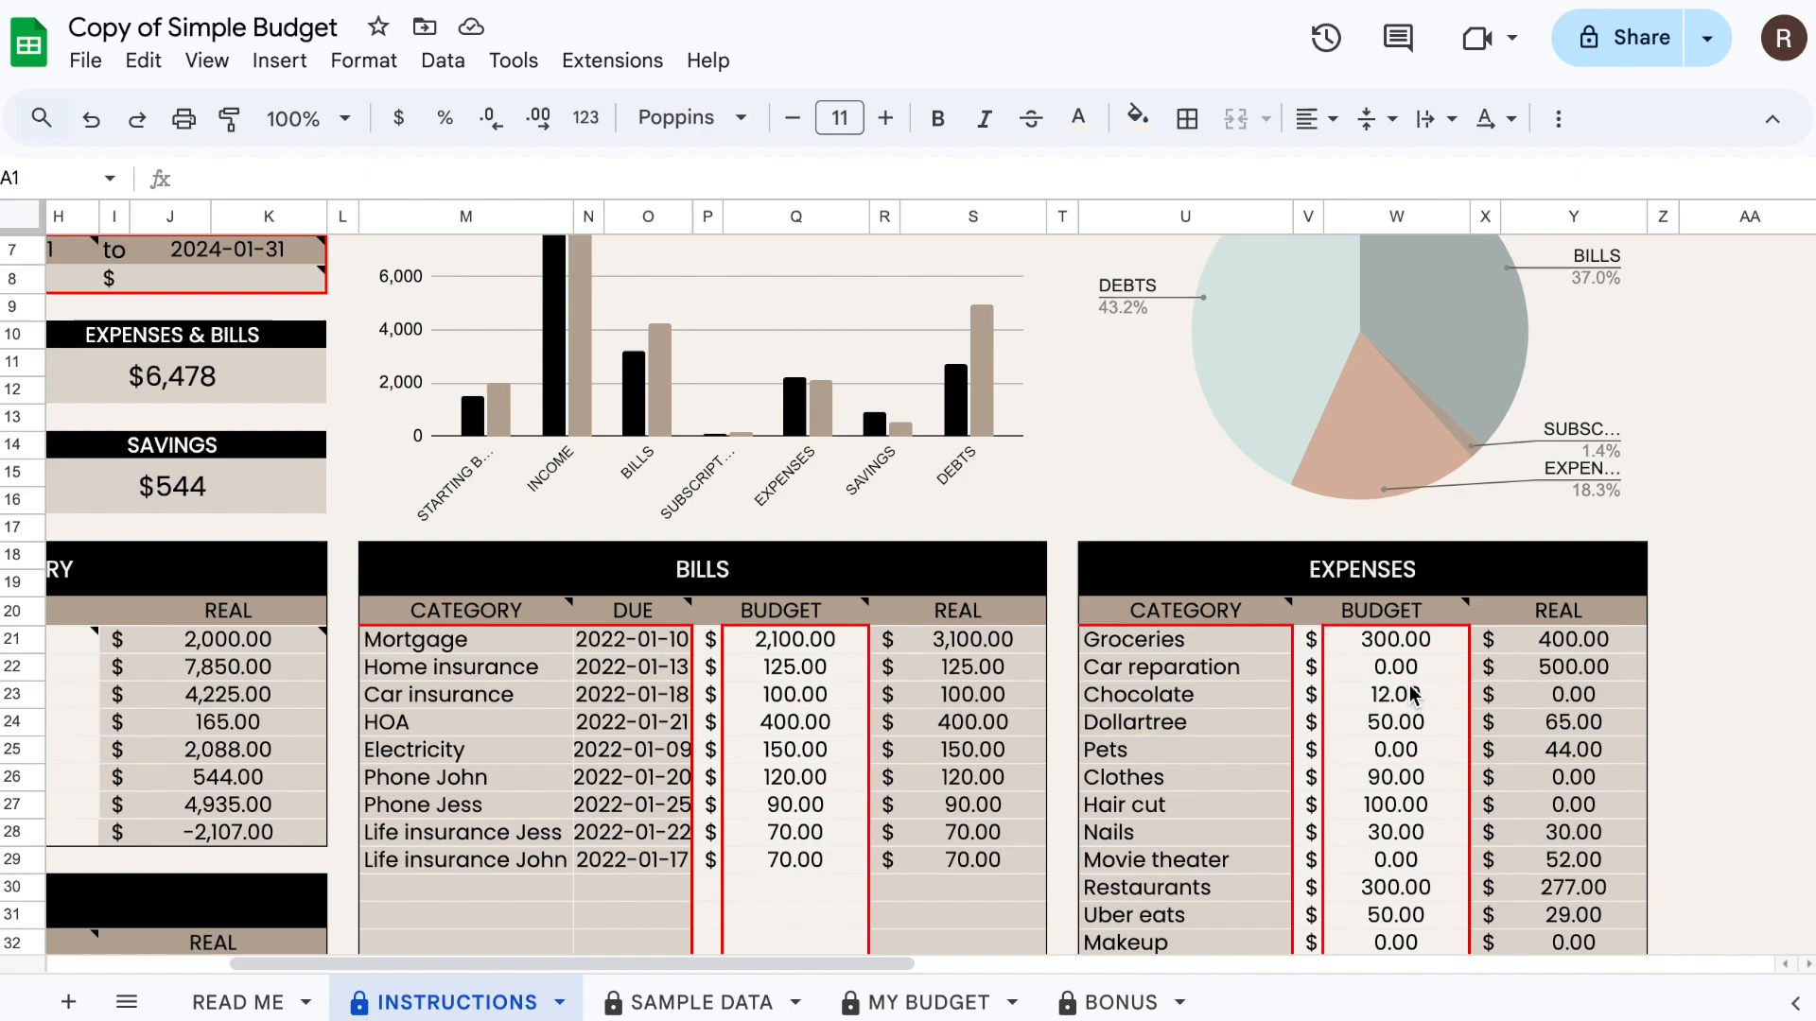
scroll(1413, 697, "down", 1)
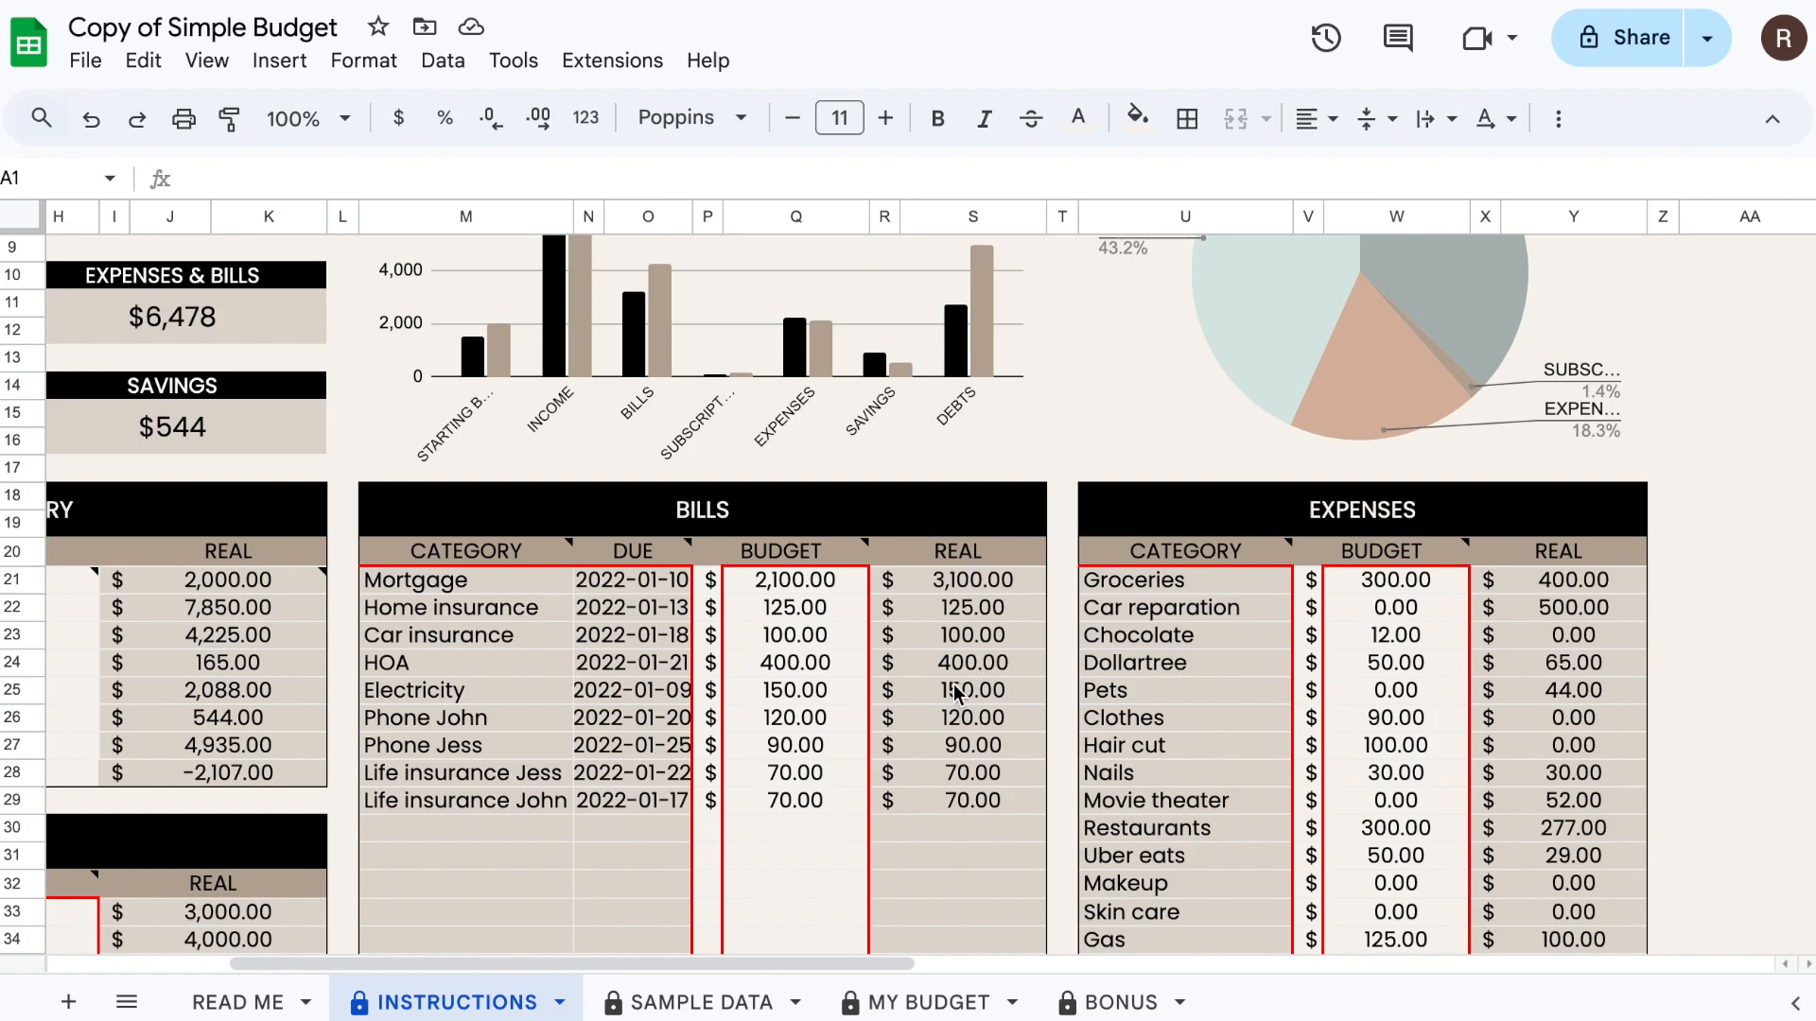
scroll(955, 686, "down", 4)
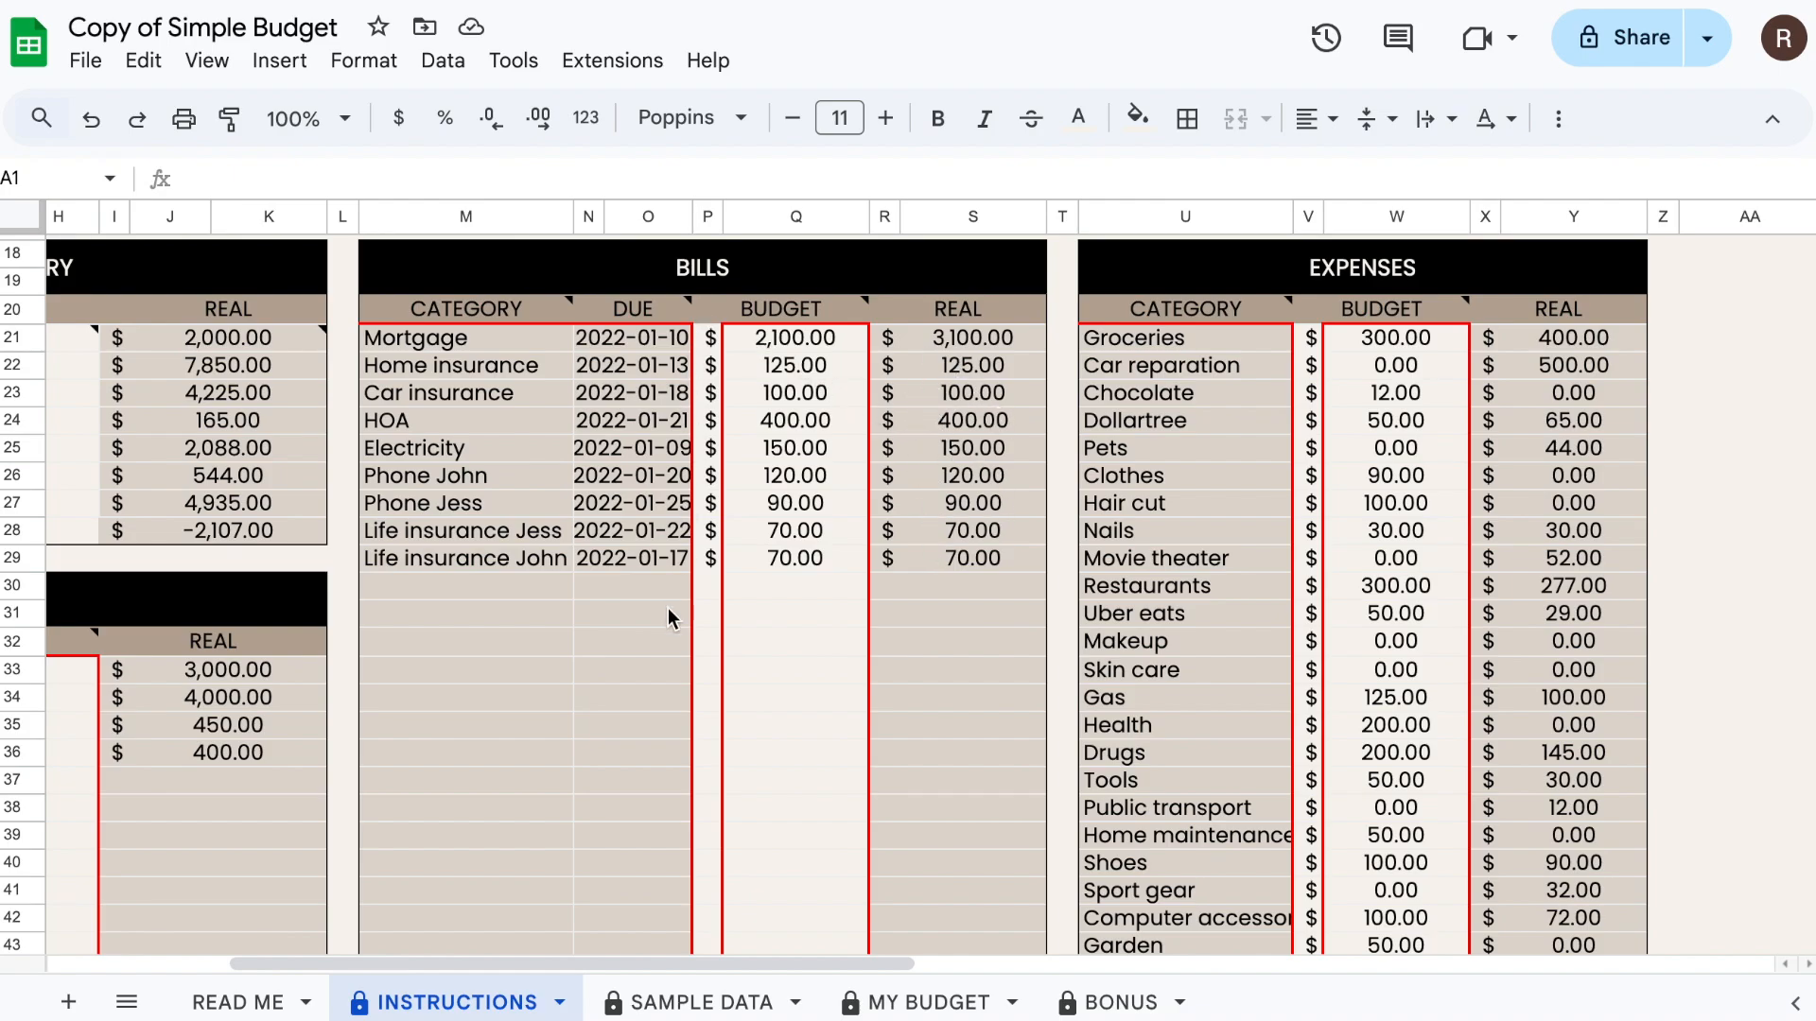
scroll(631, 720, "left", 5)
scroll(908, 757, "up", 6)
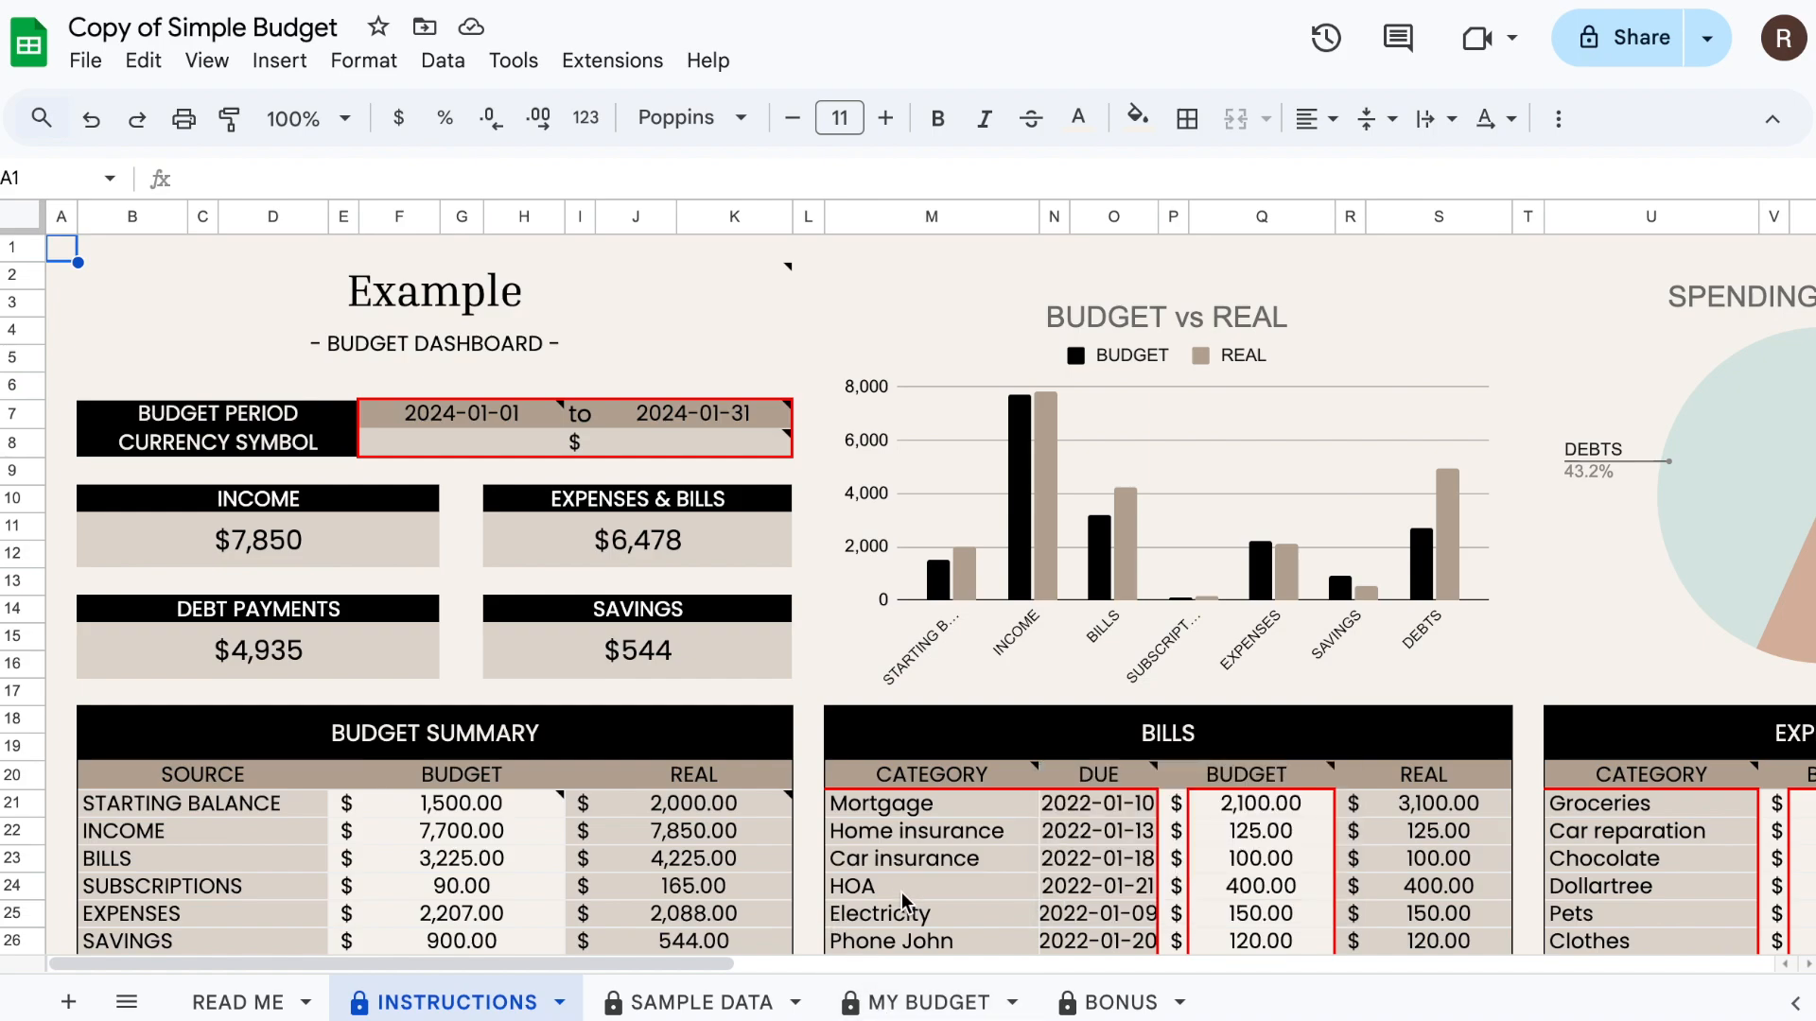
- Replace the dashboard title on the My Budget sheet with "Rainy Day"
left_click(915, 1003)
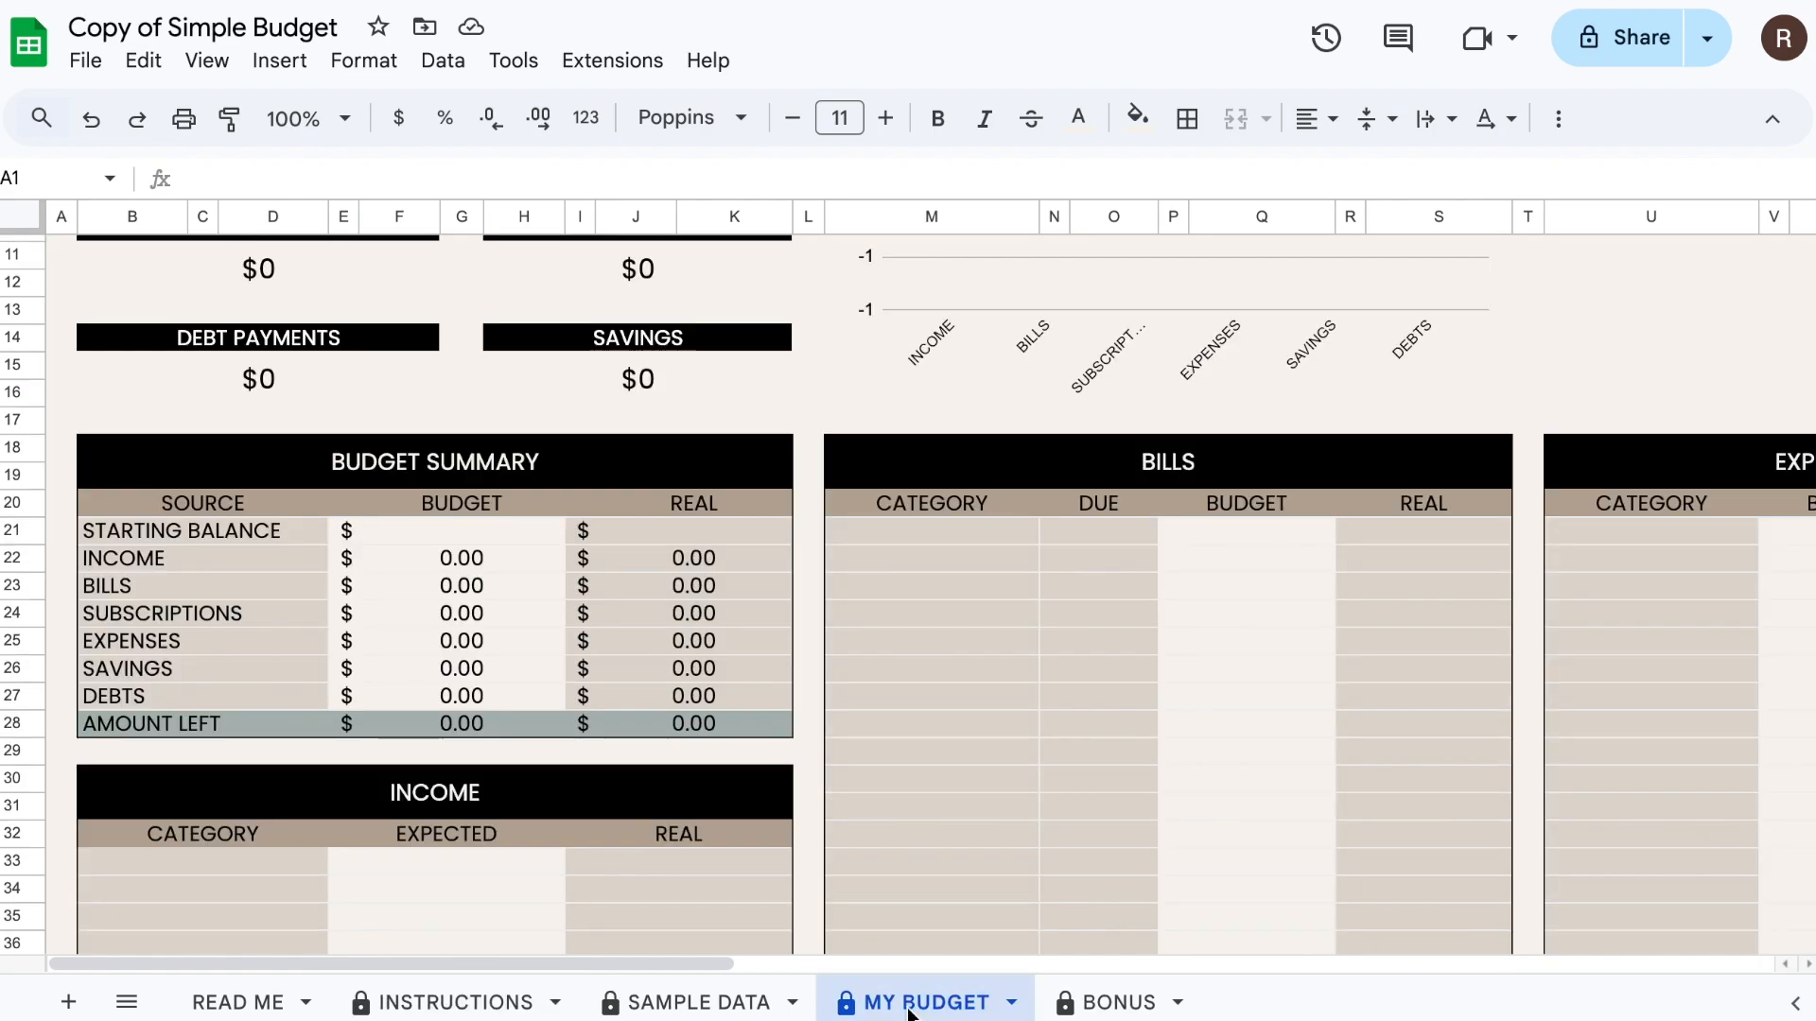
scroll(807, 758, "up", 3)
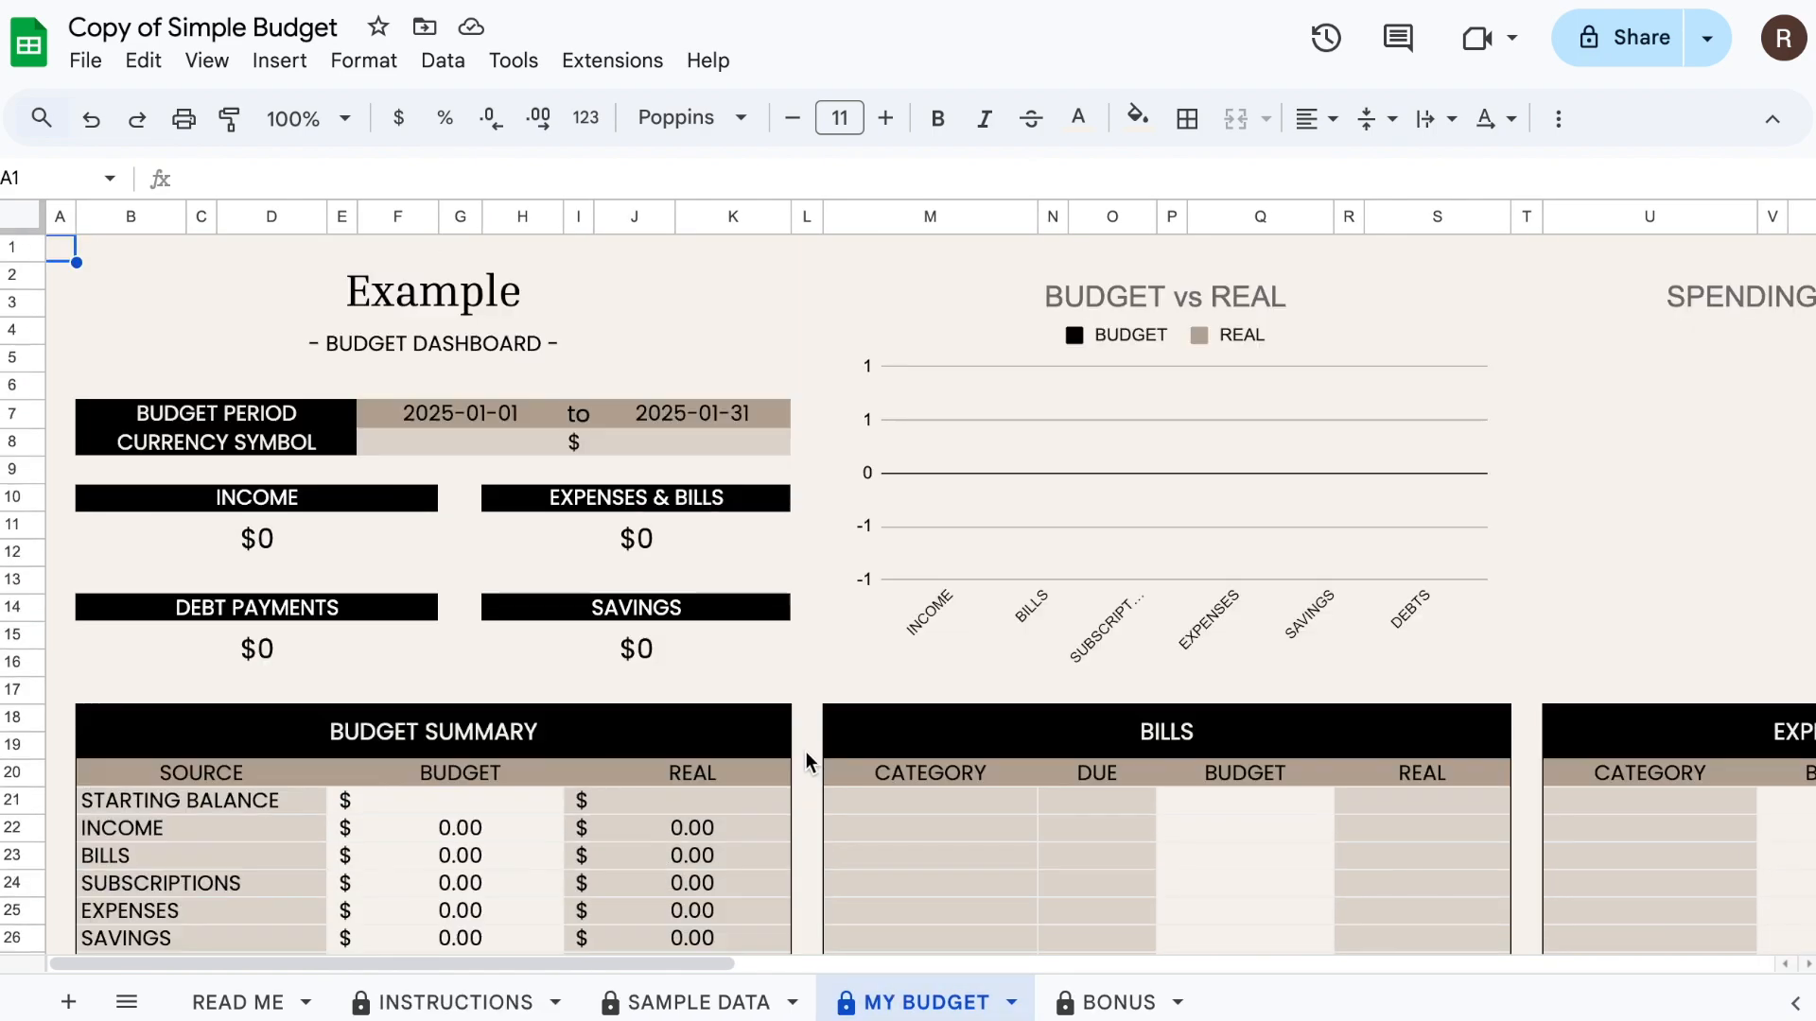
left_click(439, 304)
double_click(455, 301)
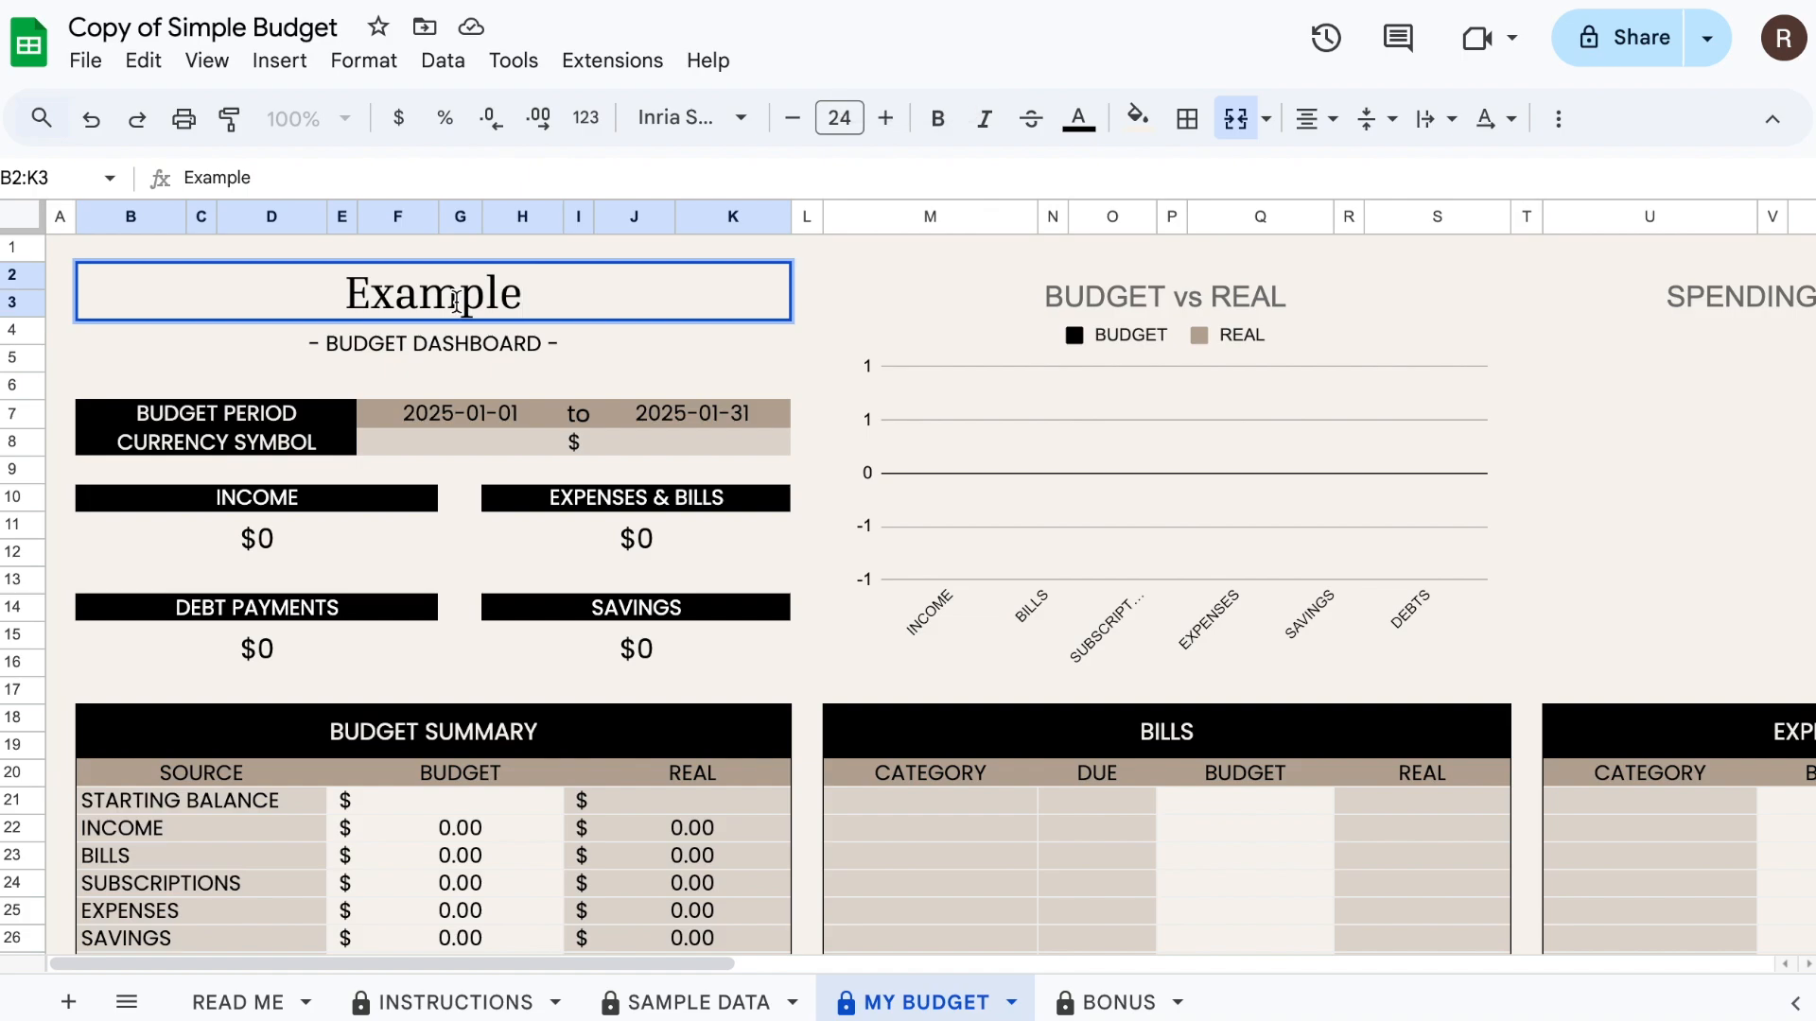
left_click_drag(522, 301, 345, 300)
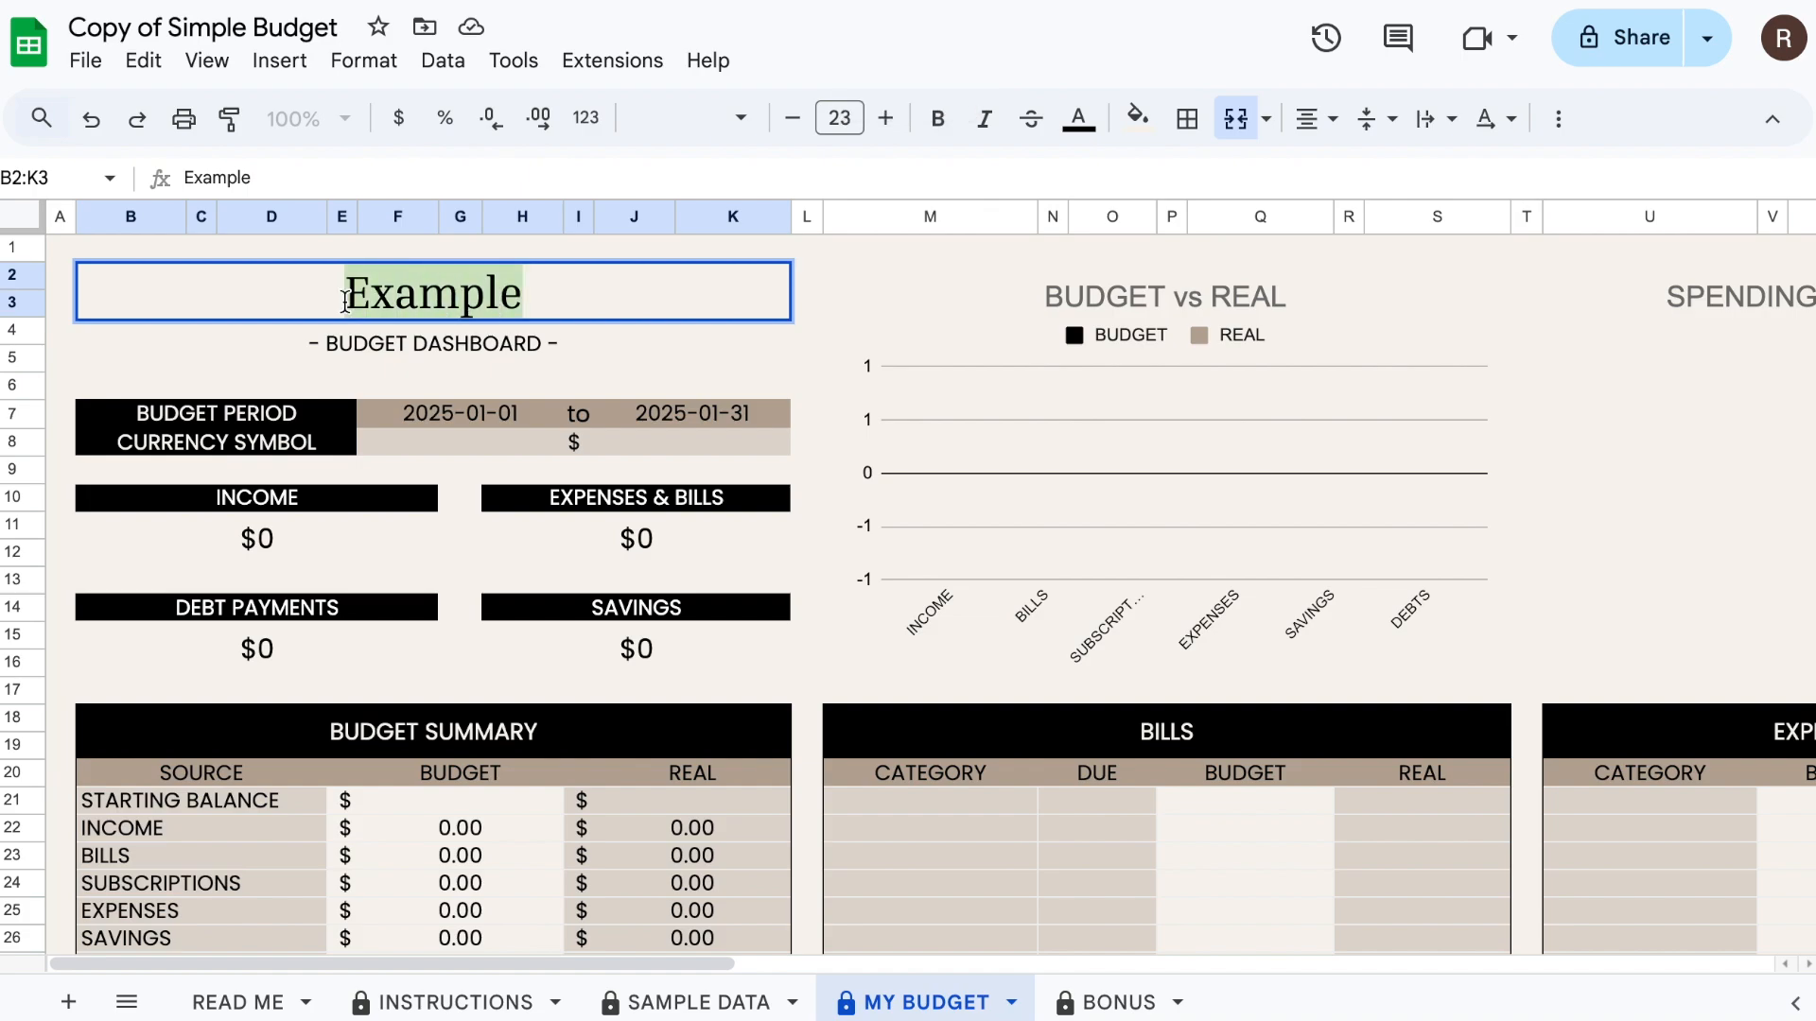
type("Rainy Day")
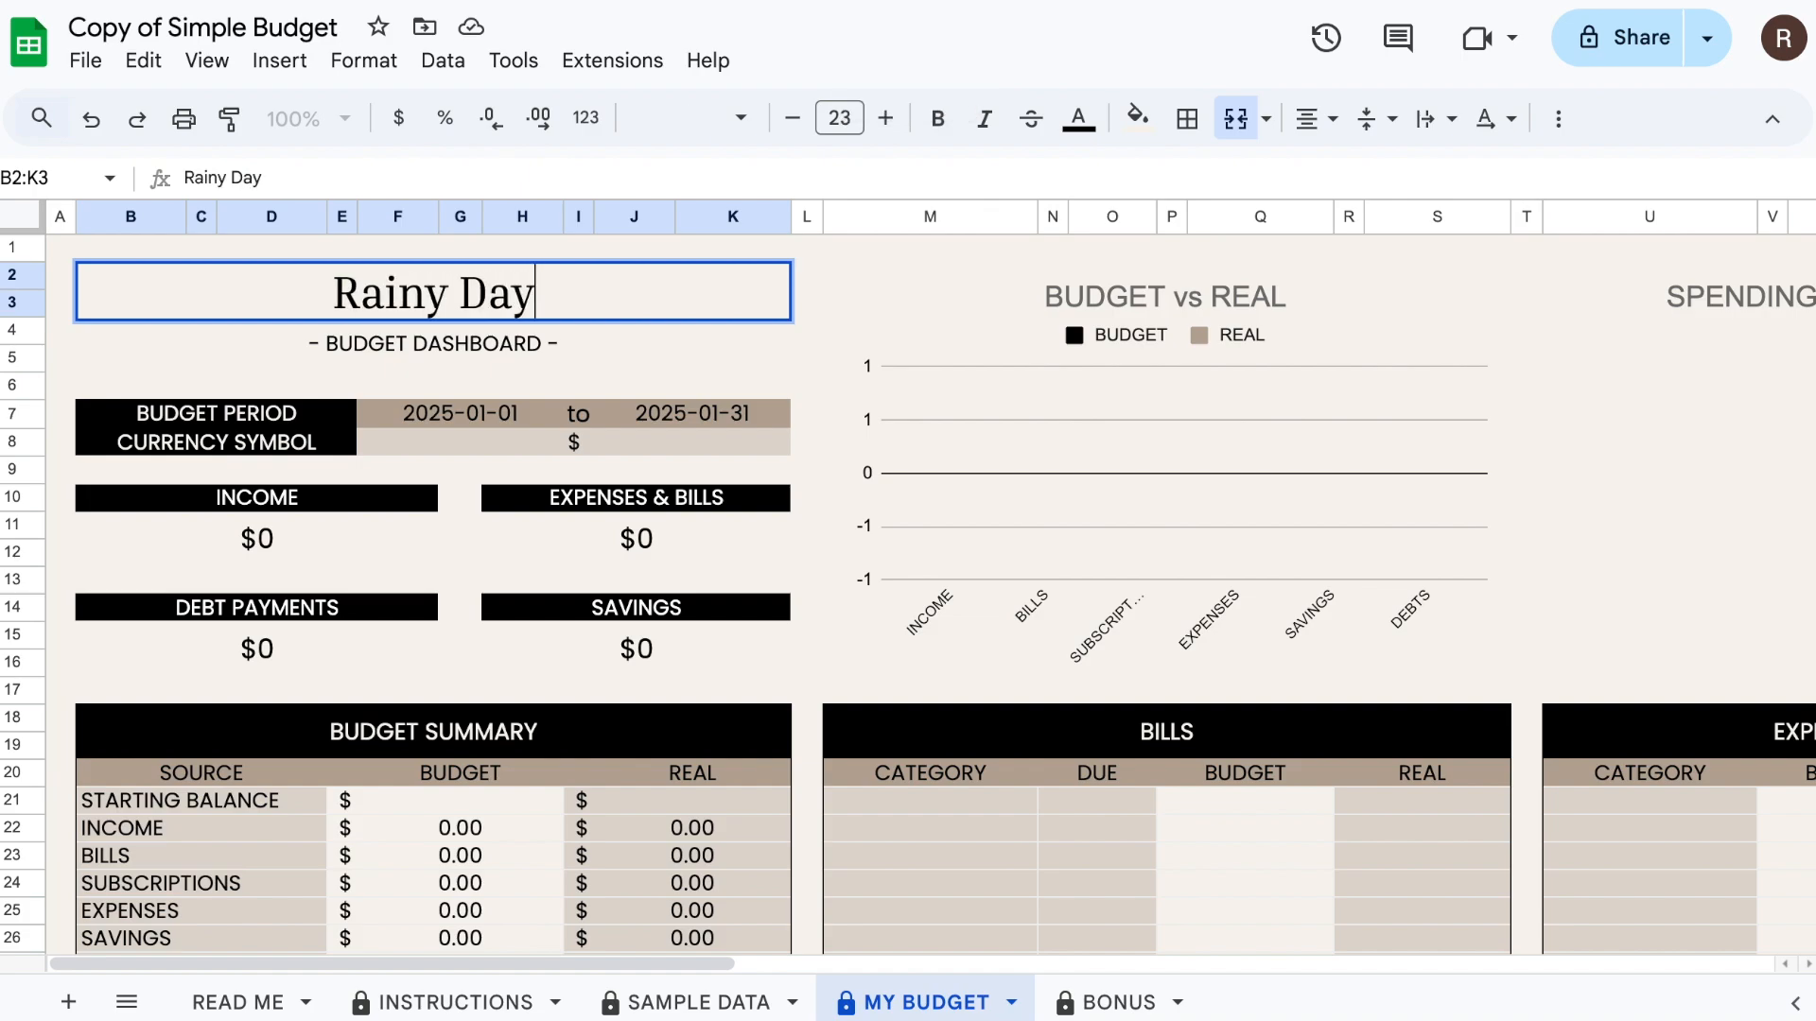
left_click(395, 558)
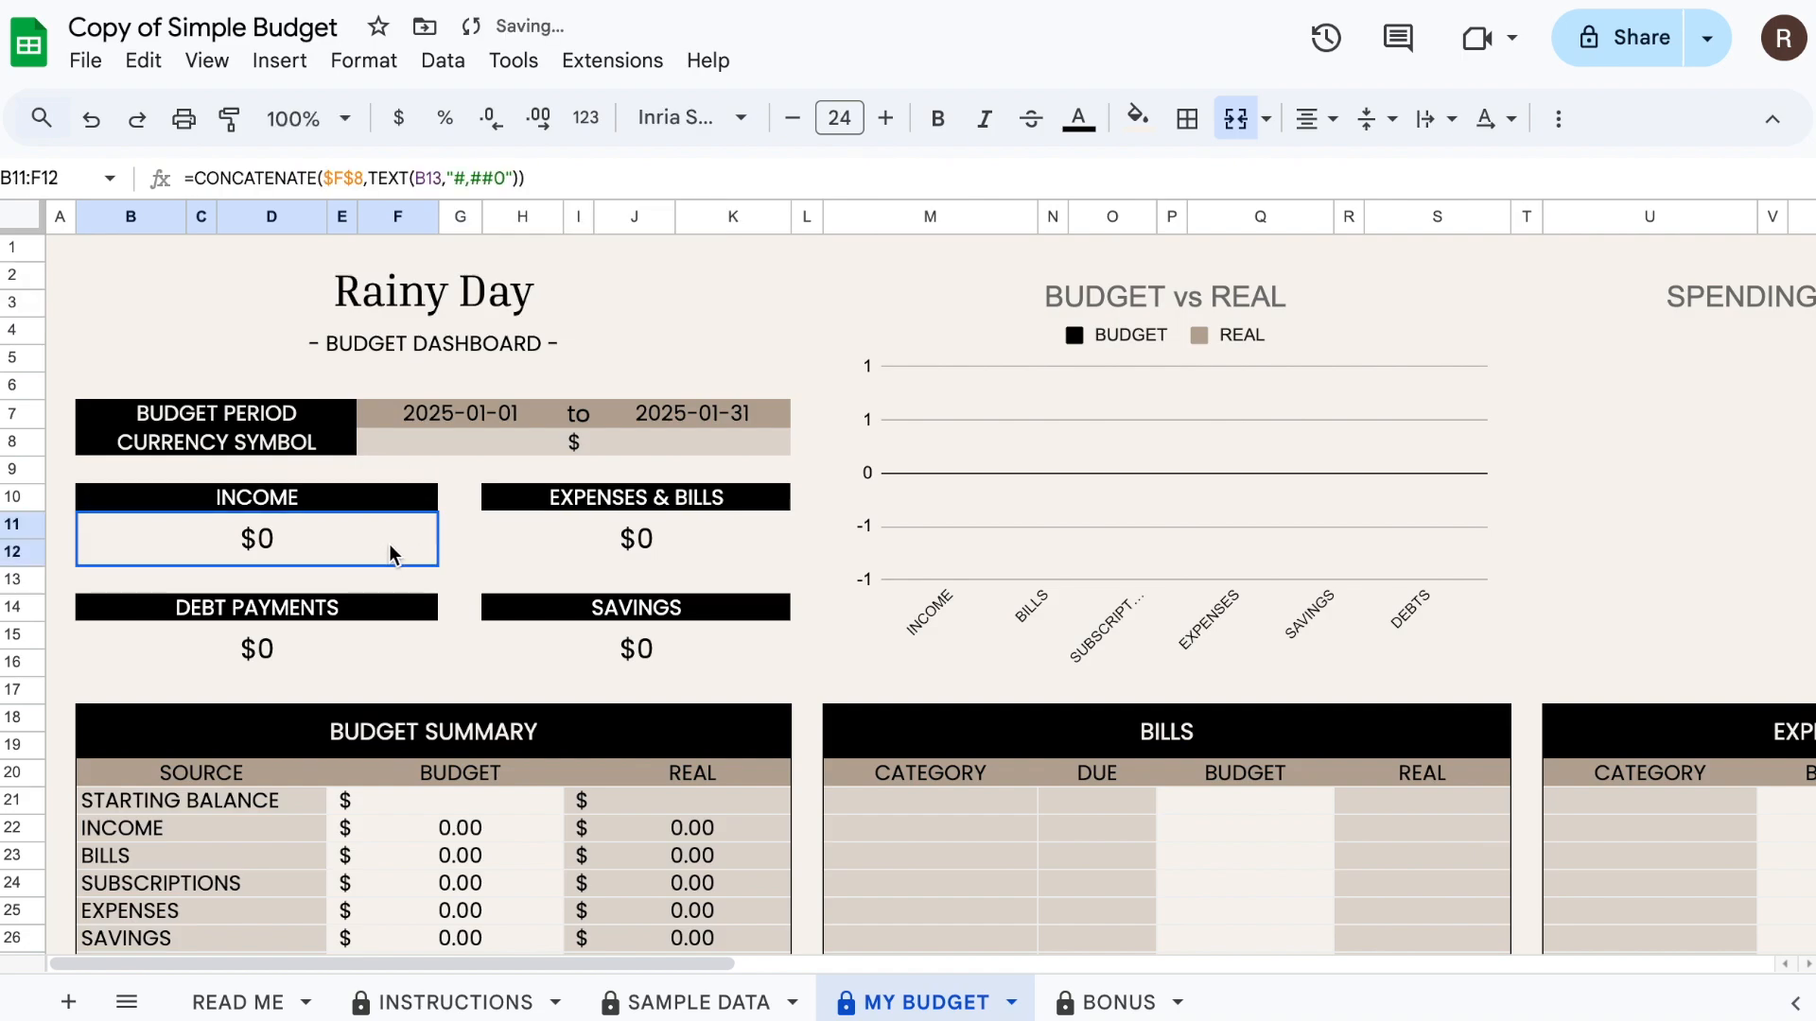
- Pick 2025-01-01 as the budget period's start date and open the calendar for the end date
left_click(477, 418)
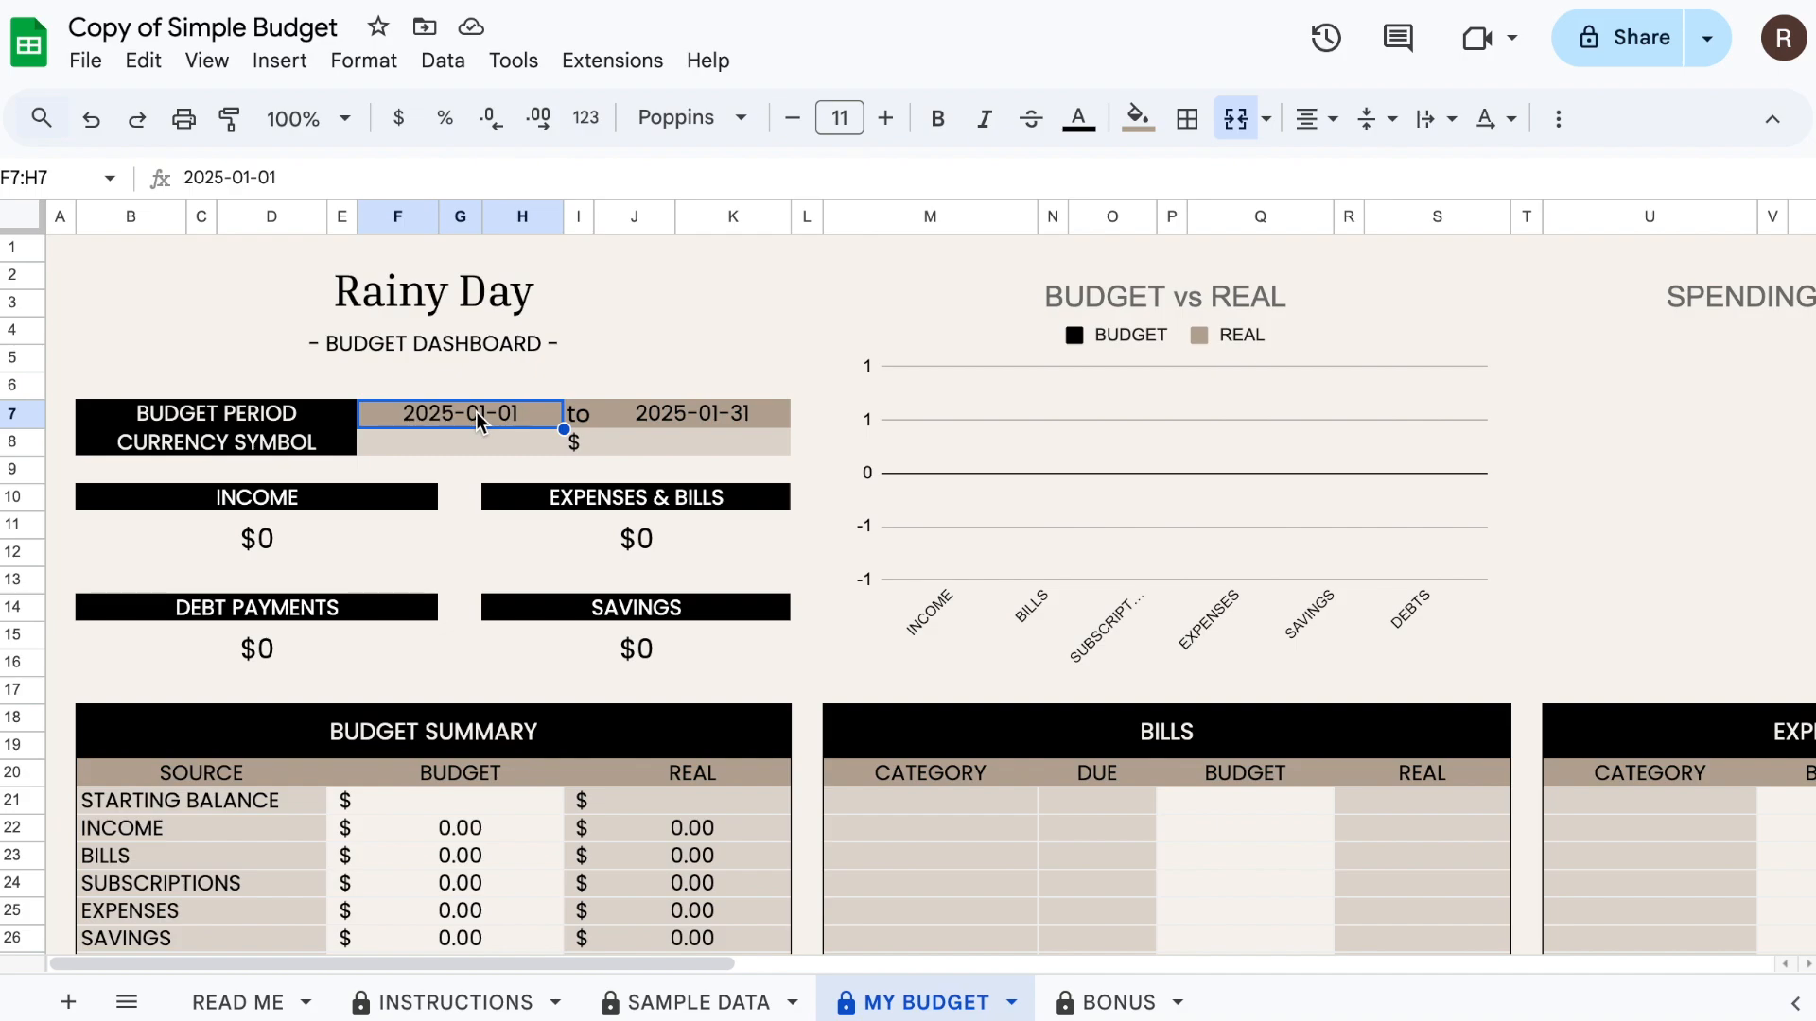
double_click(462, 417)
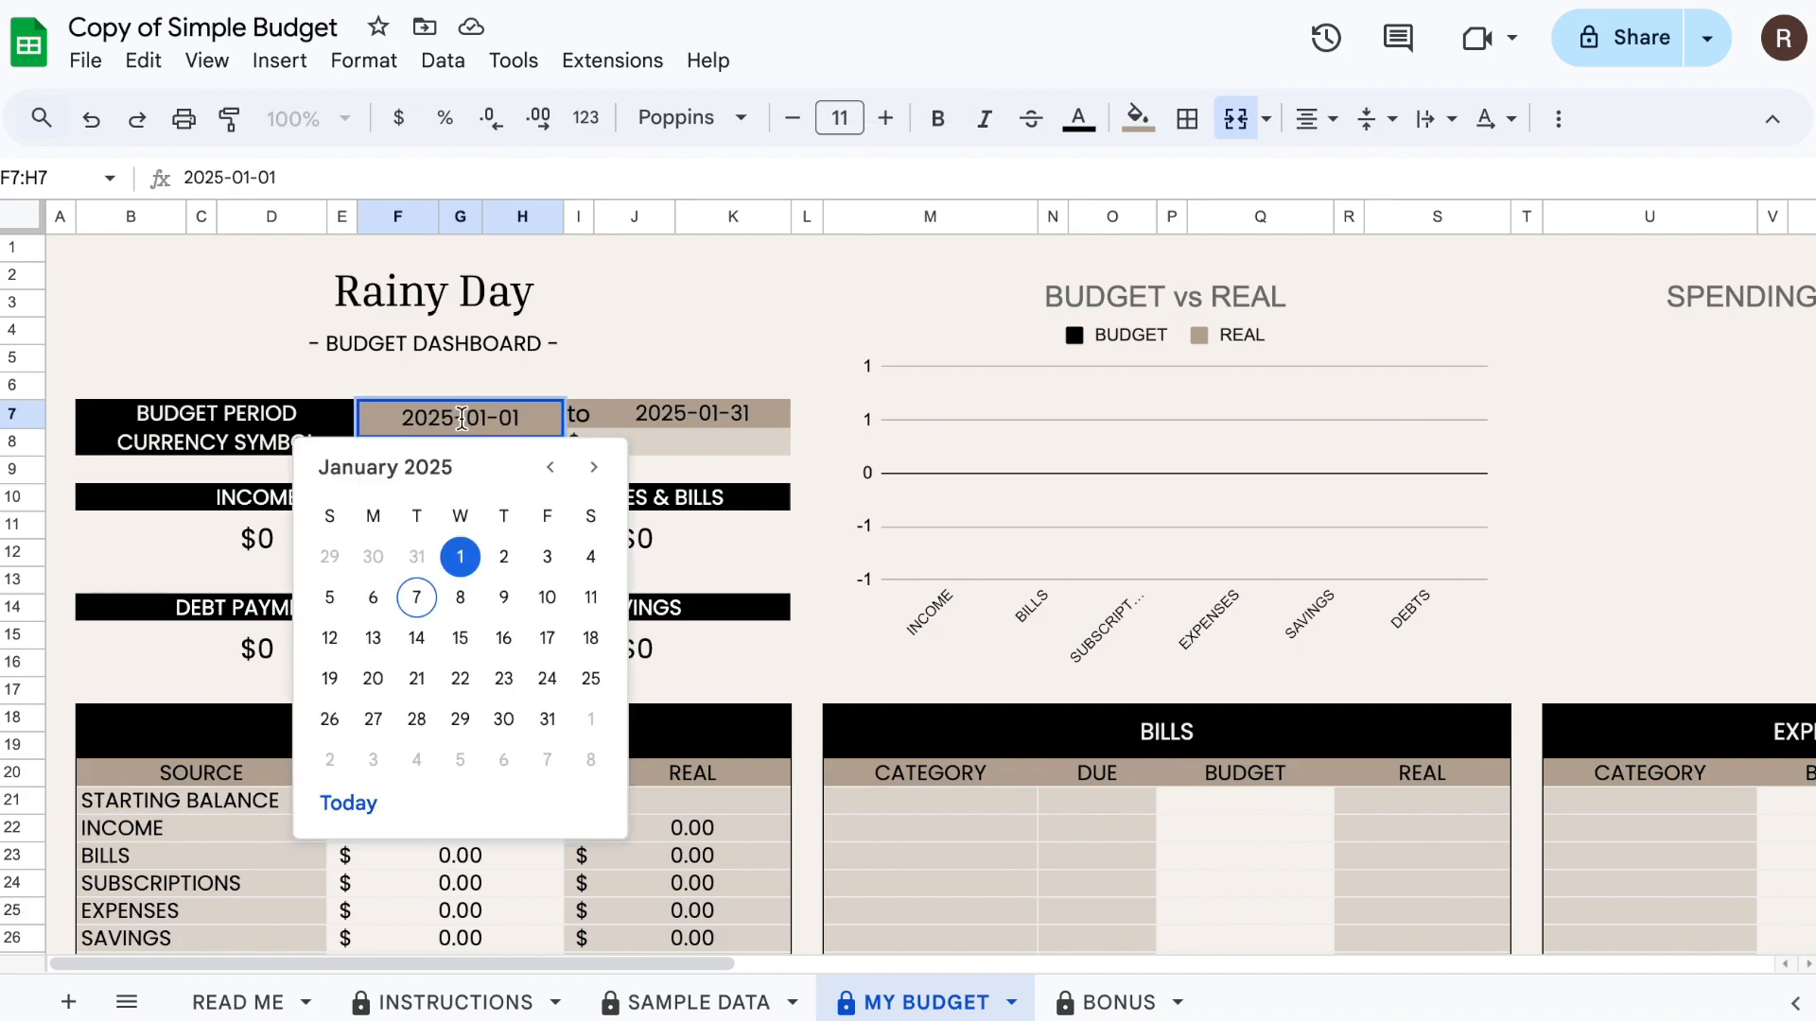
left_click(461, 556)
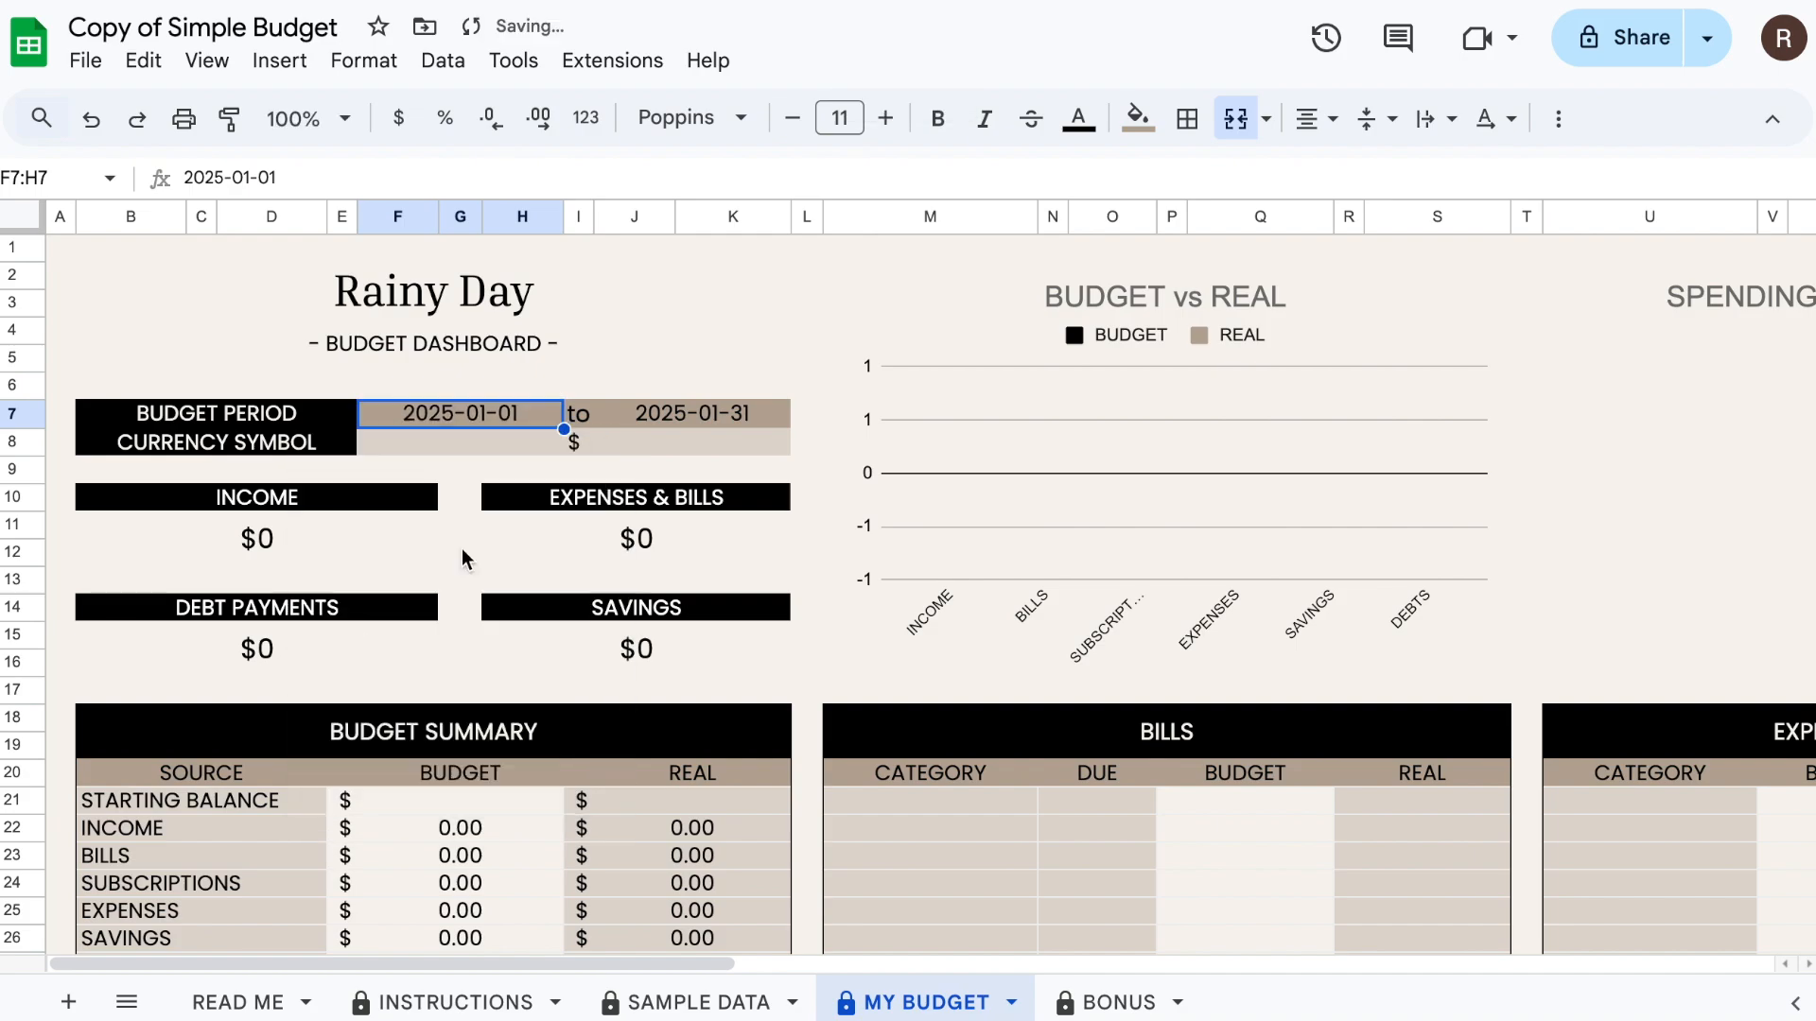
double_click(716, 424)
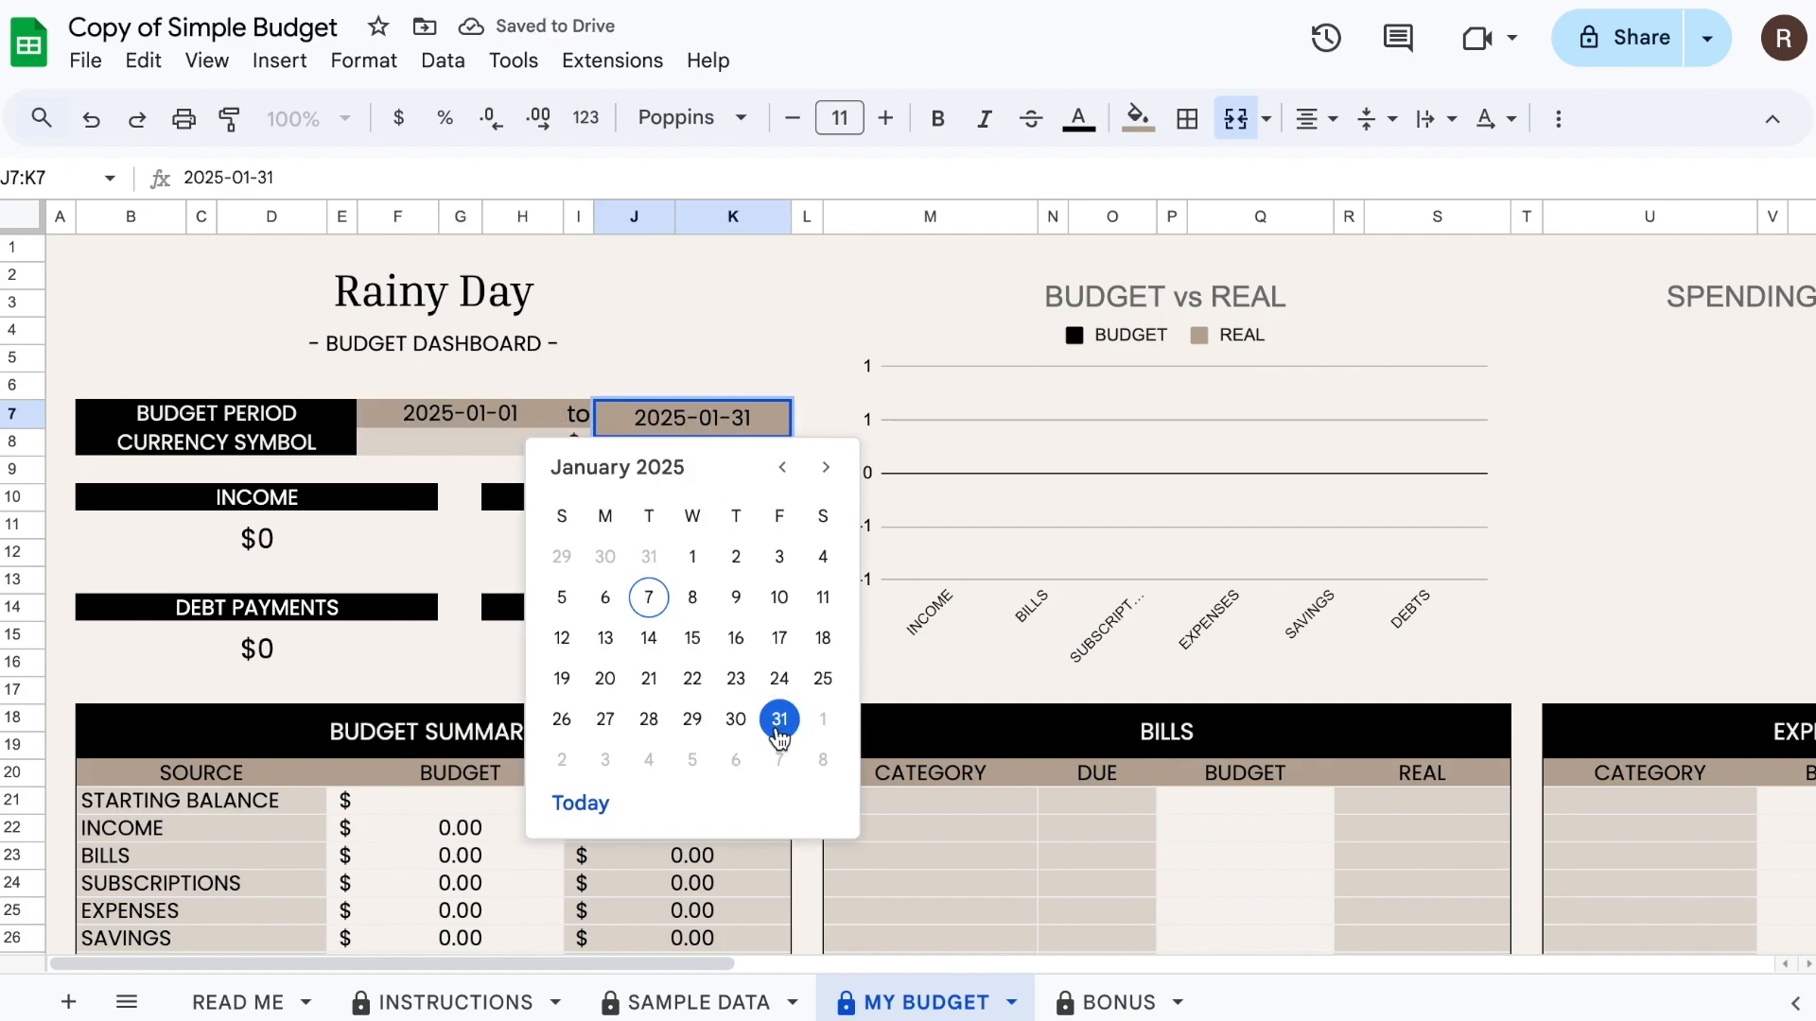
left_click(428, 425)
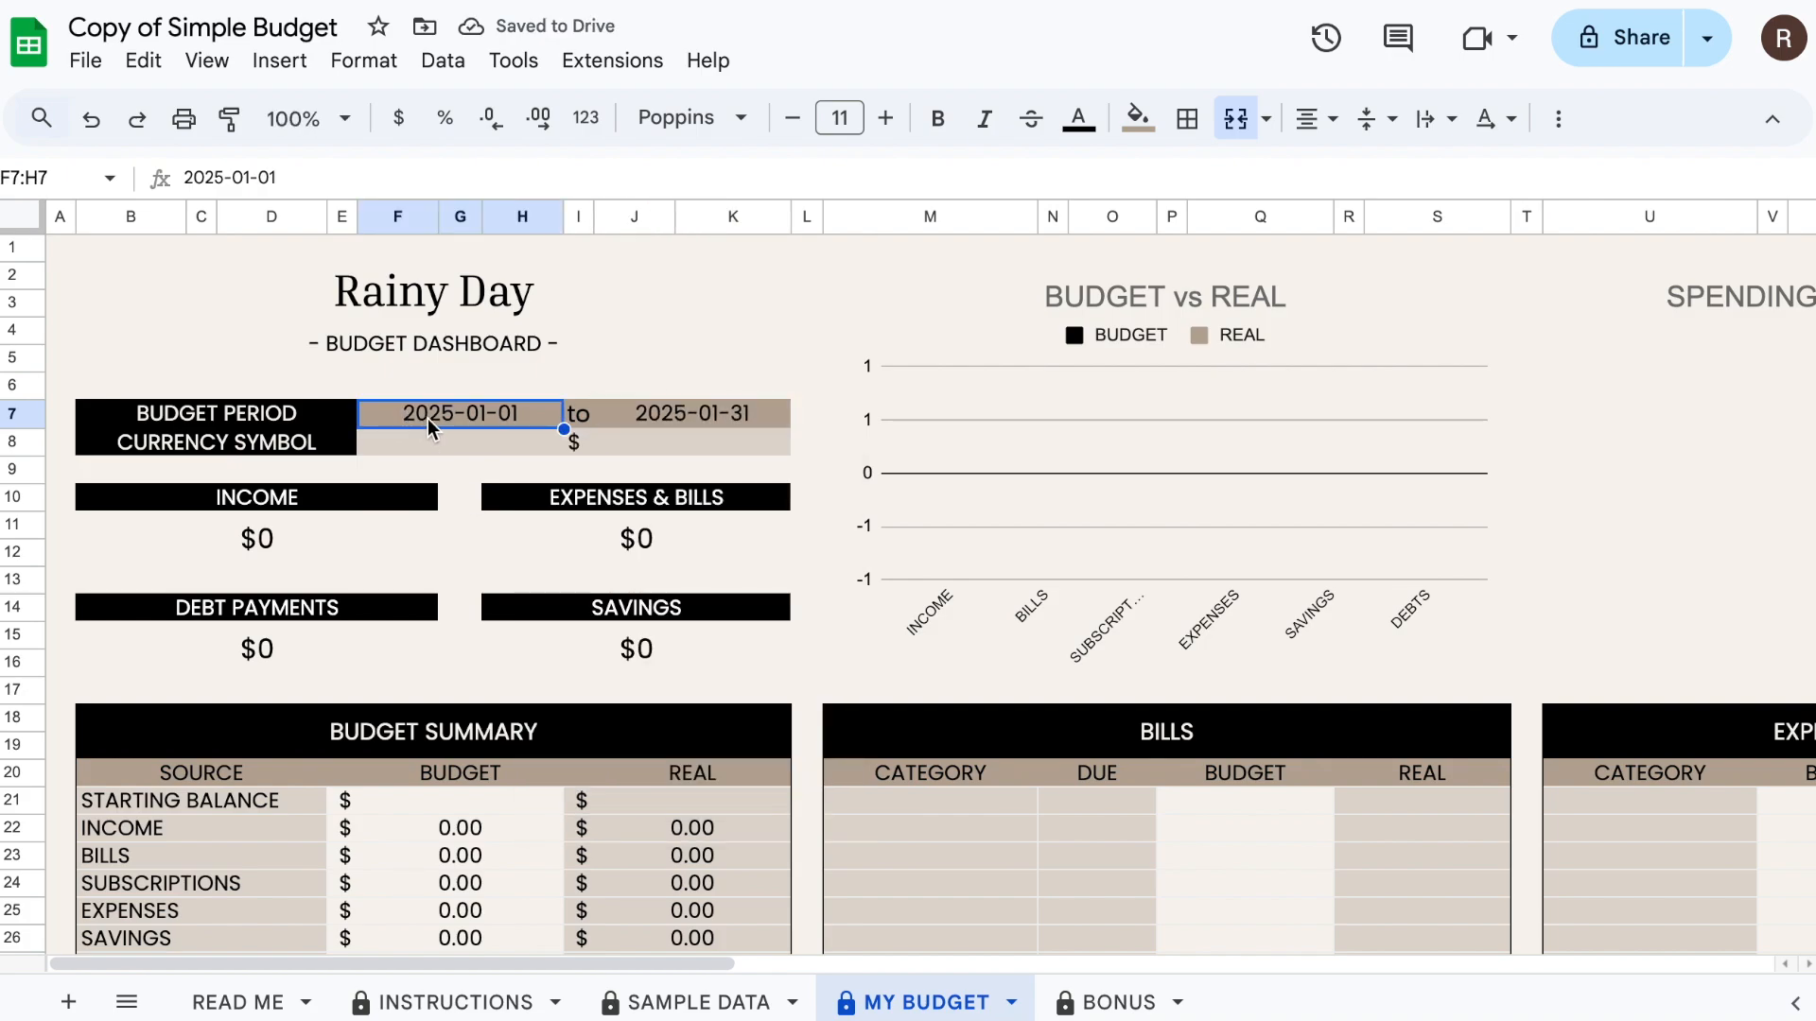
left_click_drag(312, 177, 156, 177)
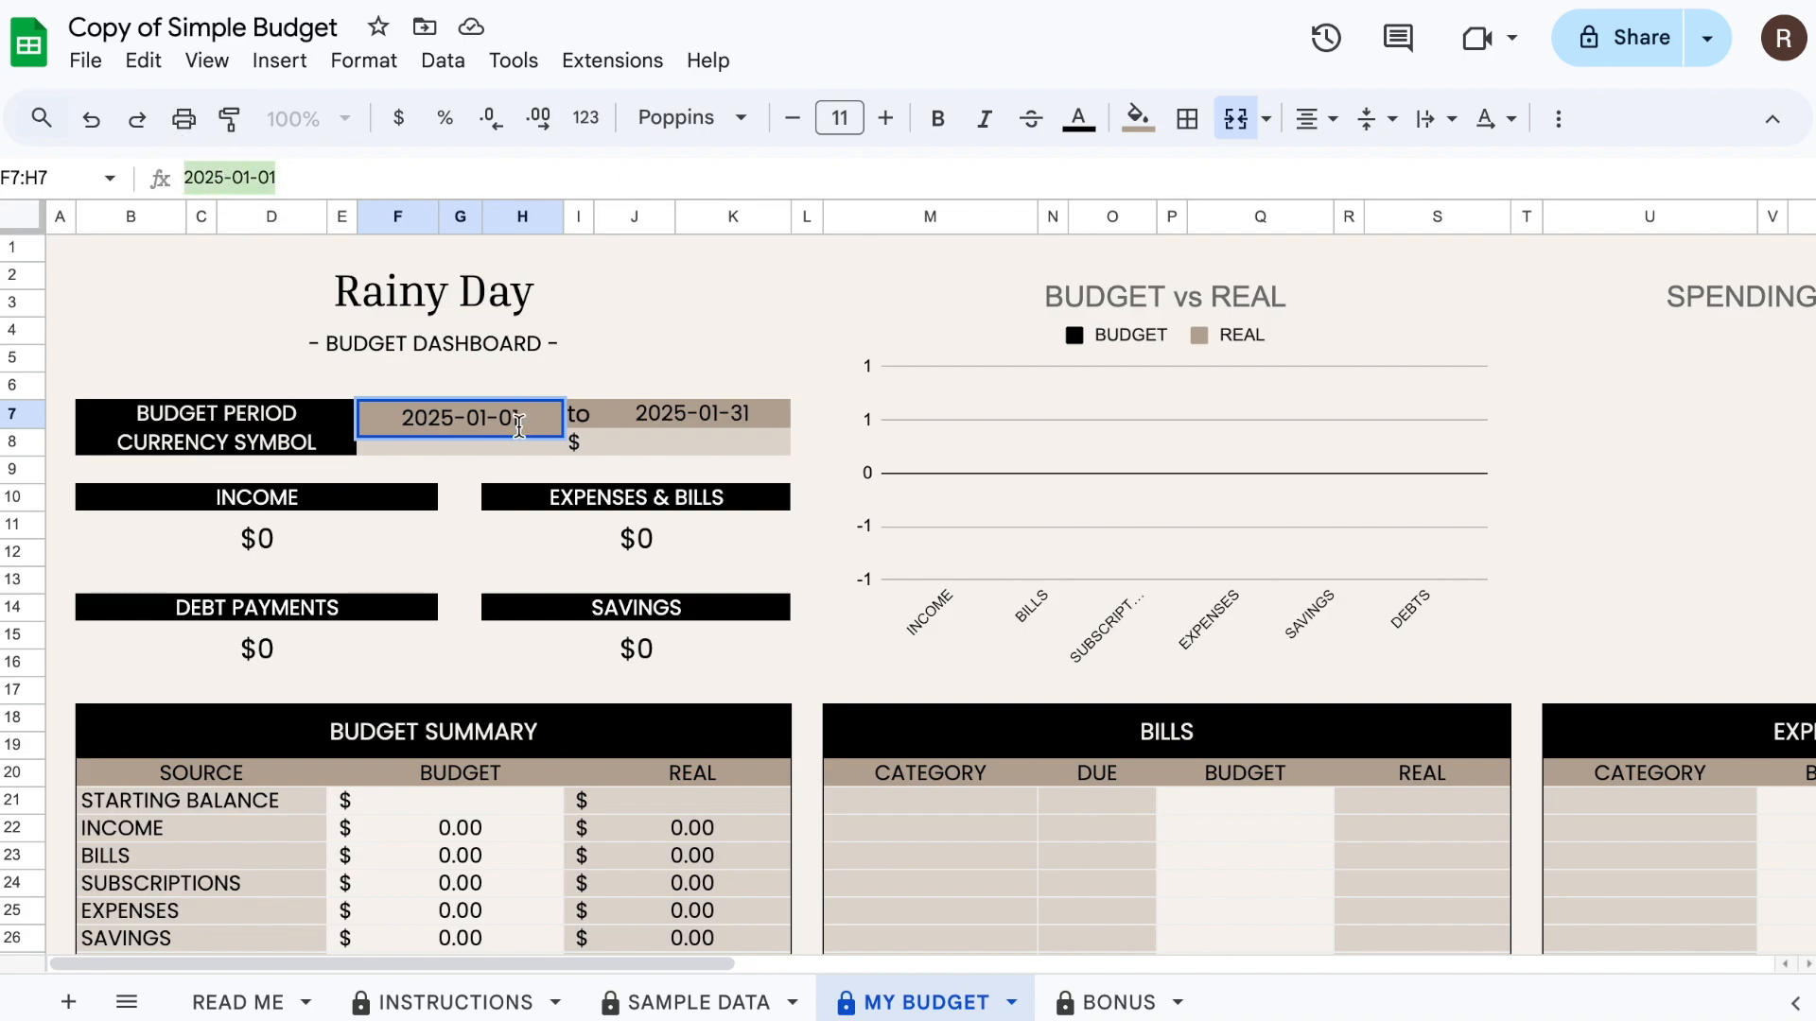
triple_click(535, 424)
left_click(659, 419)
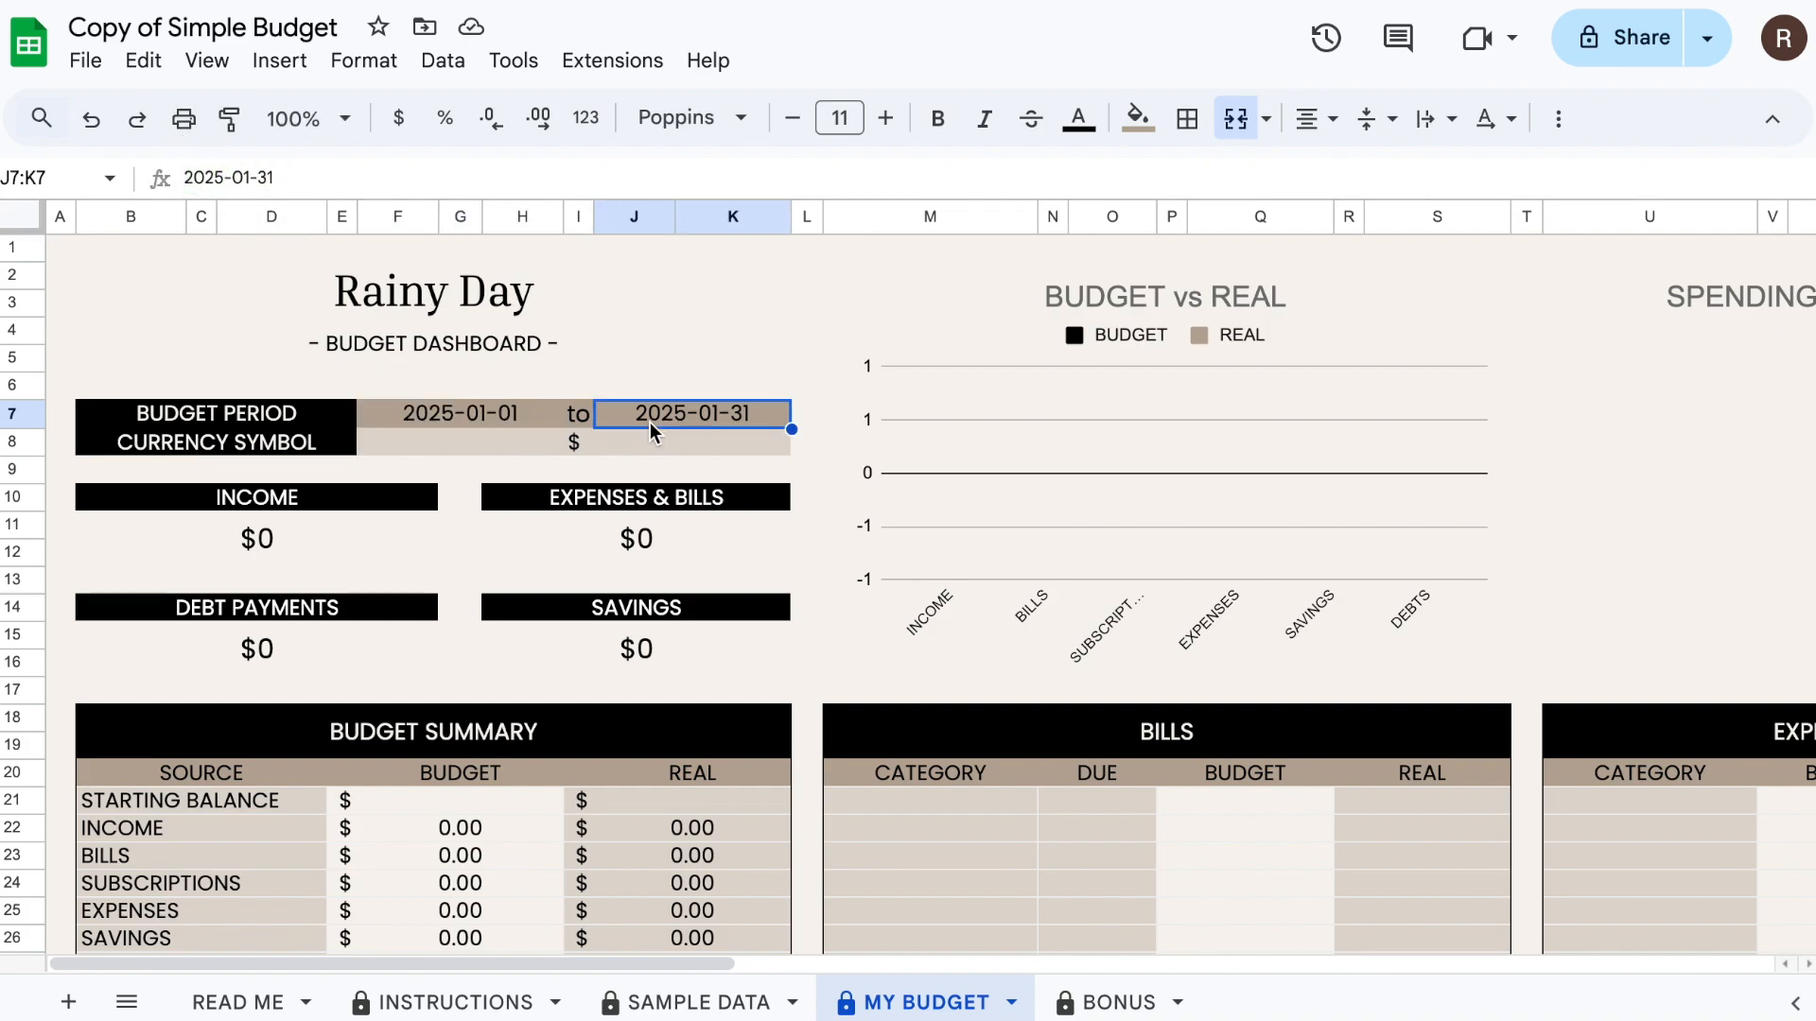
left_click(438, 410)
double_click(435, 407)
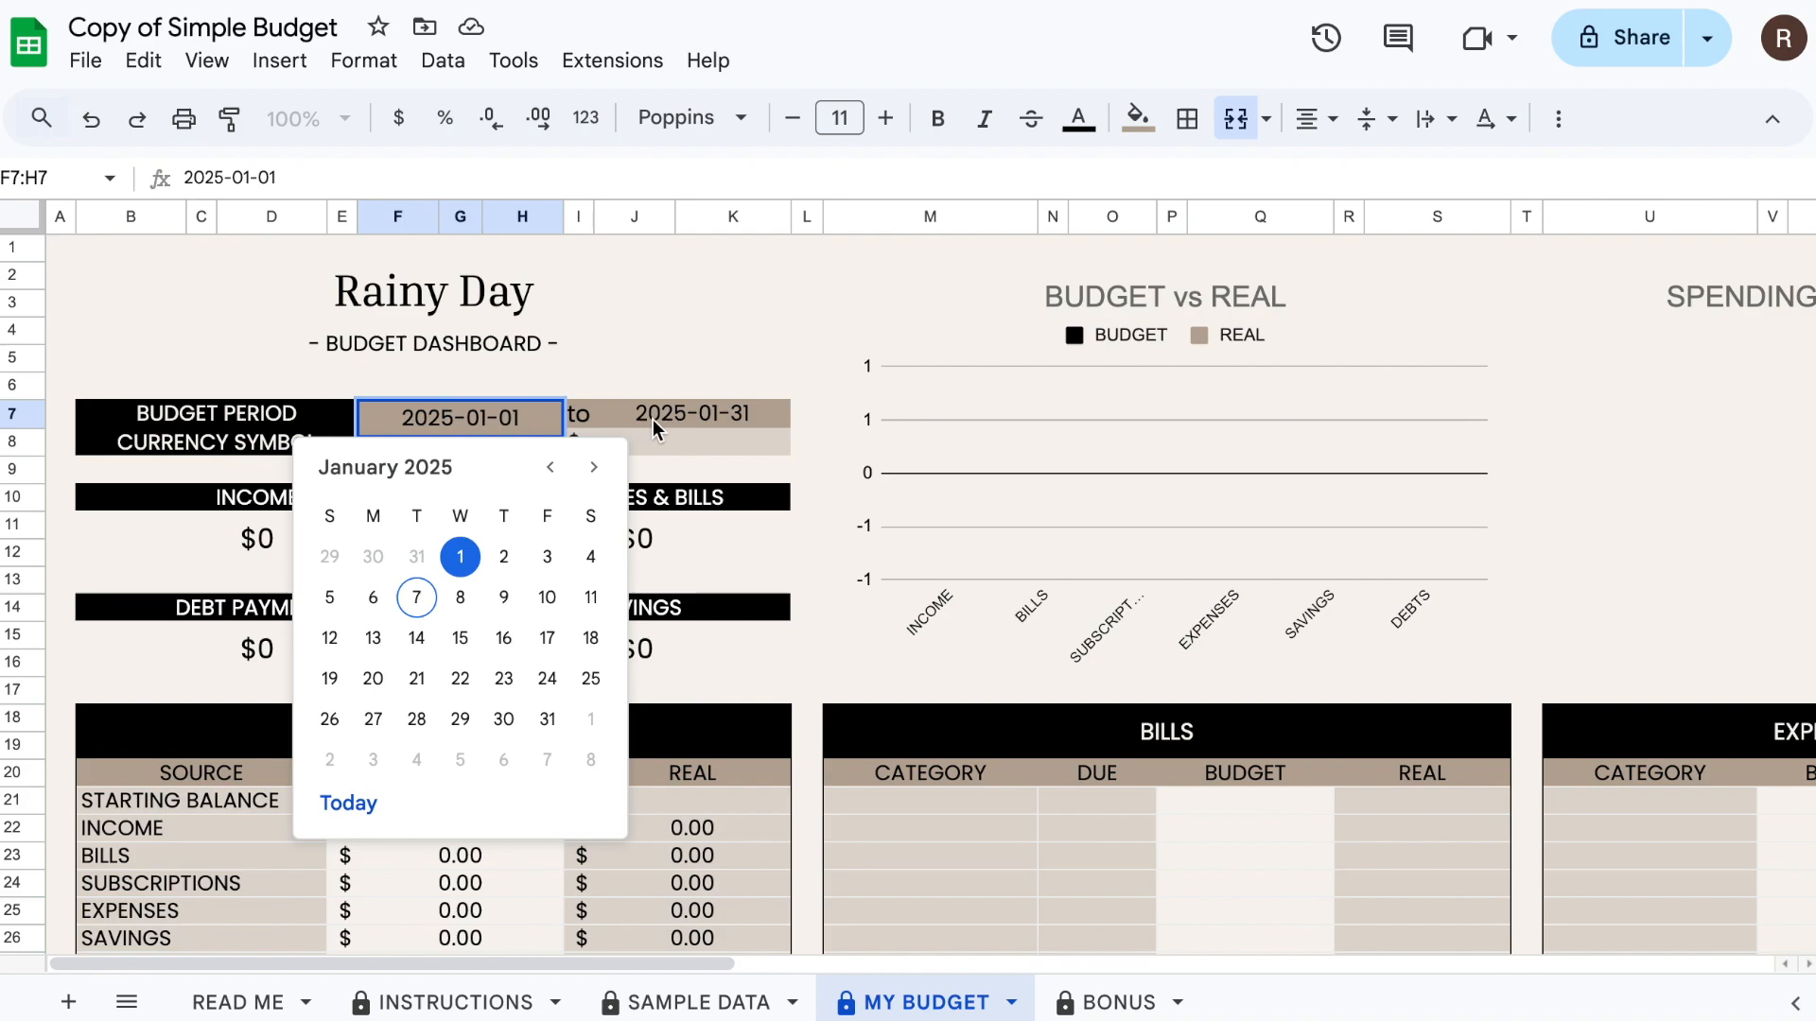
left_click(807, 577)
- Examine the Budget Summary, Income, Bills and Expenses tables on the My Budget sheet
scroll(577, 671, "down", 1)
scroll(579, 679, "down", 3)
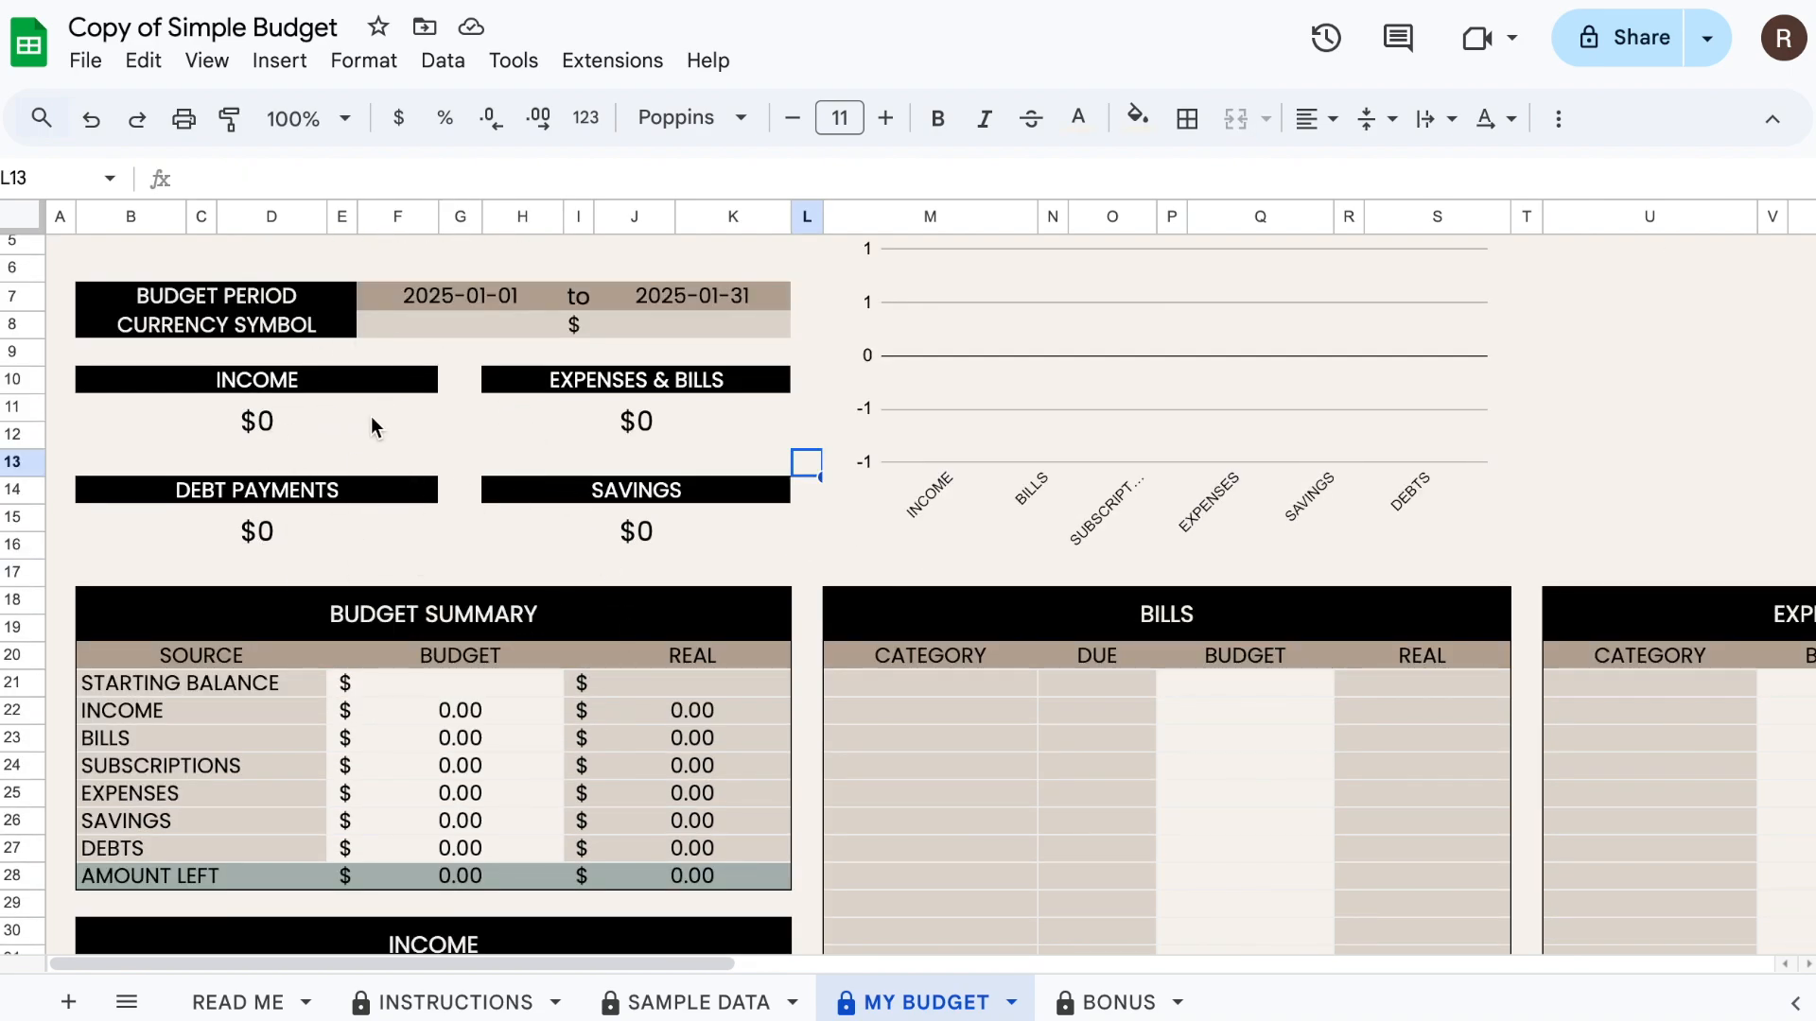
scroll(425, 542, "down", 5)
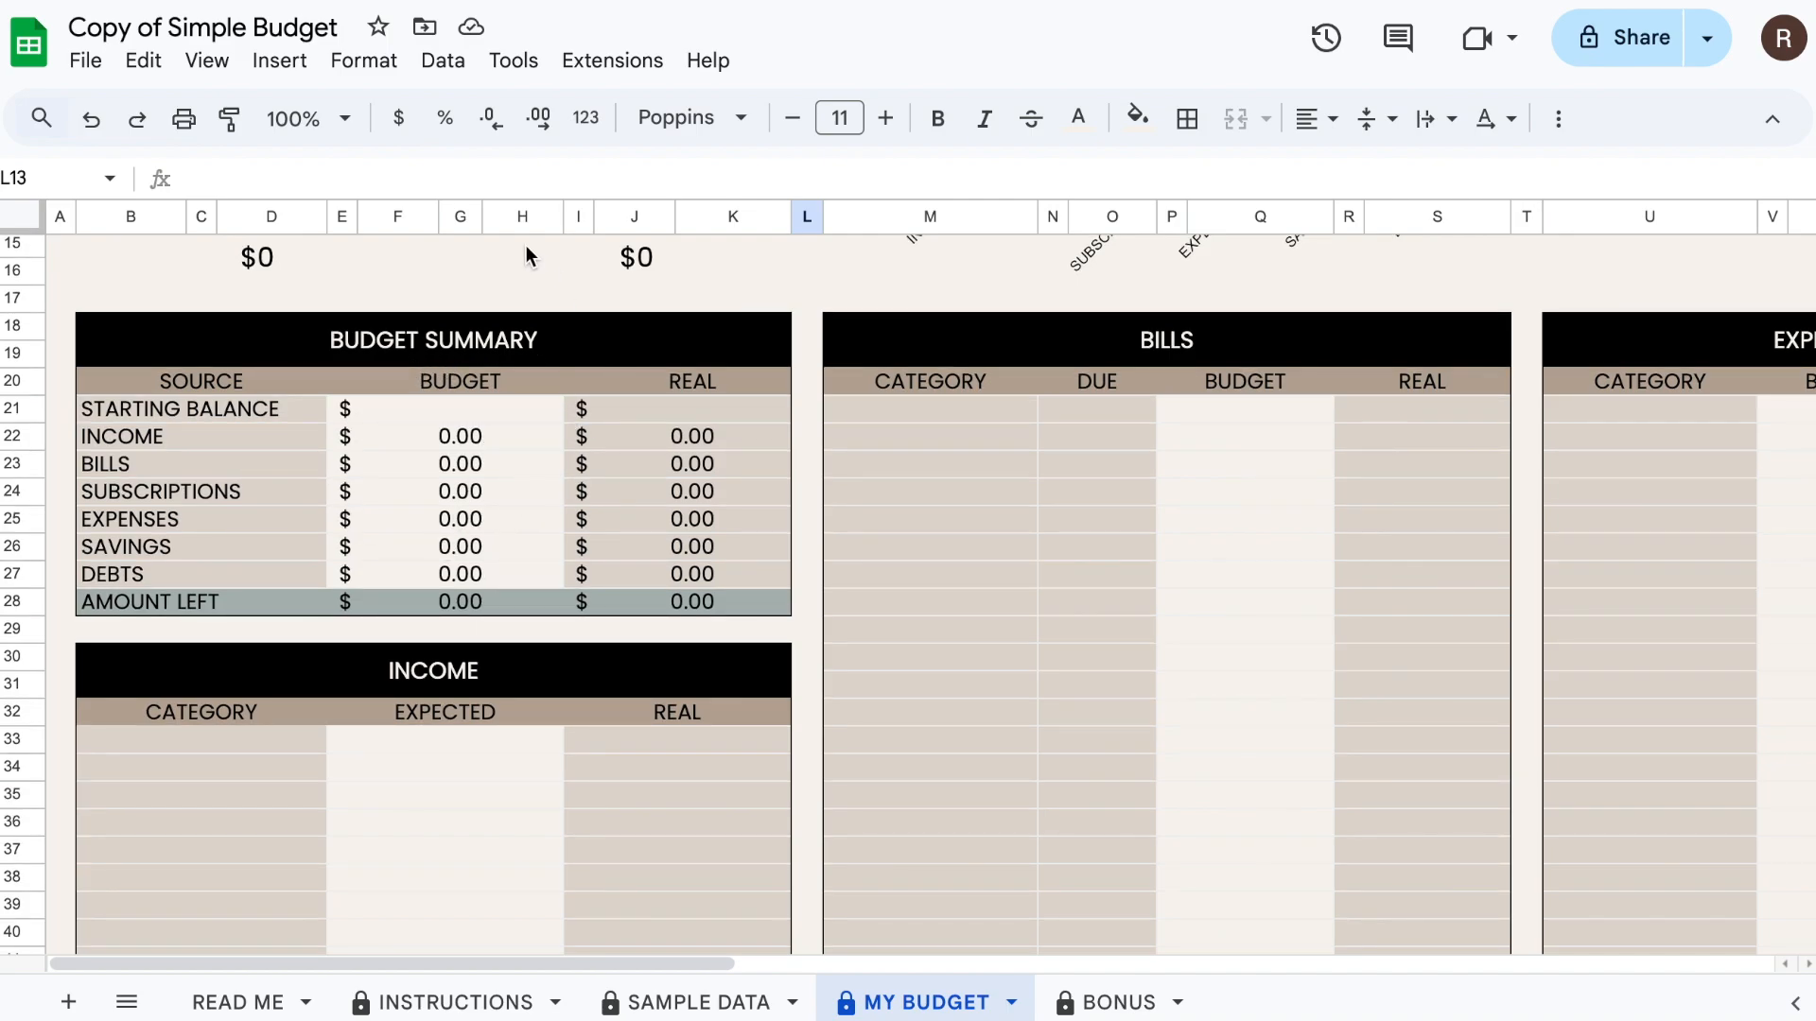
scroll(321, 349, "up", 3)
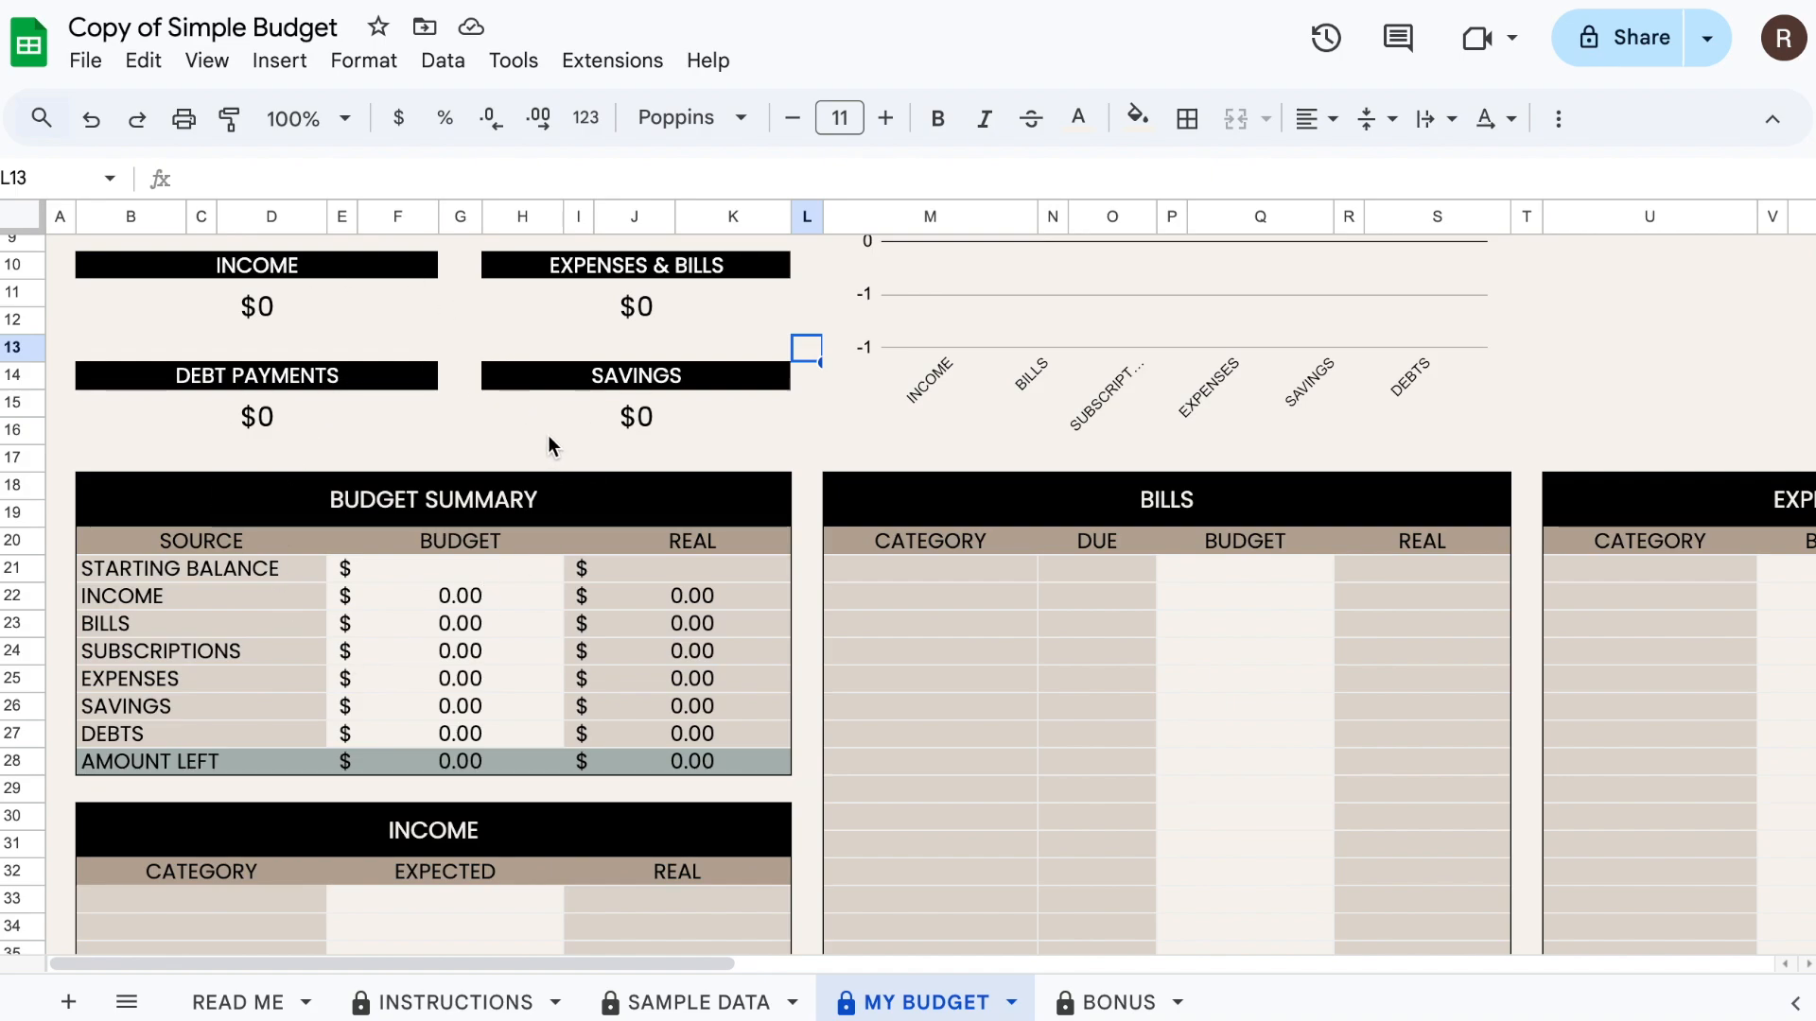
scroll(547, 435, "down", 5)
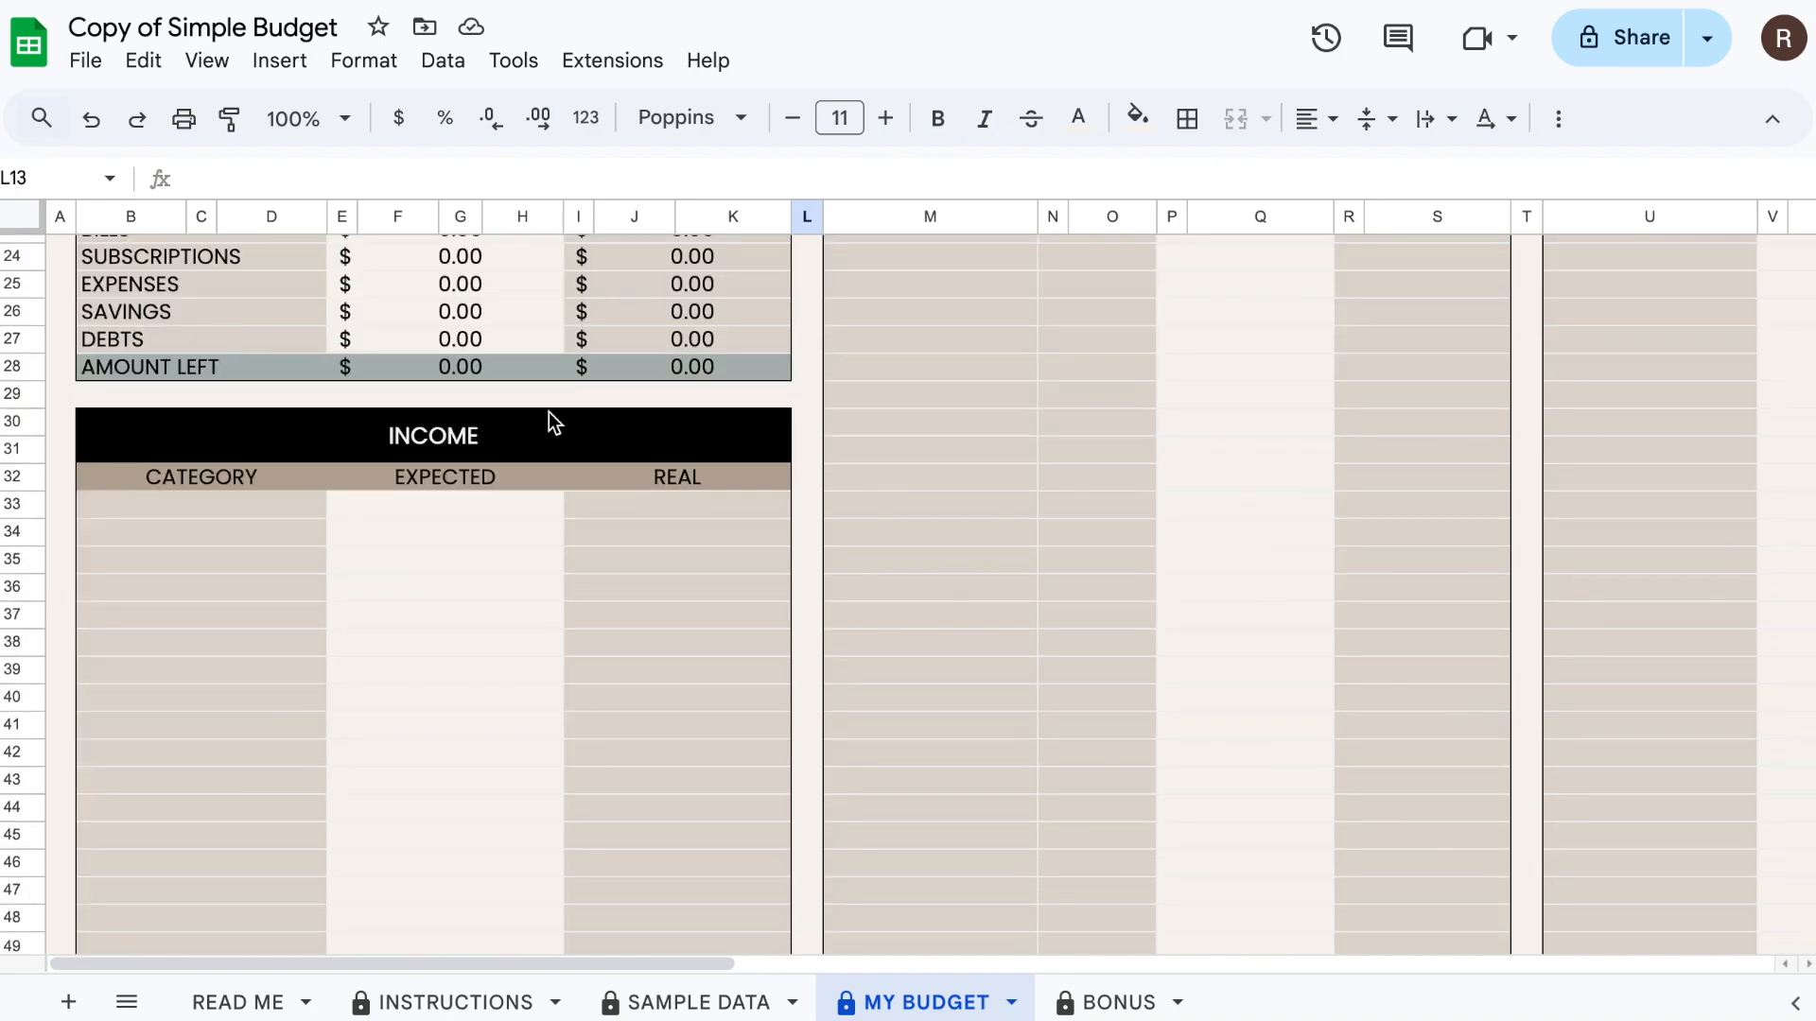
scroll(993, 662, "right", 7)
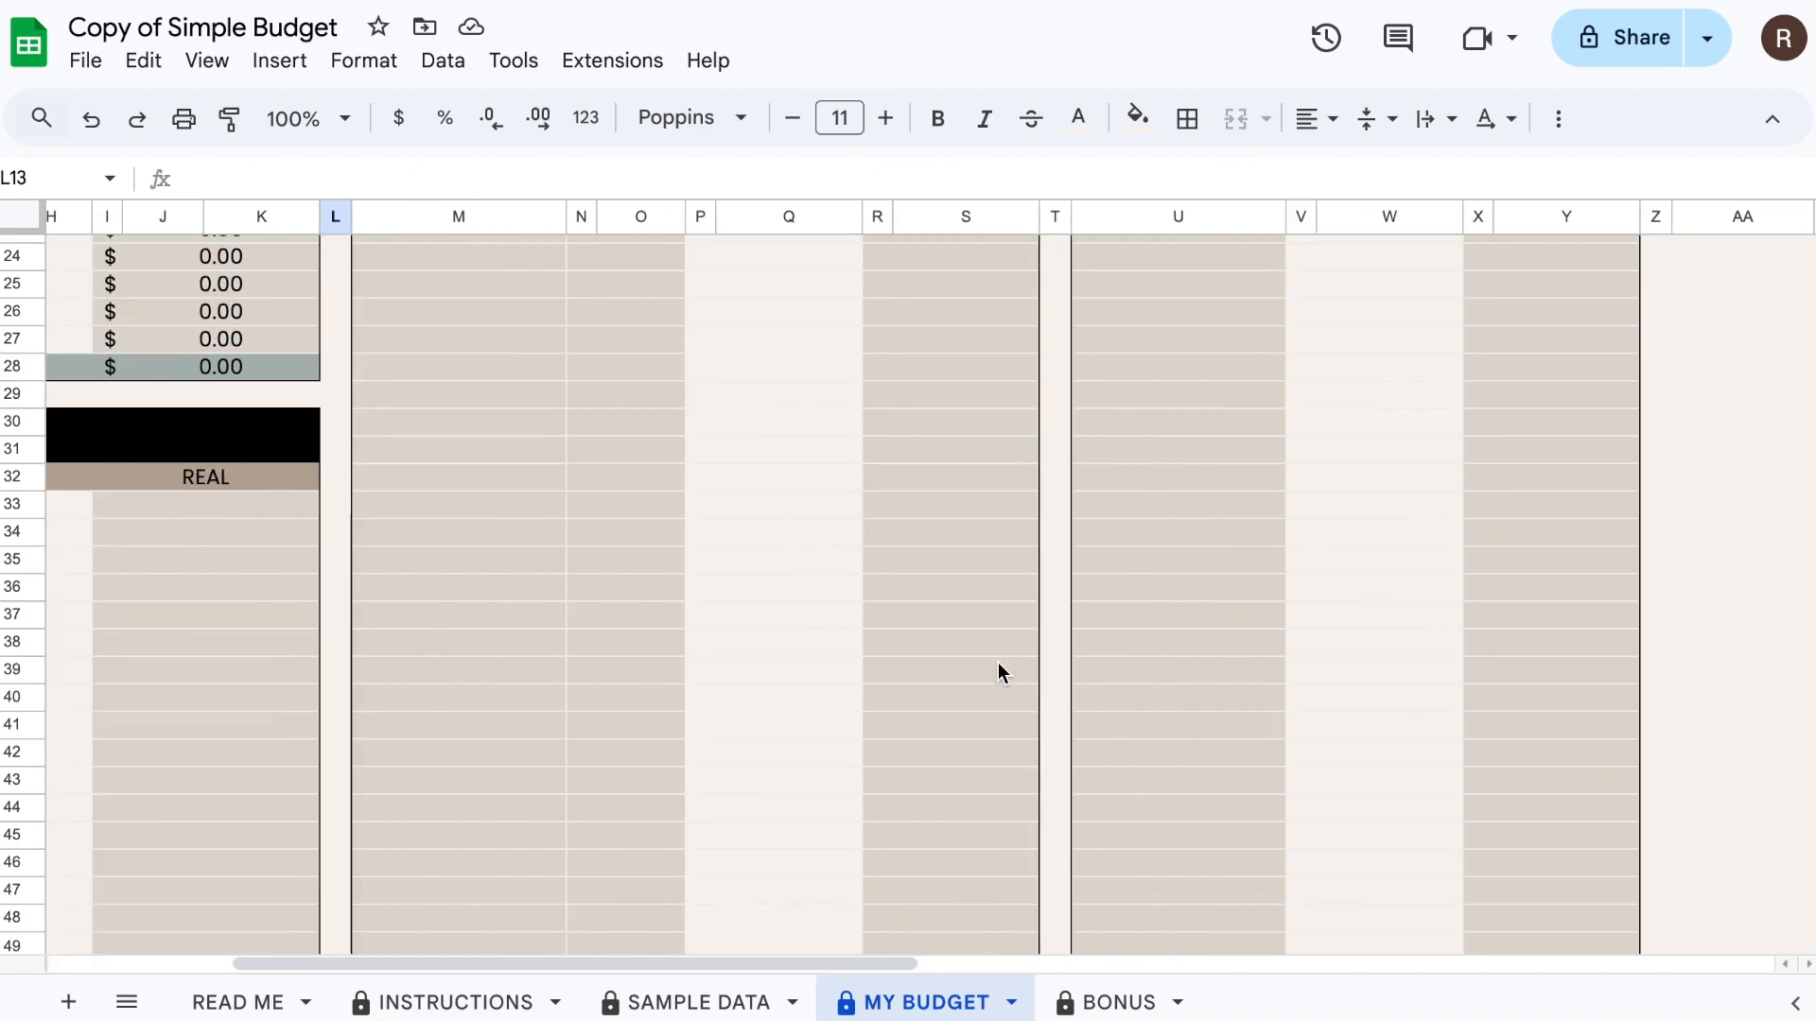
scroll(997, 643, "up", 4)
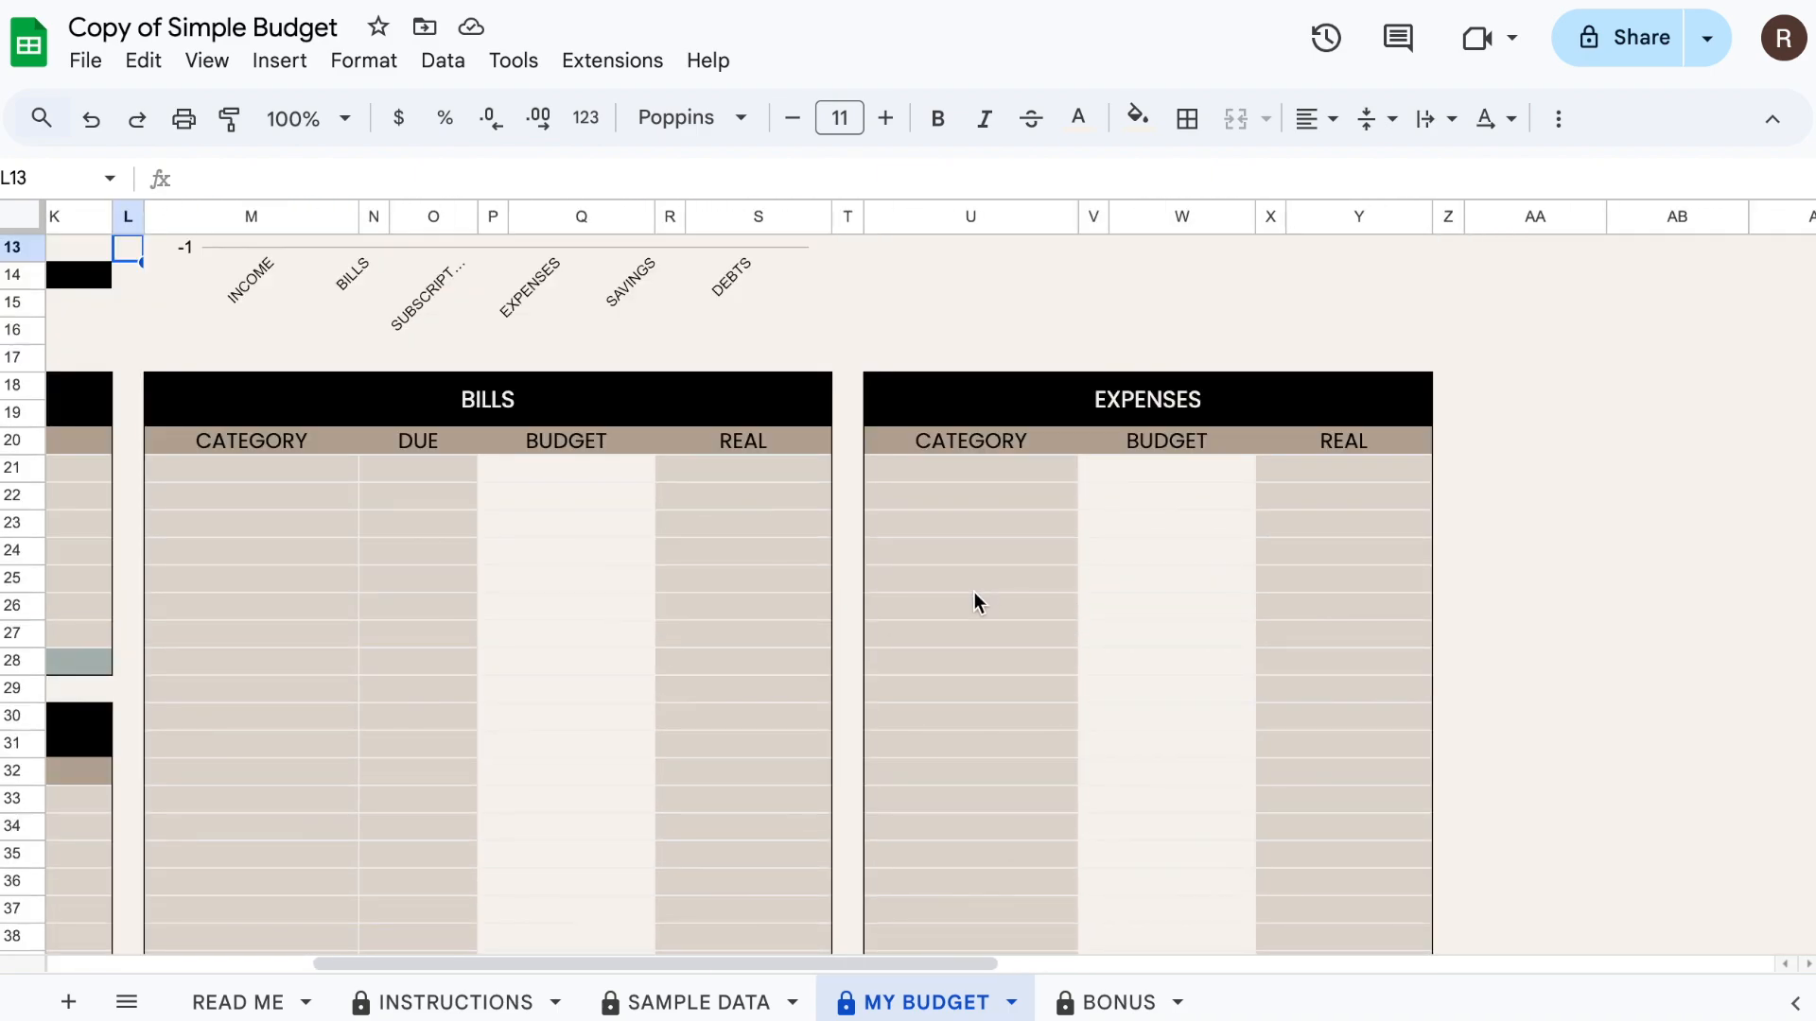
scroll(974, 592, "left", 7)
scroll(983, 616, "down", 5)
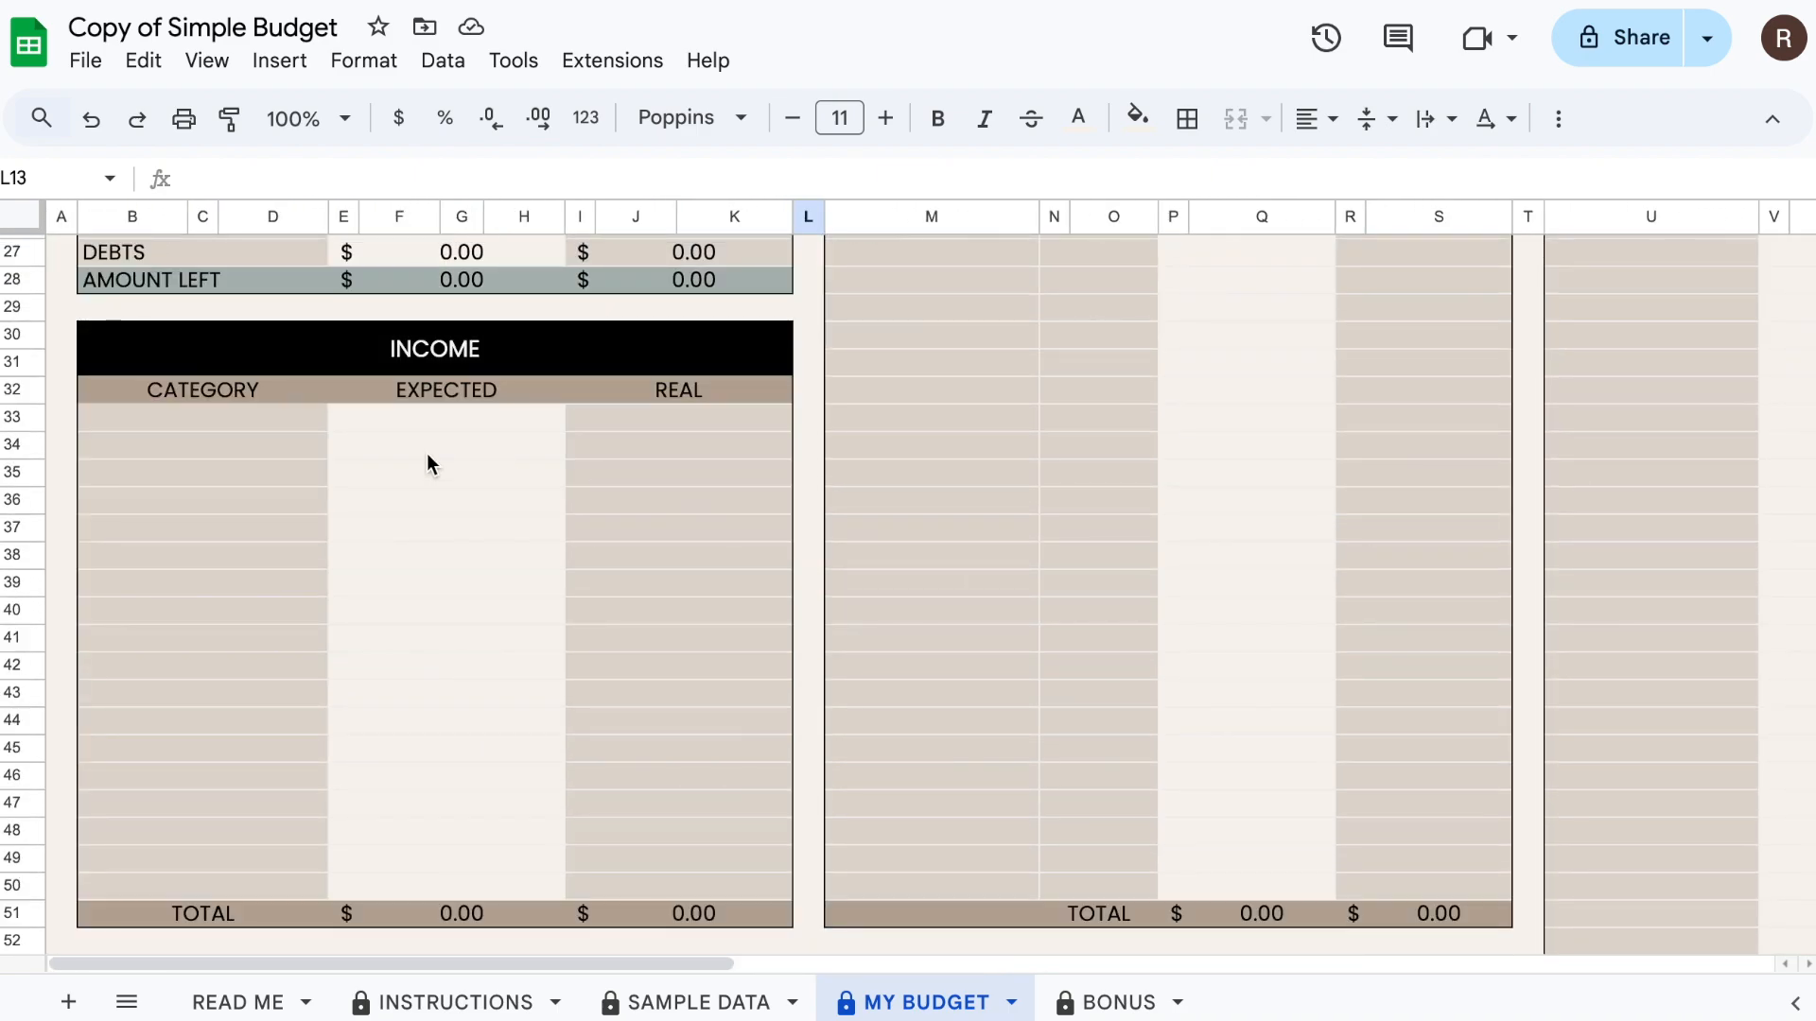
- Enter "Paycheck 1" and "Paycheck 2" as the first two categories of the Income table
left_click(216, 422)
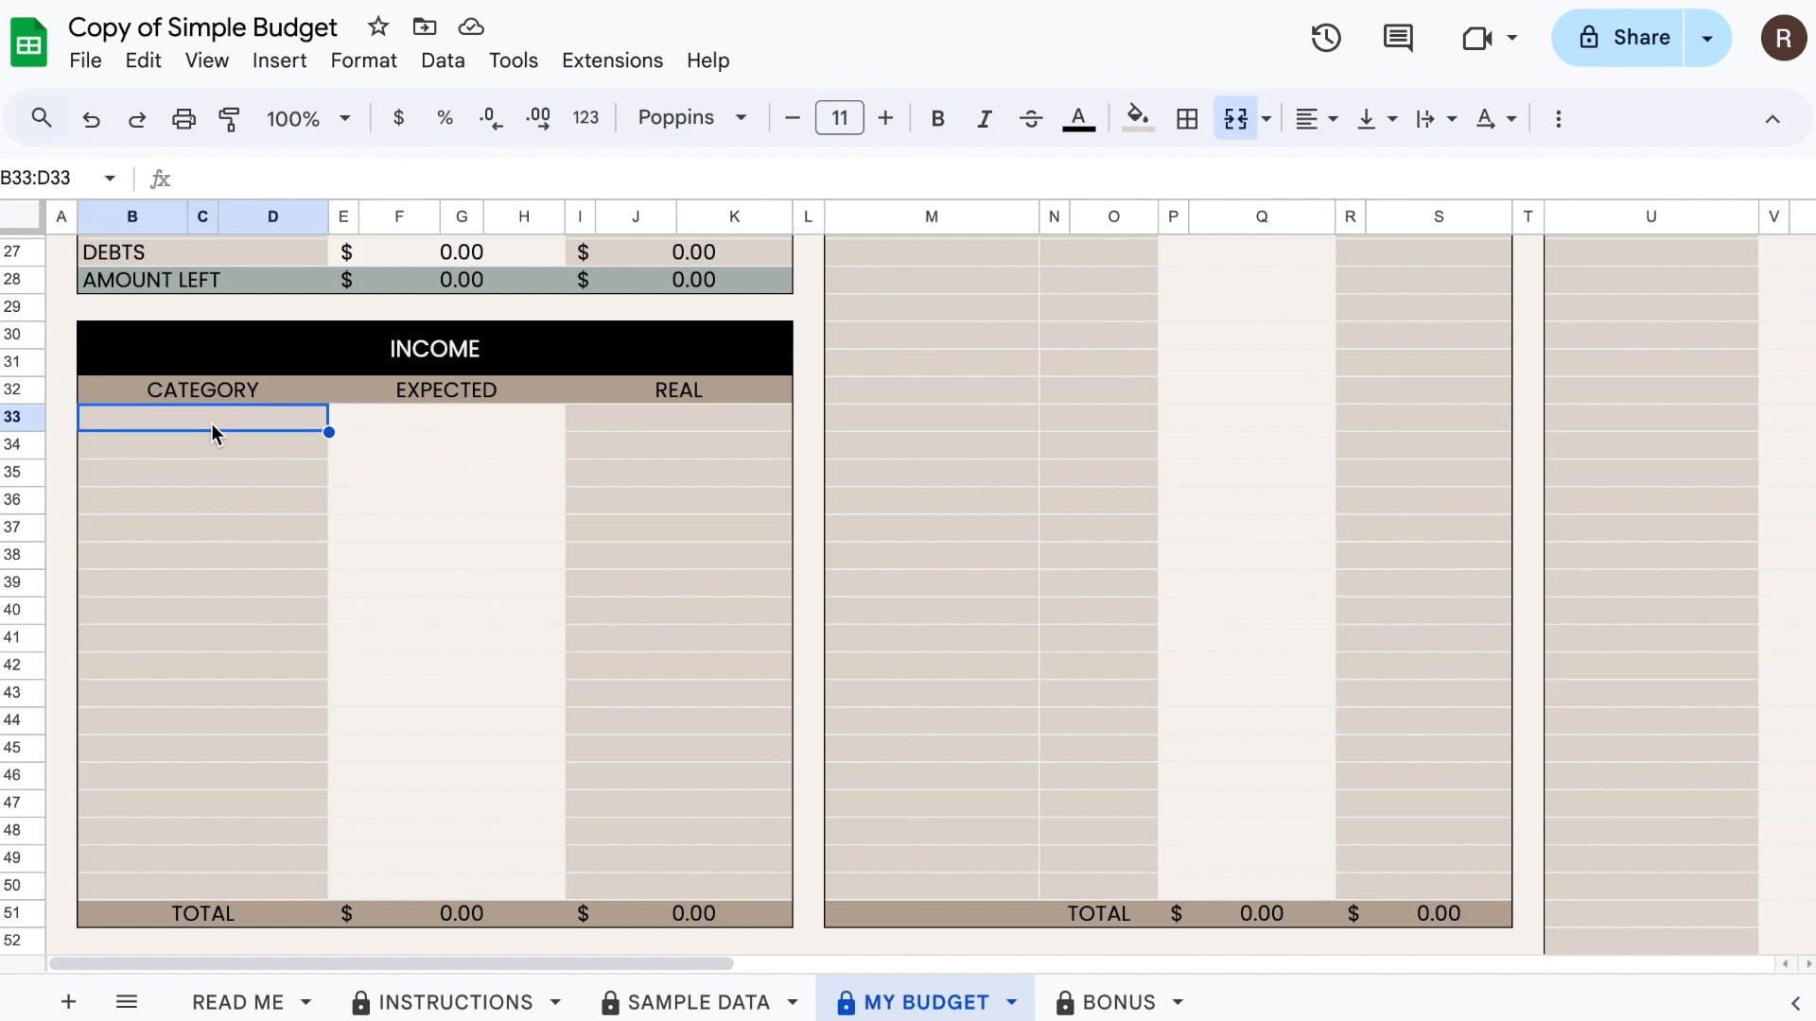
type("Paycheck 1")
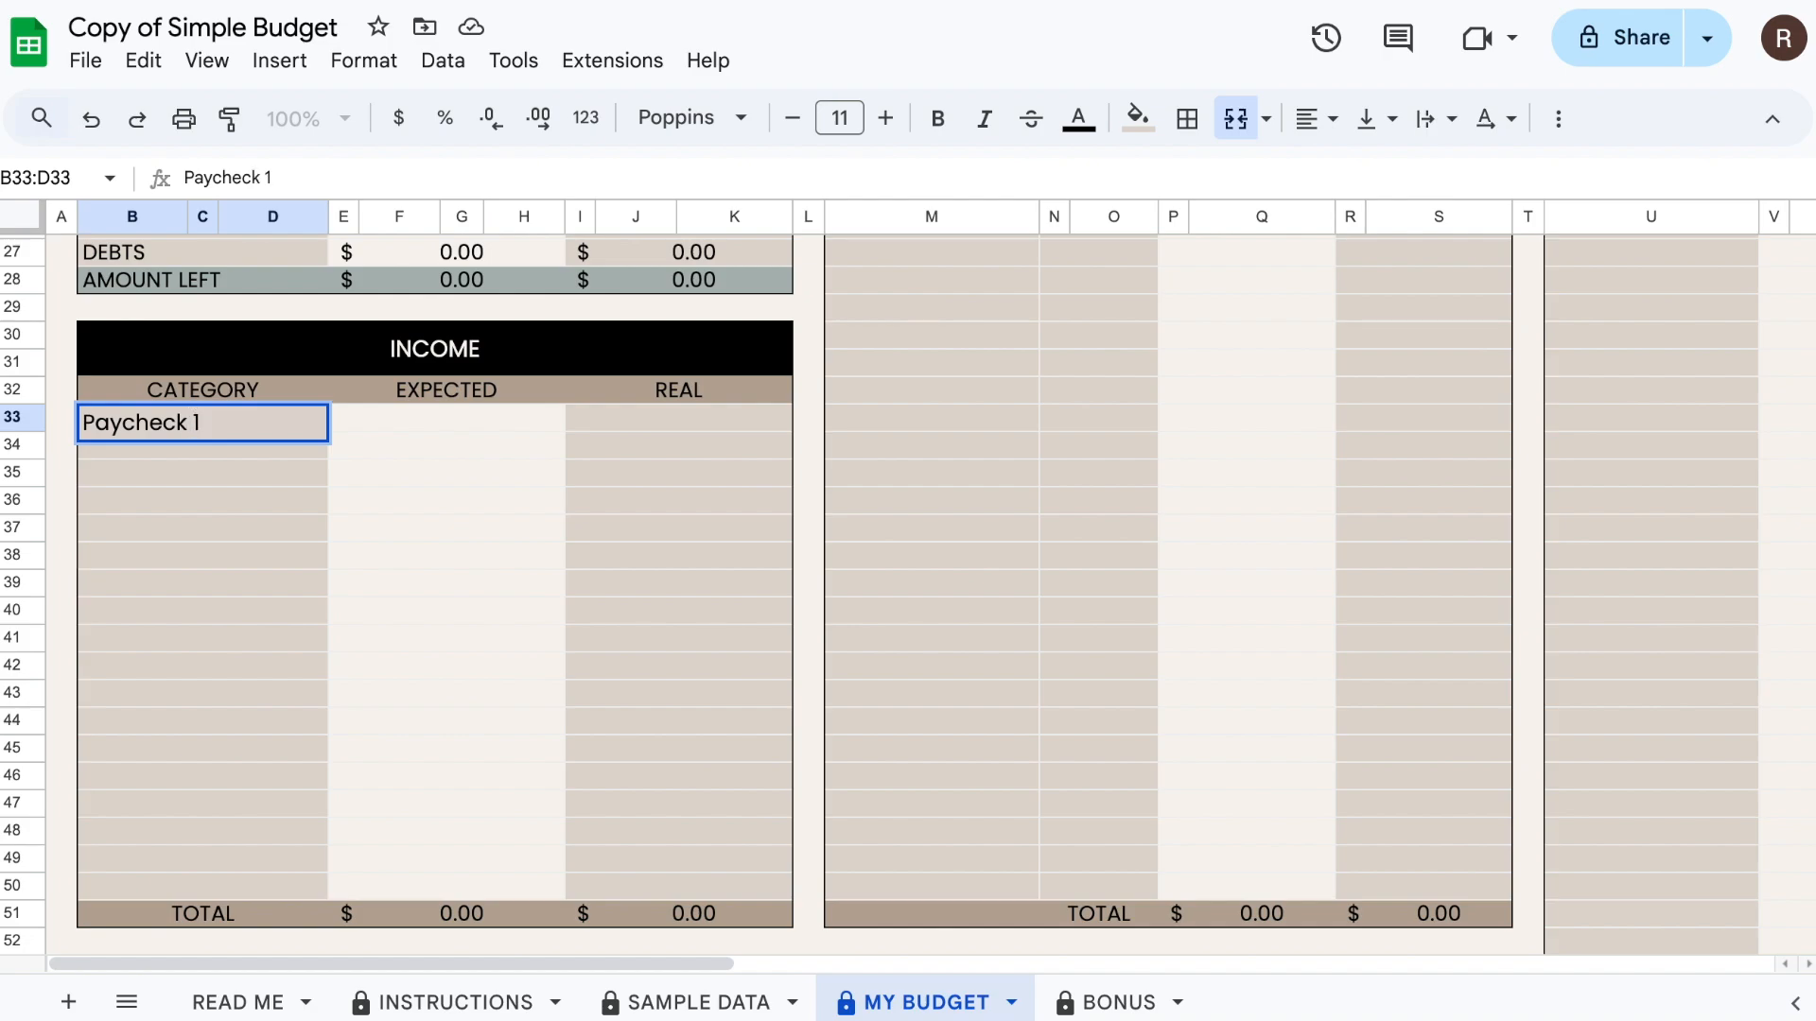
key("Return")
type("Pacy")
key("BackSpace")
key("BackSpace")
type("yche")
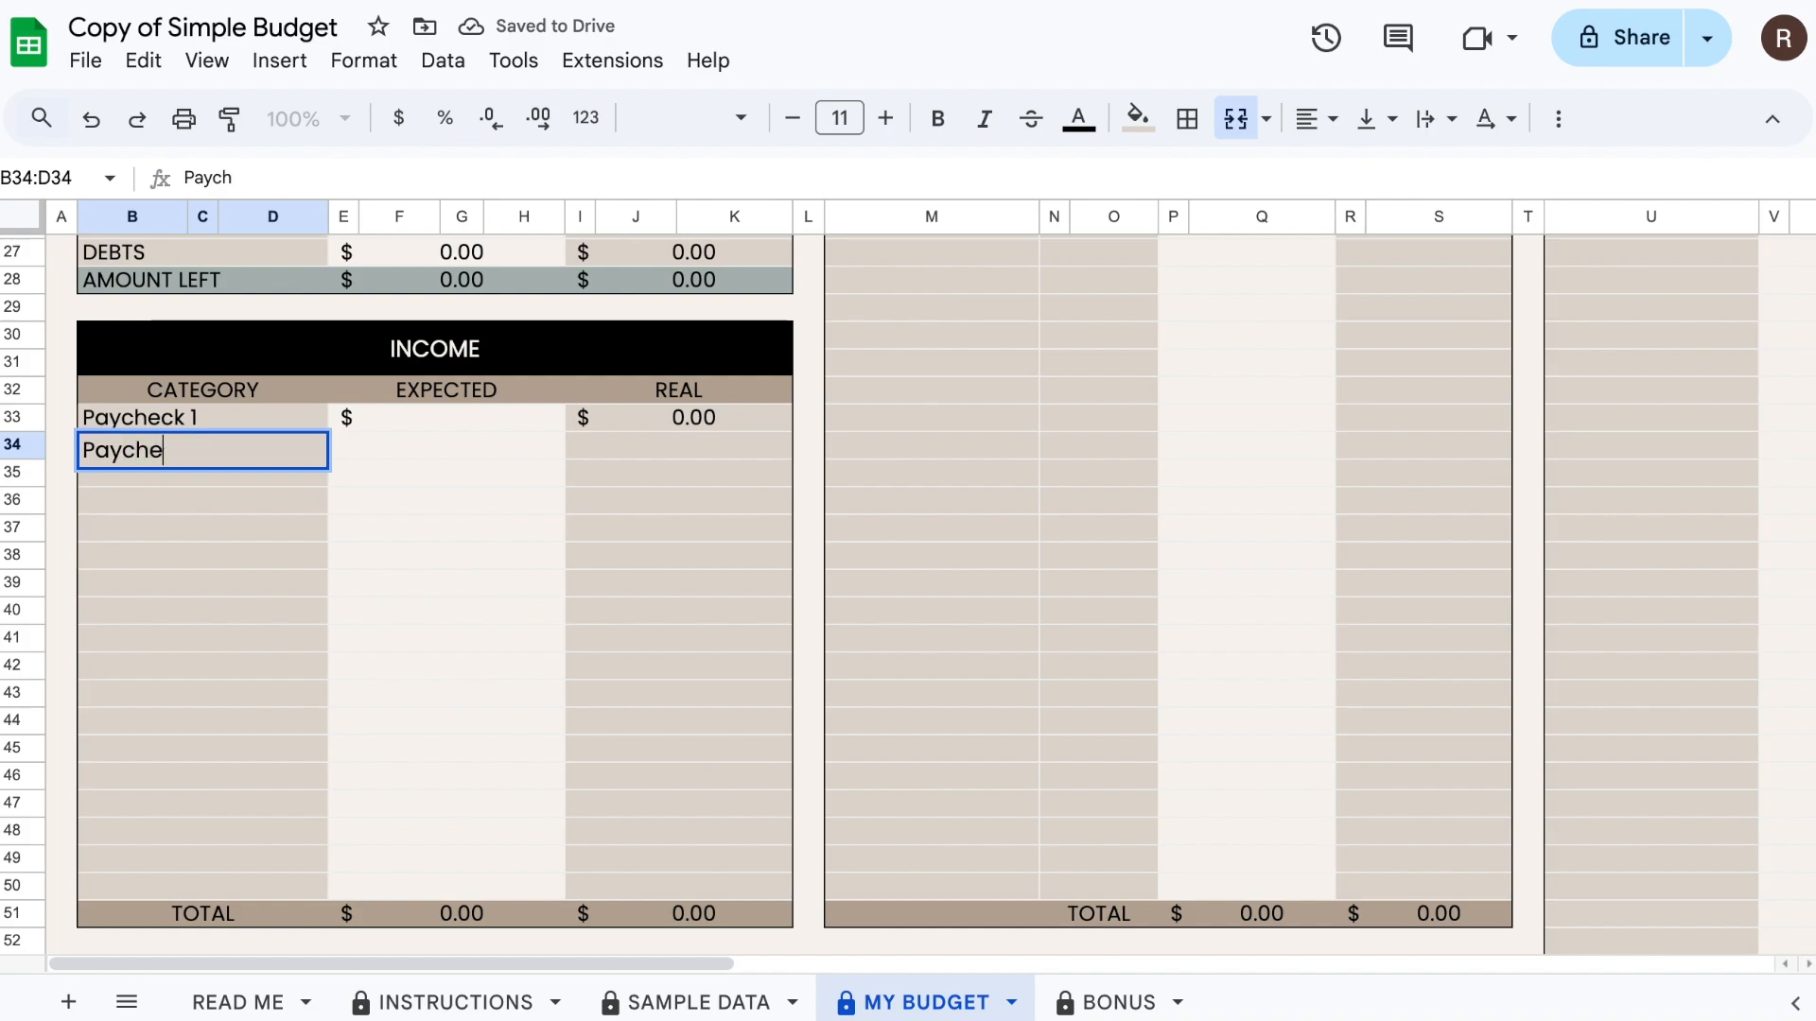
type("ck 2")
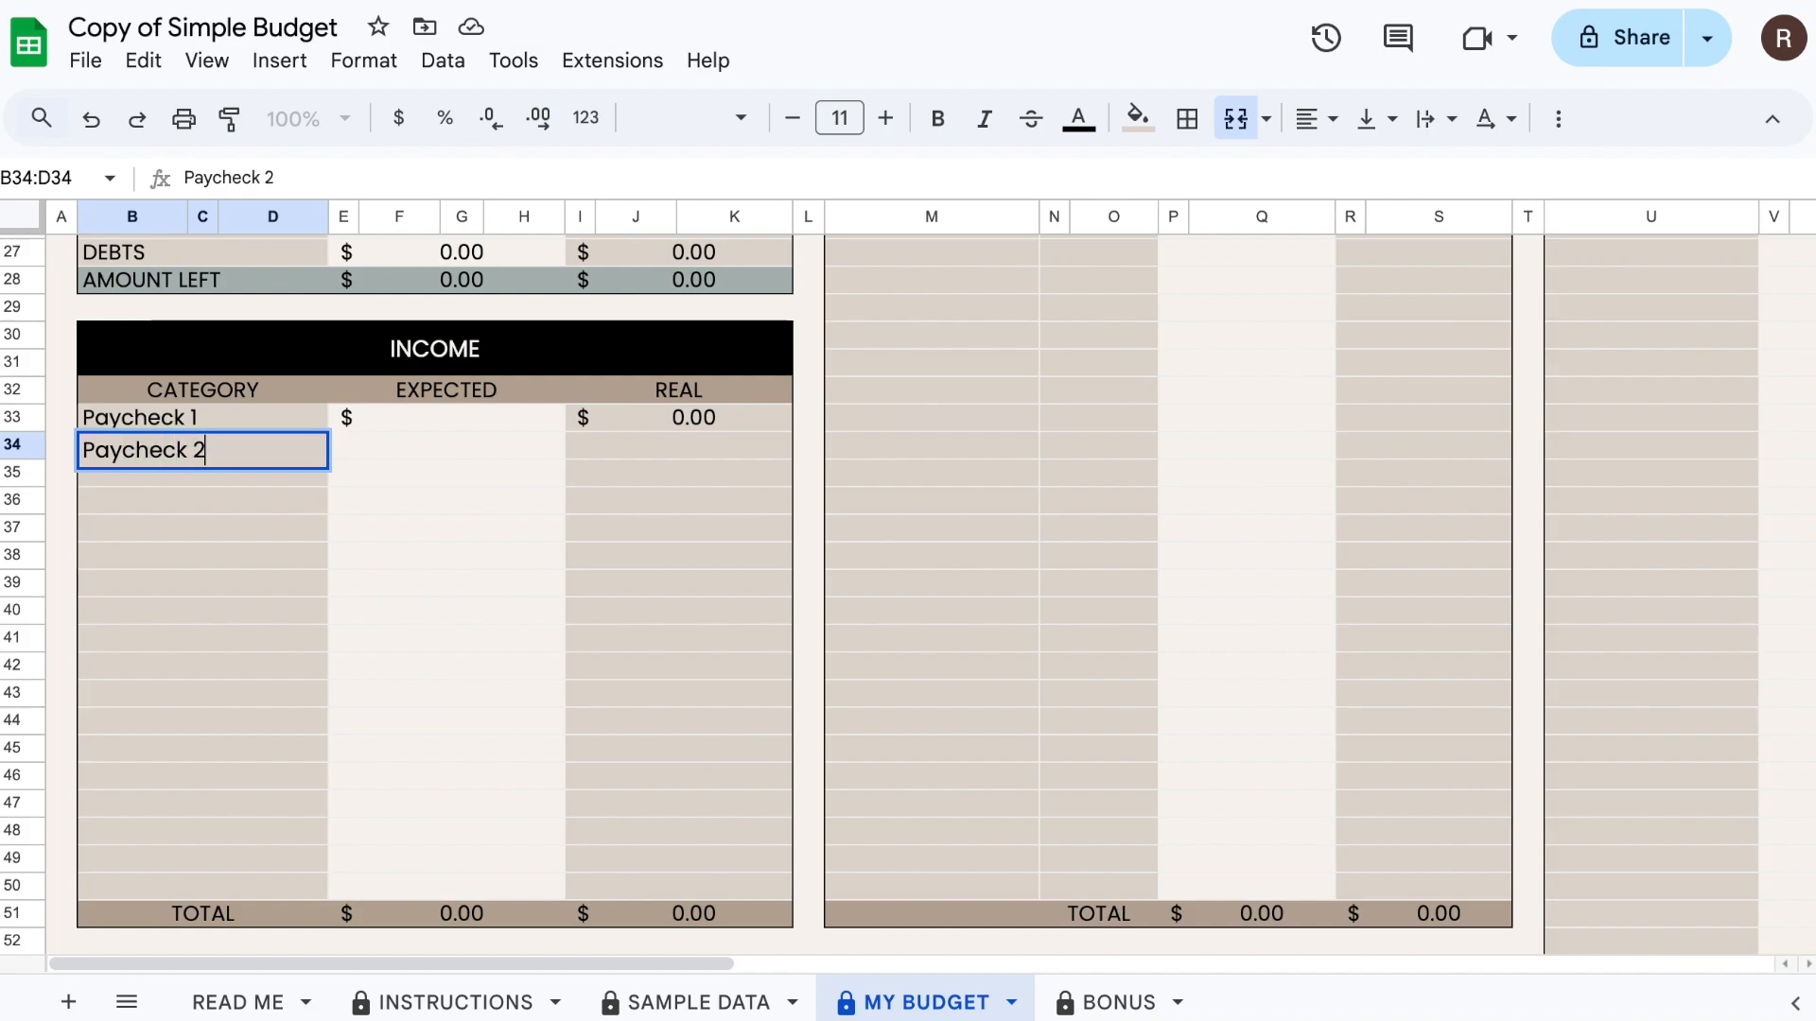
key("Return")
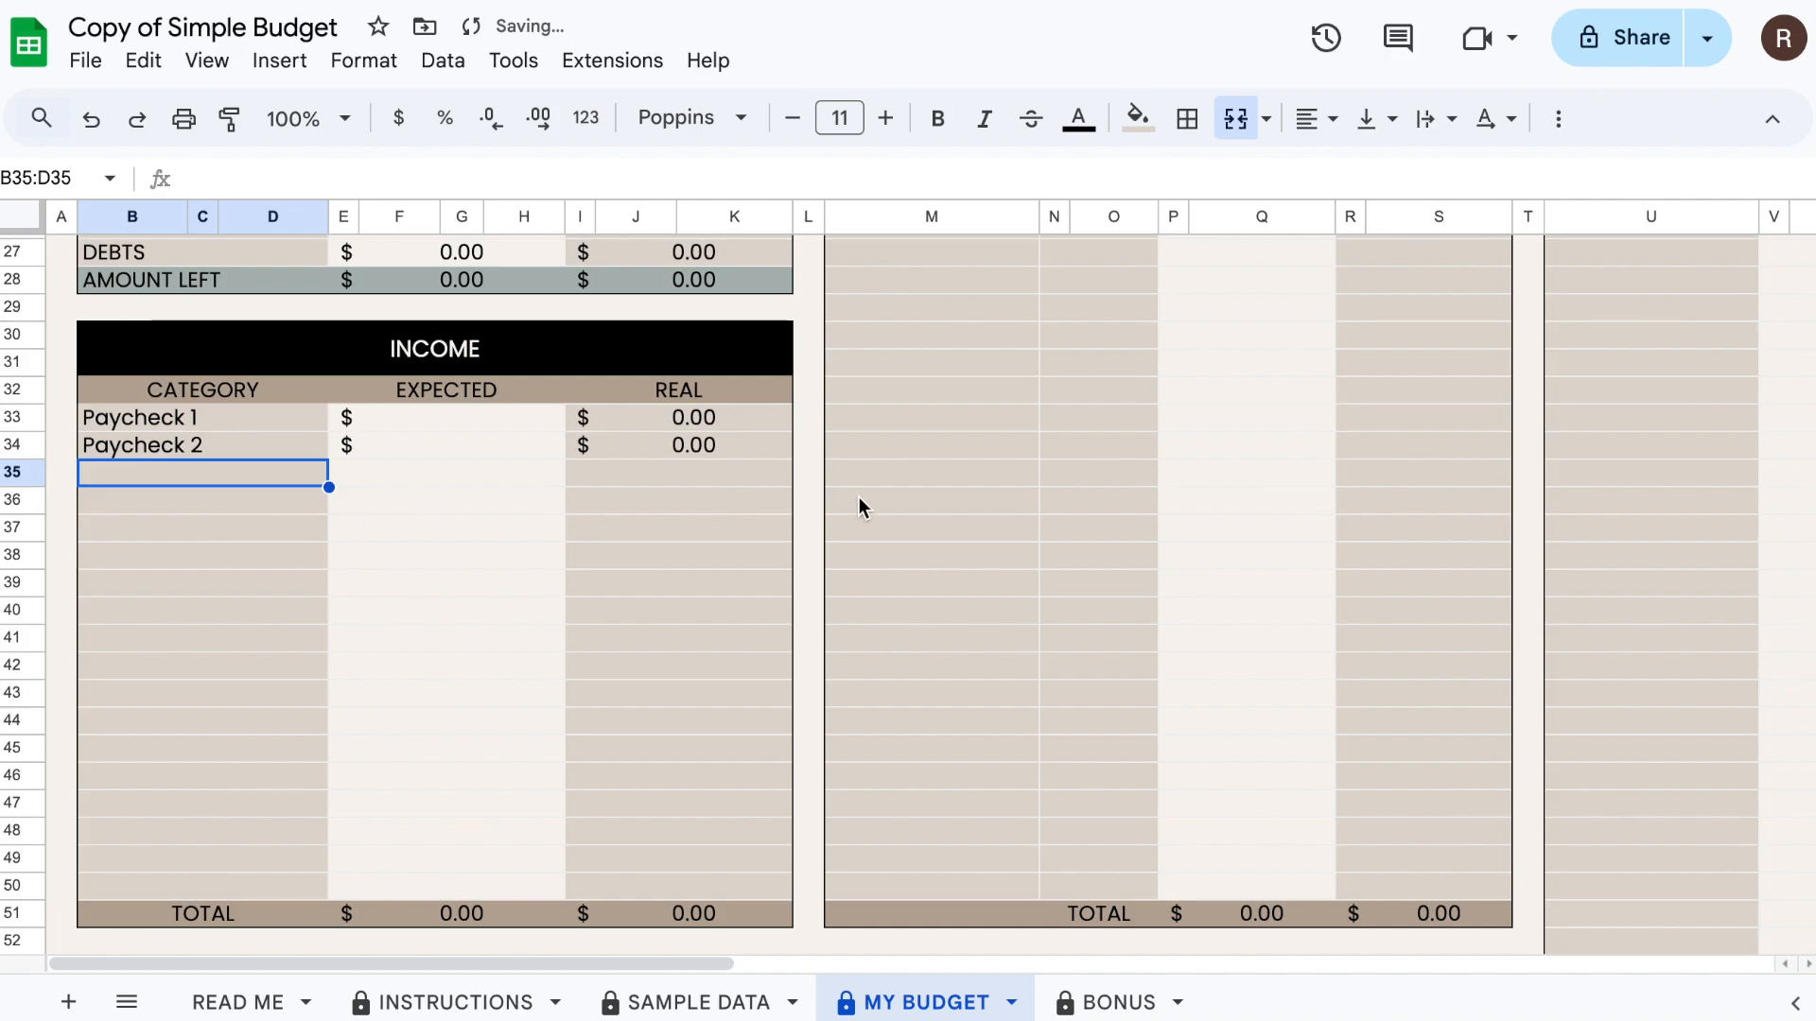
- Add "Paycheck 3" as the third category in the Income table
scroll(859, 507, "up", 10)
scroll(887, 530, "down", 5)
scroll(884, 530, "down", 3)
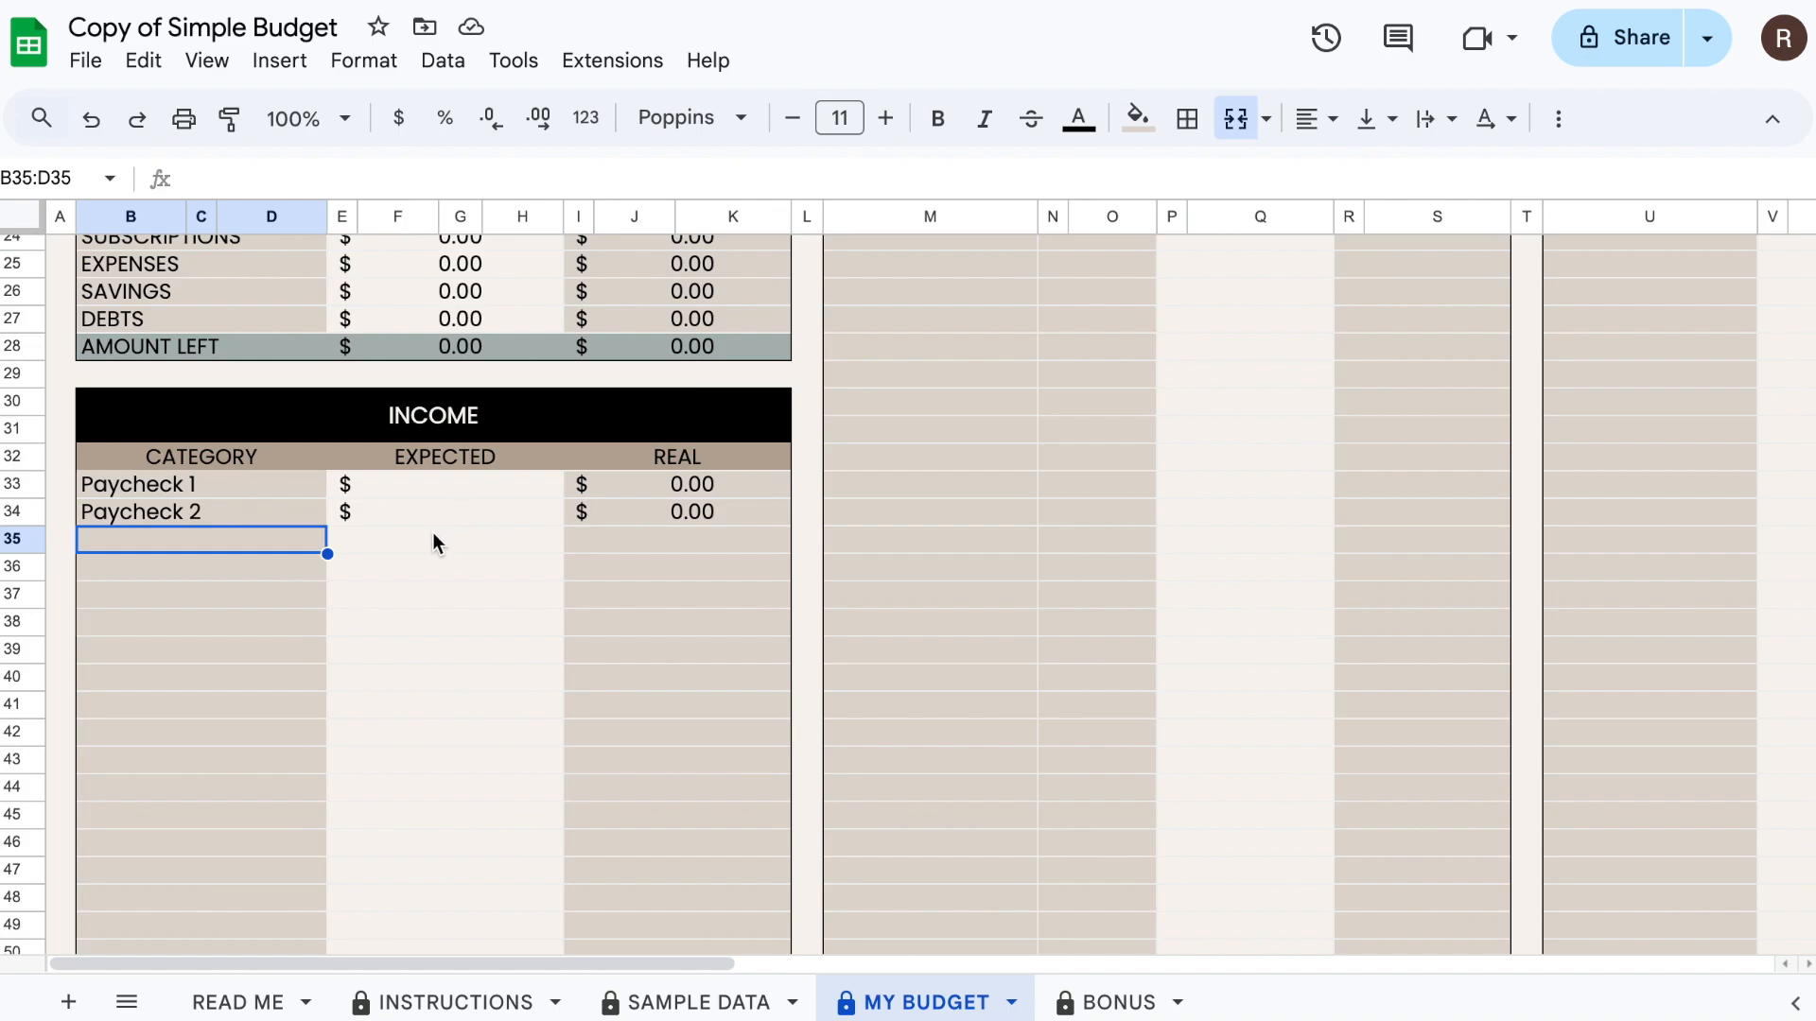
type("Pacy")
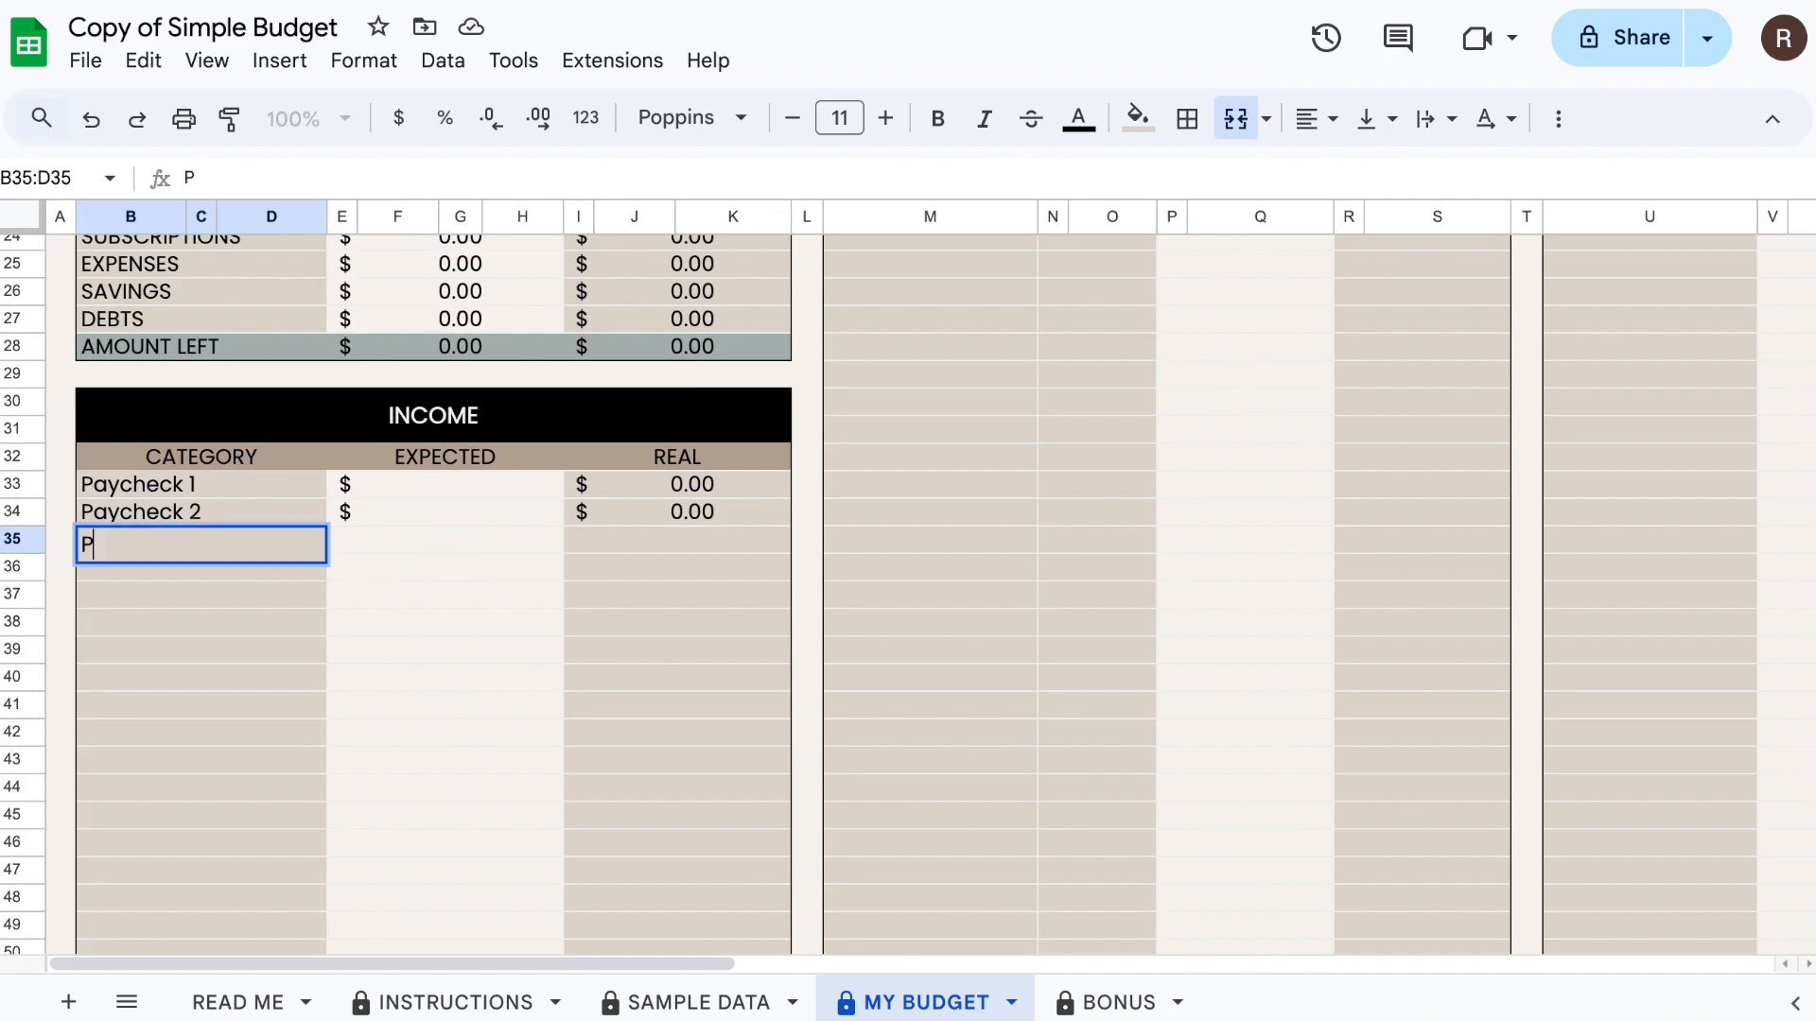
key("BackSpace")
key("BackSpace")
type("yc")
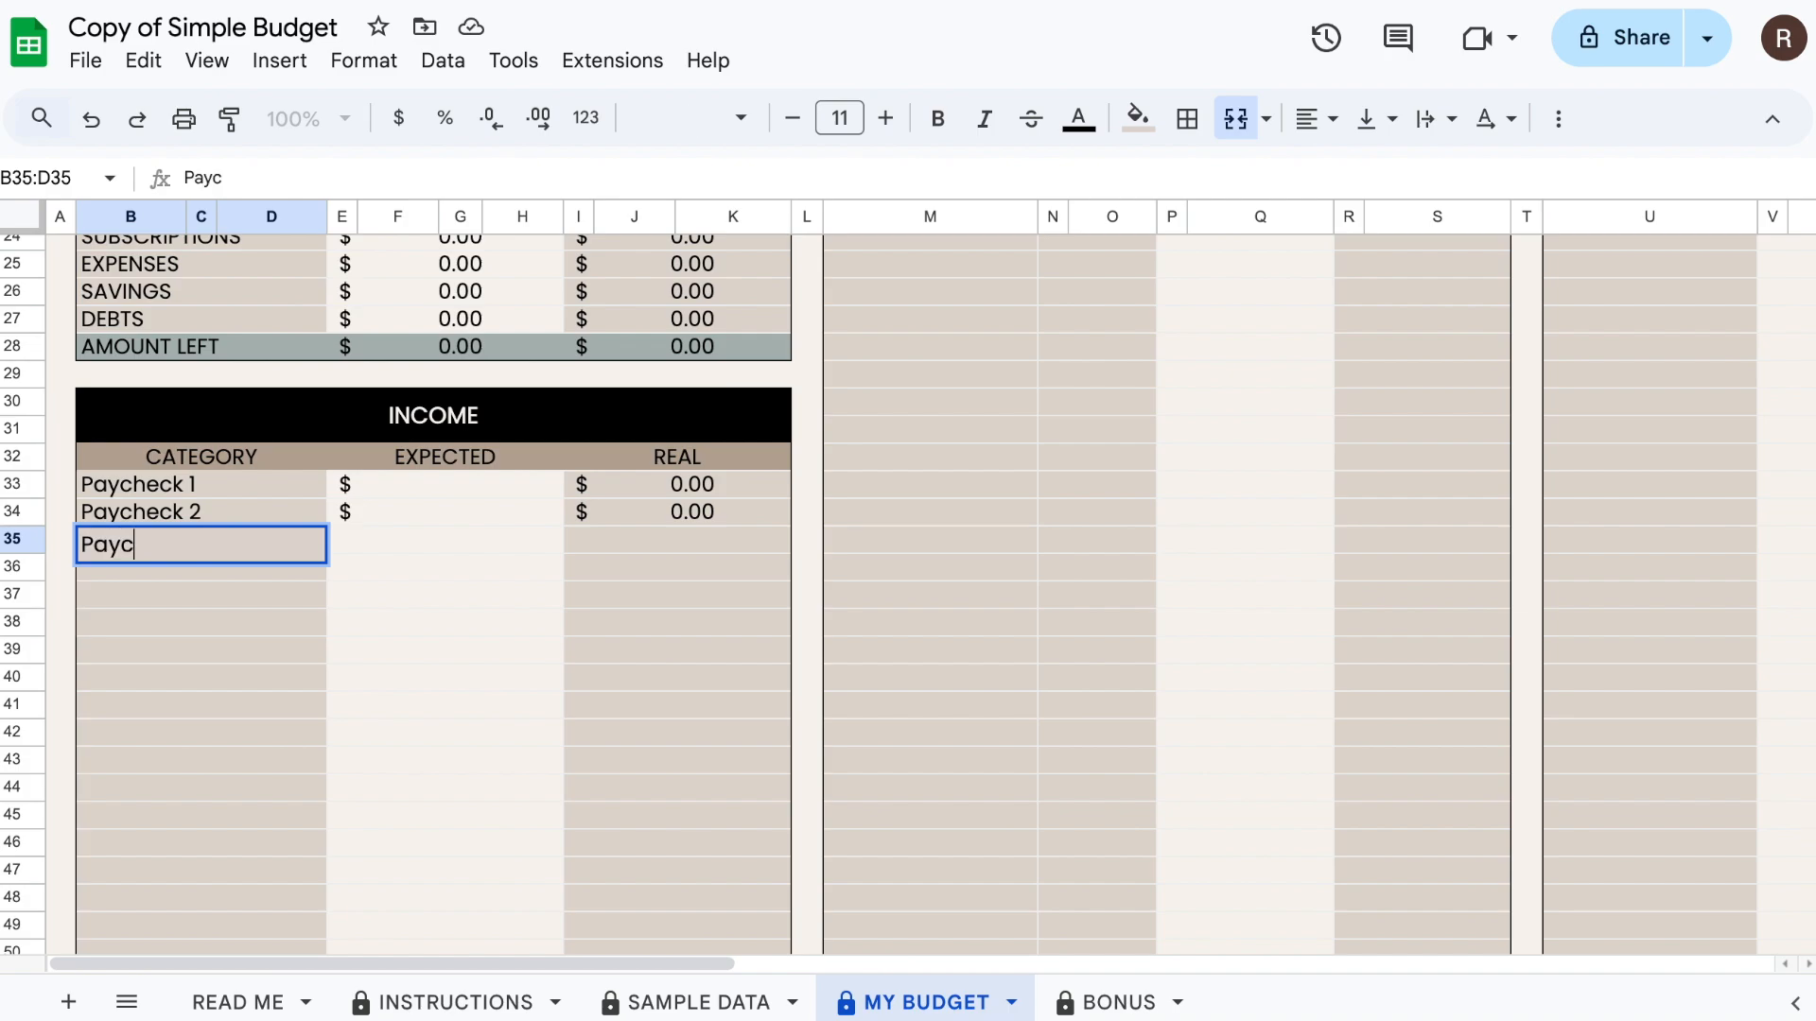
type("heck 3")
key("Return")
- Add "Paycheck 4" as the fourth category in the Income table
type("Pacy")
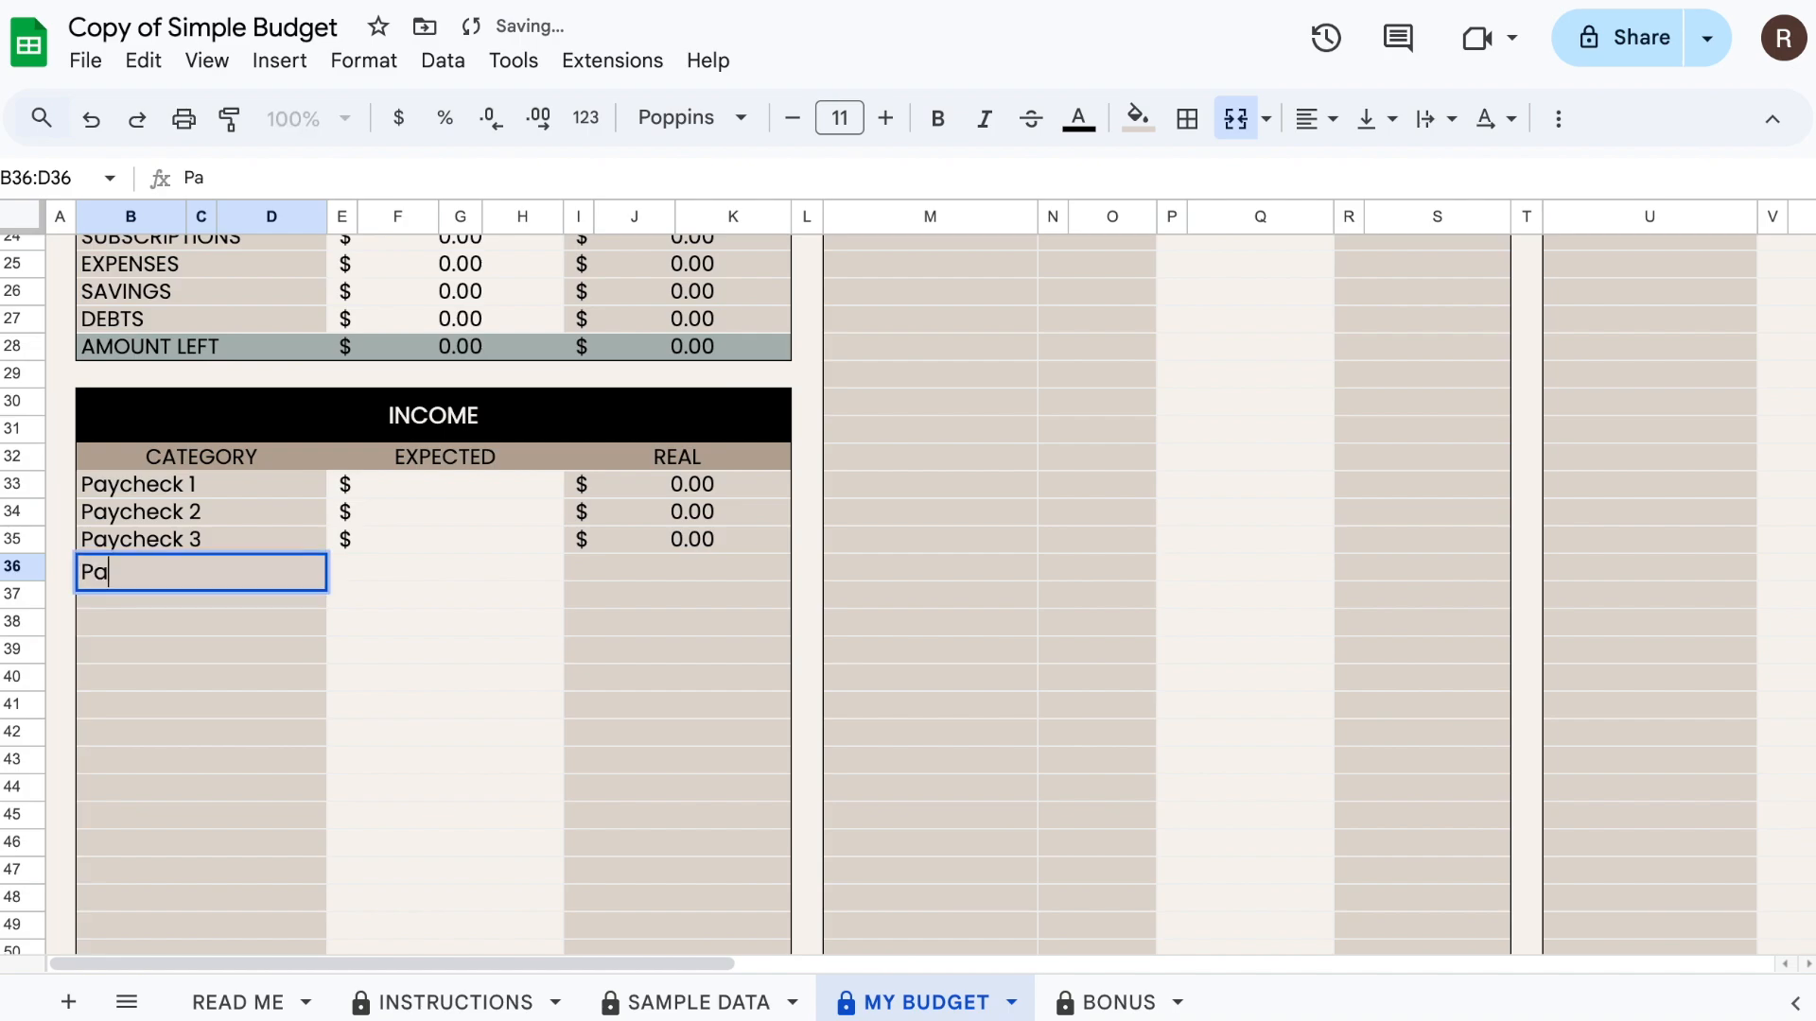
type("check")
key("BackSpace")
key("BackSpace")
key("BackSpace")
key("BackSpace")
key("BackSpace")
key("BackSpace")
key("BackSpace")
type("ycheck 4")
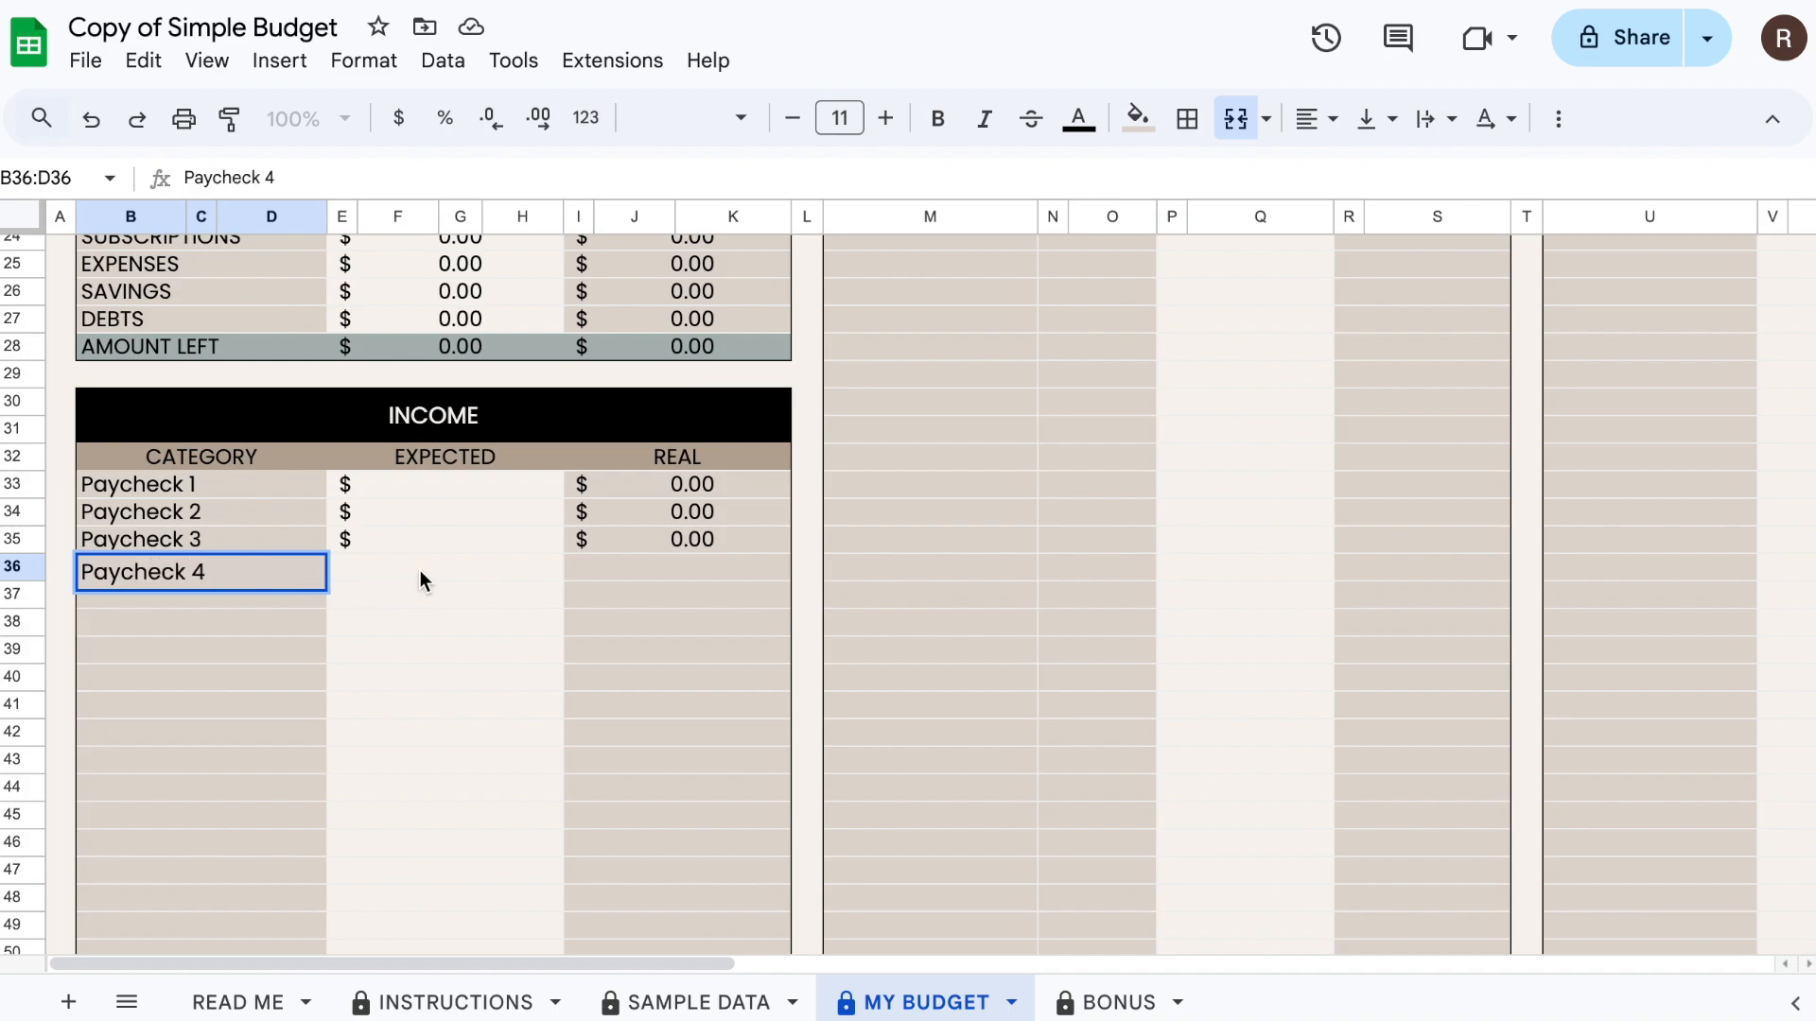
key("Tab")
- Add the income categories "Side Hustle", "Interest" and "Government" below the paychecks
left_click(155, 602)
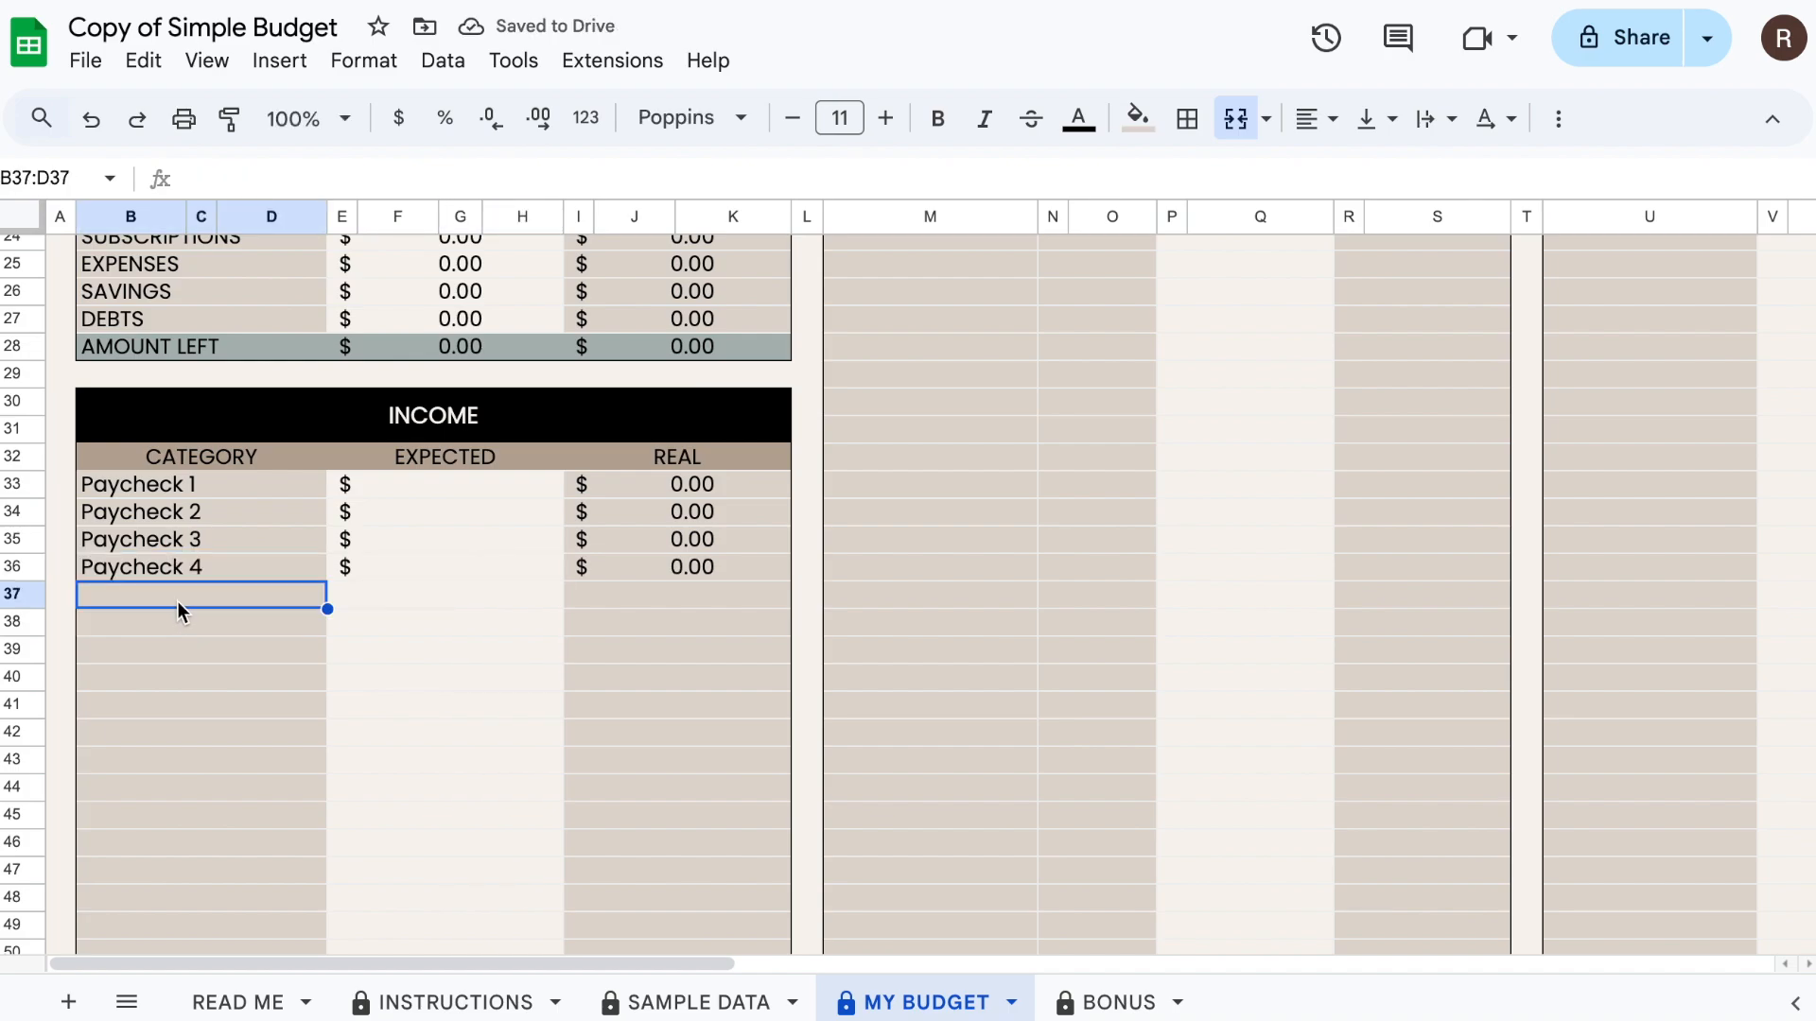
type("Side Hustle")
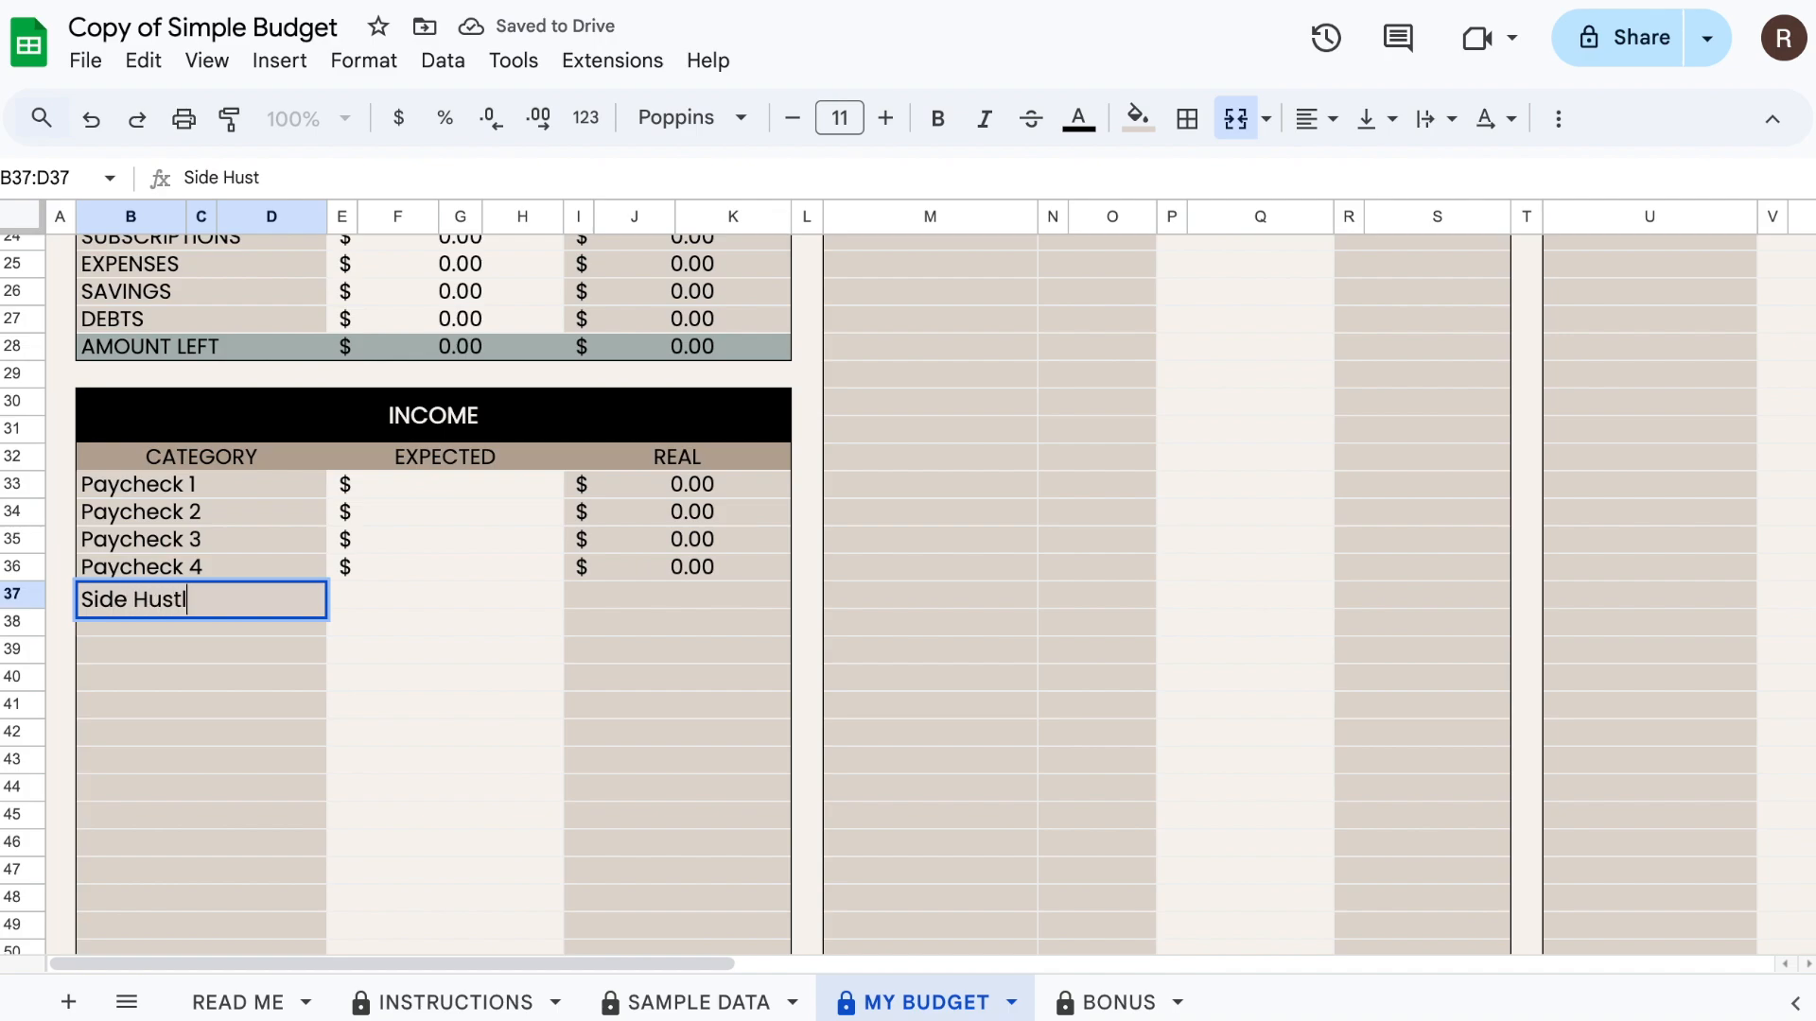
key("Return")
type("Interest")
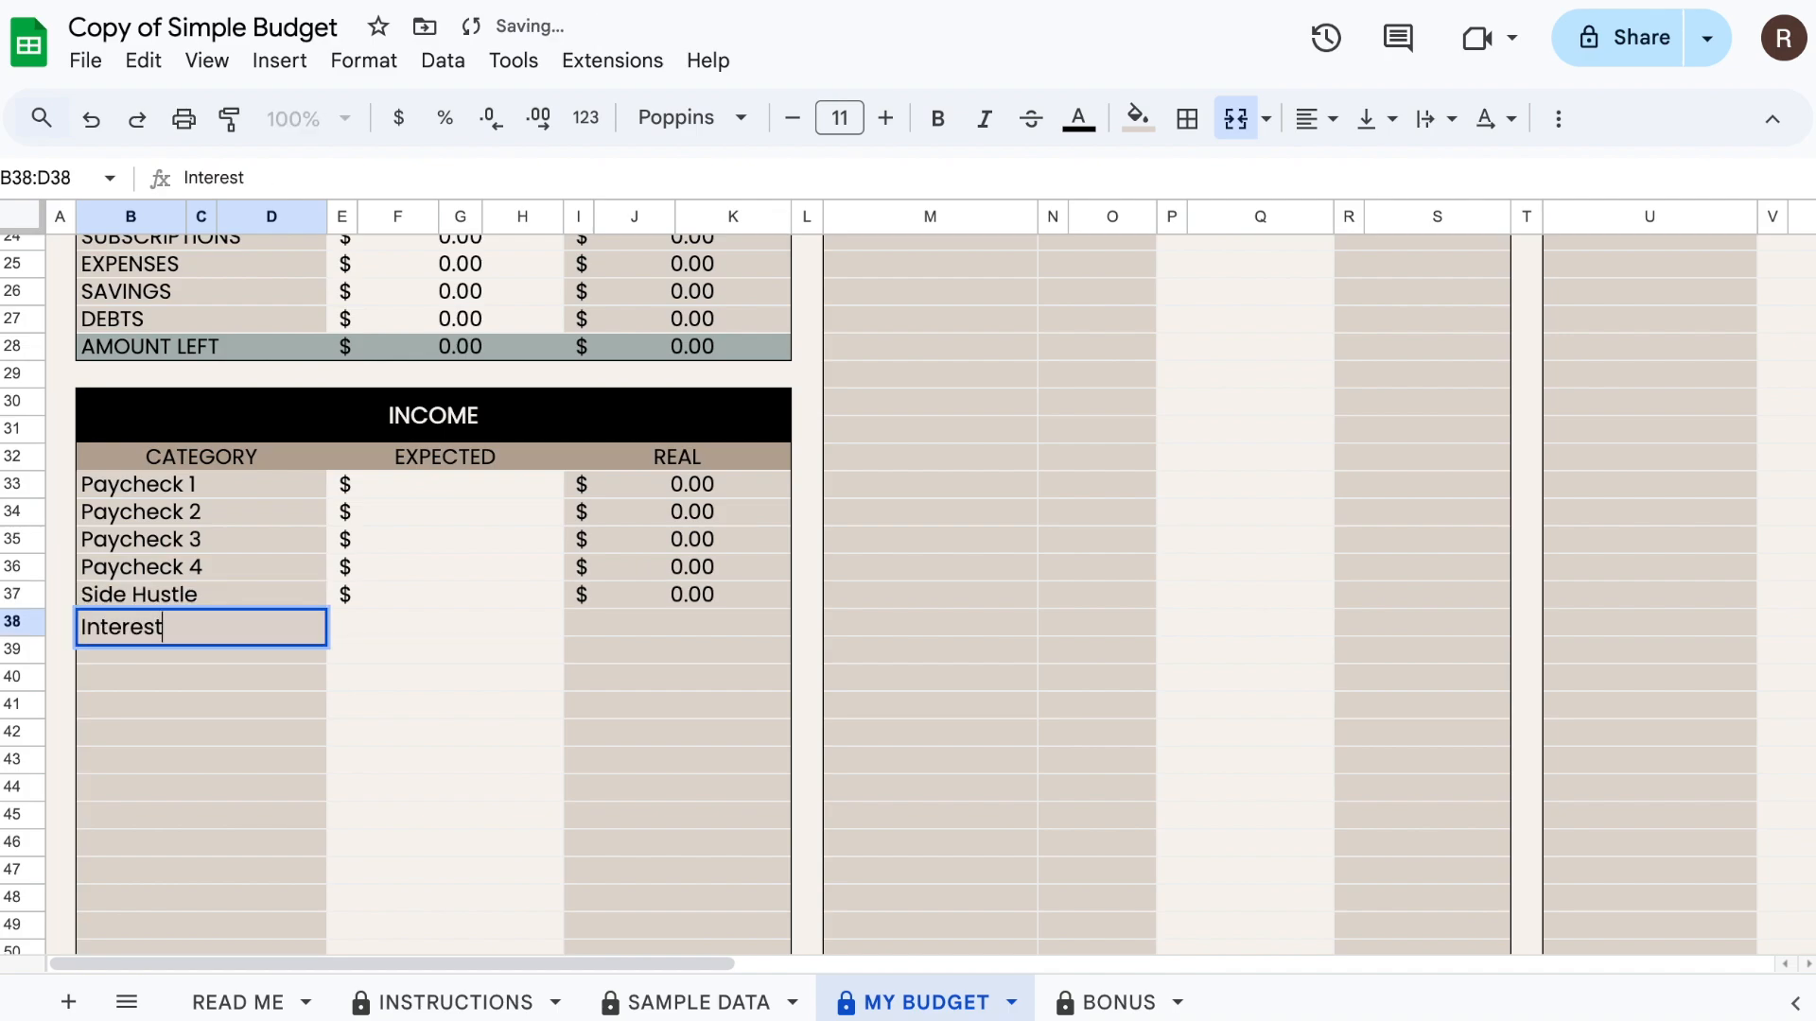
key("Return")
type("Governme")
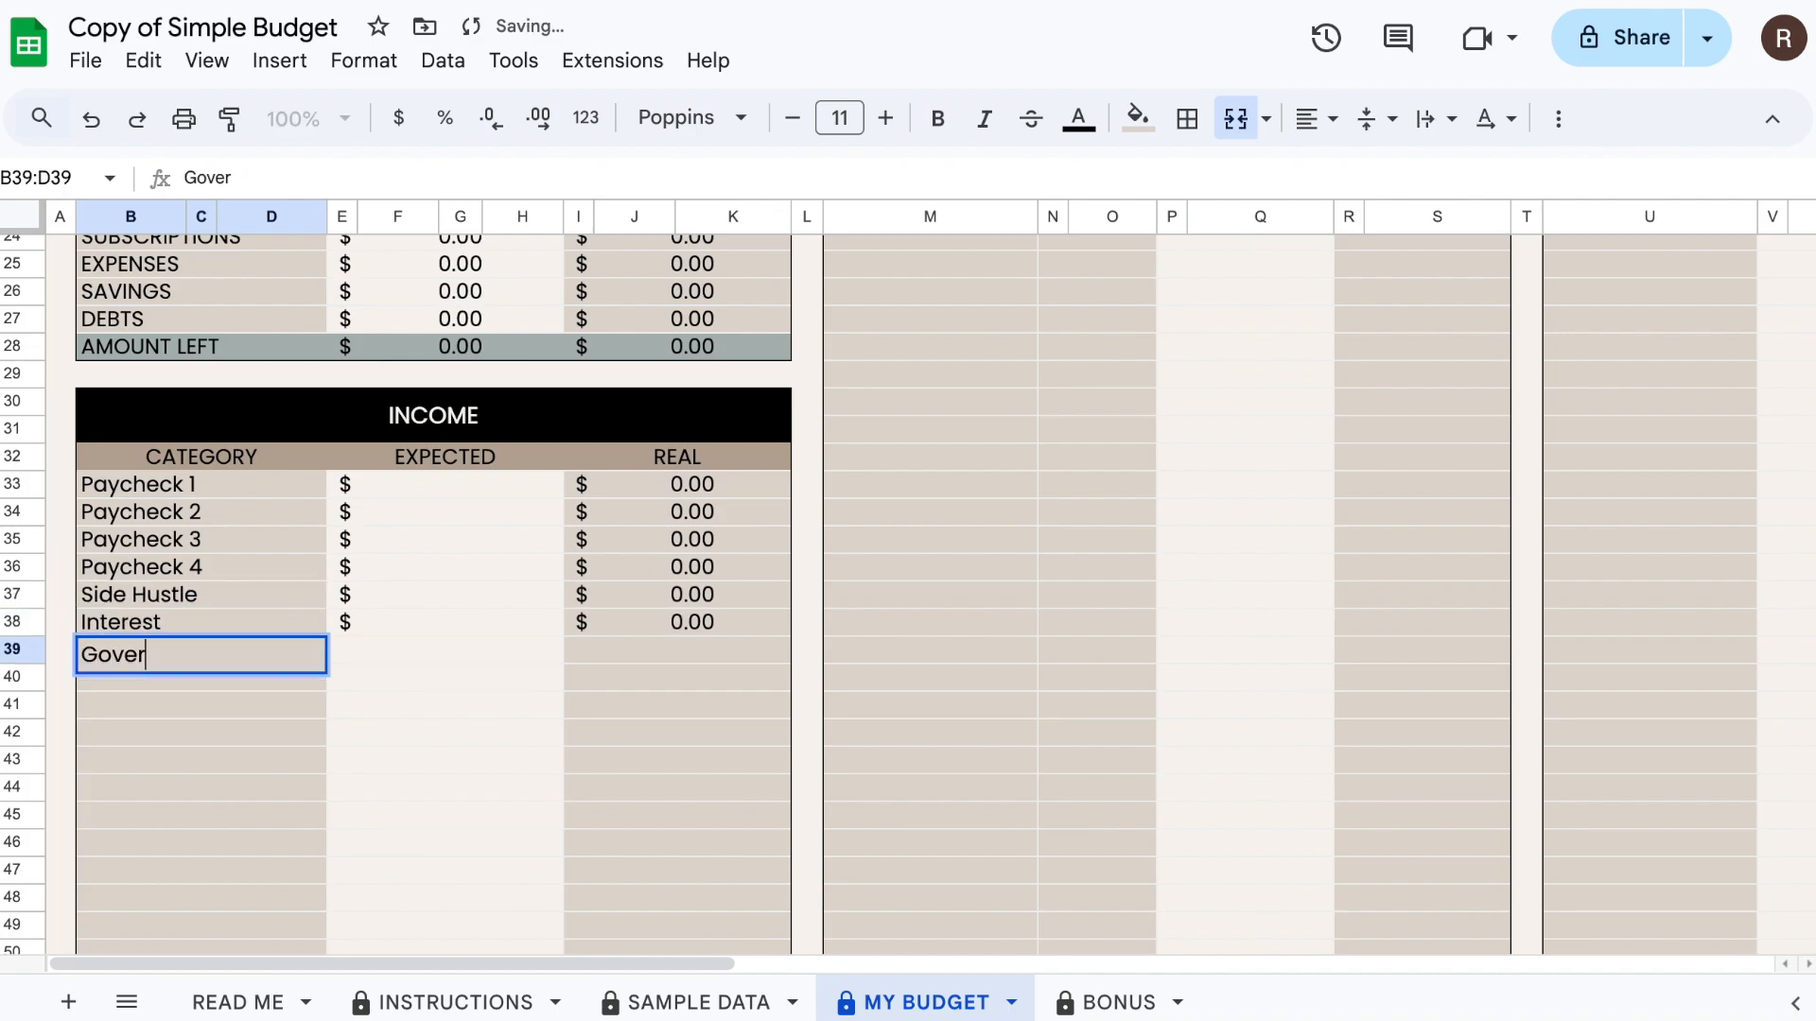
key("BackSpace")
type("ment")
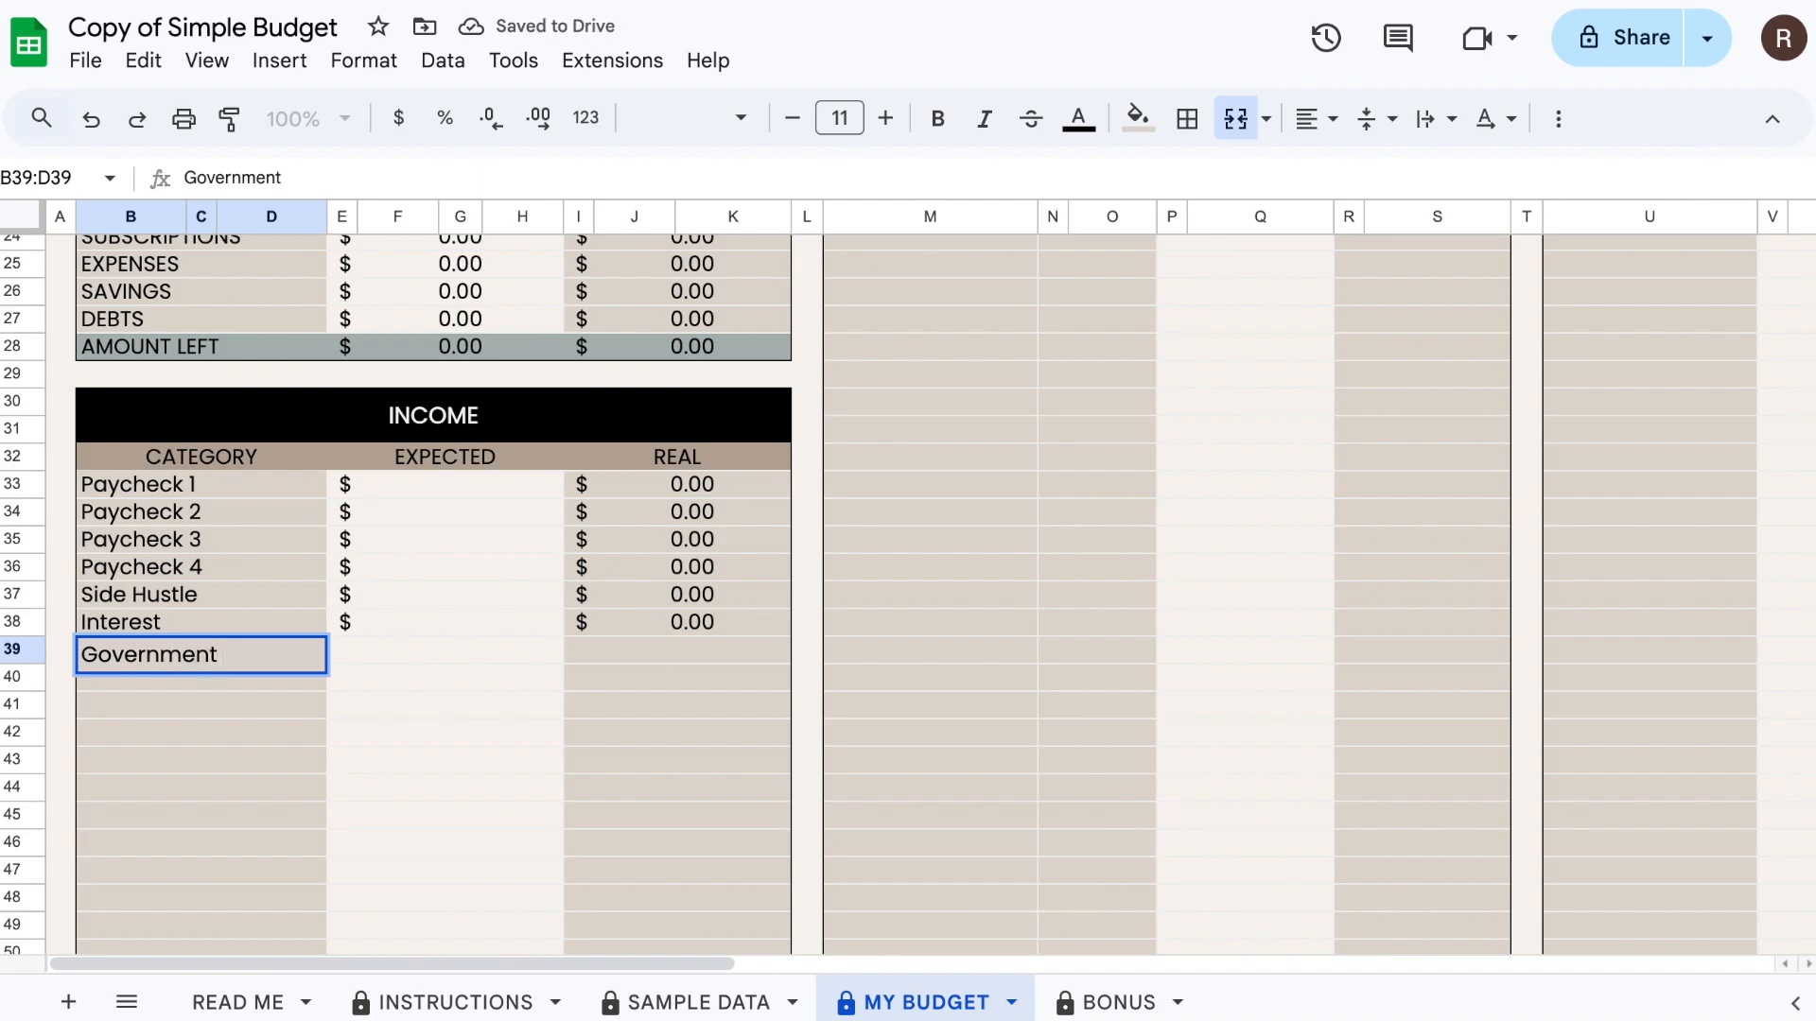
left_click(397, 649)
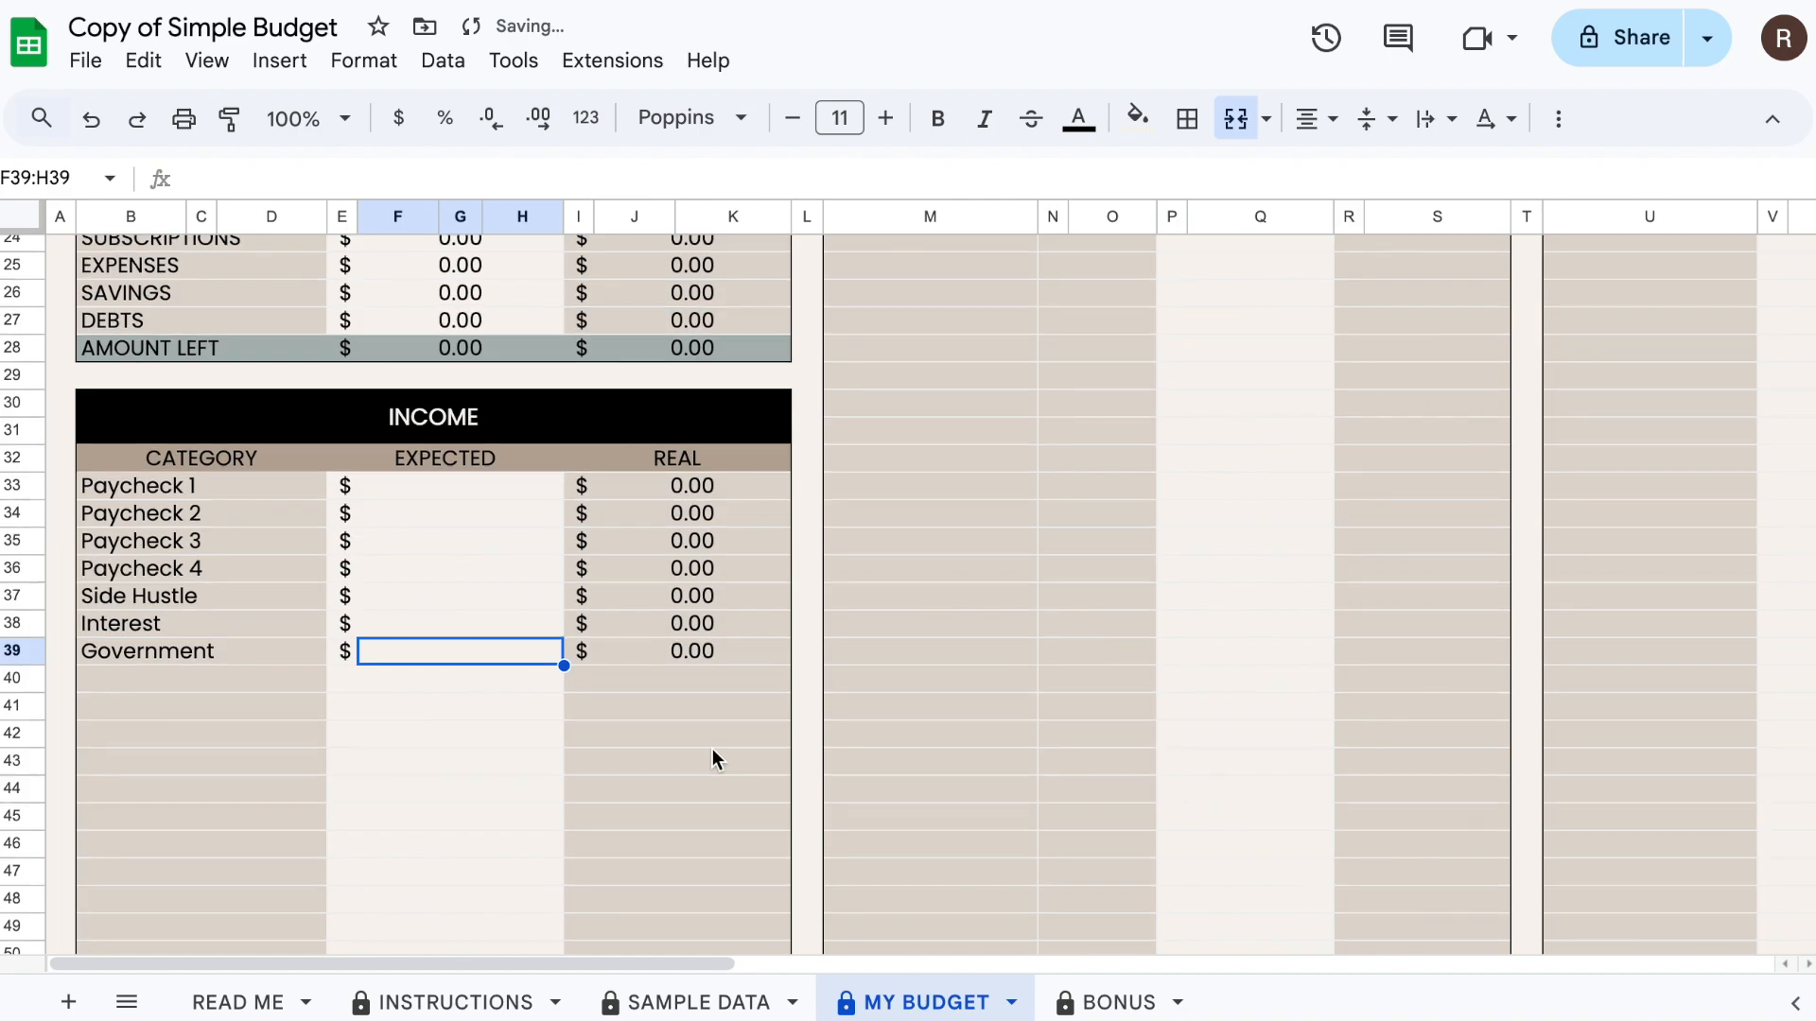
- Enter "Rent" and "Electricity" as the first two categories of the Bills table
scroll(712, 747, "up", 1)
scroll(712, 751, "right", 1)
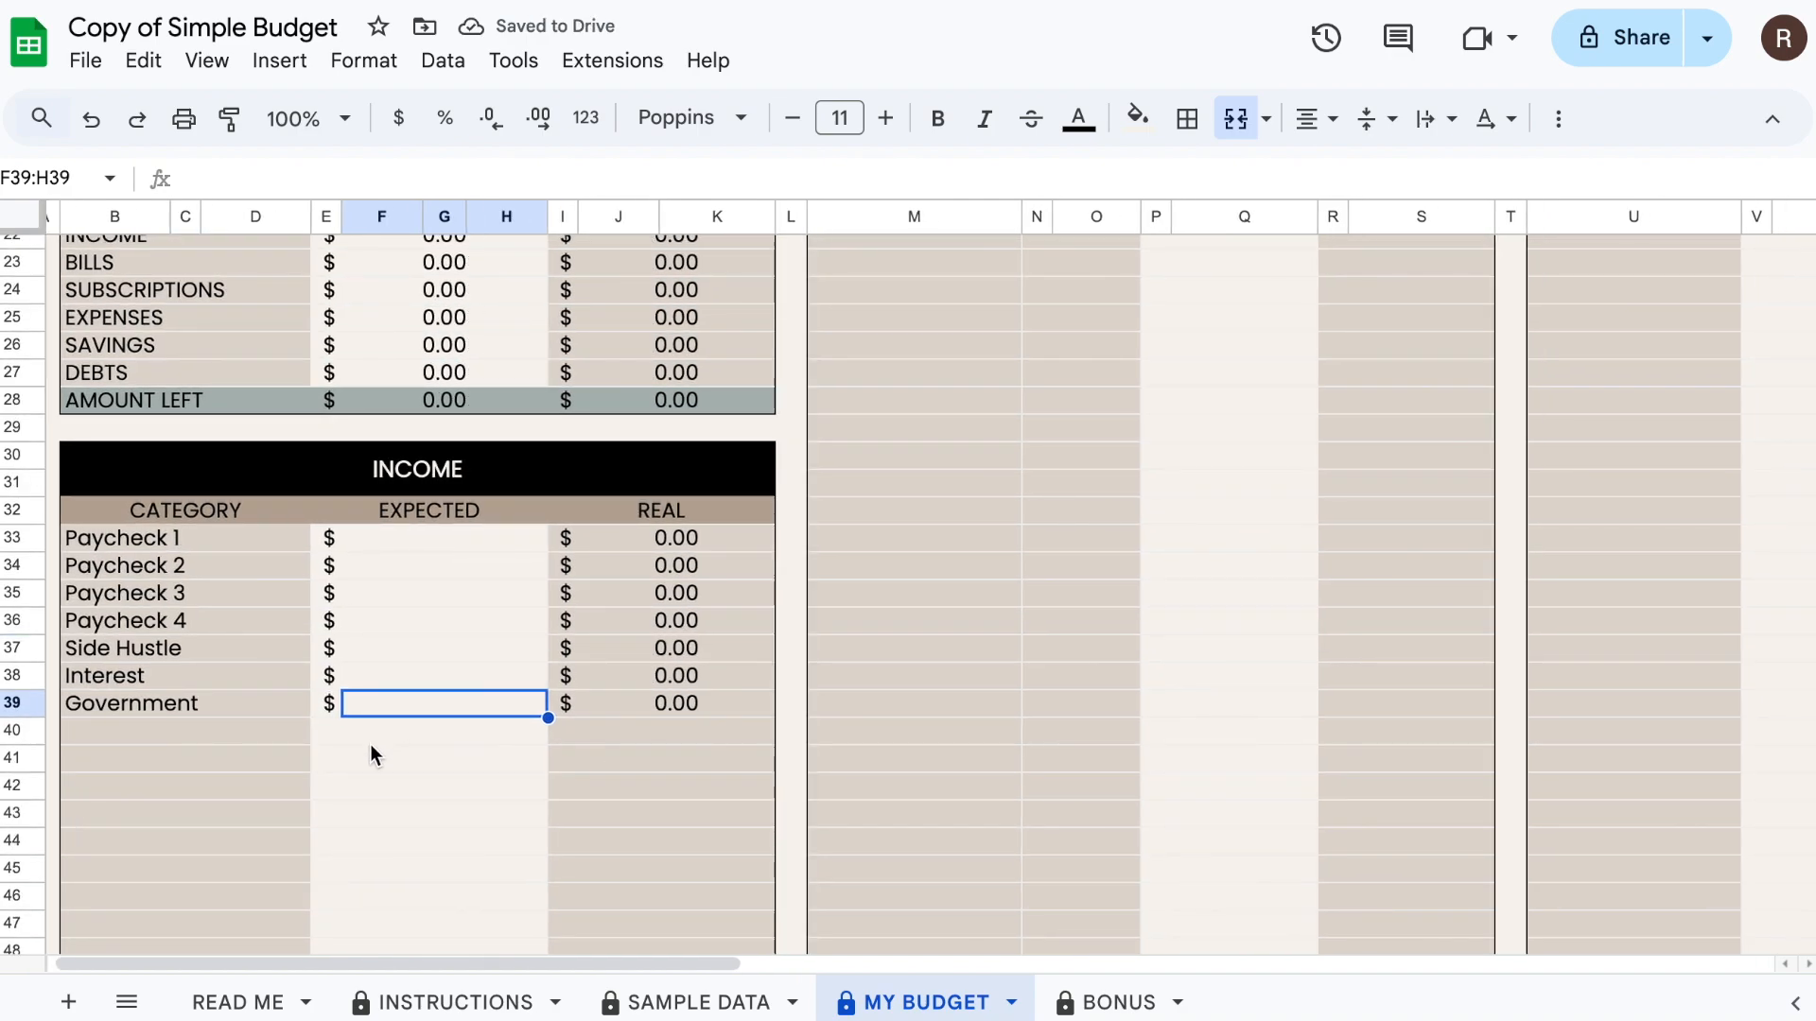
scroll(308, 750, "right", 5)
scroll(332, 746, "up", 2)
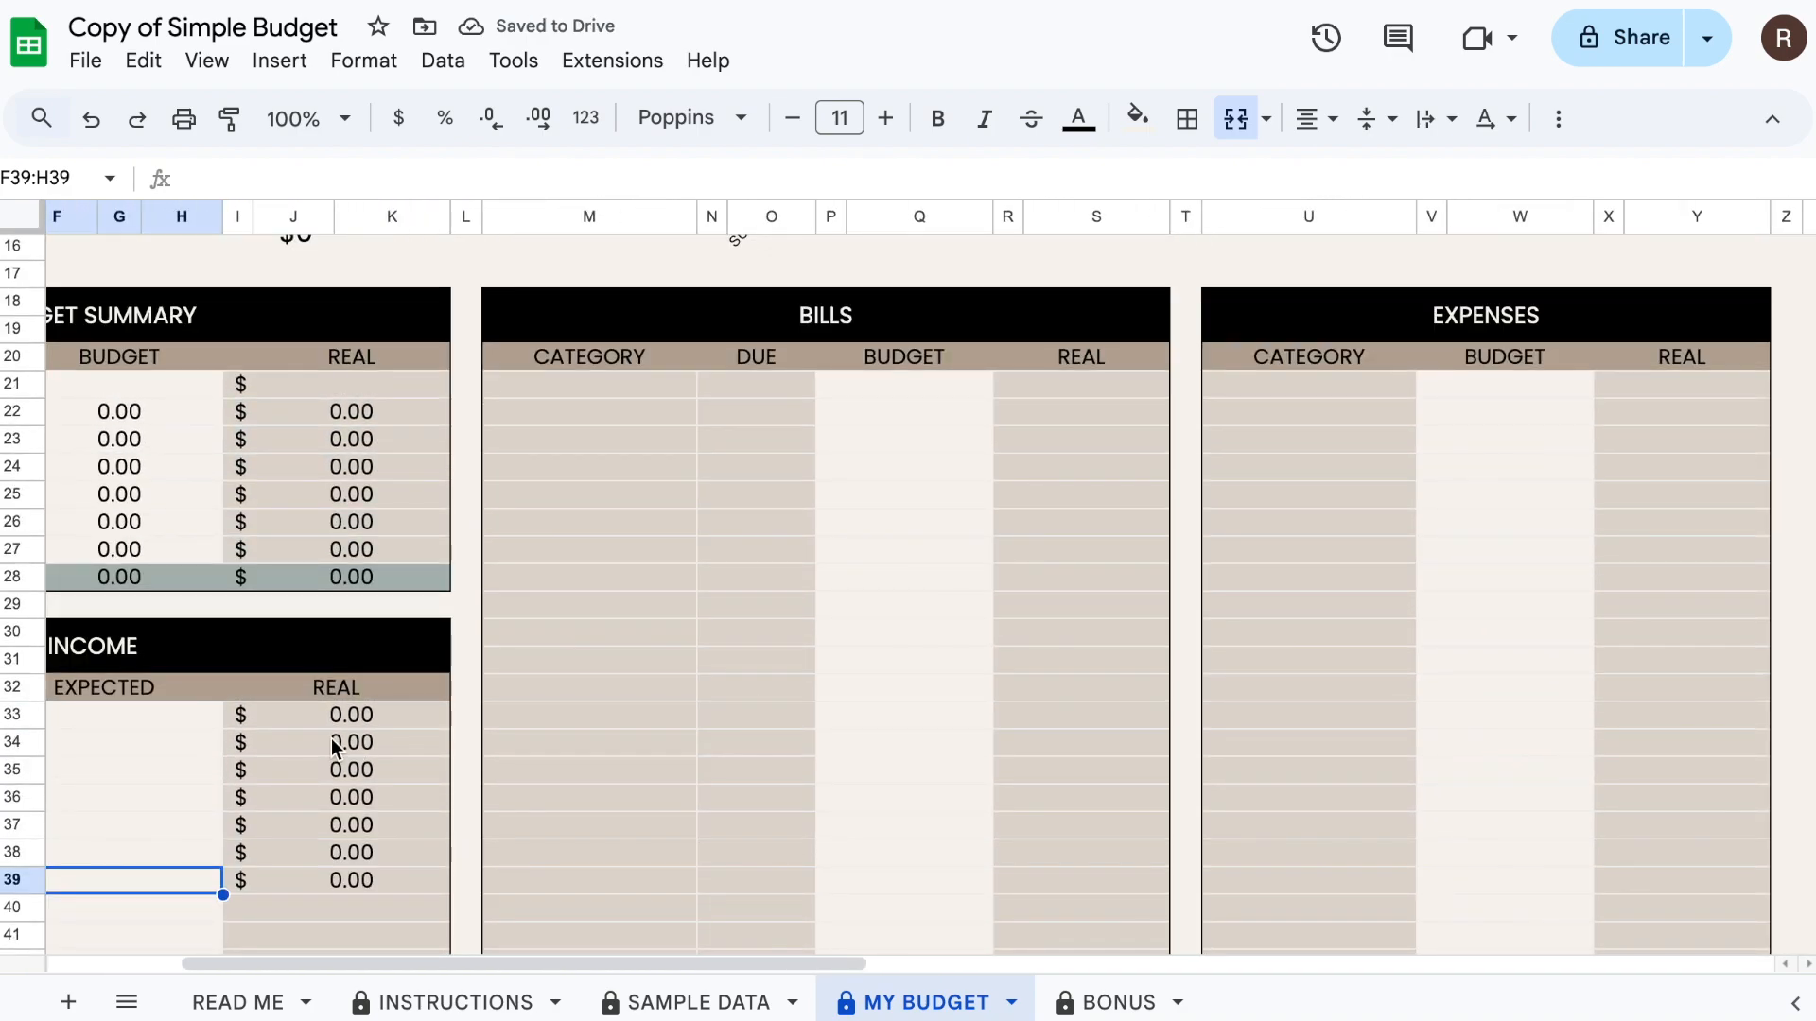
scroll(706, 543, "left", 3)
scroll(706, 543, "right", 4)
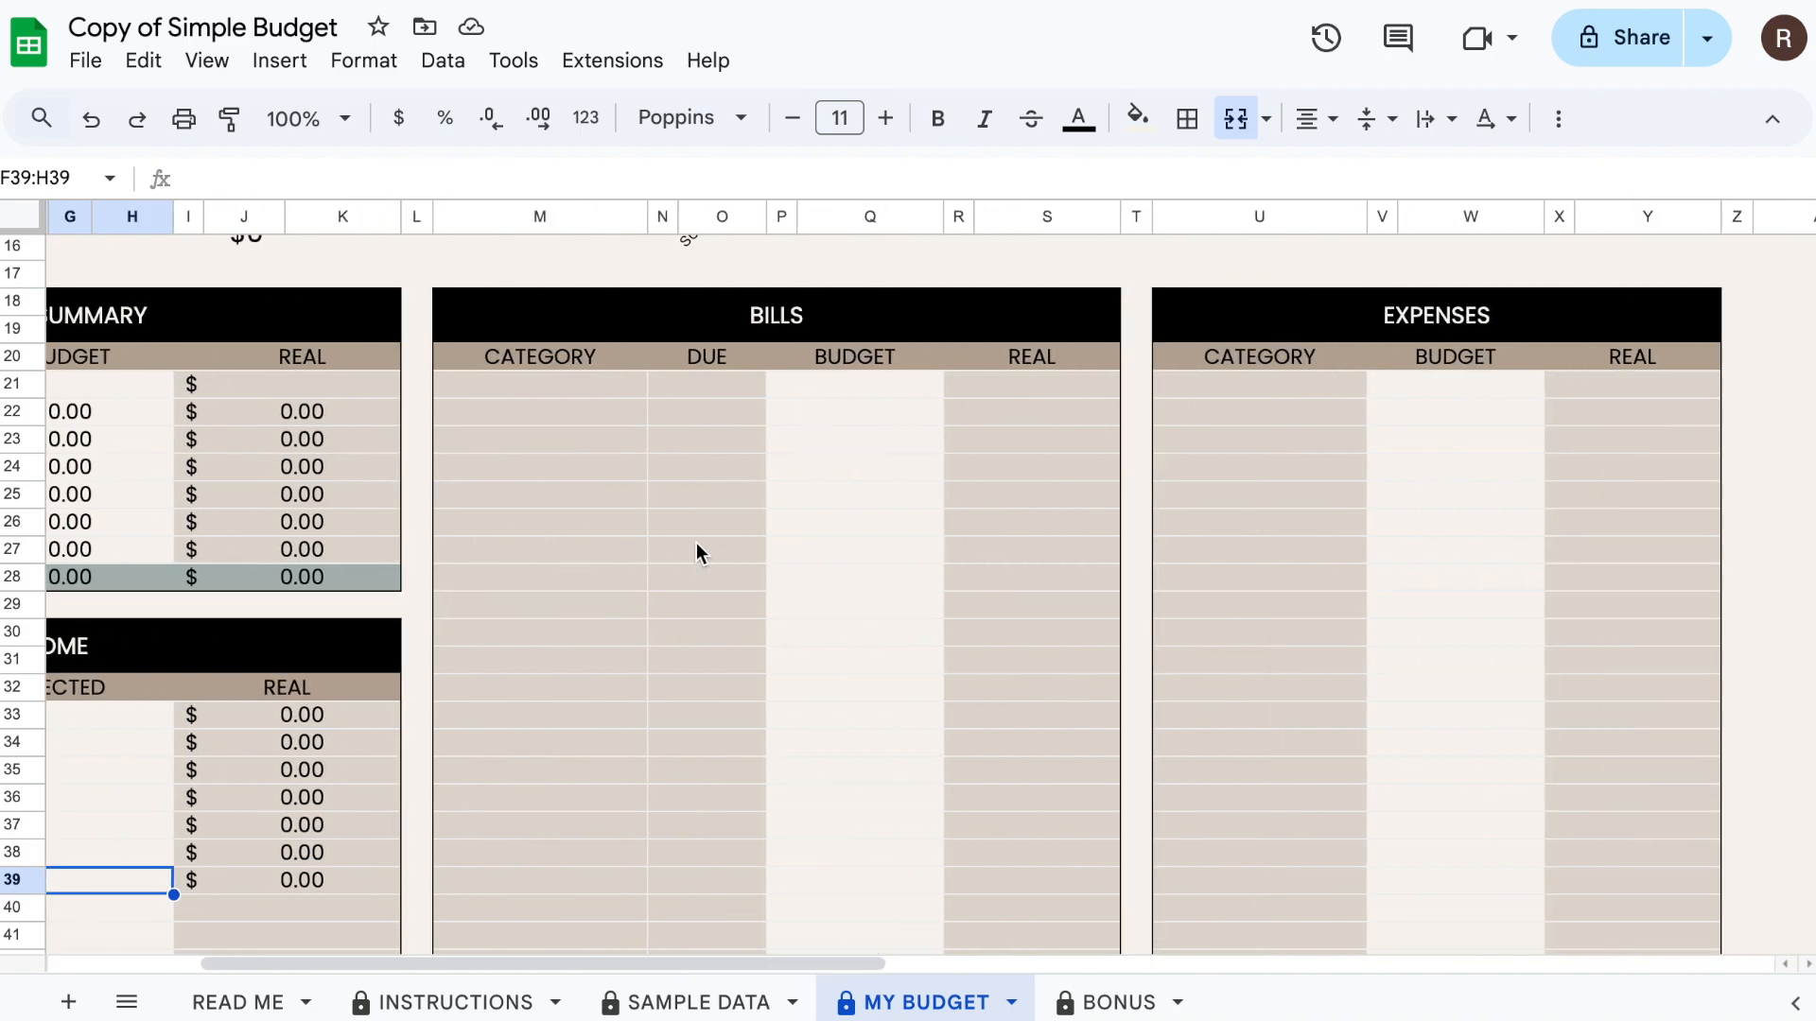
left_click(514, 387)
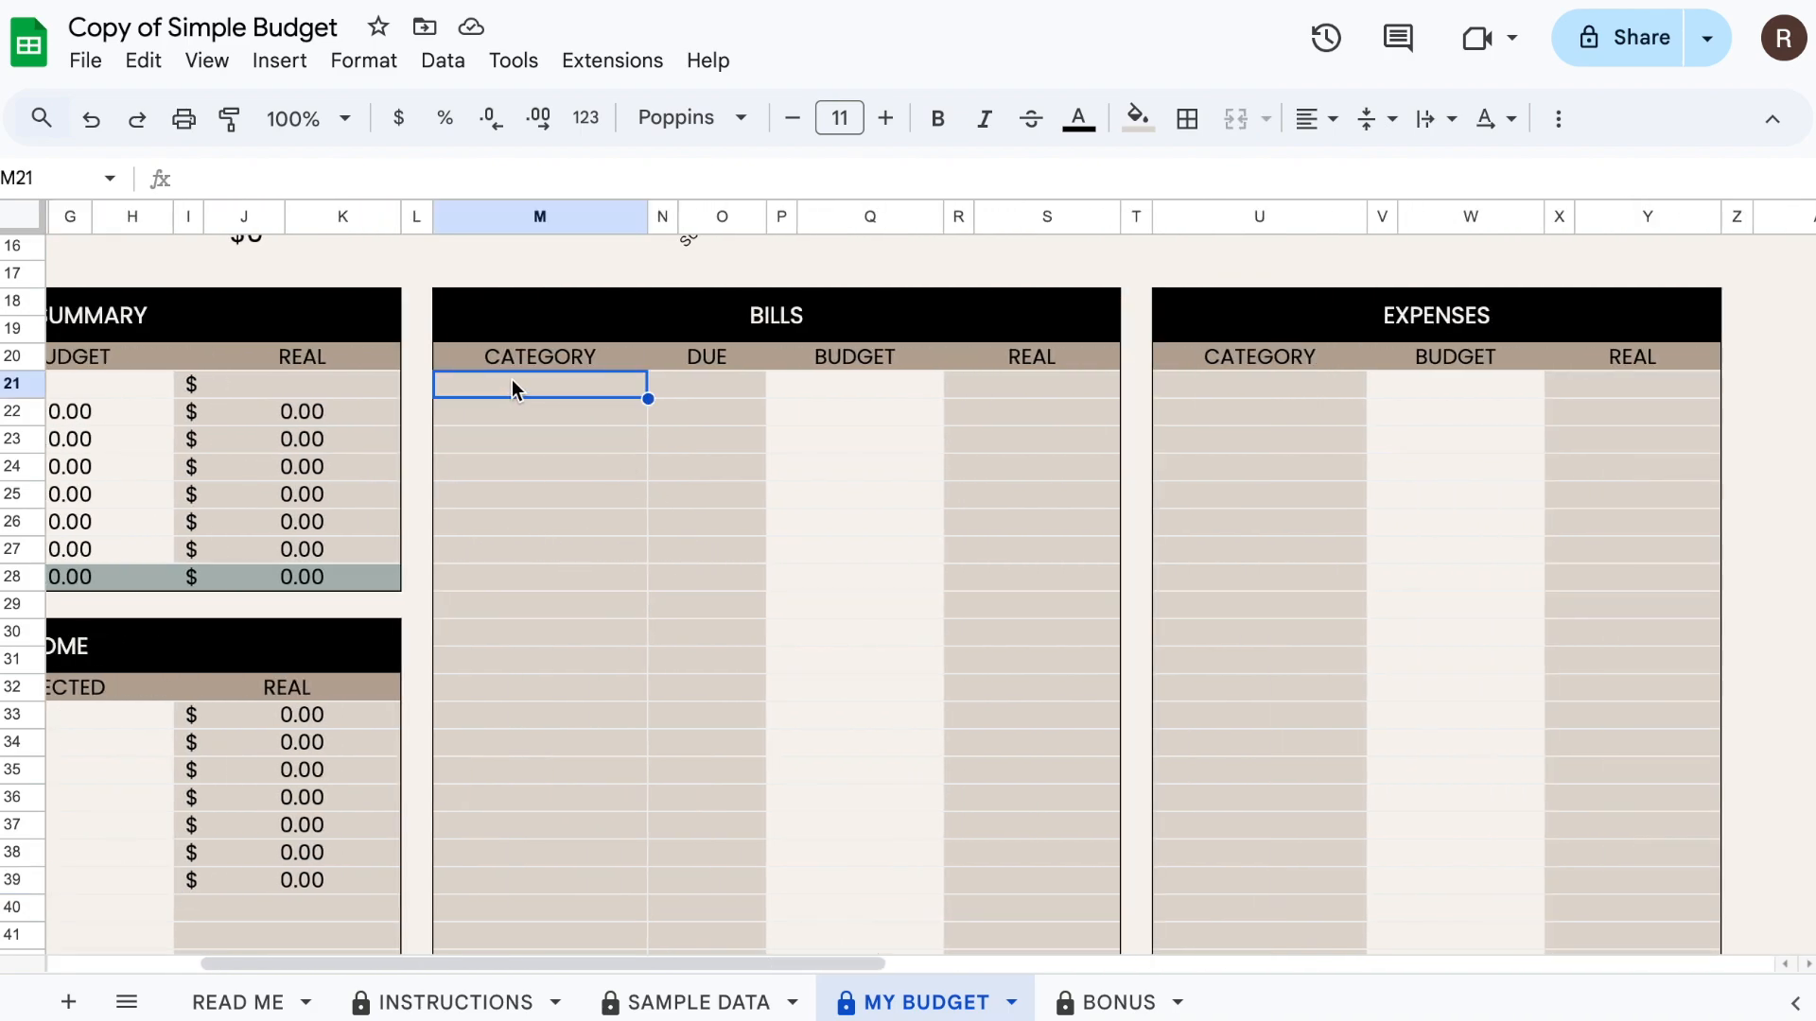
scroll(529, 402, "up", 3)
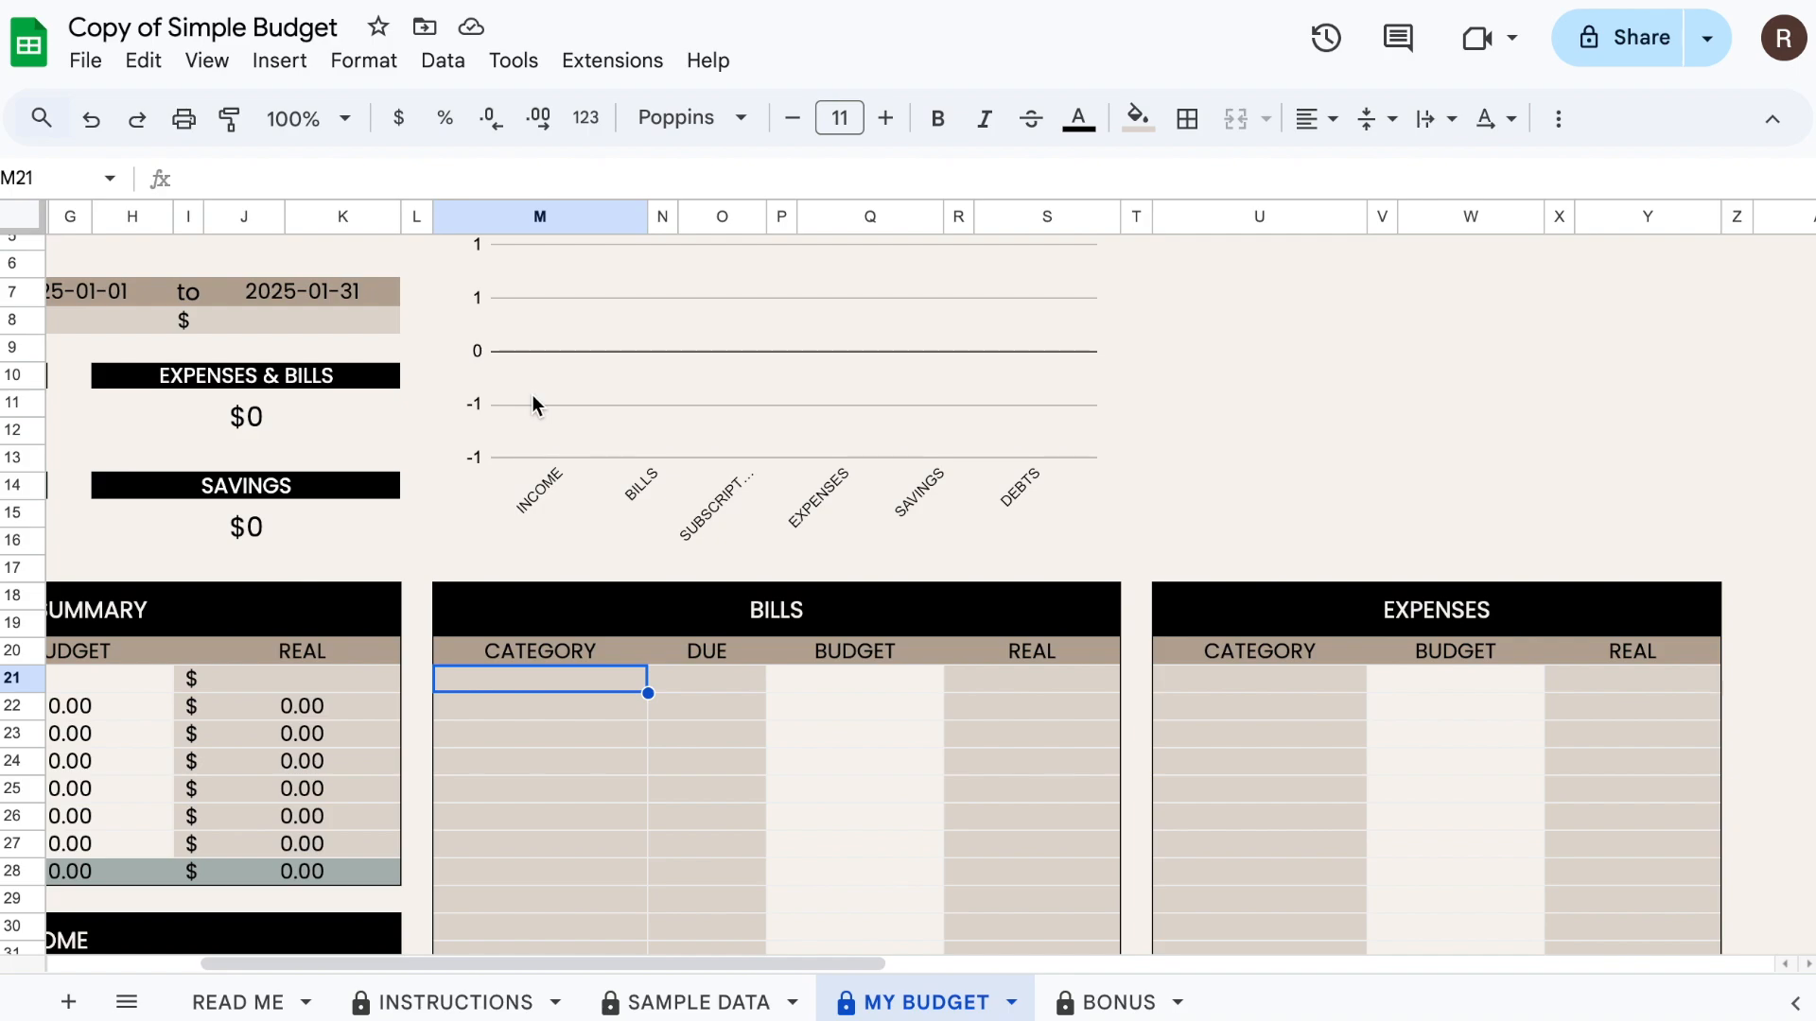
scroll(553, 504, "down", 2)
type("Rent")
key("Return")
type("Electricity")
key("Return")
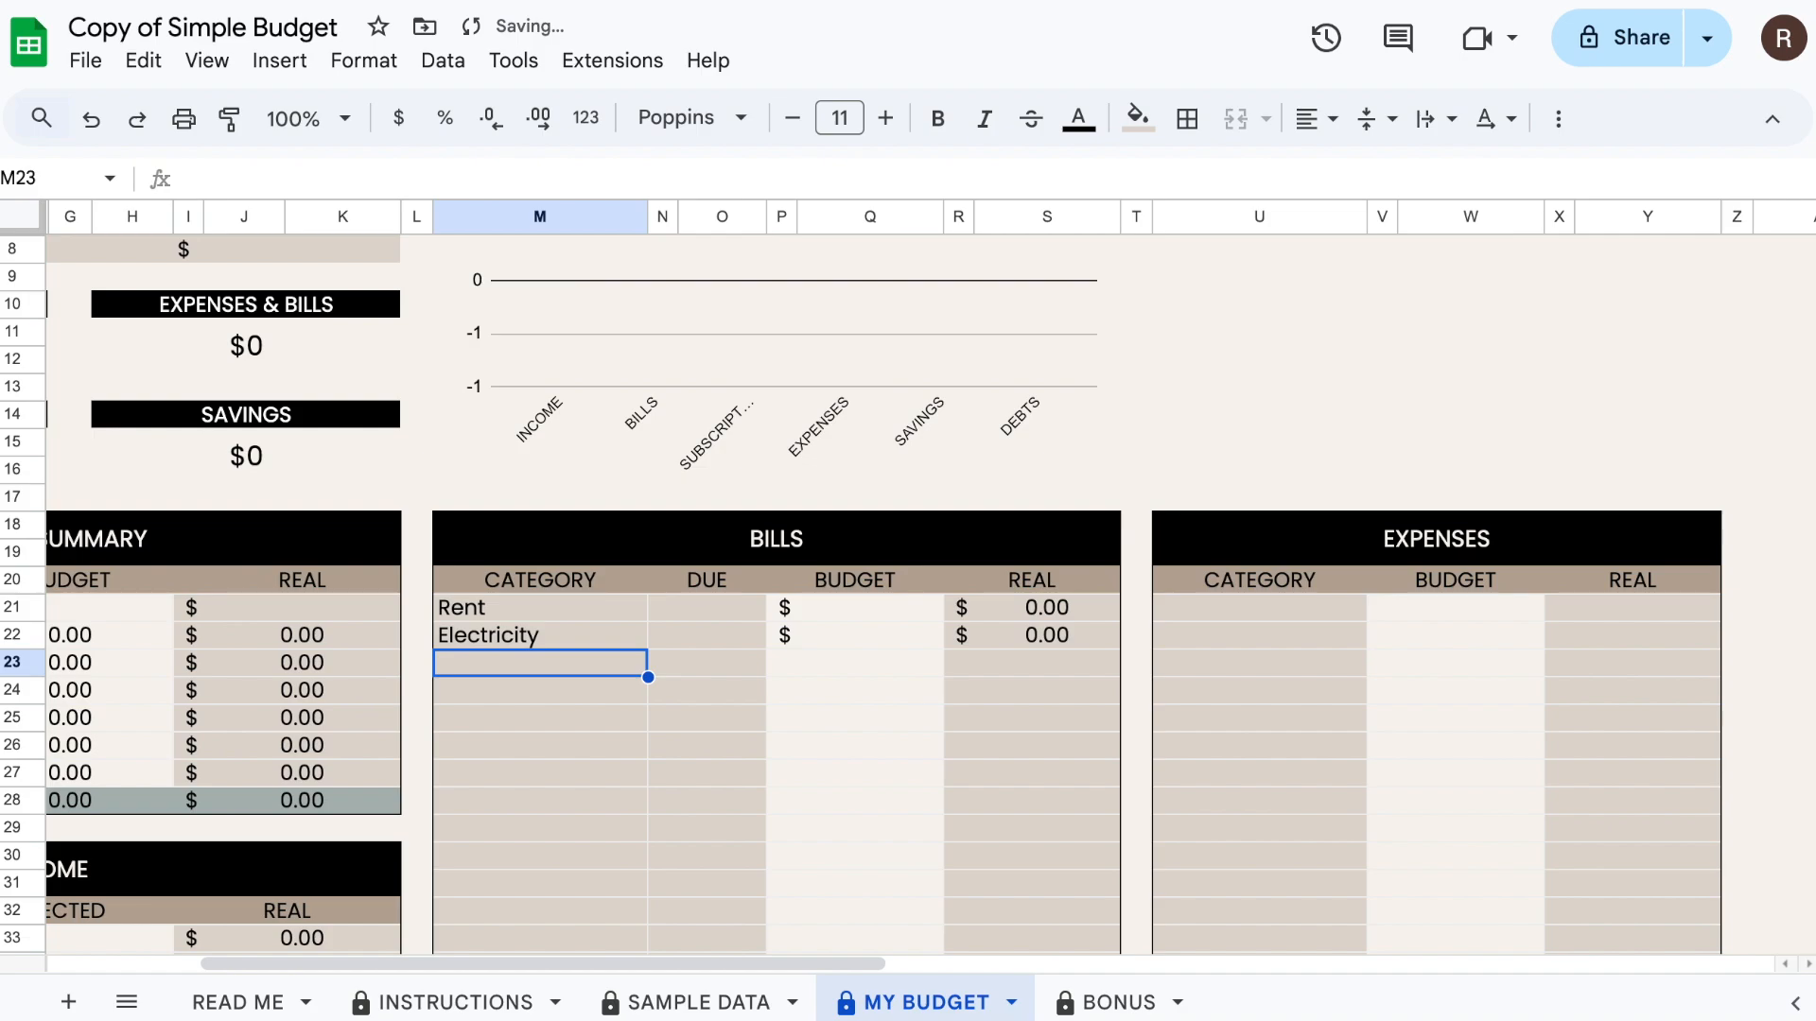
- Add the bill categories "Heat", "Water", "Internet" and "Mobile" below Electricity
type("Heat")
key("Return")
type("Water")
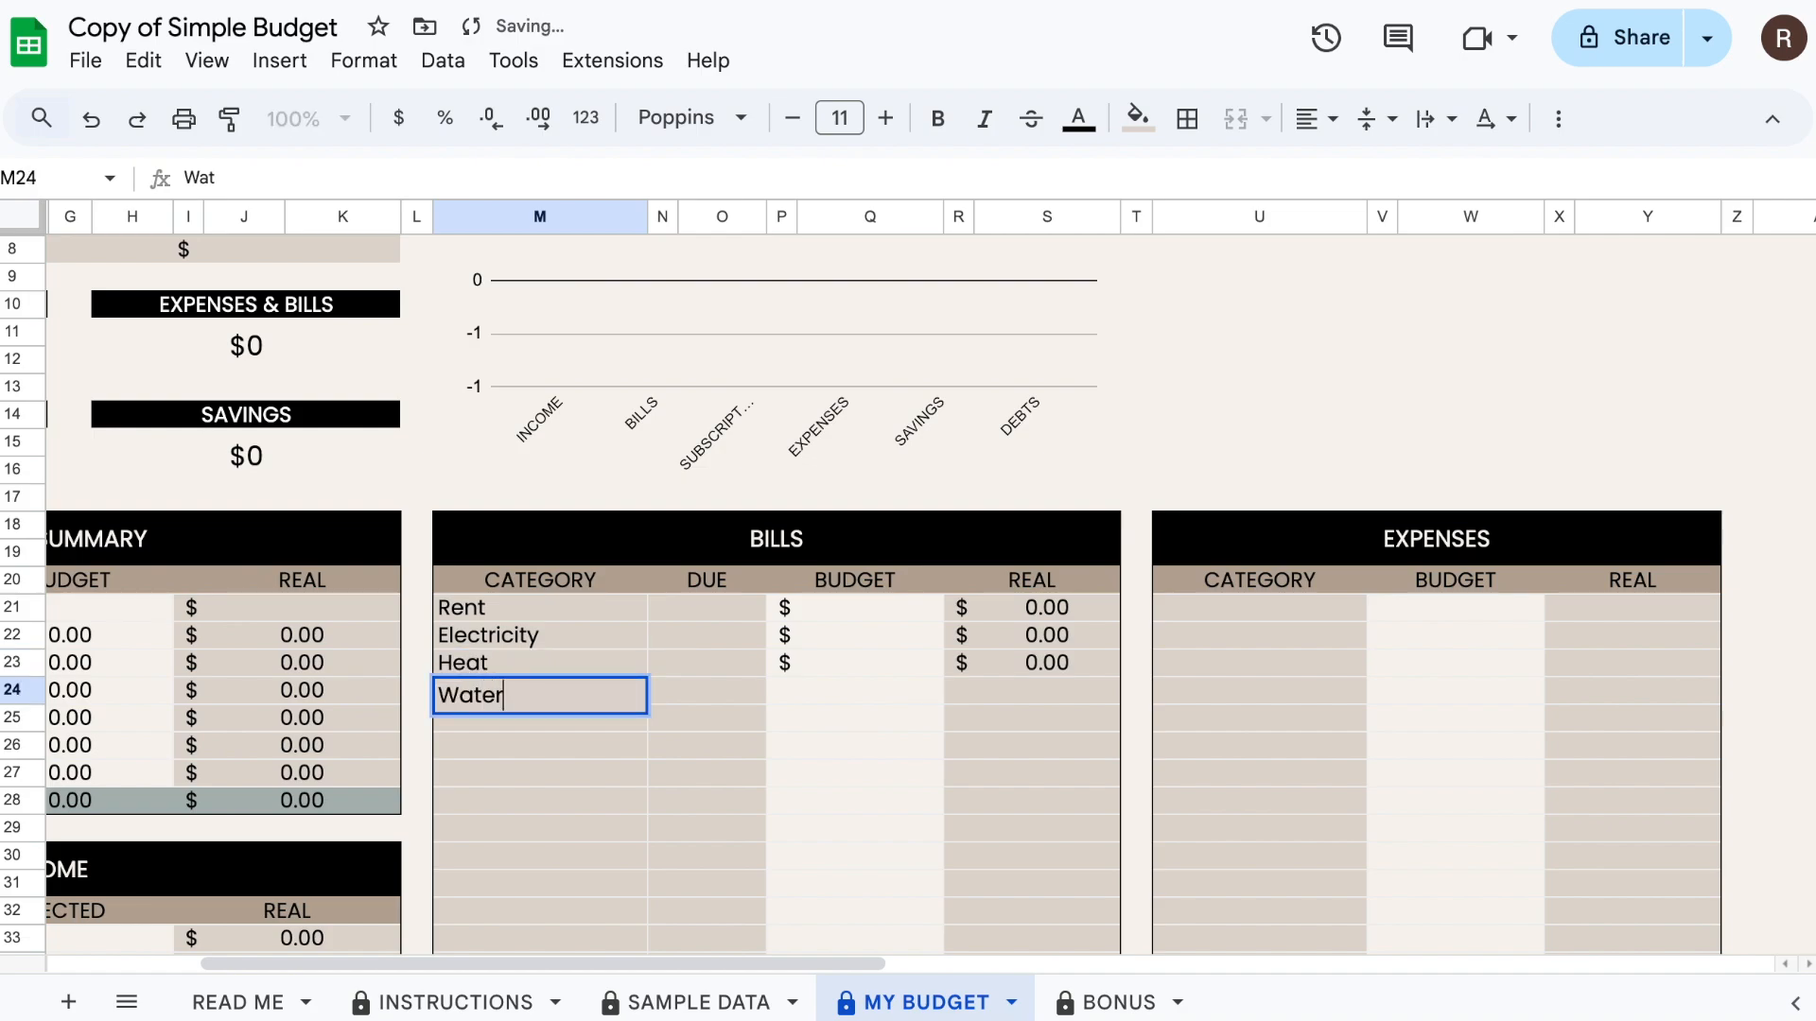
key("Return")
type("Inter")
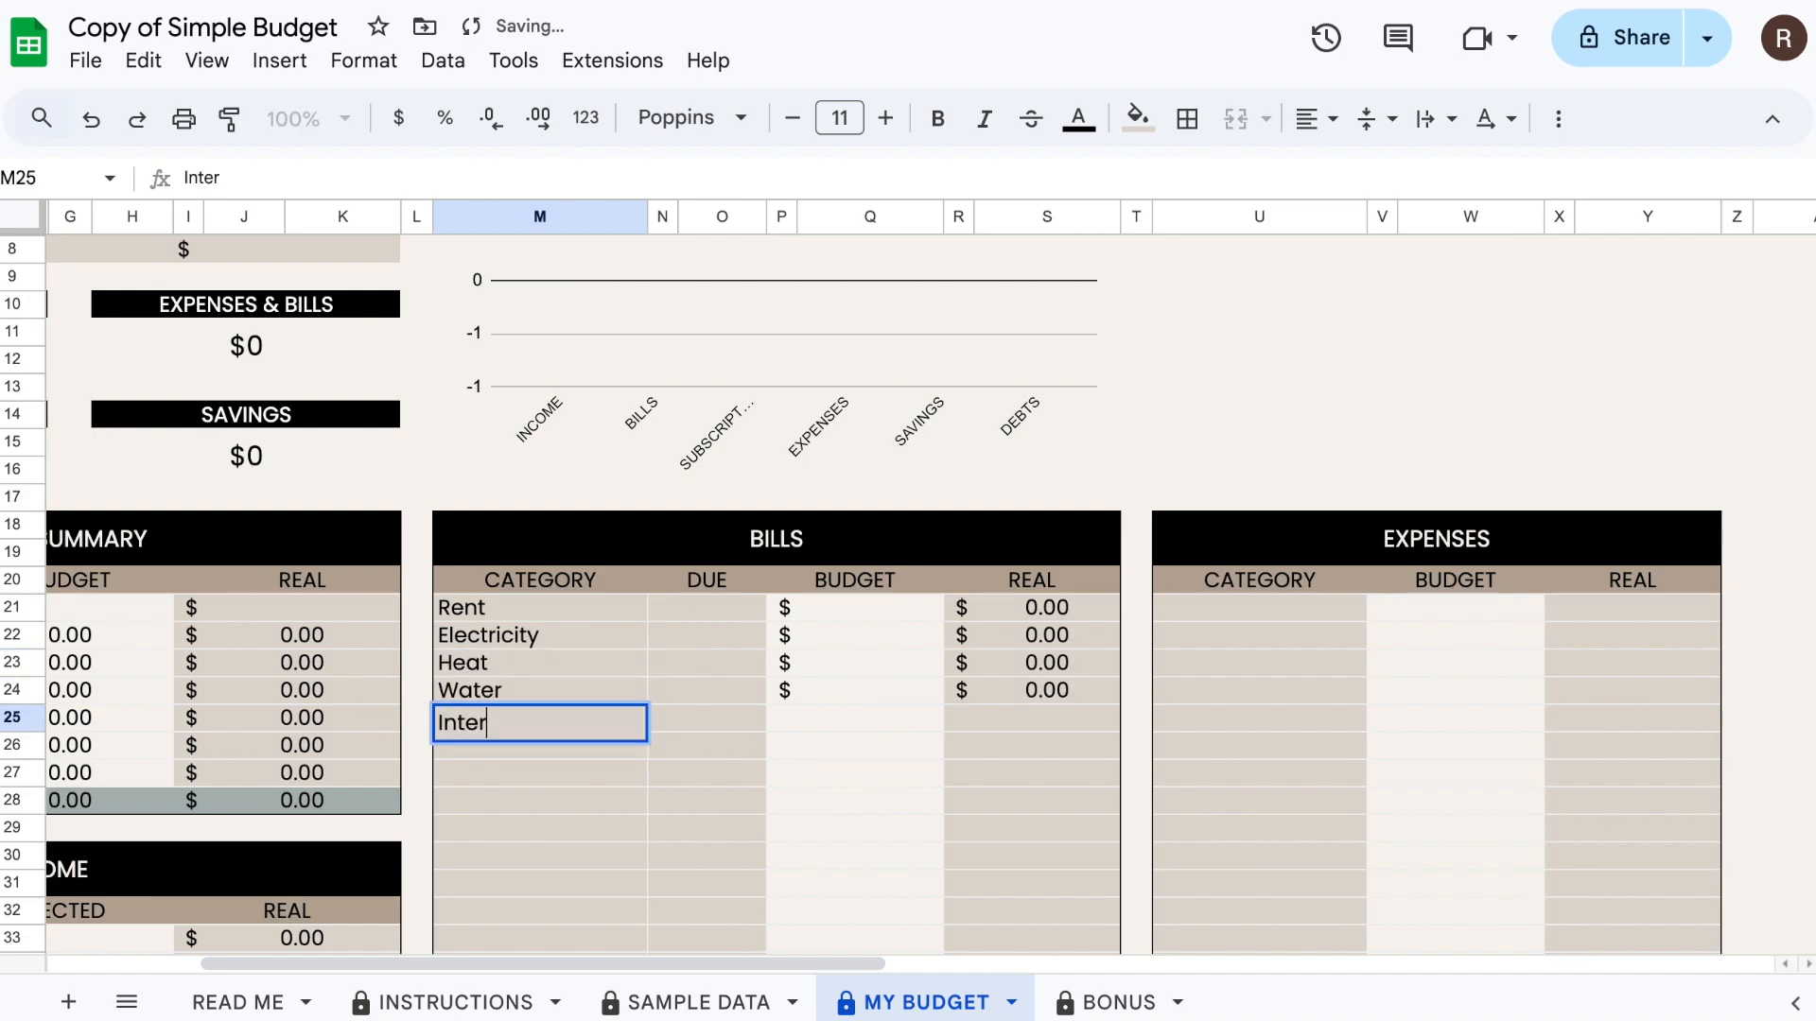
type("net")
key("Return")
type("Mo")
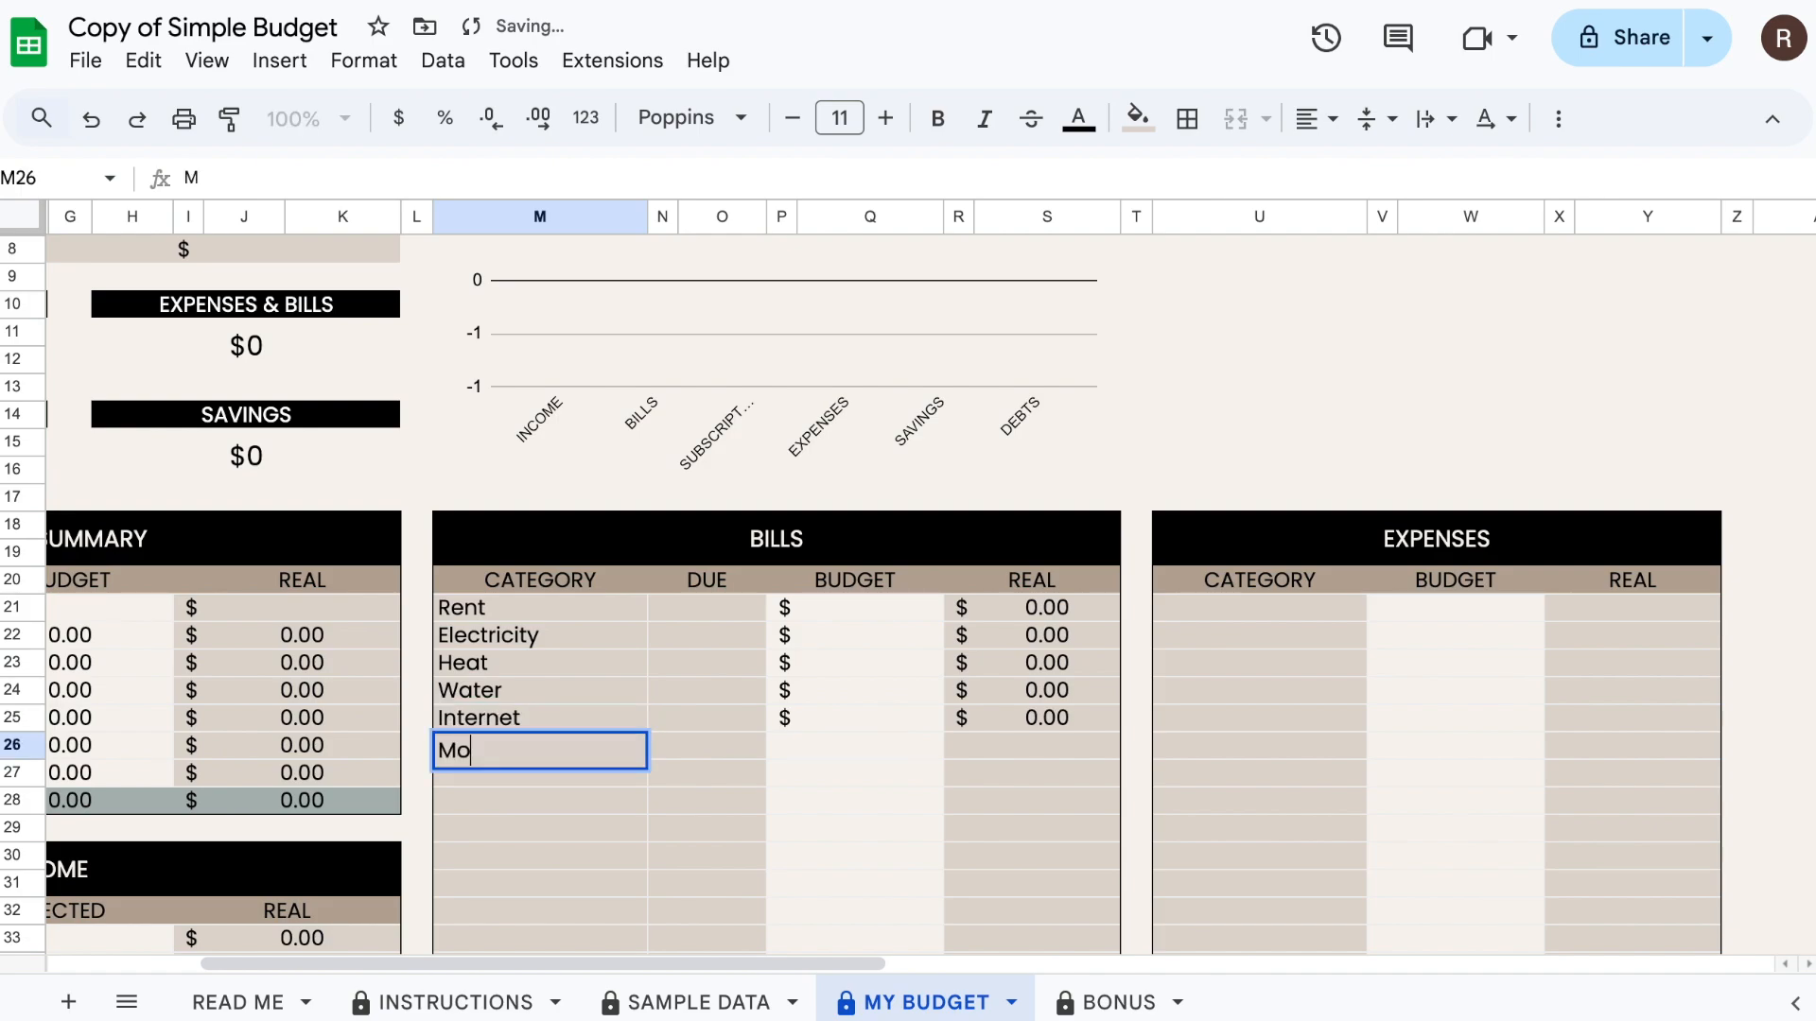
type("bile")
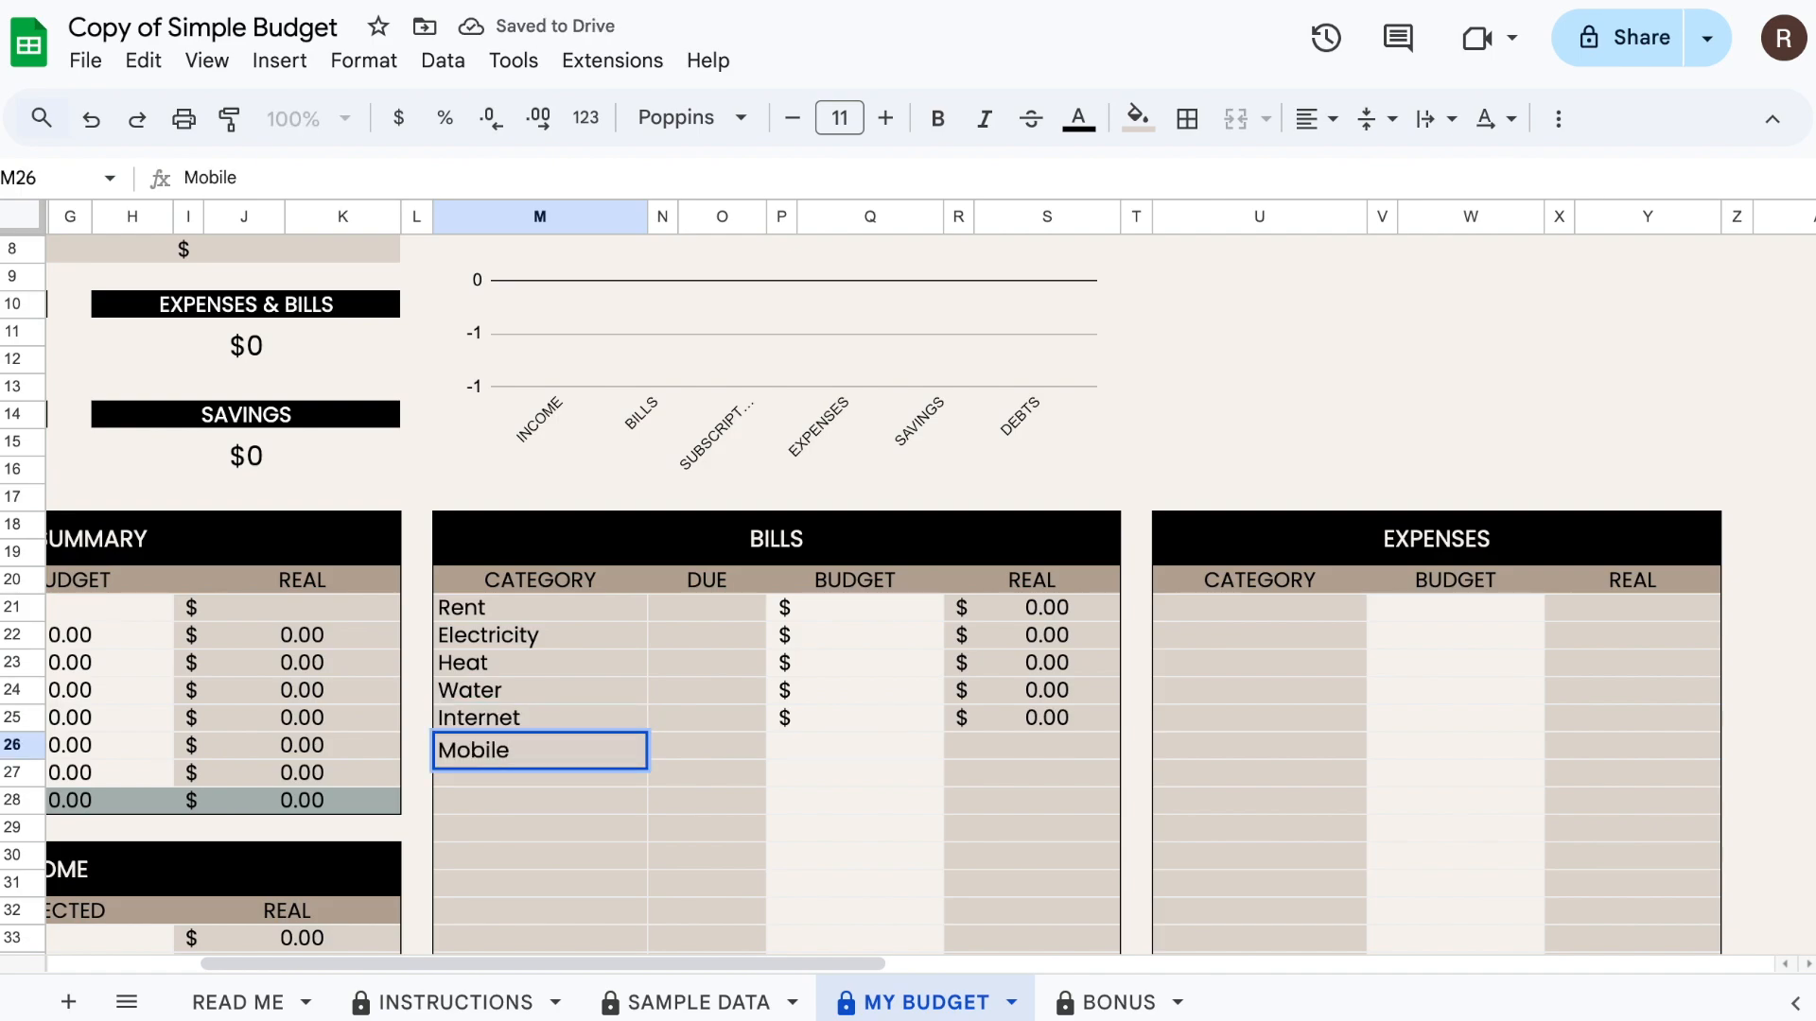
key("Return")
- Enter "Groceries", "Gas" and "Blessing" as the first three categories of the Expenses table
scroll(1101, 410, "down", 3)
left_click(1101, 411)
type("Groc")
type("eries")
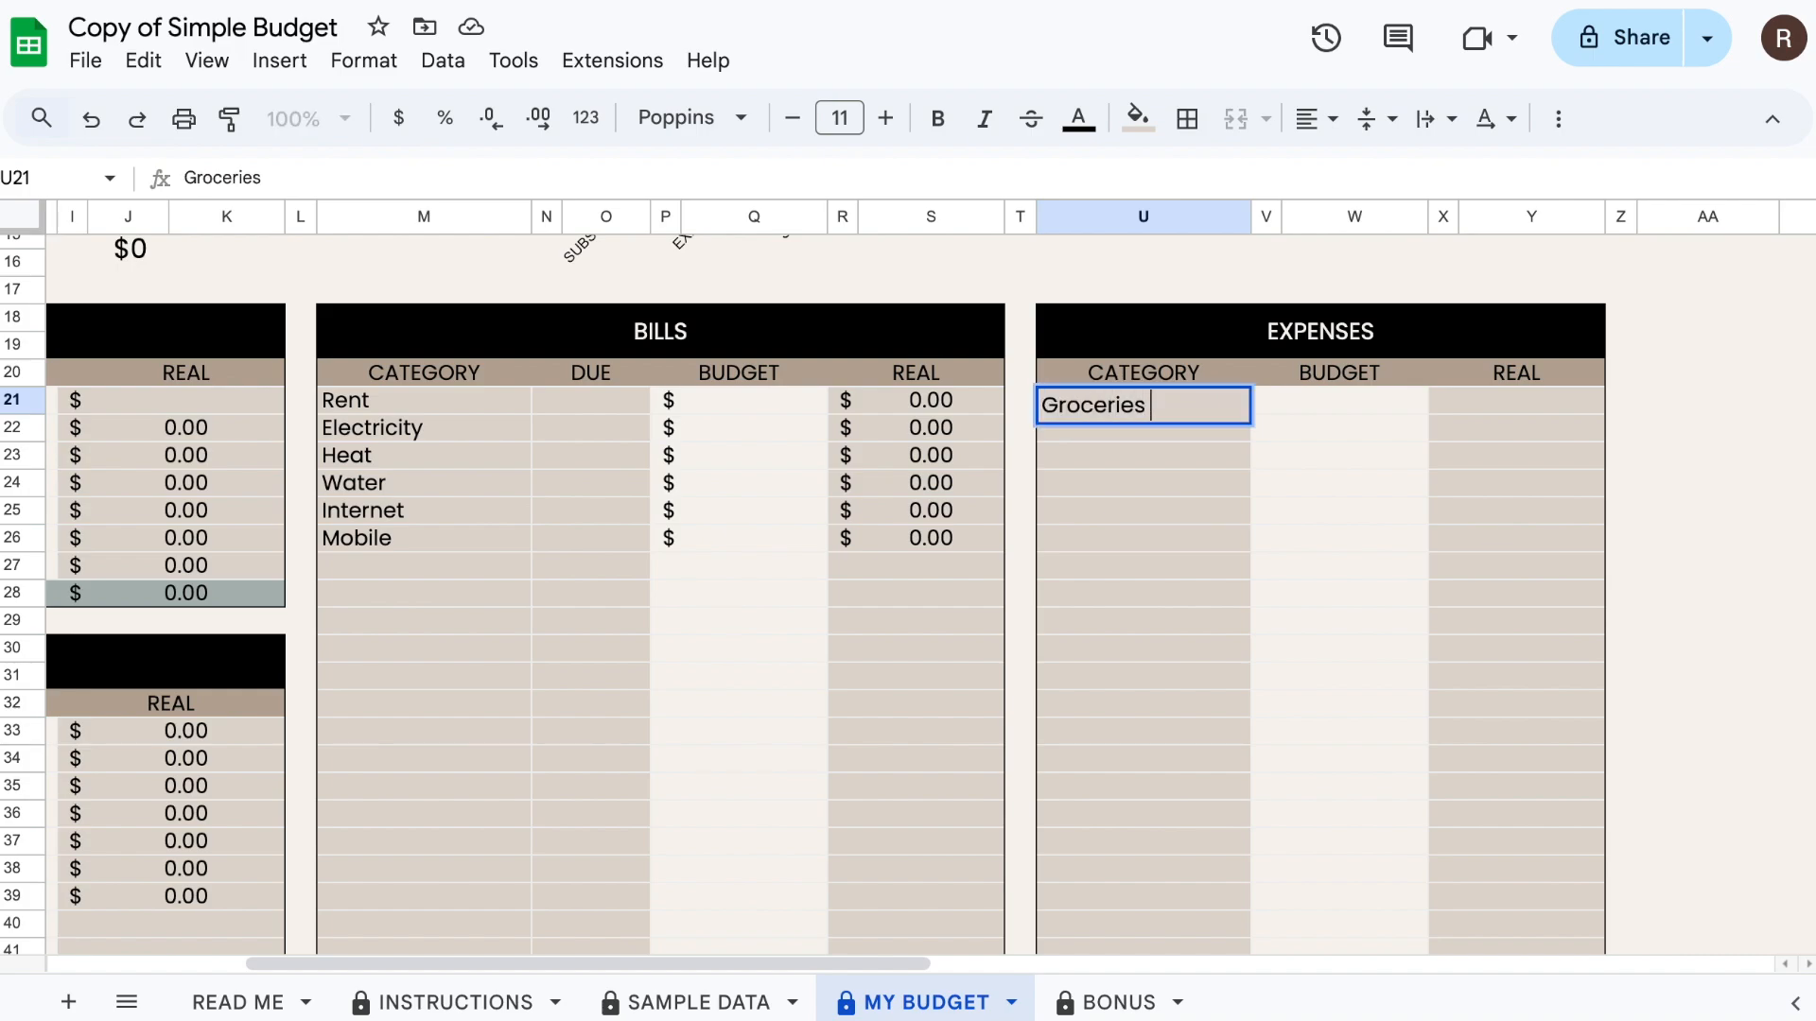
key("Return")
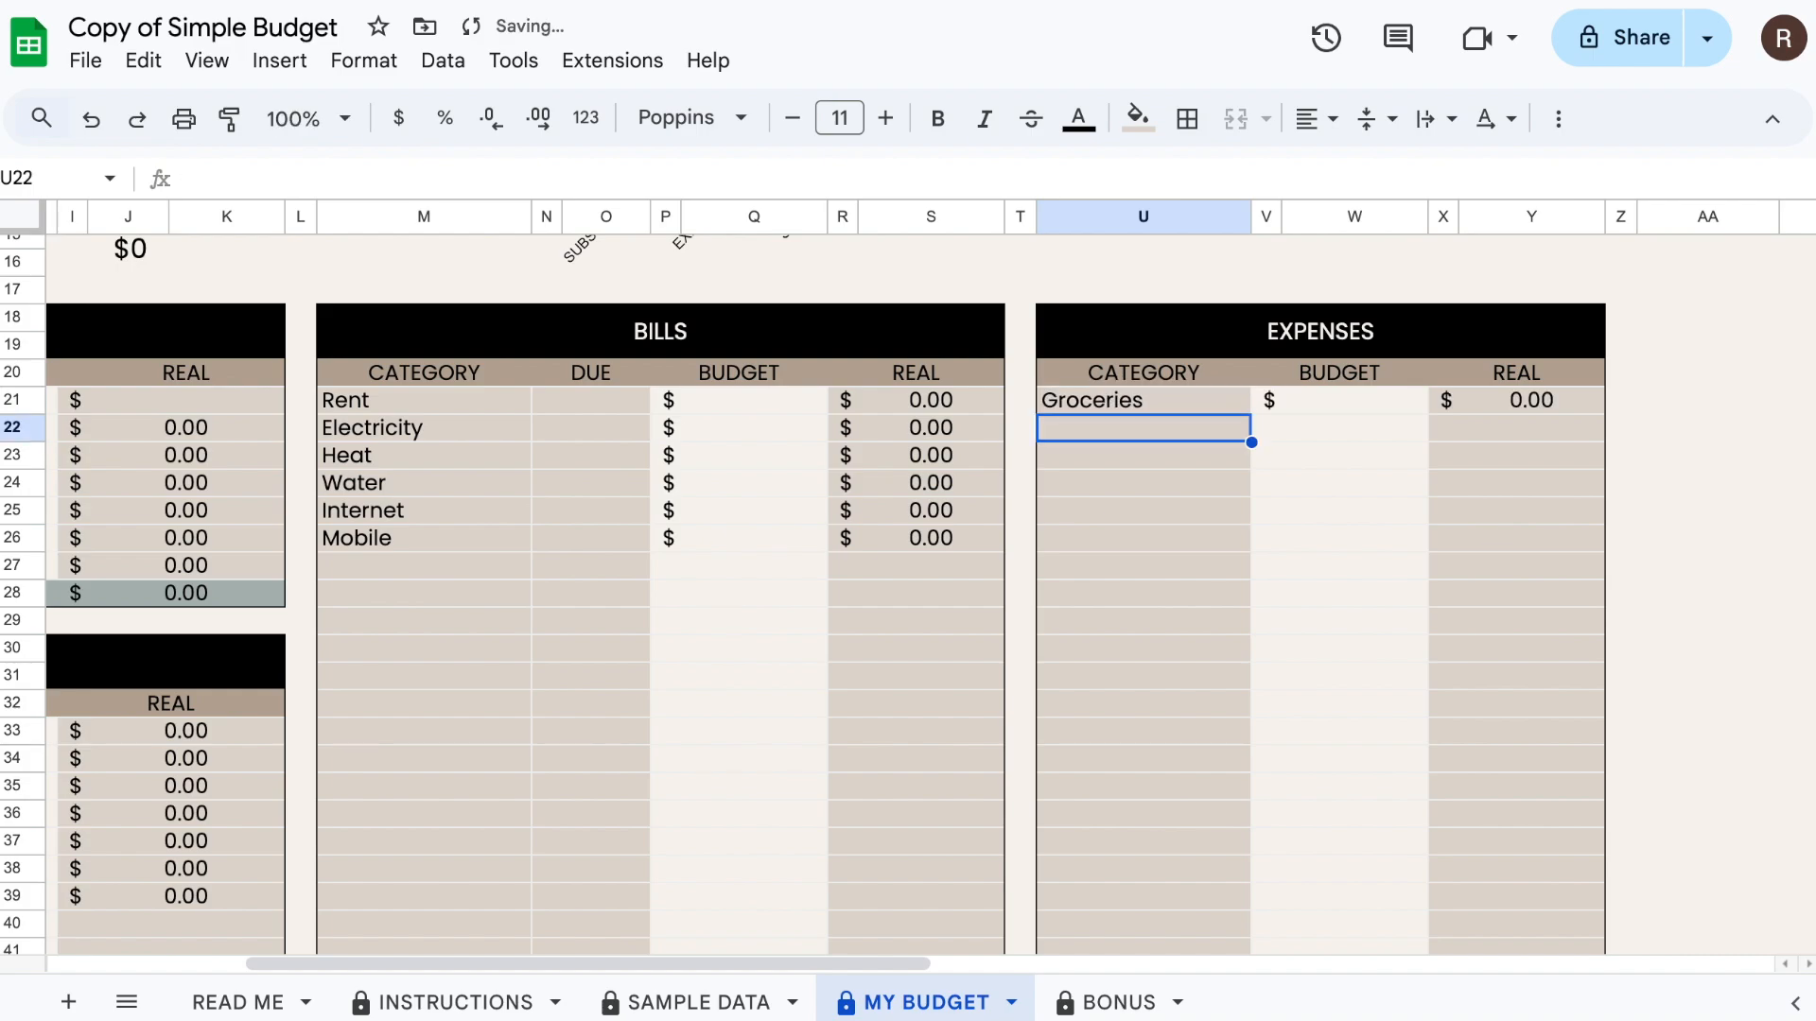
type("Gas")
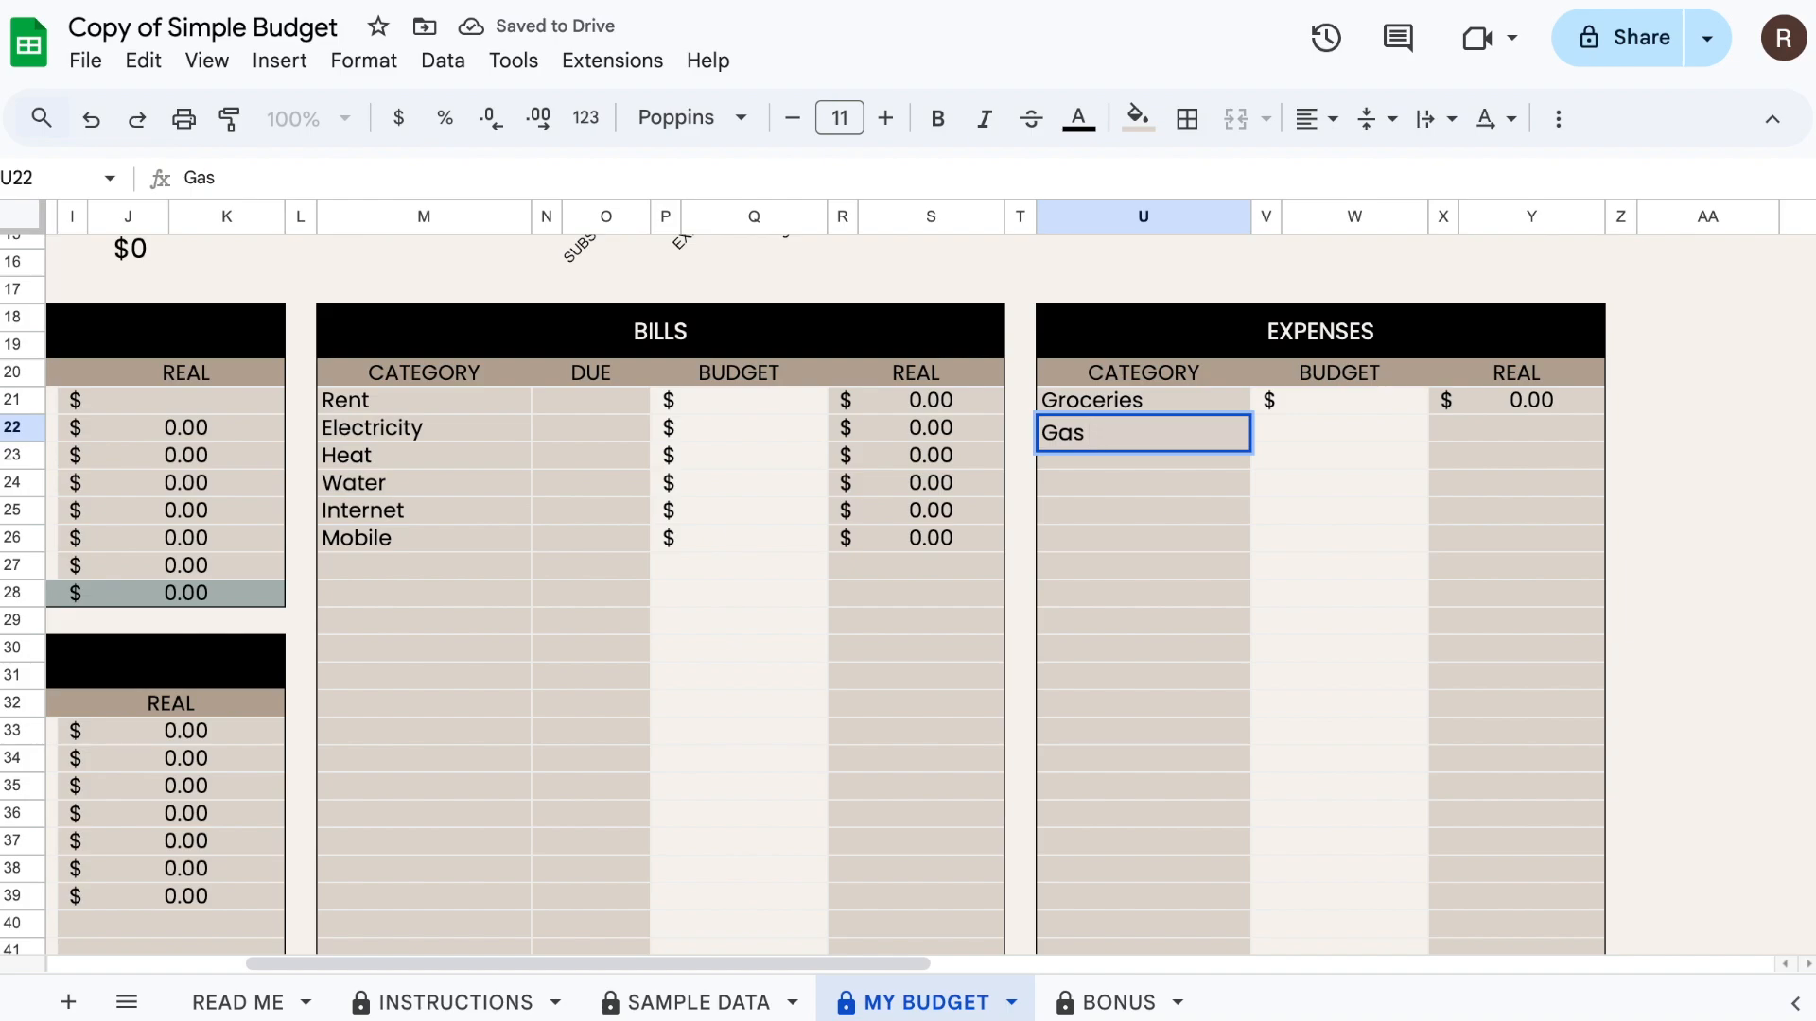
key("Return")
type("Blessing")
key("Return")
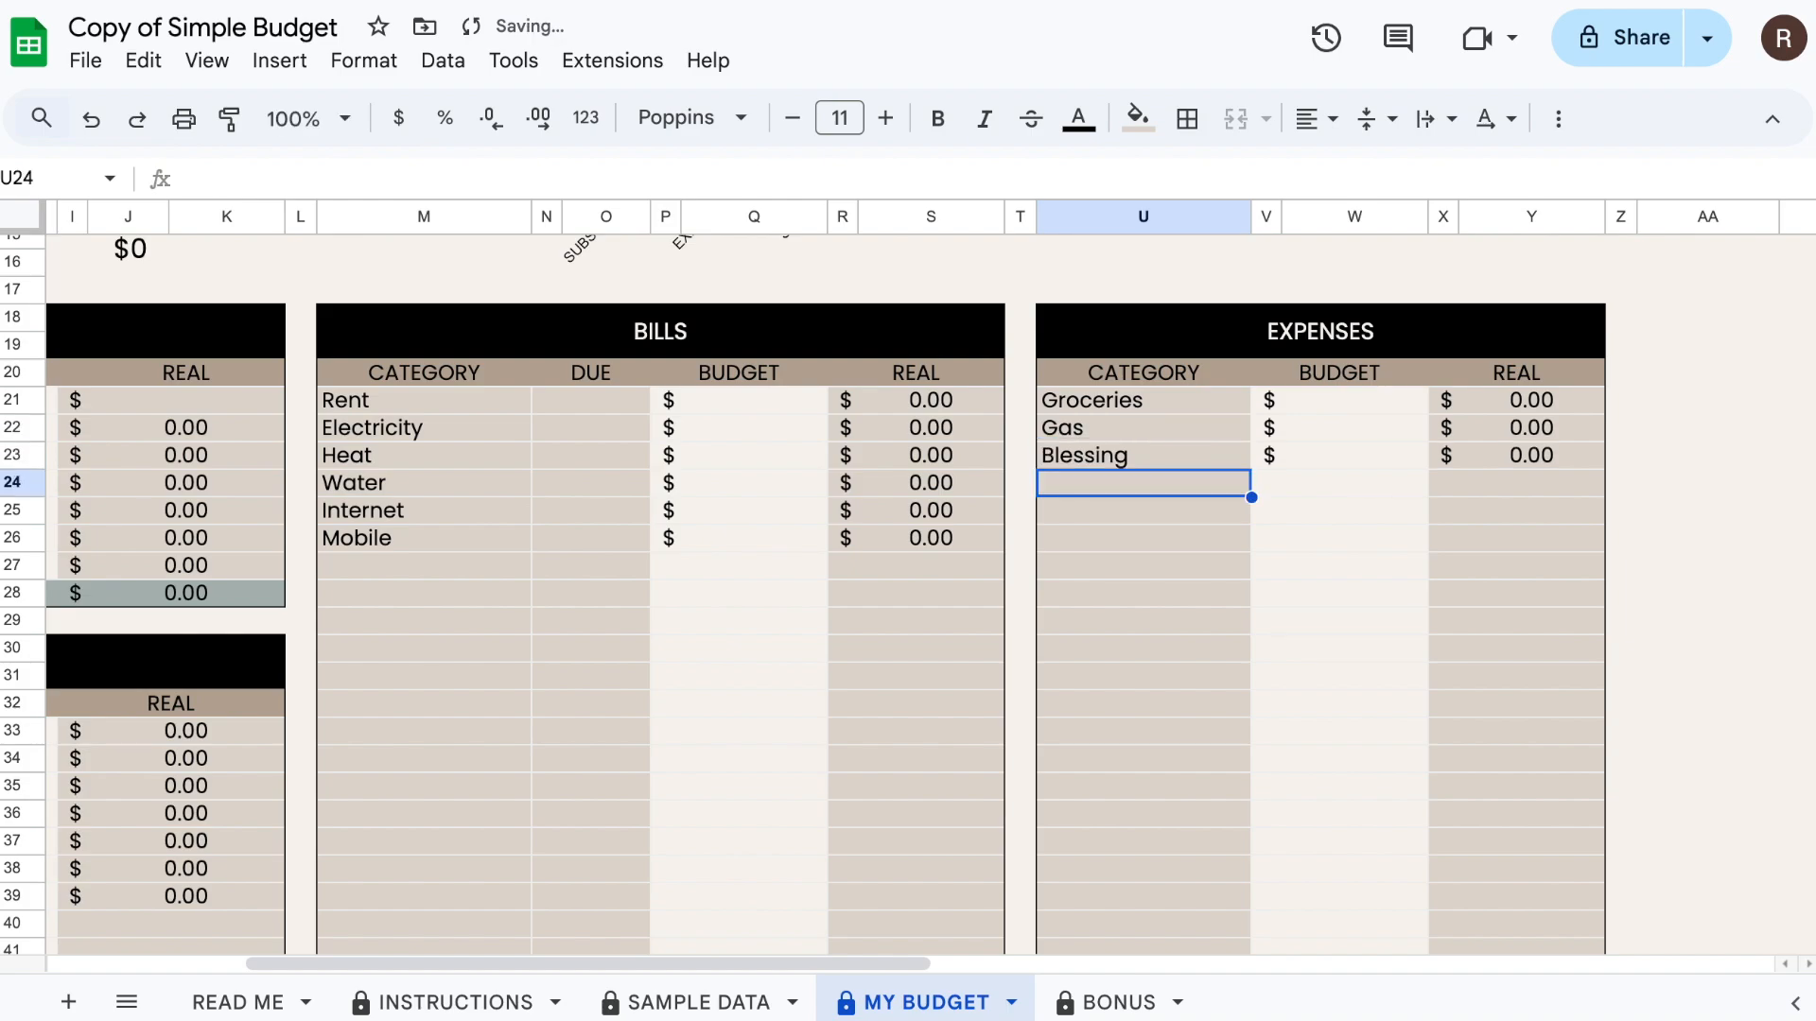
- Correct the third Expenses category to read "Blessings"
left_click(1156, 452)
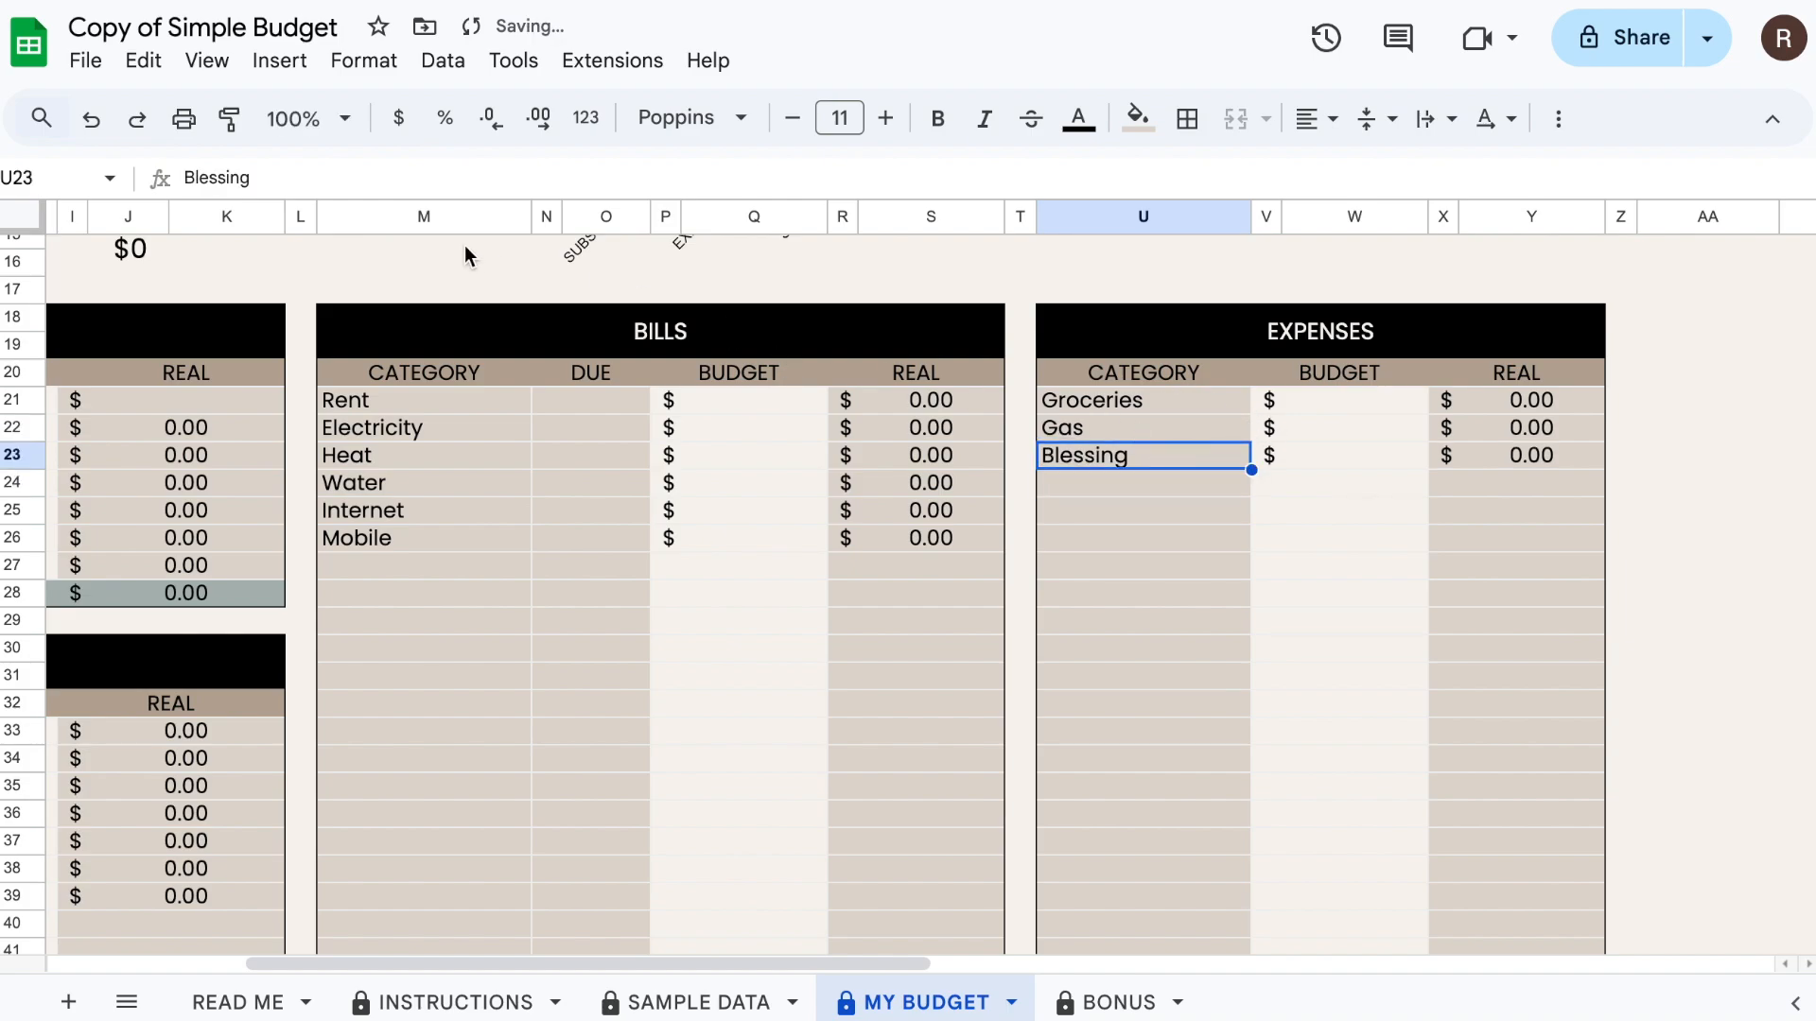
left_click(295, 185)
type("s")
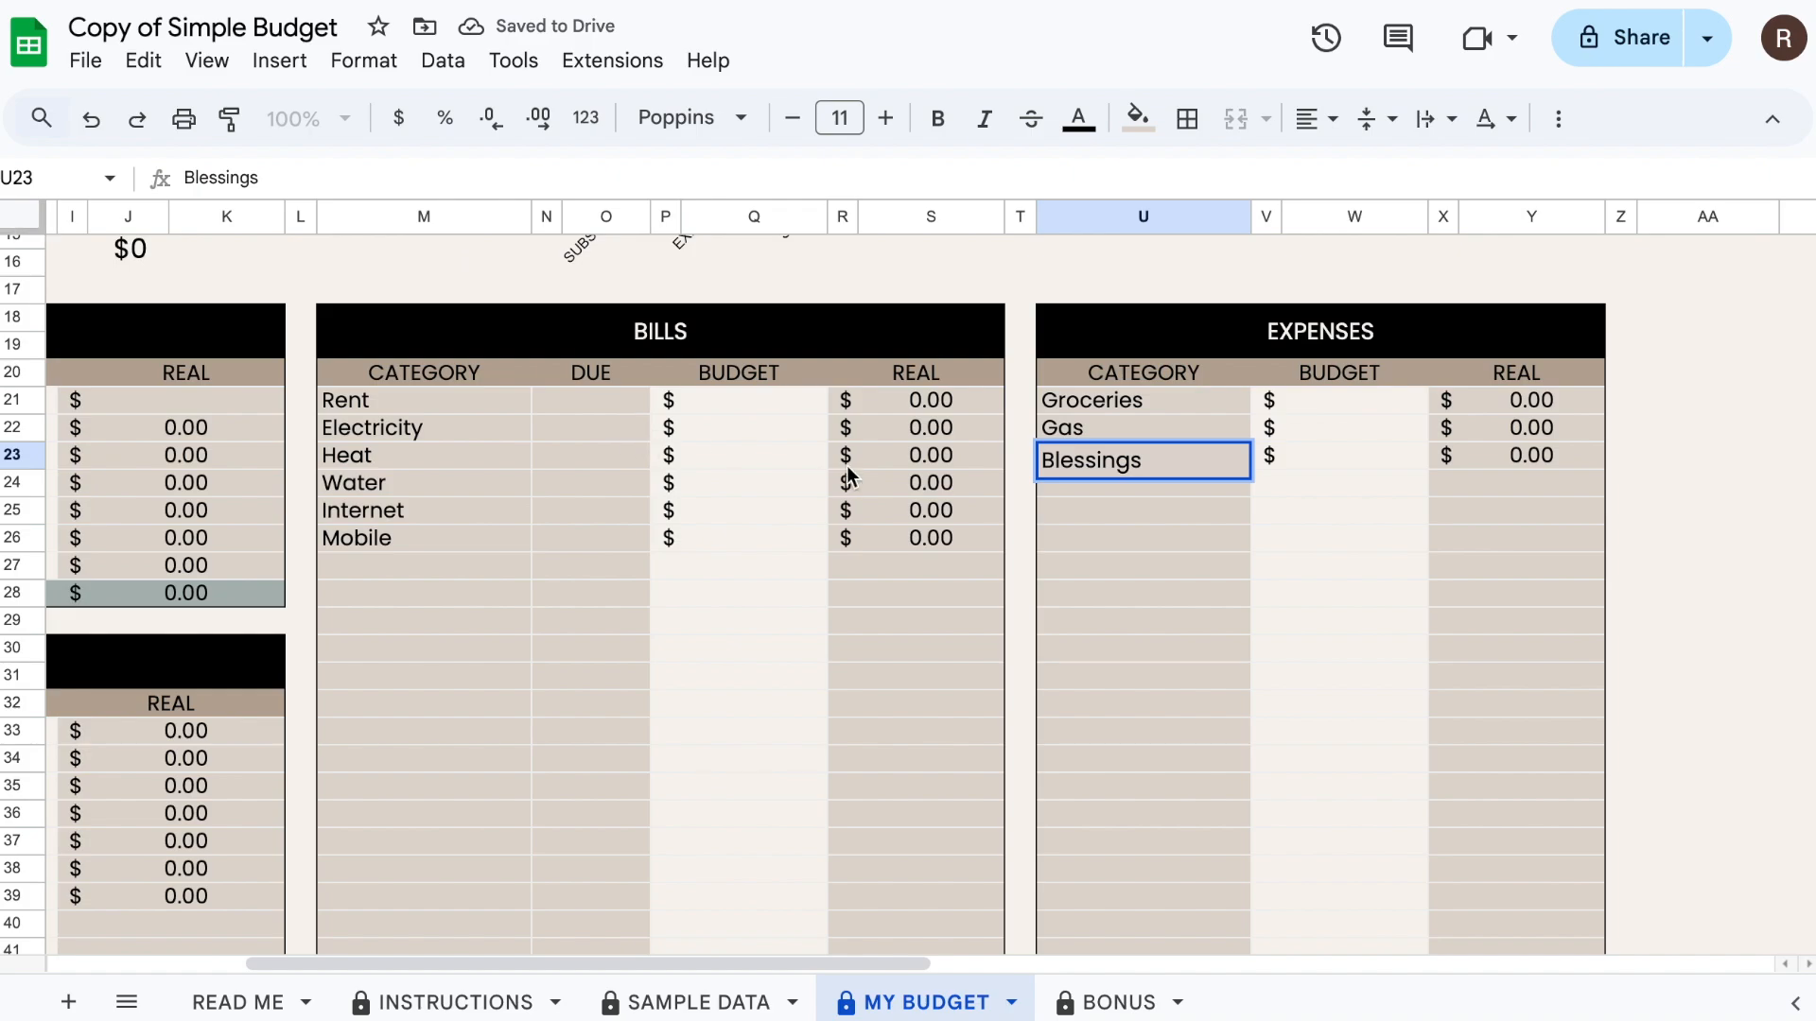
- Add "Dining Out" as the fourth category in the Expenses table
left_click(1063, 486)
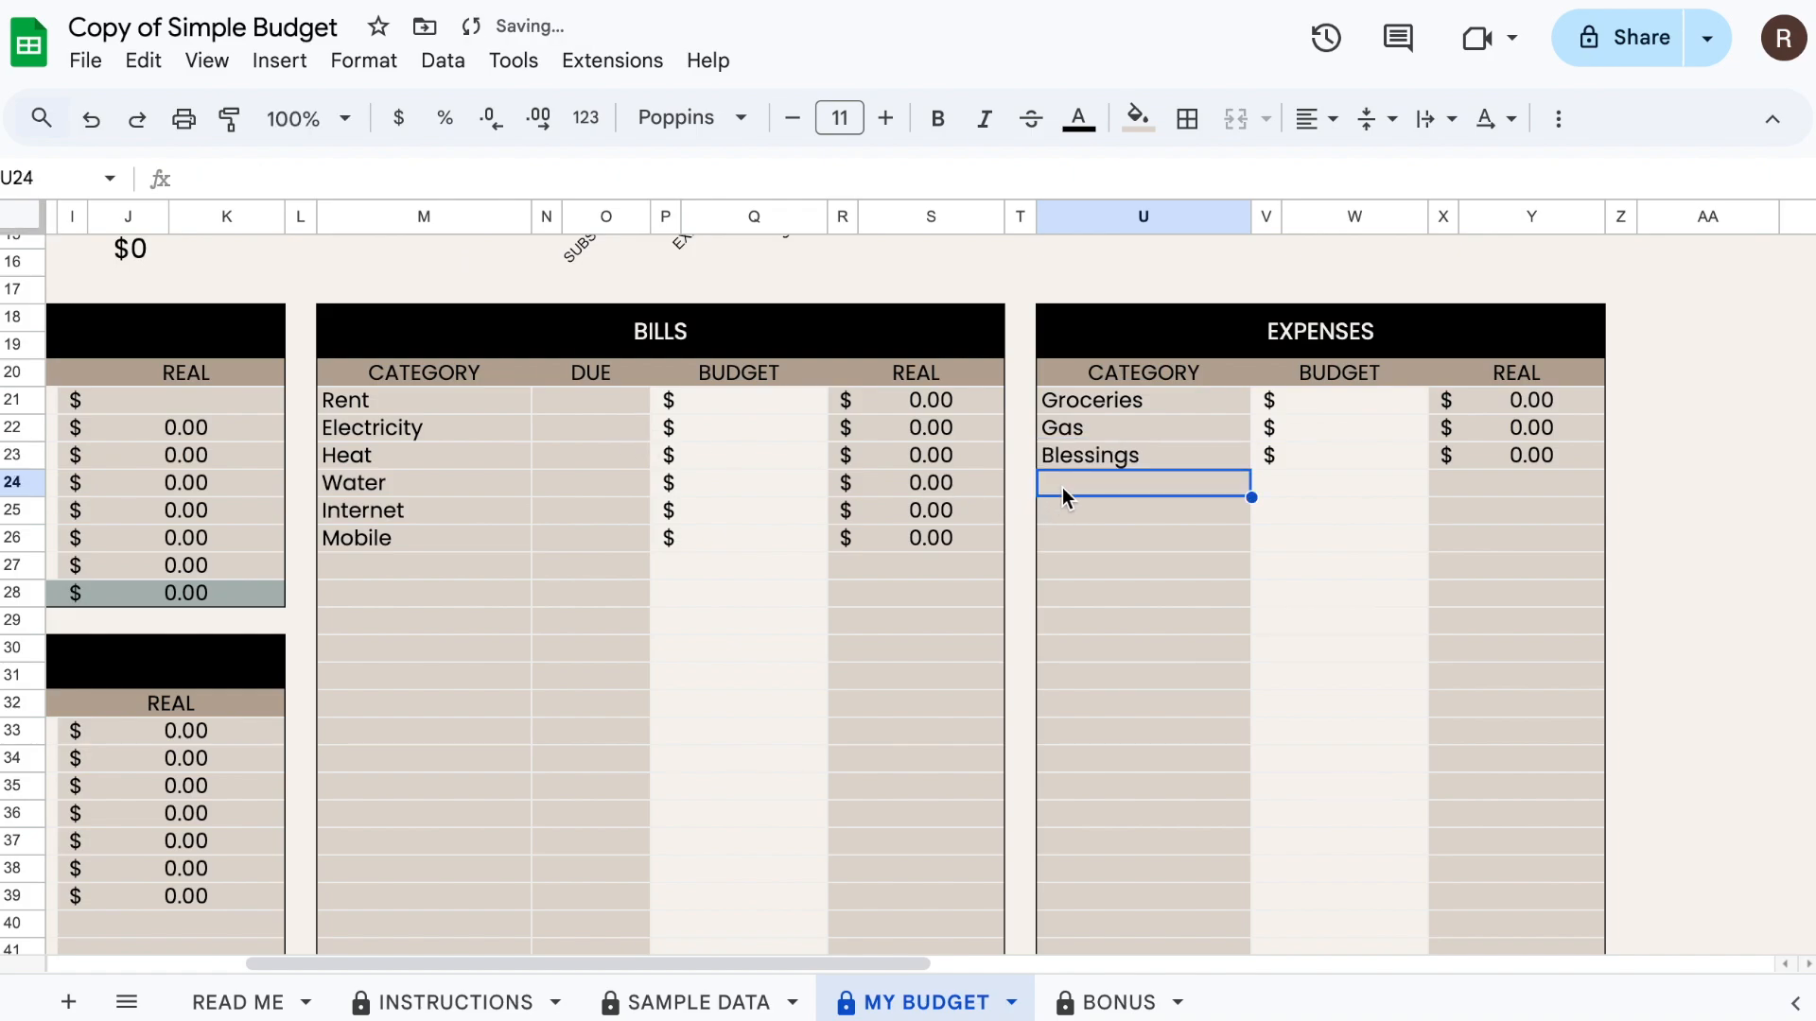
type("Dining Ouyt")
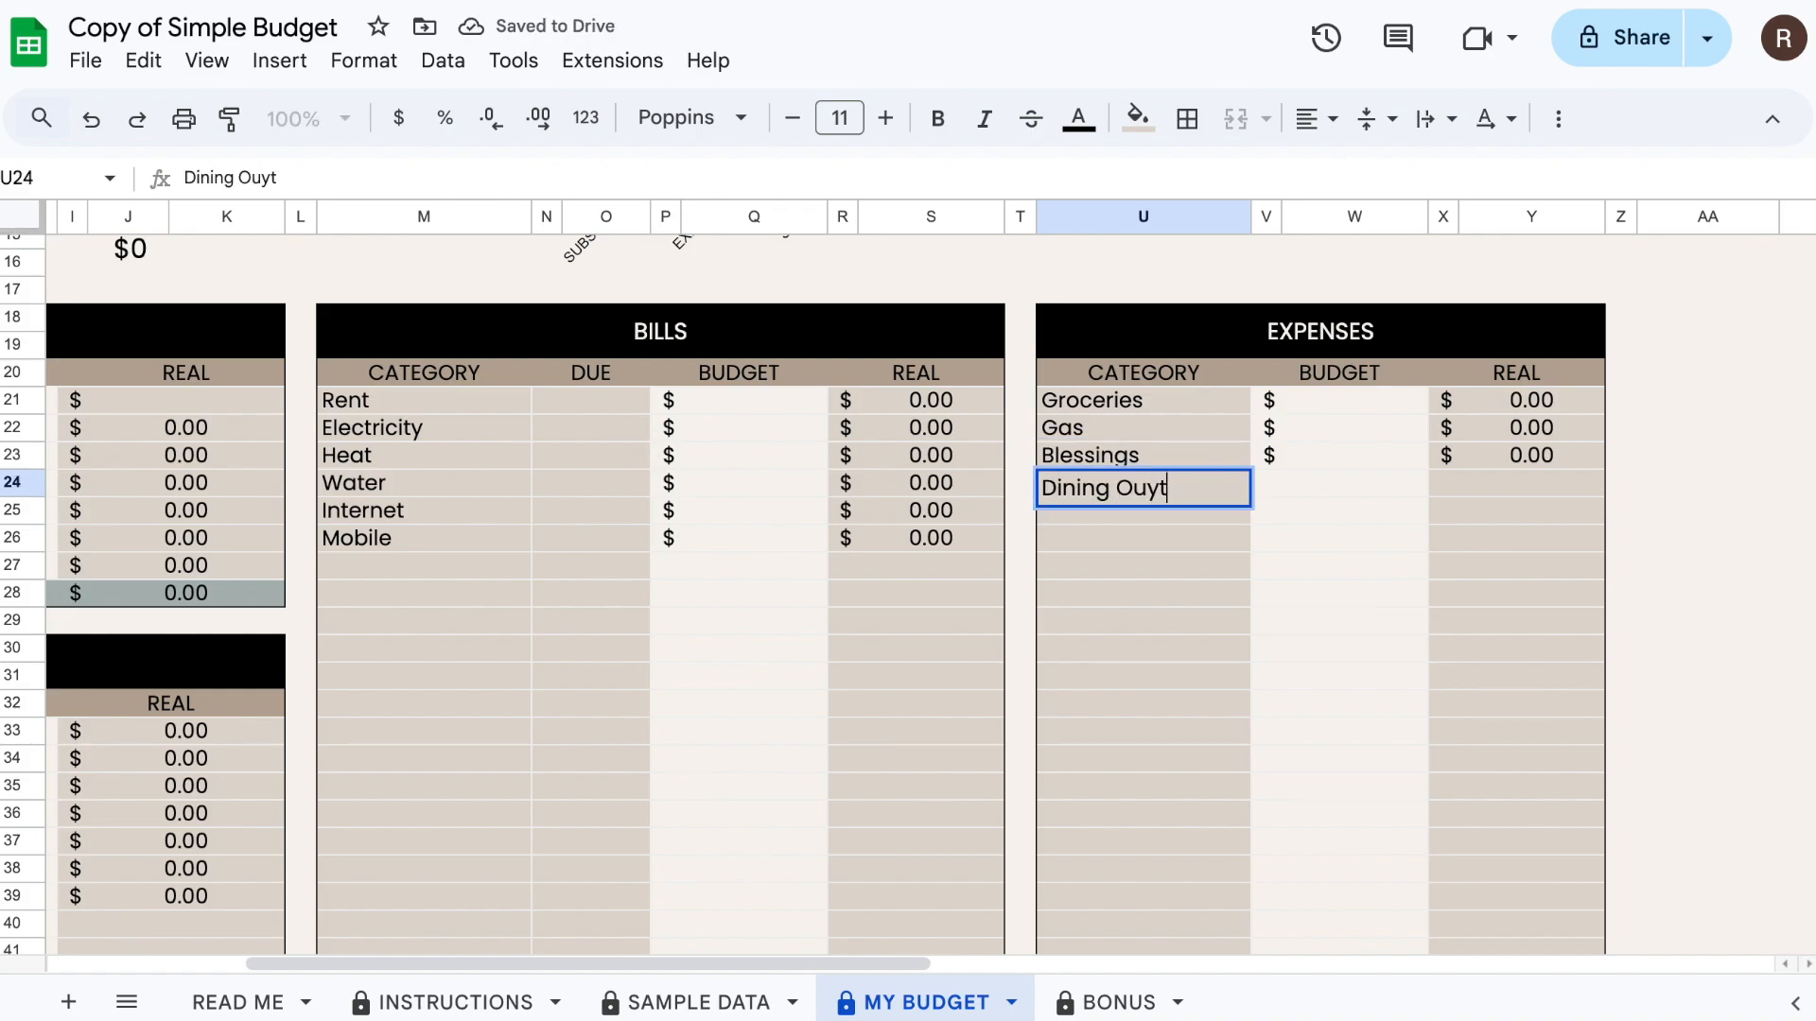
key("BackSpace")
key("BackSpace")
type("t")
key("Return")
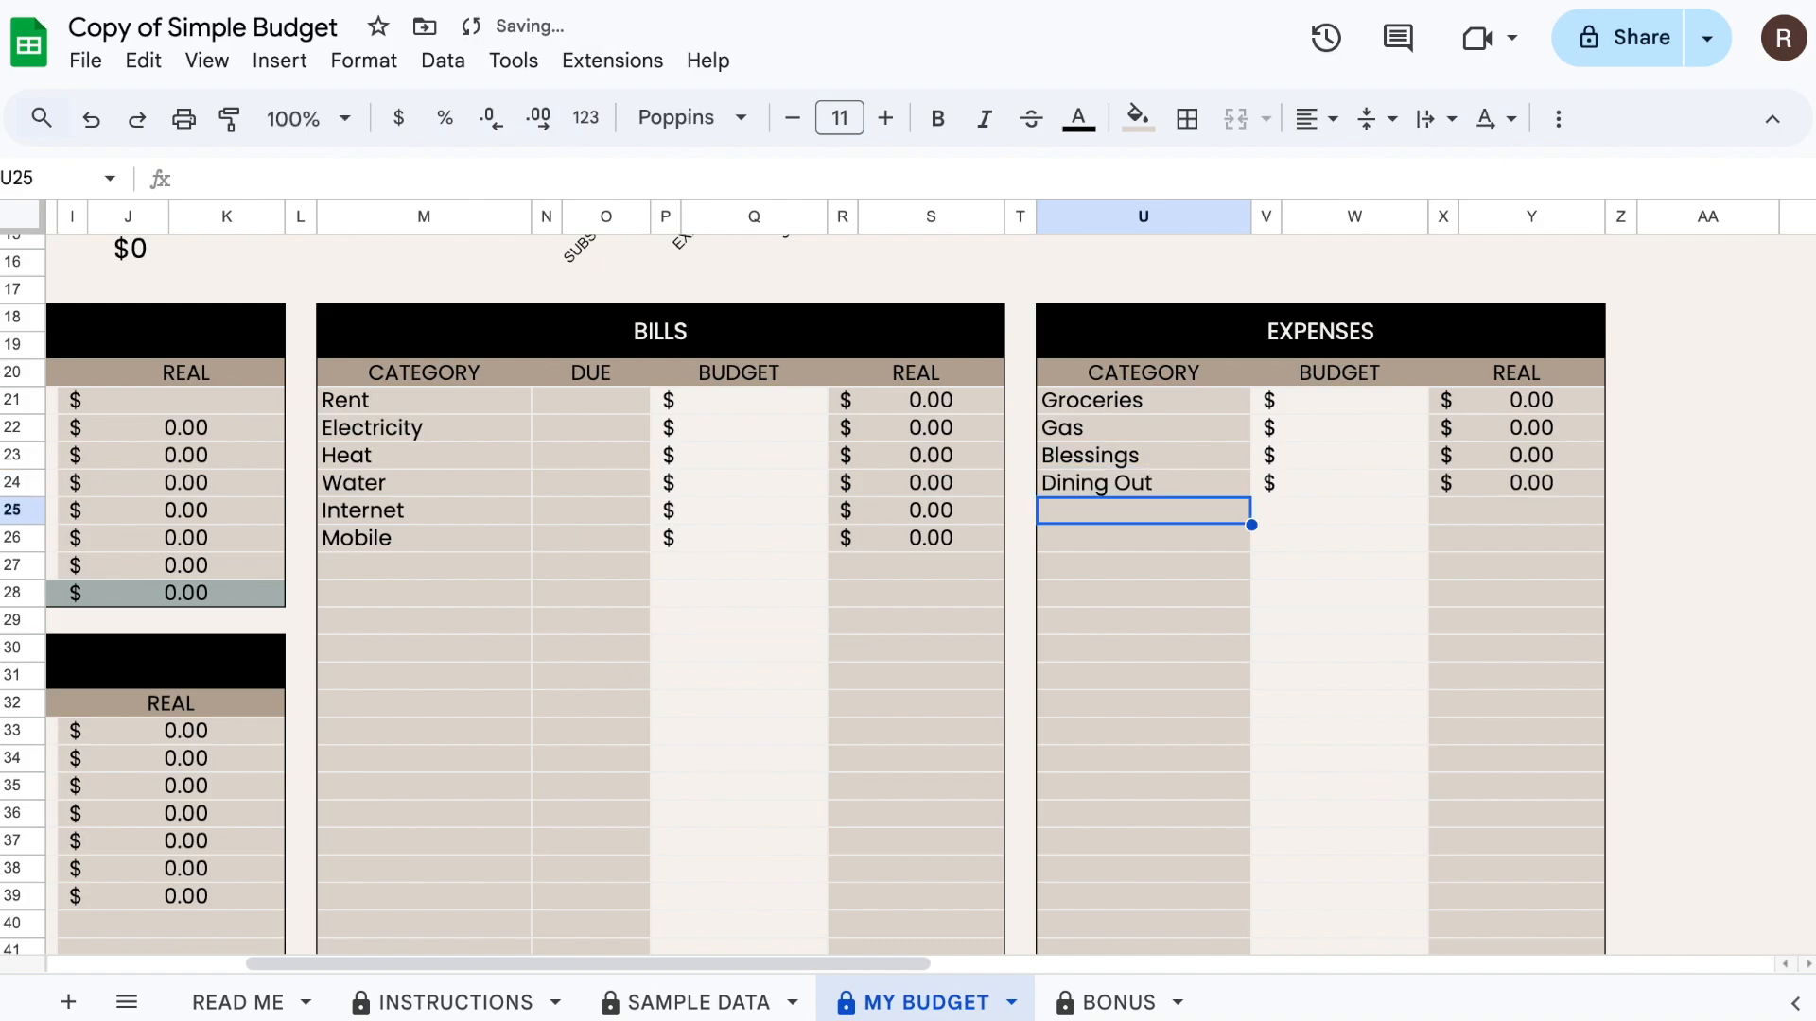
- Add the expense categories "Mom and Dad", "Family Fun", "Household", "Preschool/School" and "Clothing" below Dining Out
type("Mom and Dad")
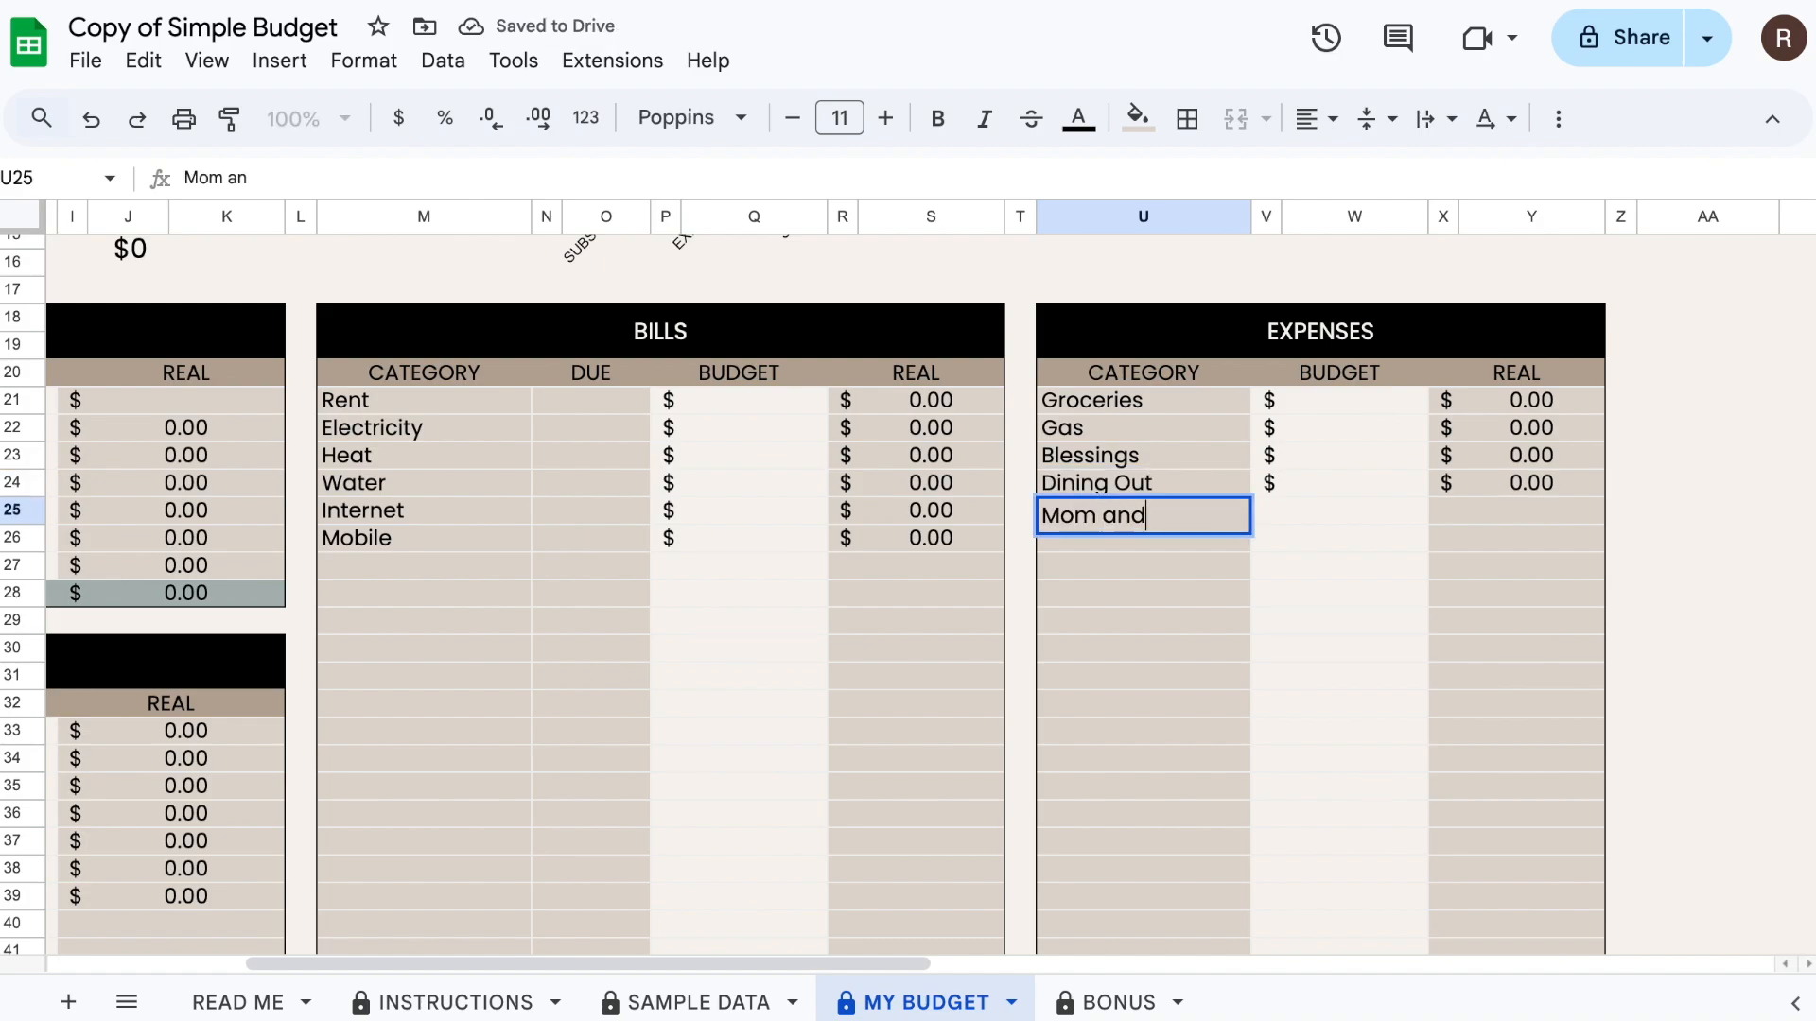
key("Return")
type("Family Fun")
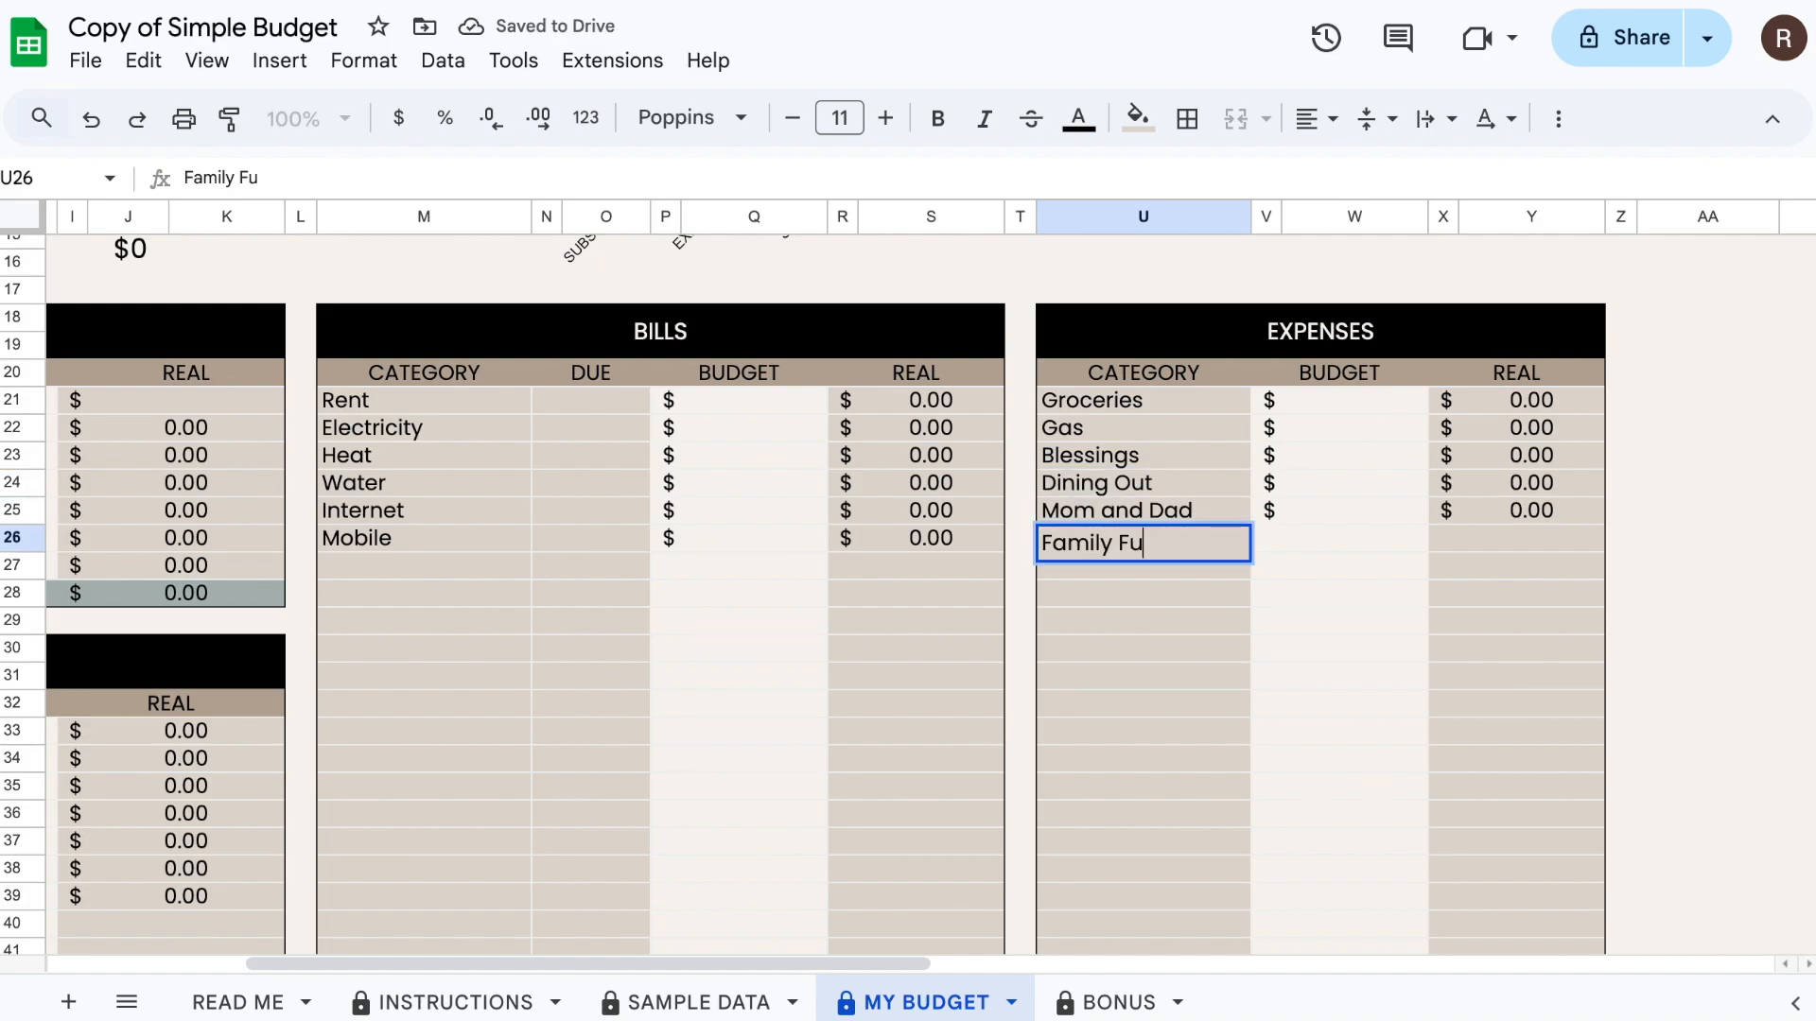
key("Return")
type("Household")
key("Return")
type("Preschool/School")
key("Return")
type("Clothing")
key("Return")
- Add the expense categories "Doggy", "Vehicle", "Medical", "Gifts", "Health/Wellness" and "Buffer" below Clothing
type("Doggy")
key("Return")
type("Vehicle")
key("Return")
type("Medical")
key("Return")
type("Gifts")
key("Return")
type("Health/Wellness")
key("Return")
type("Buffer")
key("Return")
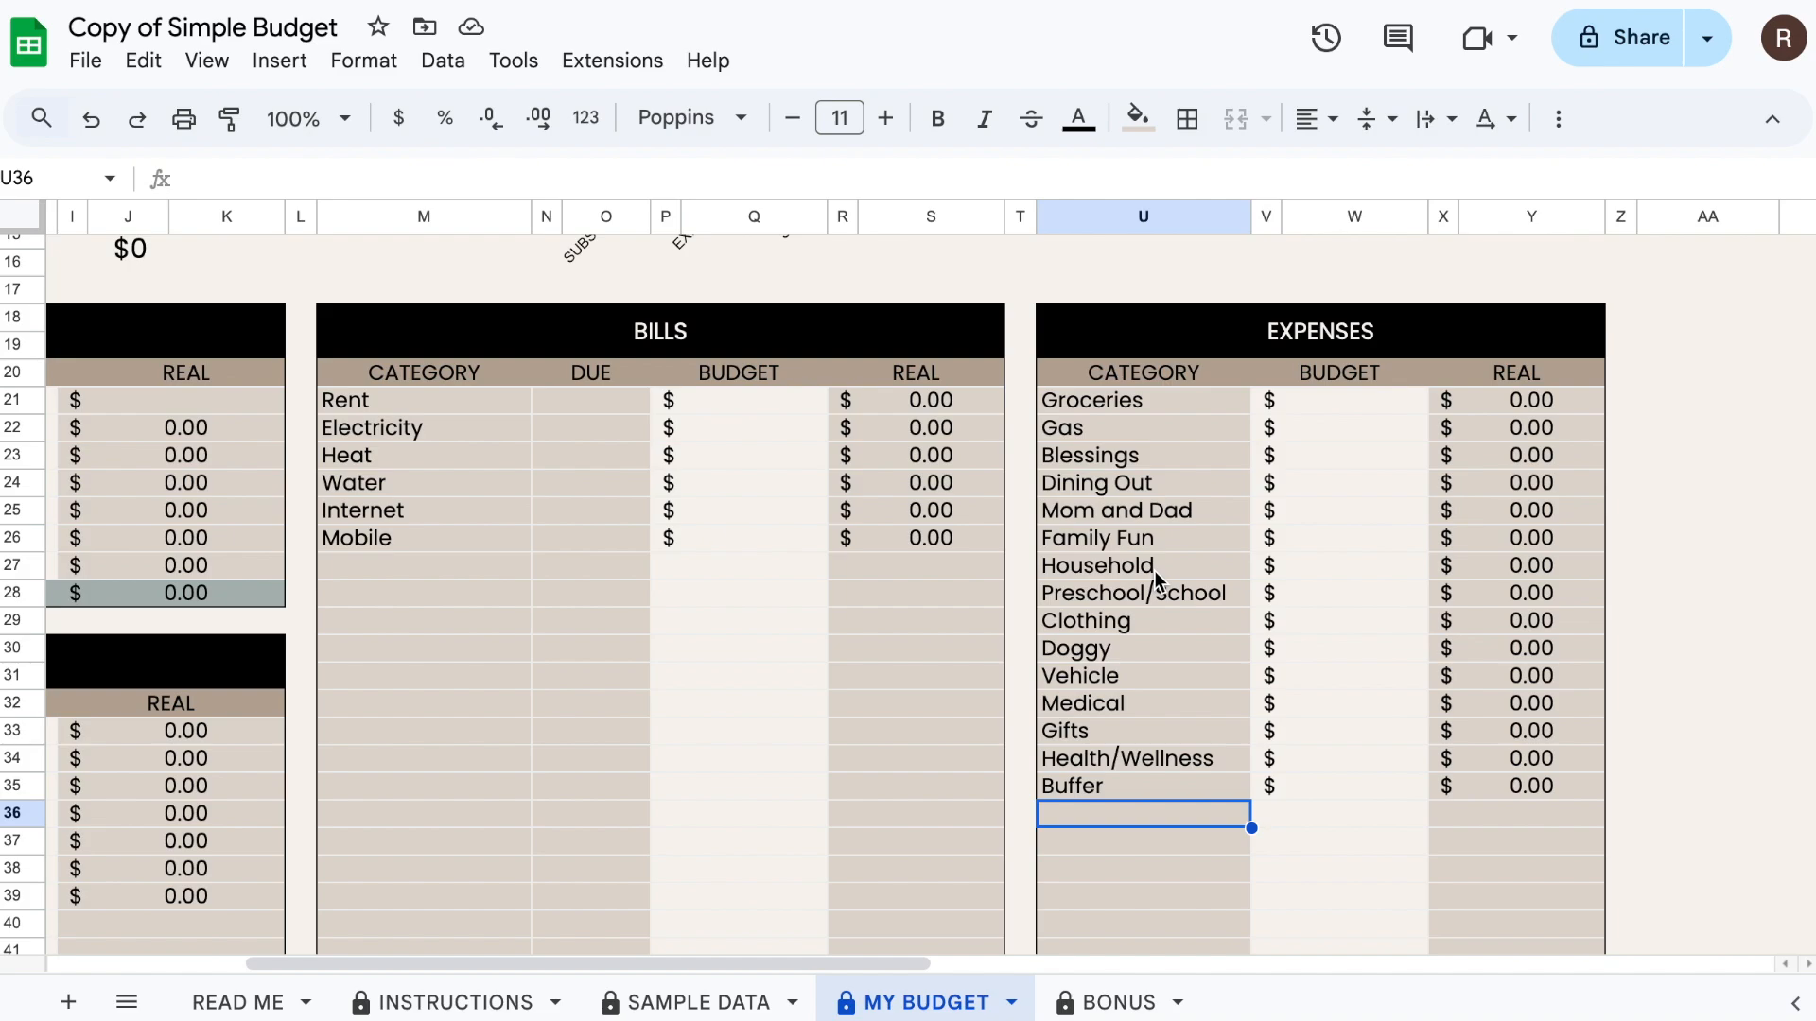
- Enter "Netflix" as the first category of the Subscriptions table
scroll(819, 605, "left", 5)
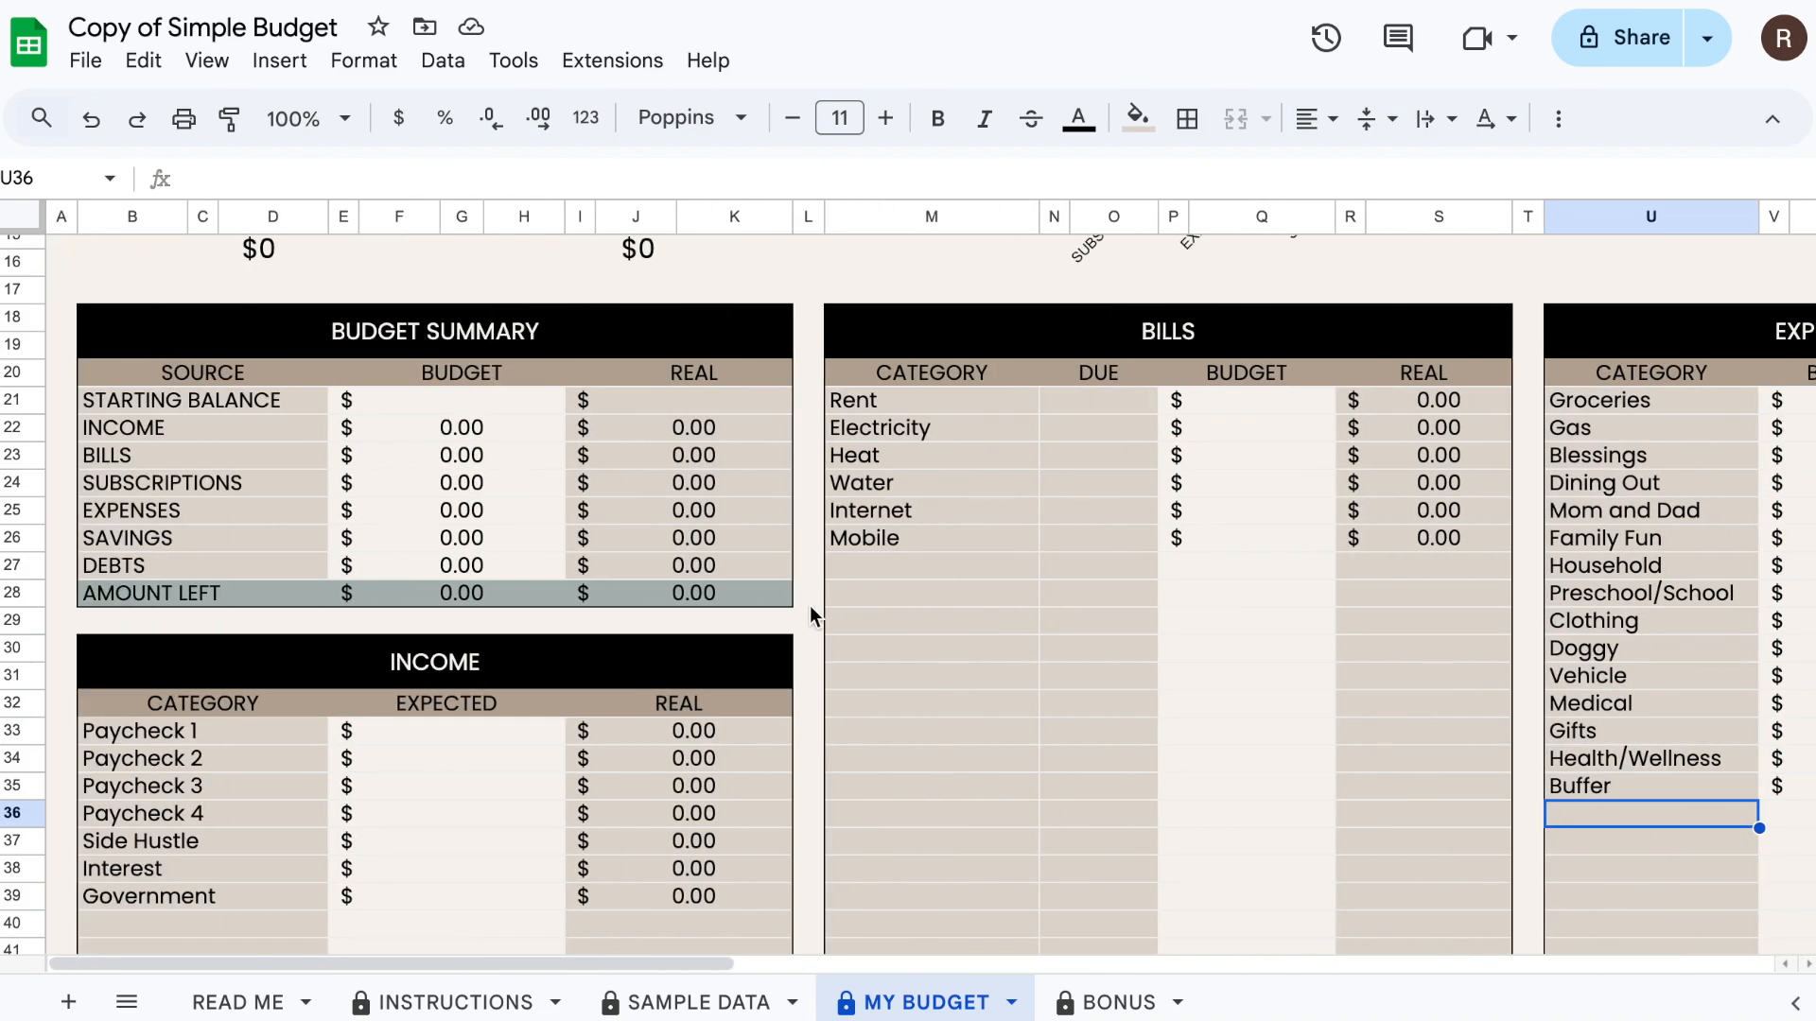
scroll(804, 605, "up", 5)
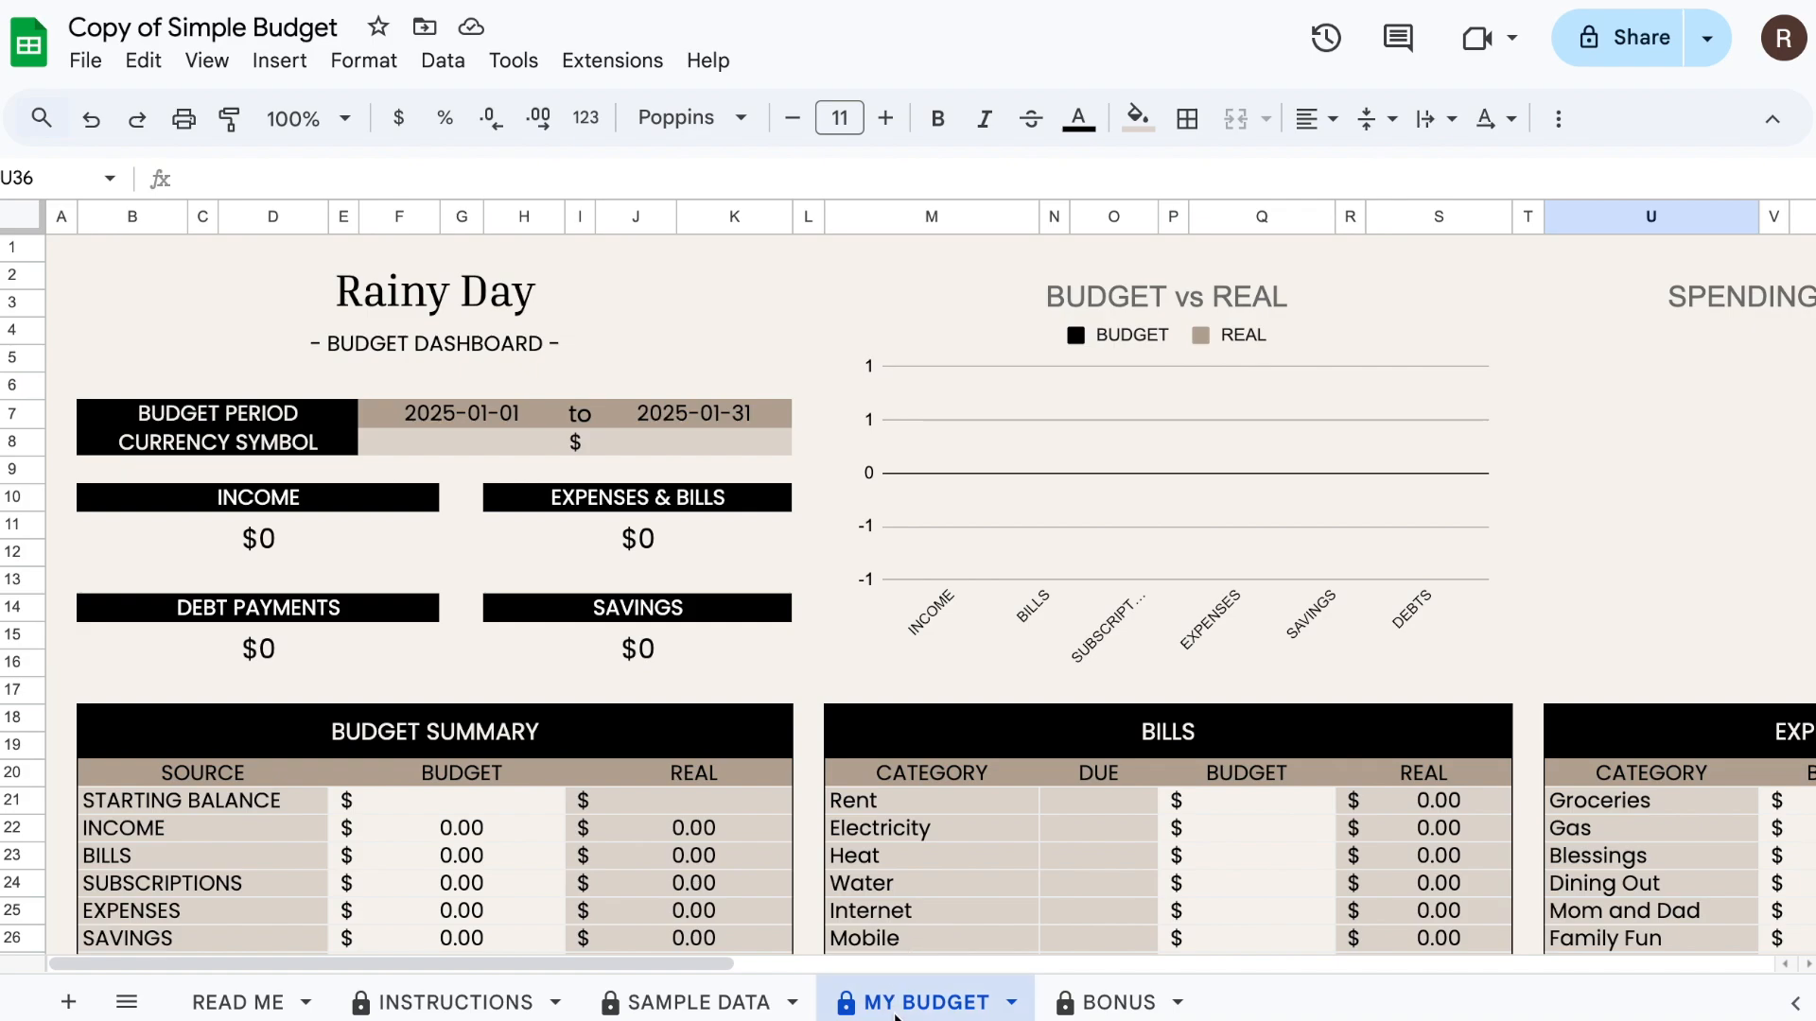
scroll(910, 899, "down", 4)
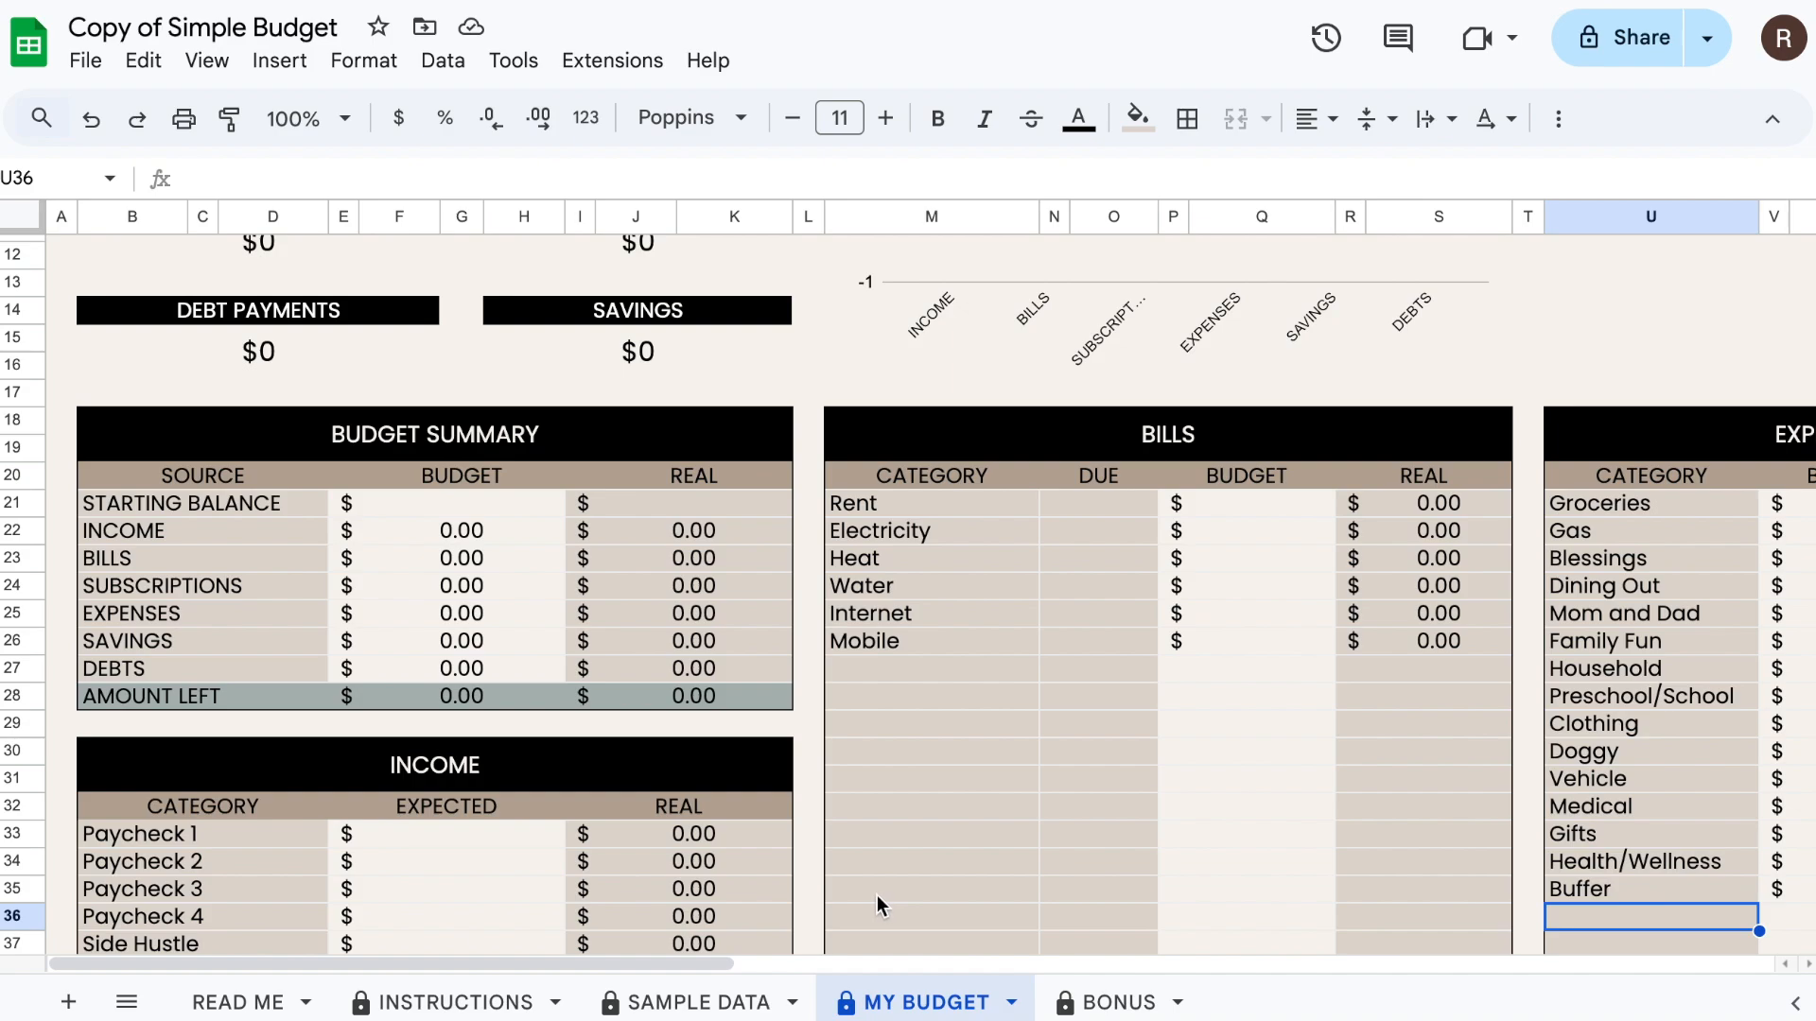
scroll(877, 894, "right", 5)
scroll(876, 894, "down", 9)
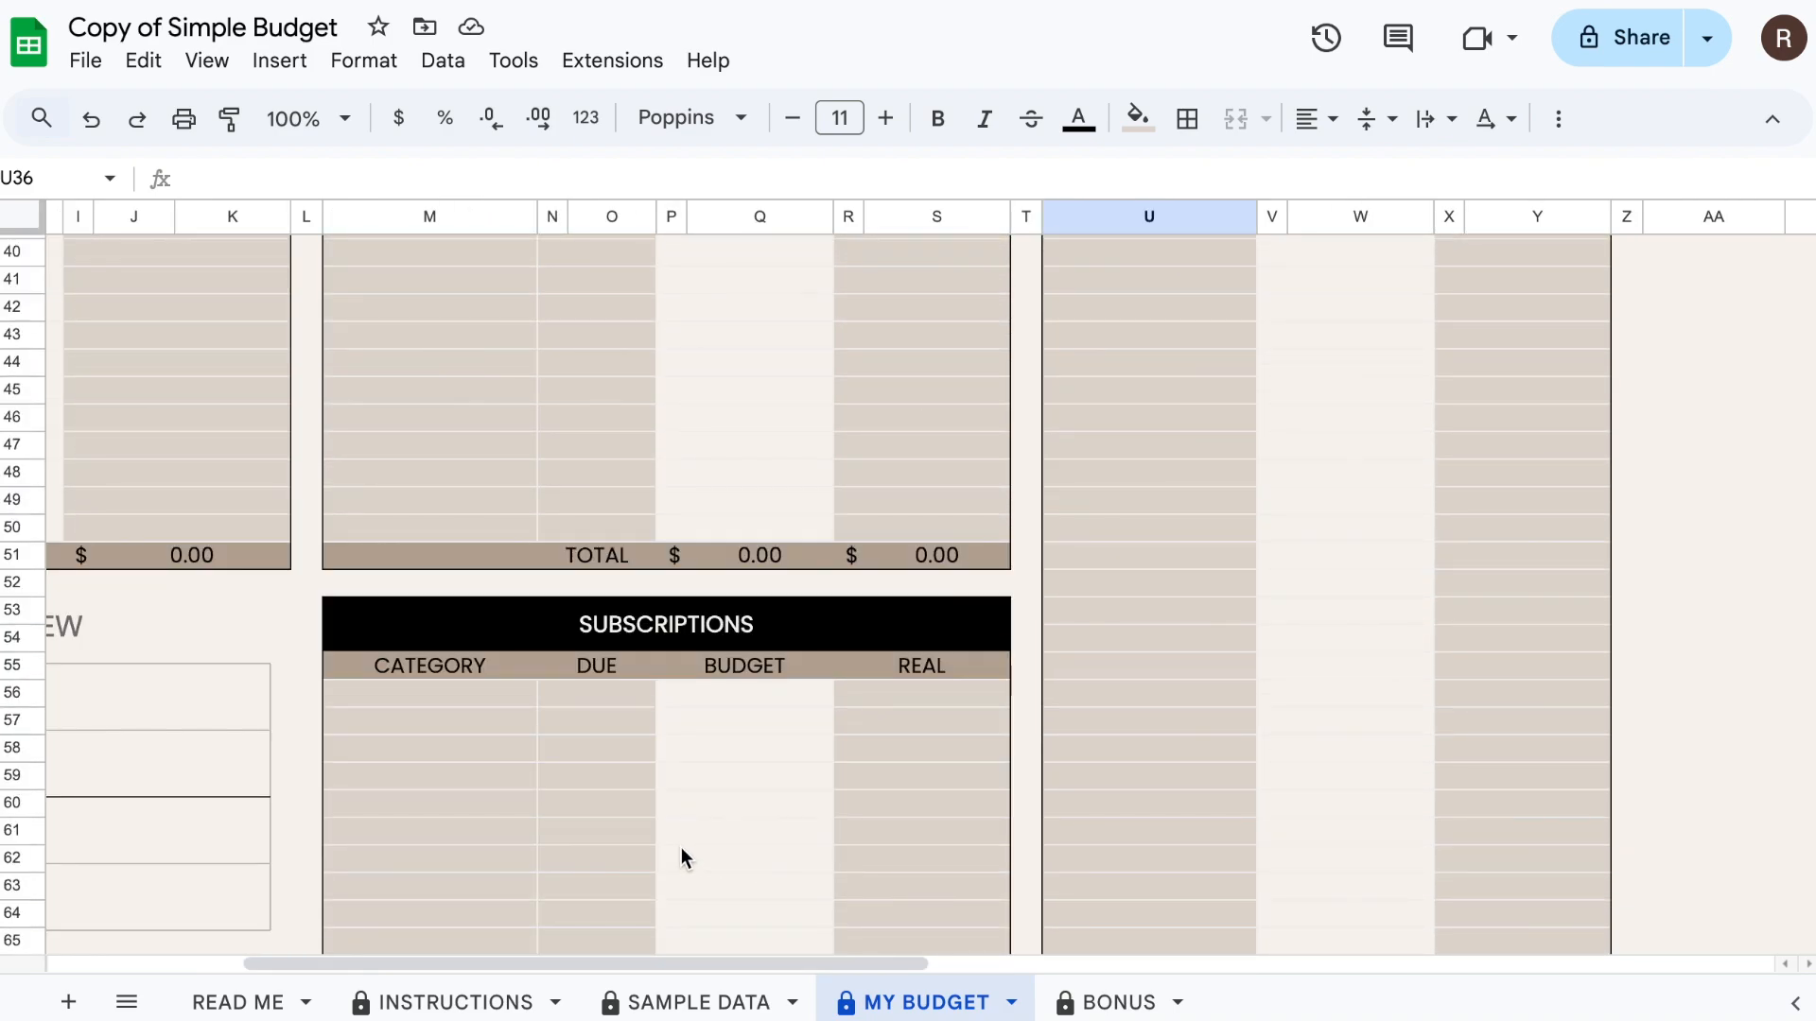
left_click(447, 695)
type("Netflic")
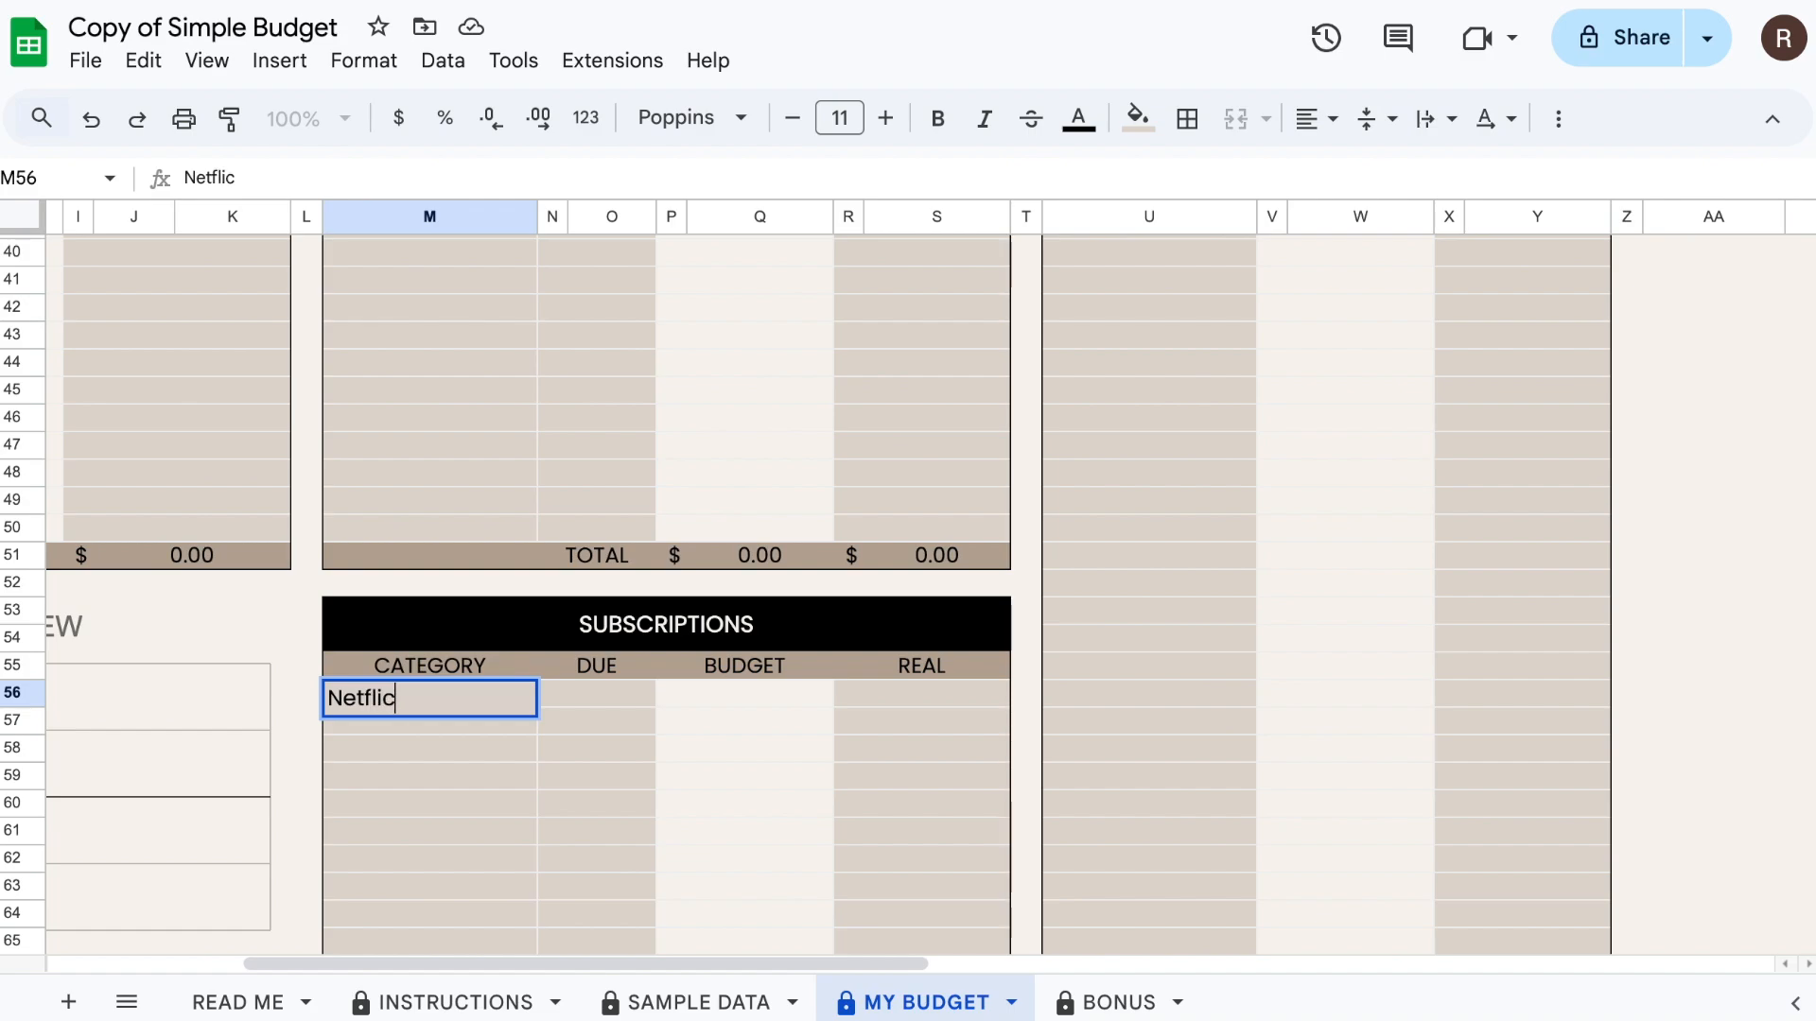
key("BackSpace")
type("x")
key("Tab")
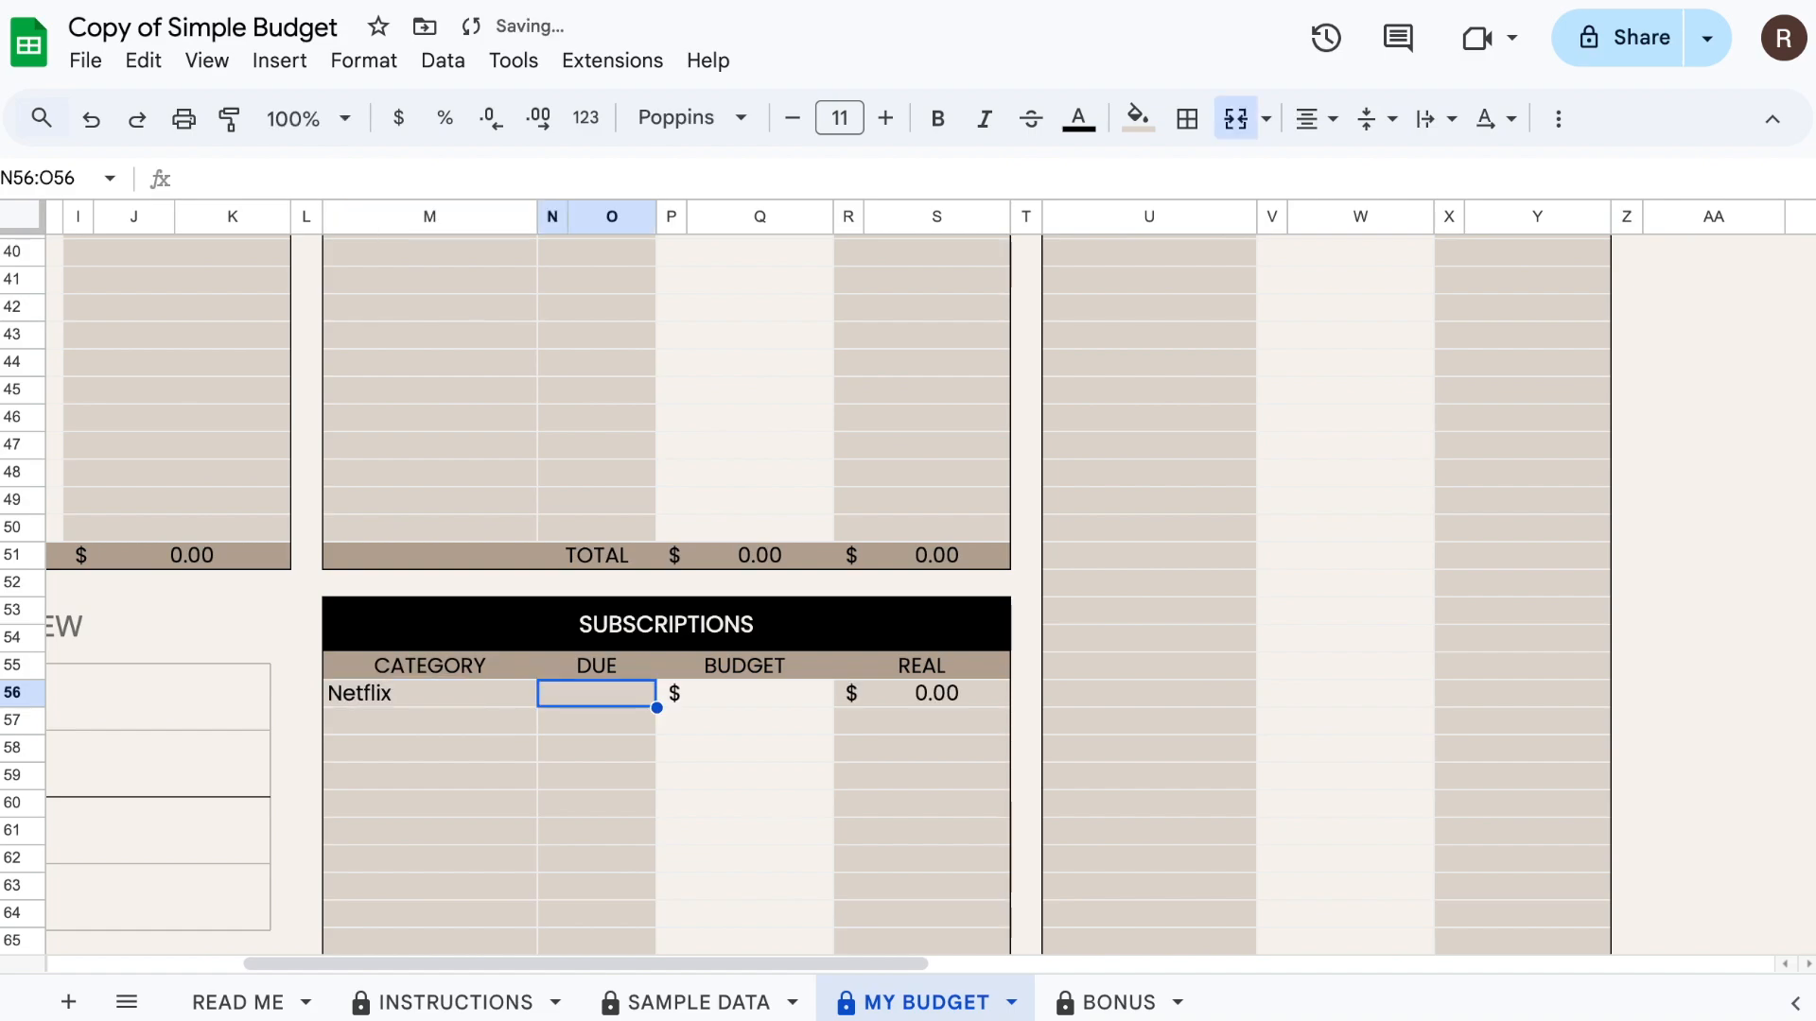
- Enter "Car loan", "Garden Tractor" and "Snowblower" as the first three categories of the Debts table
scroll(706, 831, "down", 15)
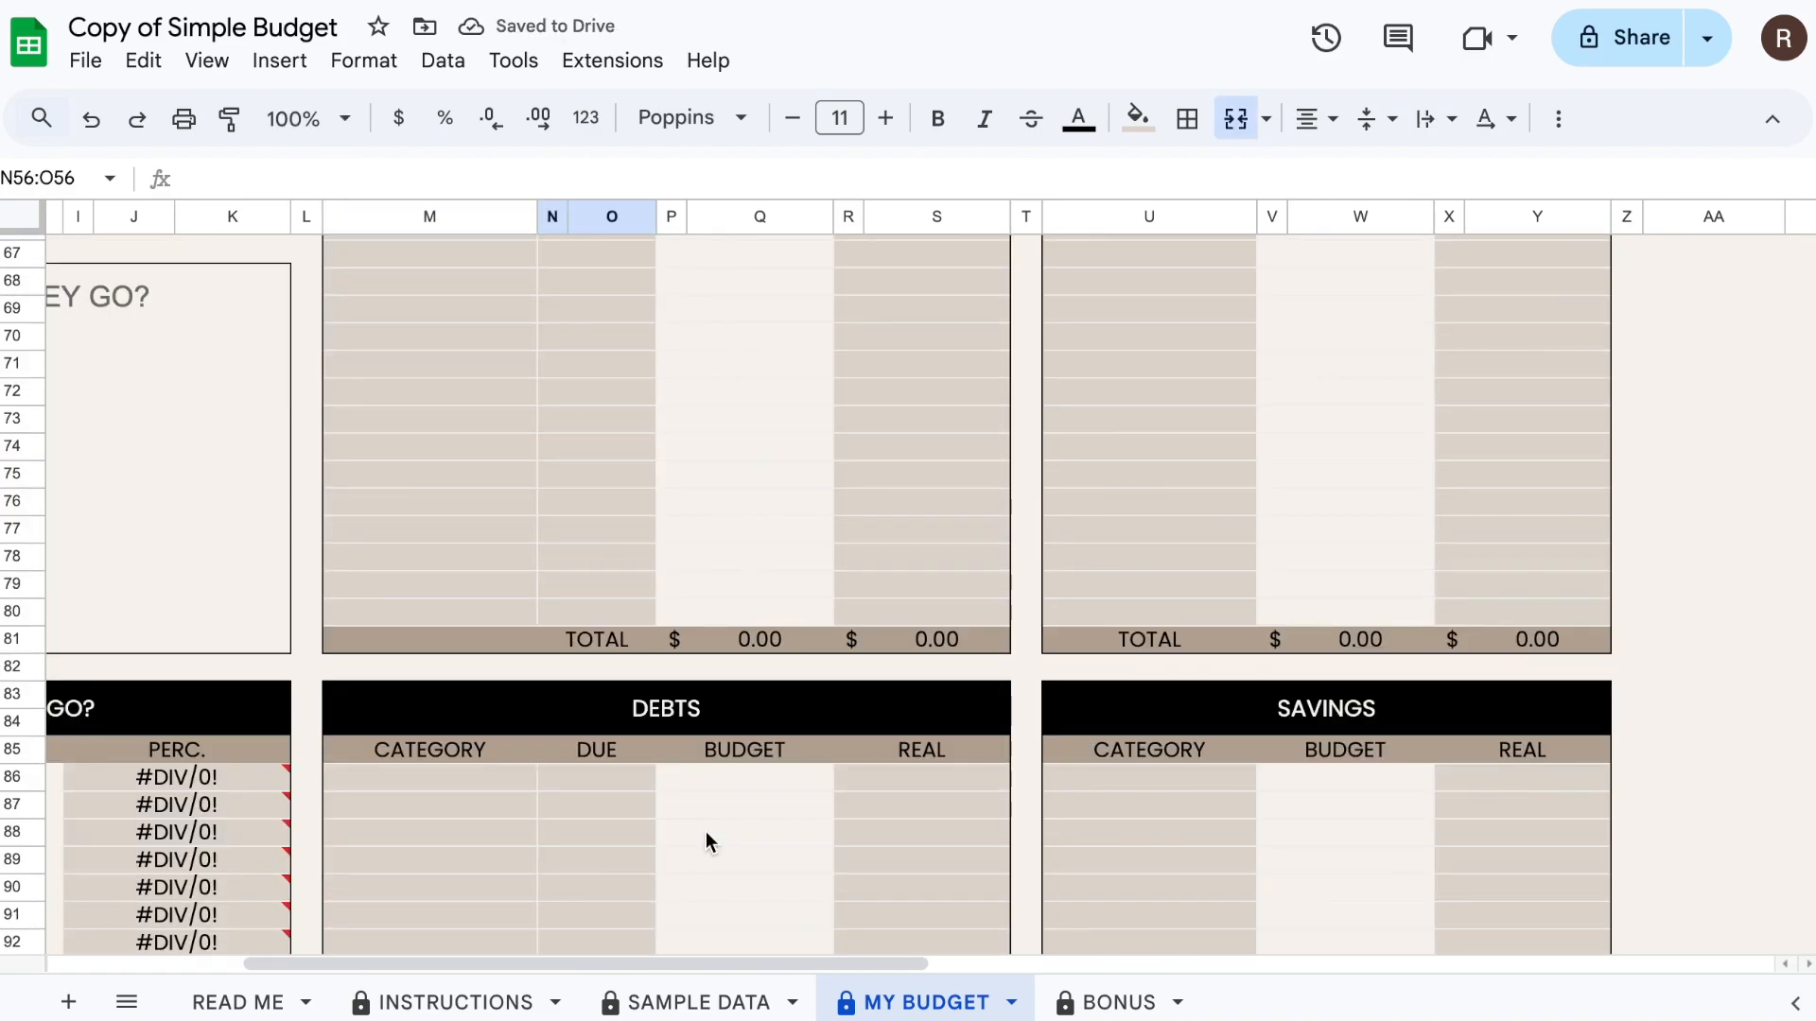
scroll(549, 633, "up", 2)
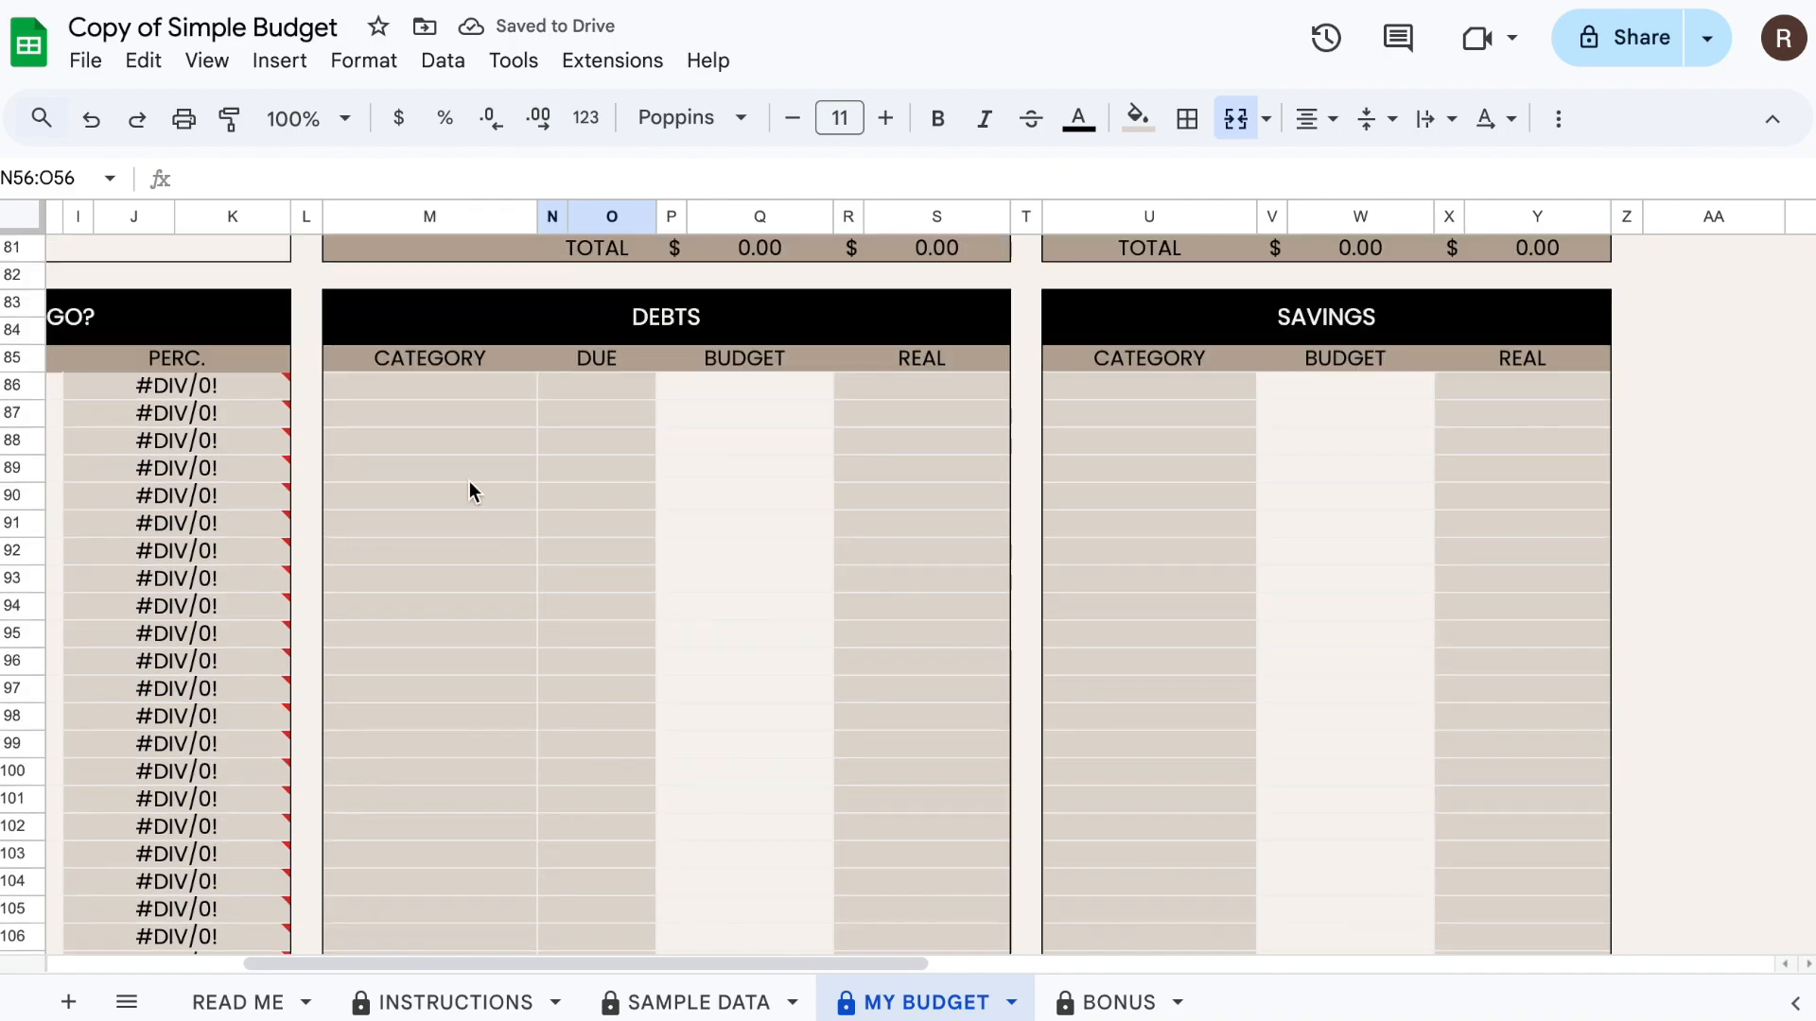
left_click(429, 388)
type("Ca")
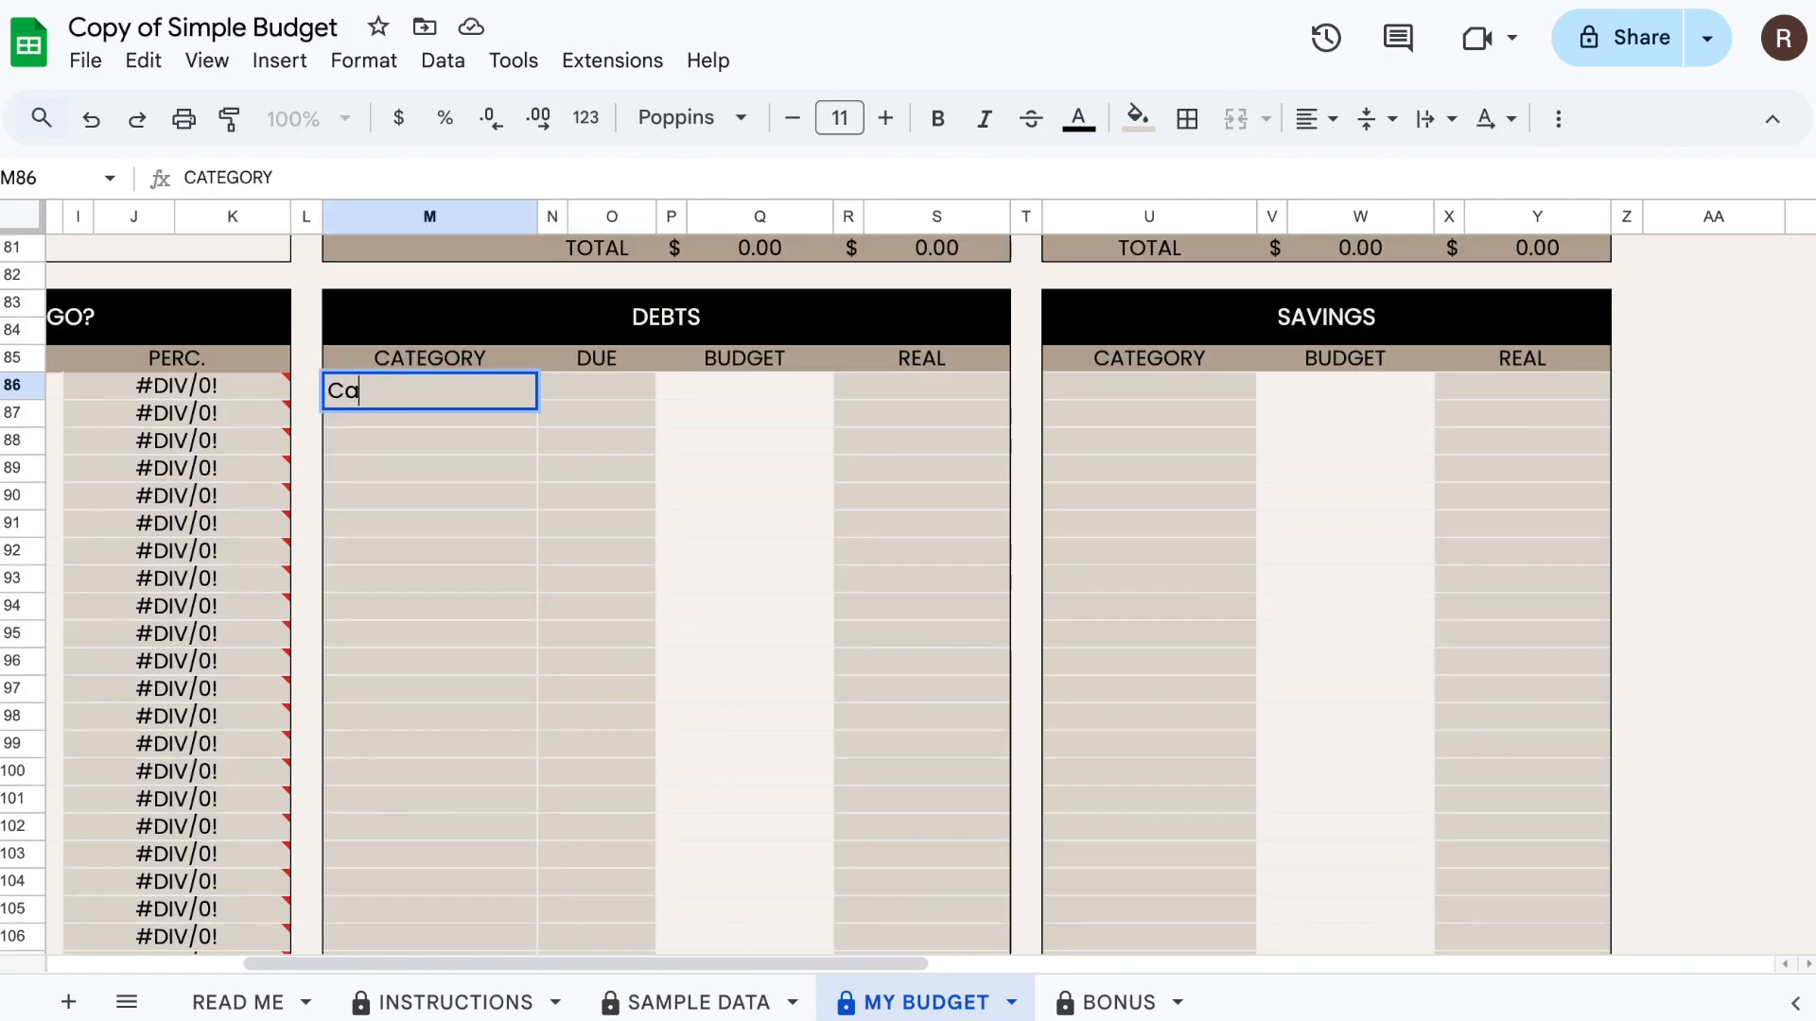
type("r loan")
key("Return")
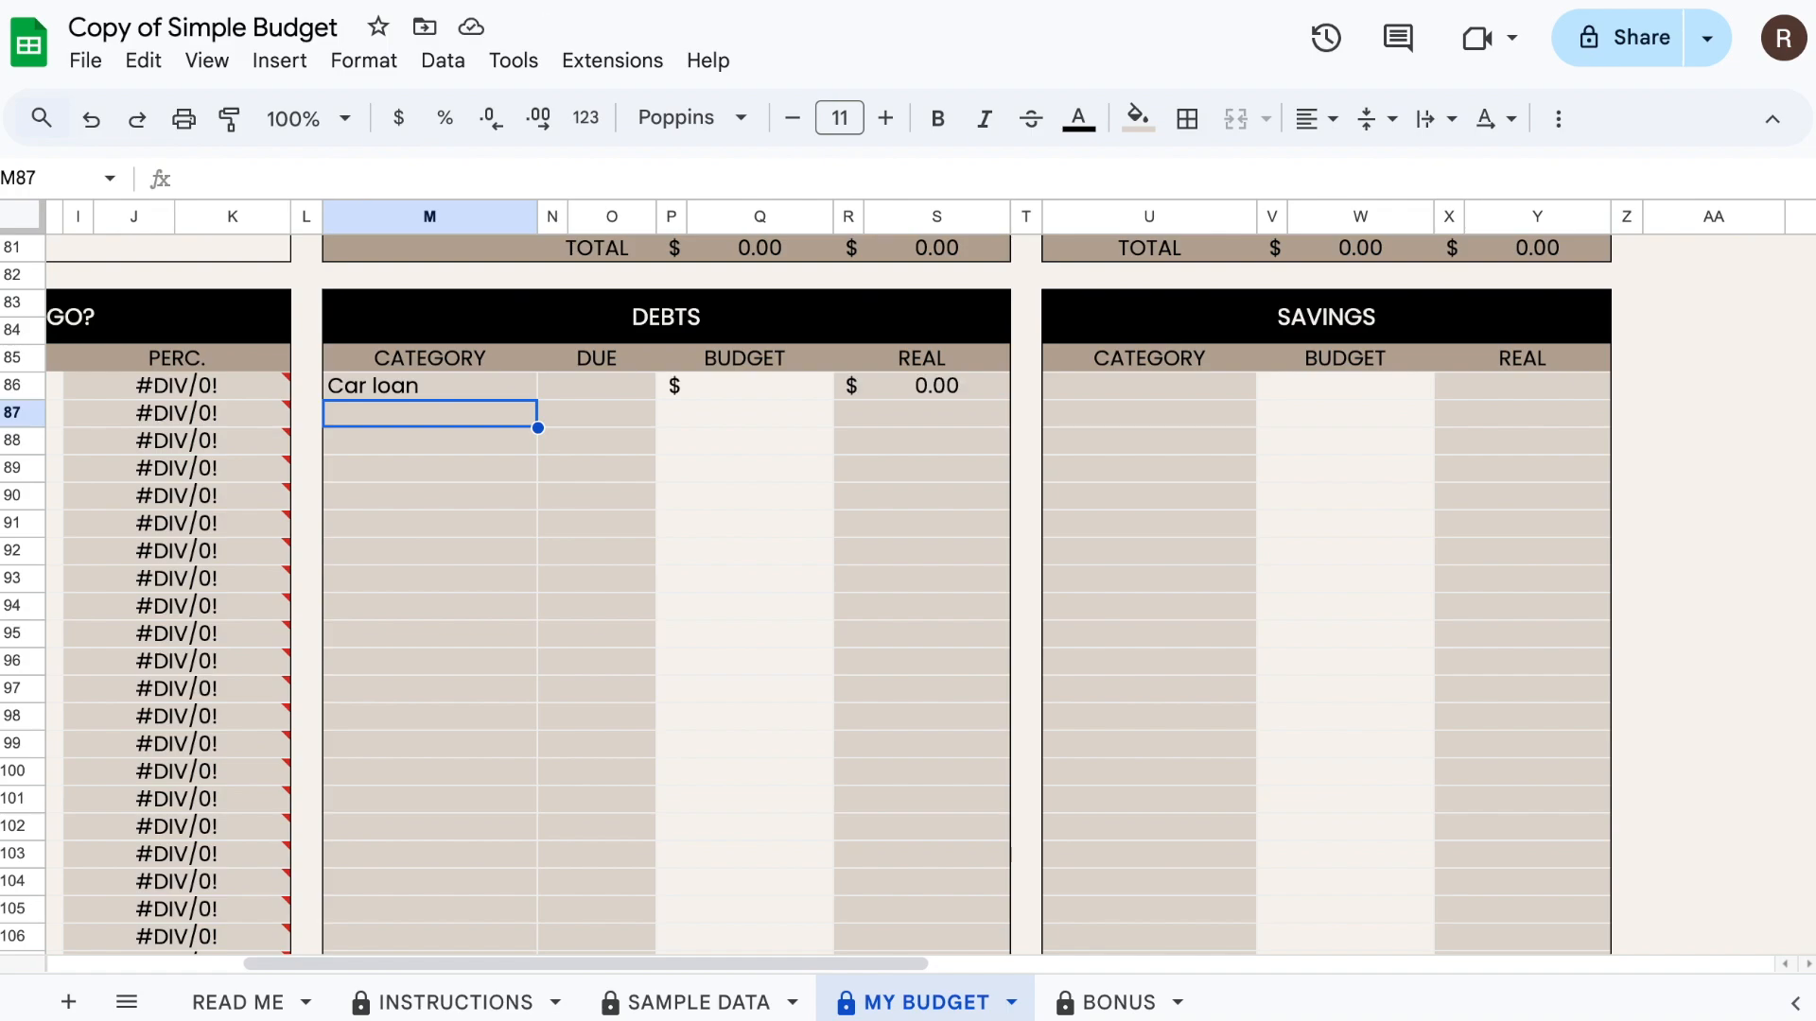
type("Garden")
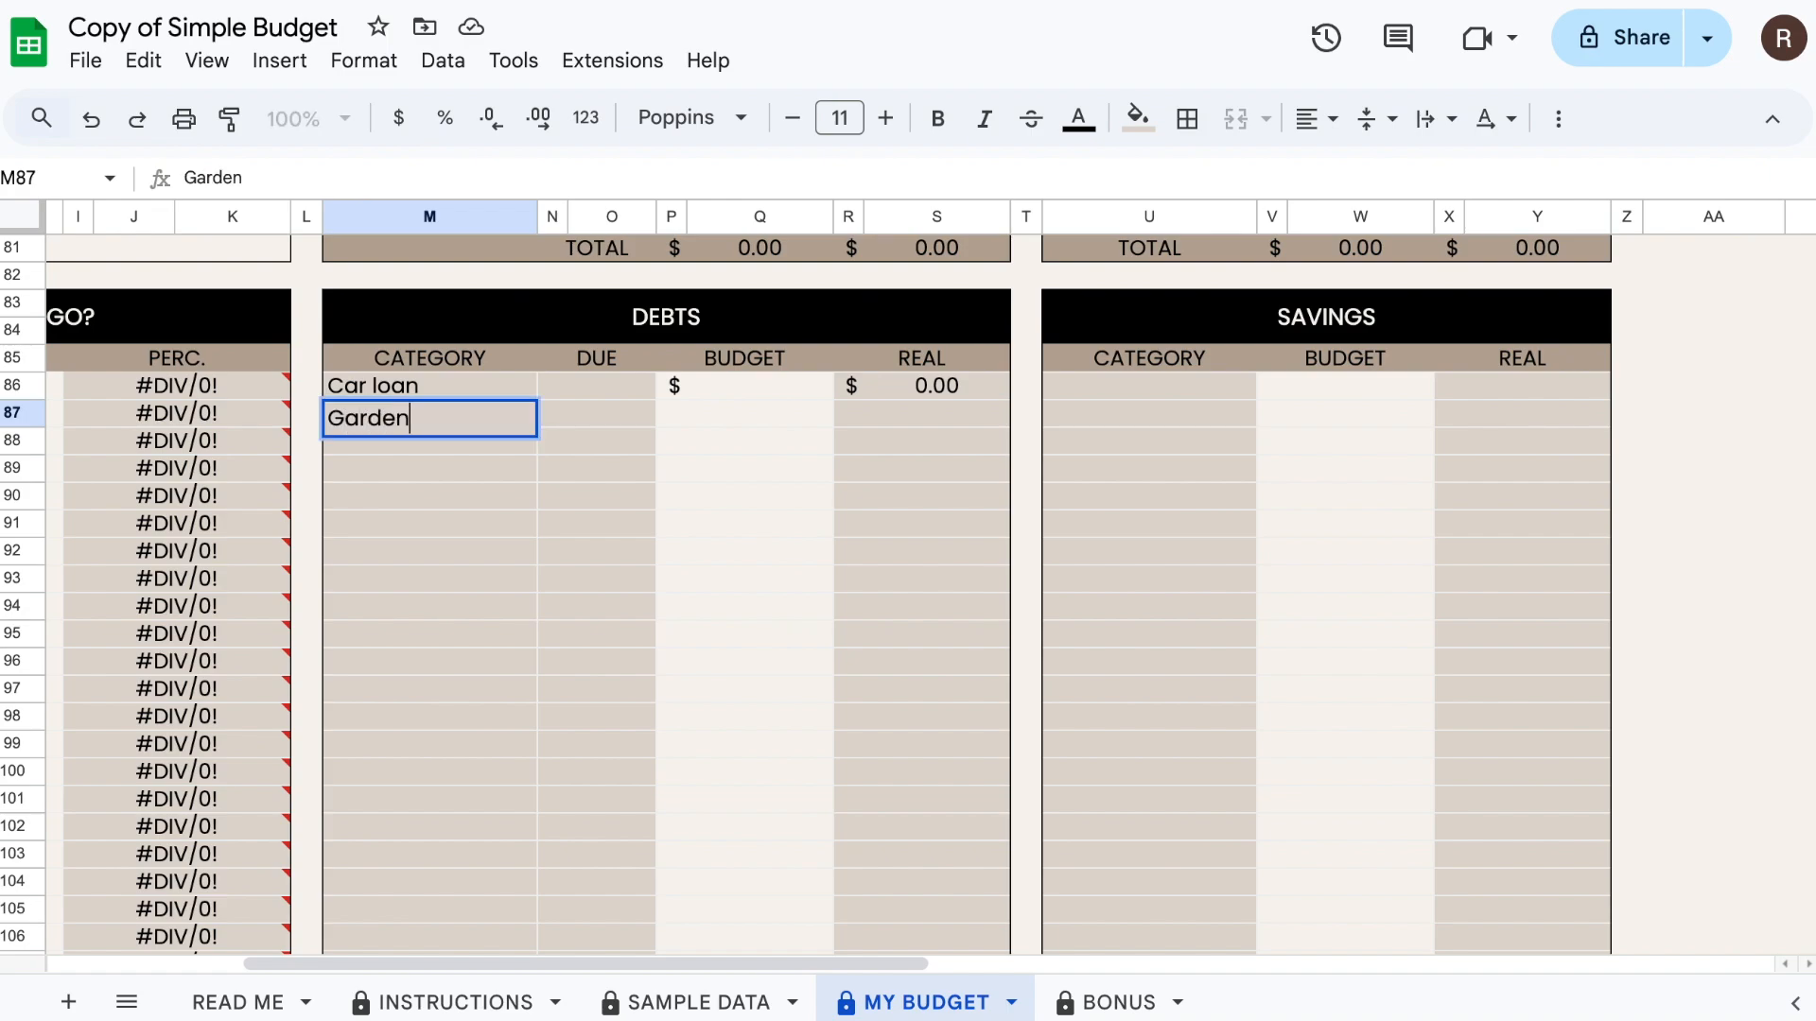
type(" Tractor")
key("Return")
type("Snowblower")
key("Return")
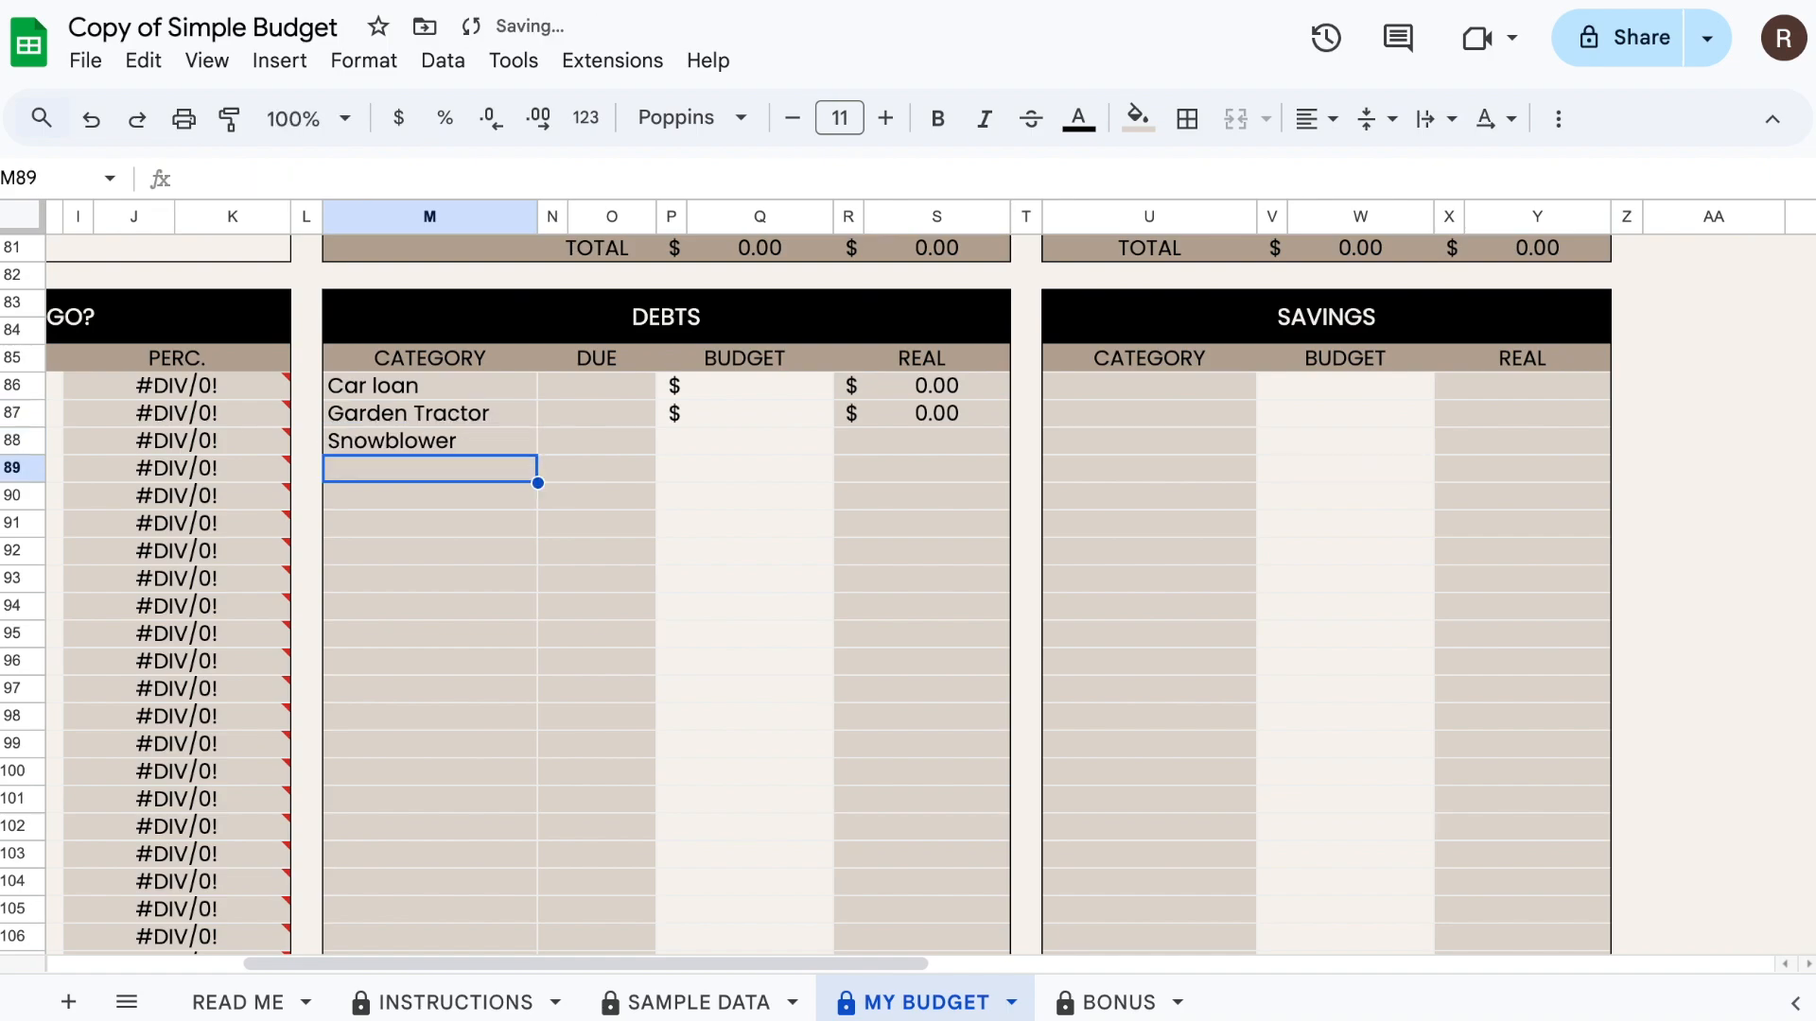
- Enter "Insurance Sinking Fund" and "Doggy Sinking Fund" as the first two categories of the Savings table
left_click(1134, 392)
type("TF")
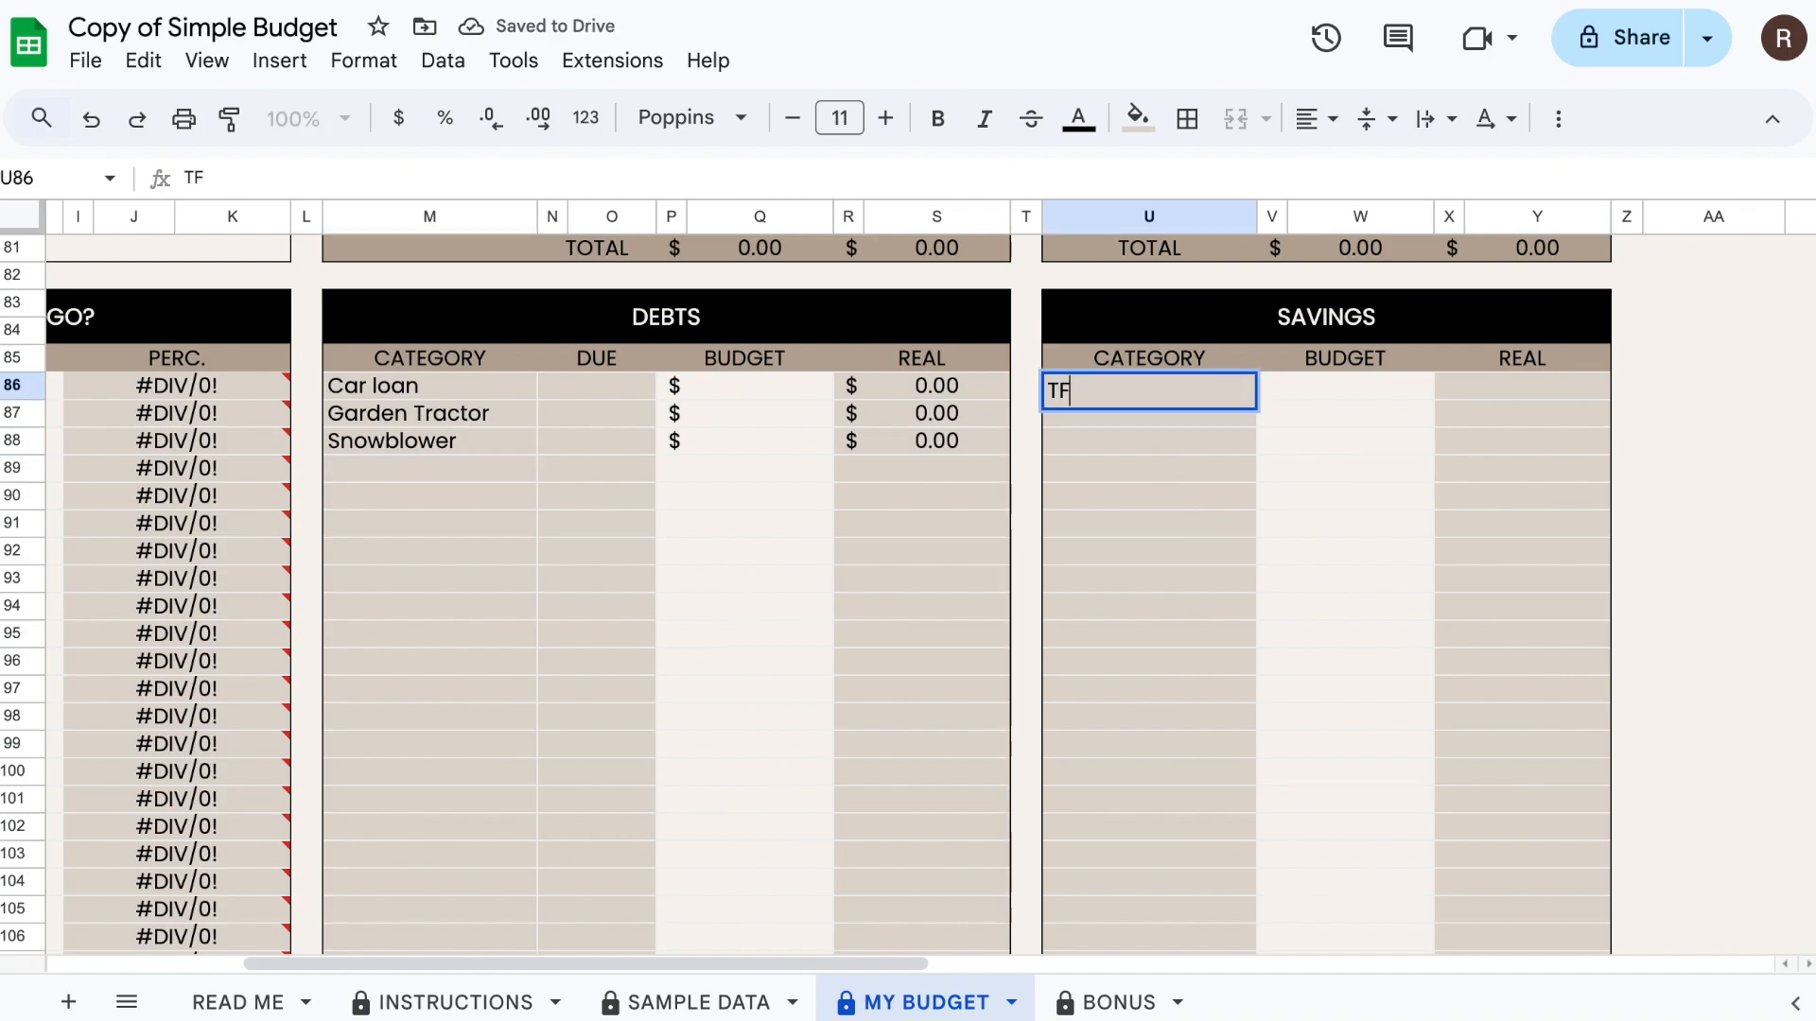
key("Escape")
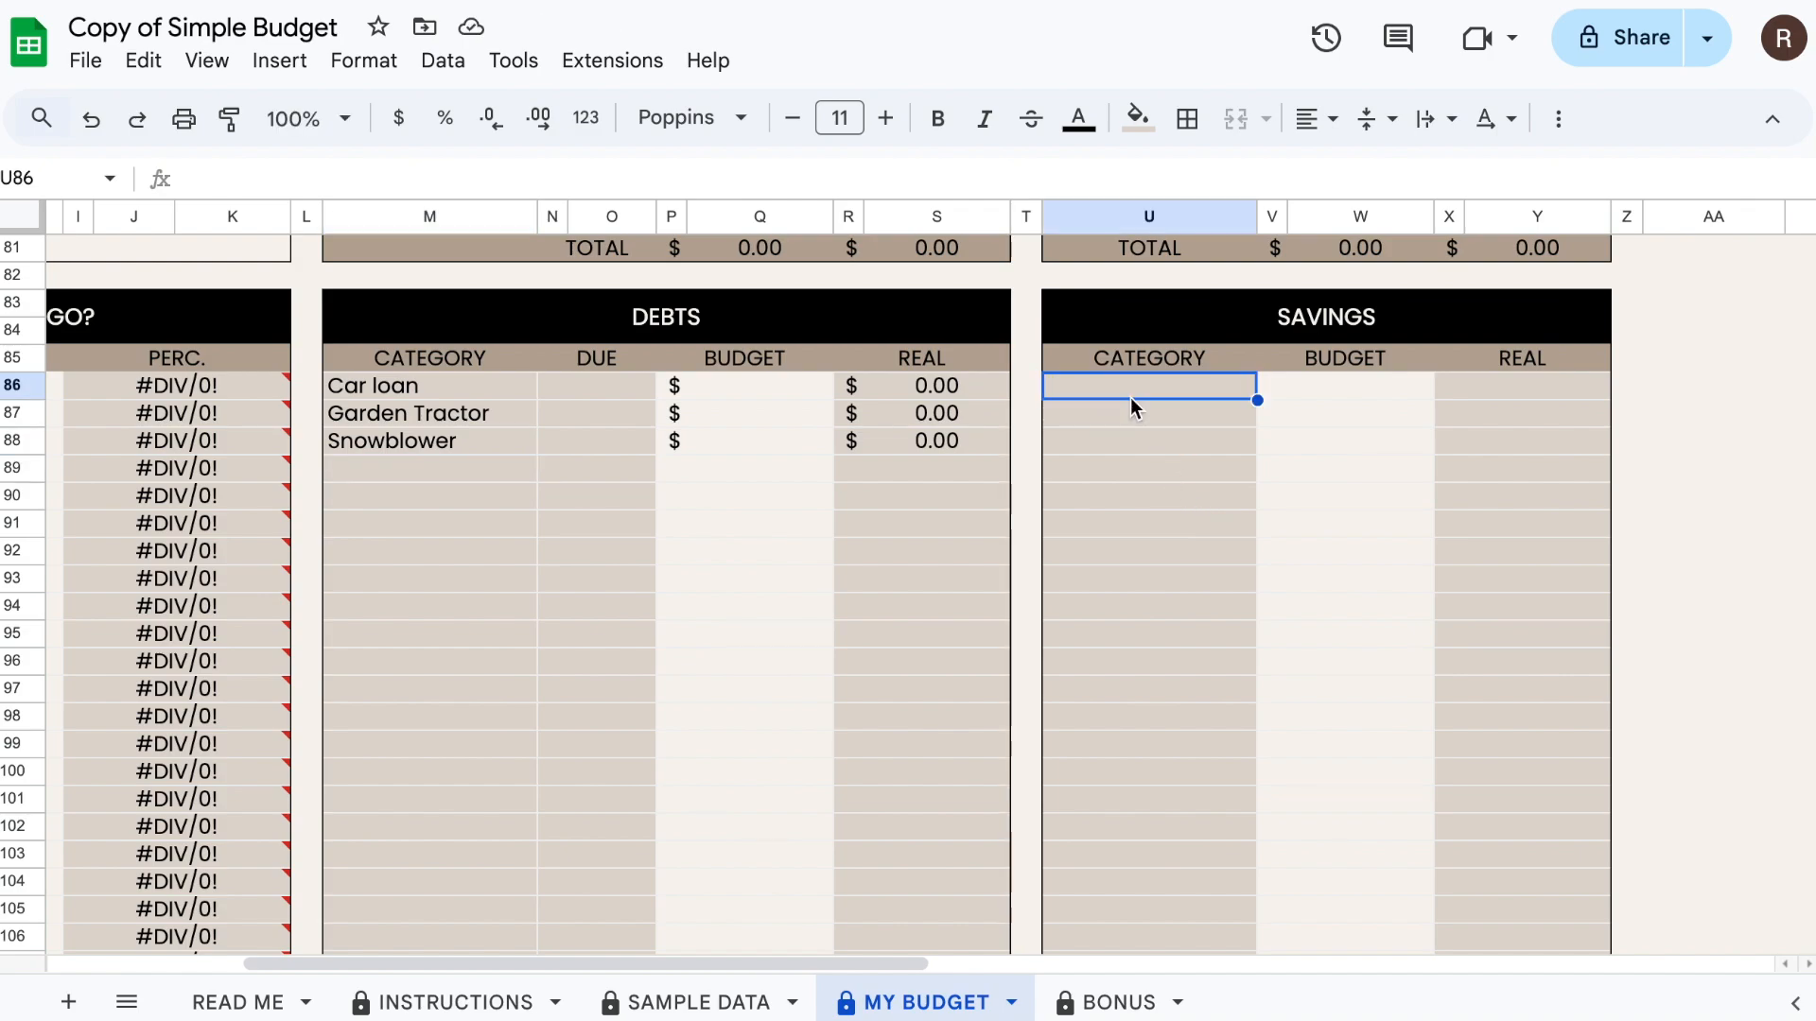
type("Insurance Sinking F")
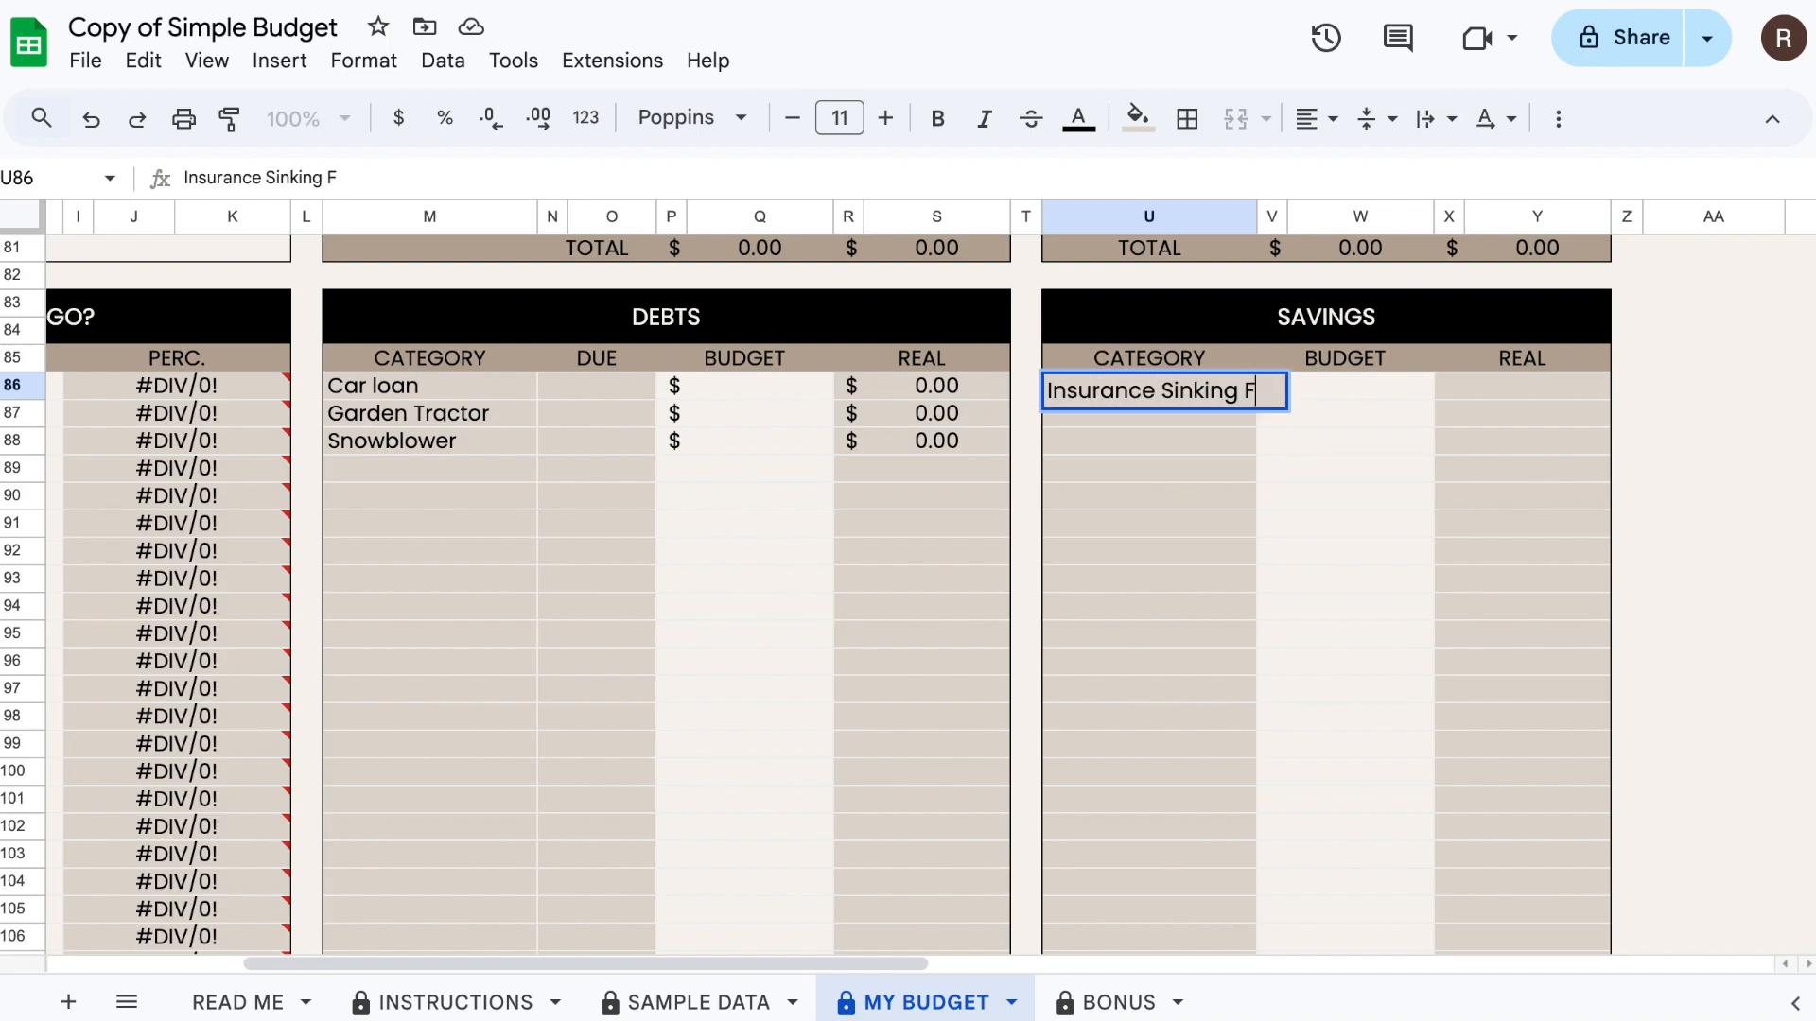
type("und")
key("Return")
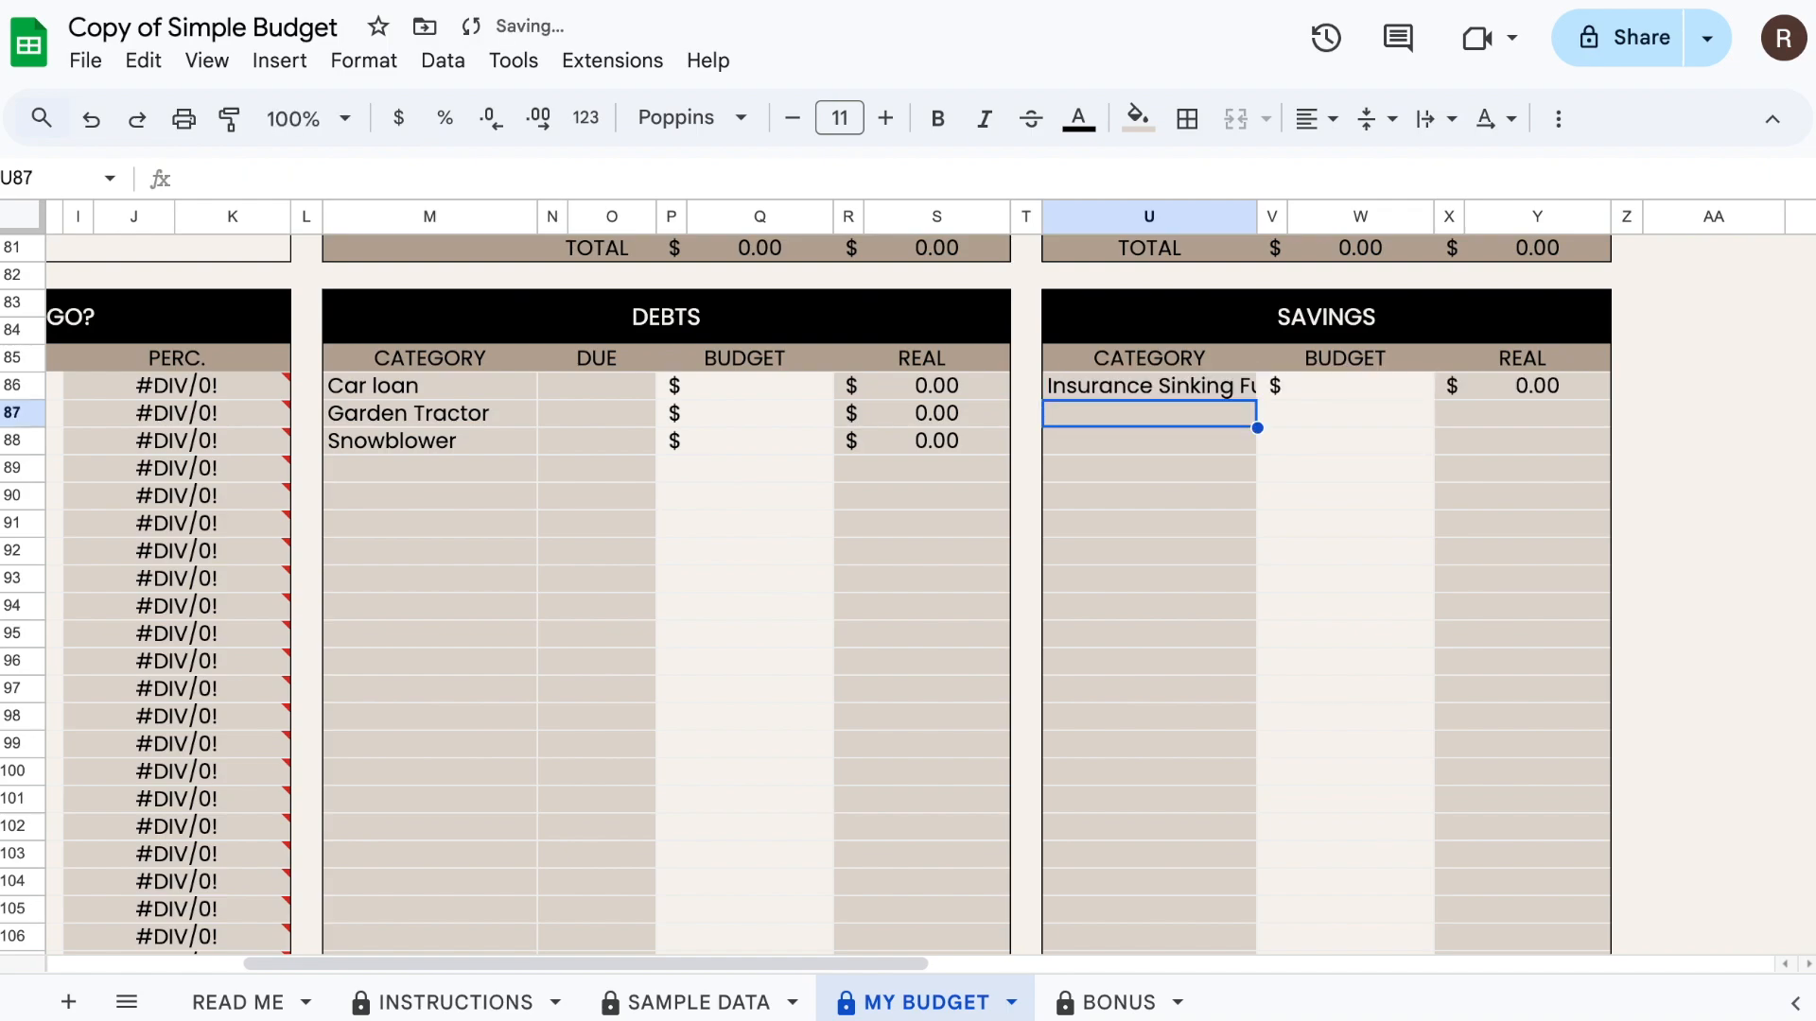
type("Doggy ")
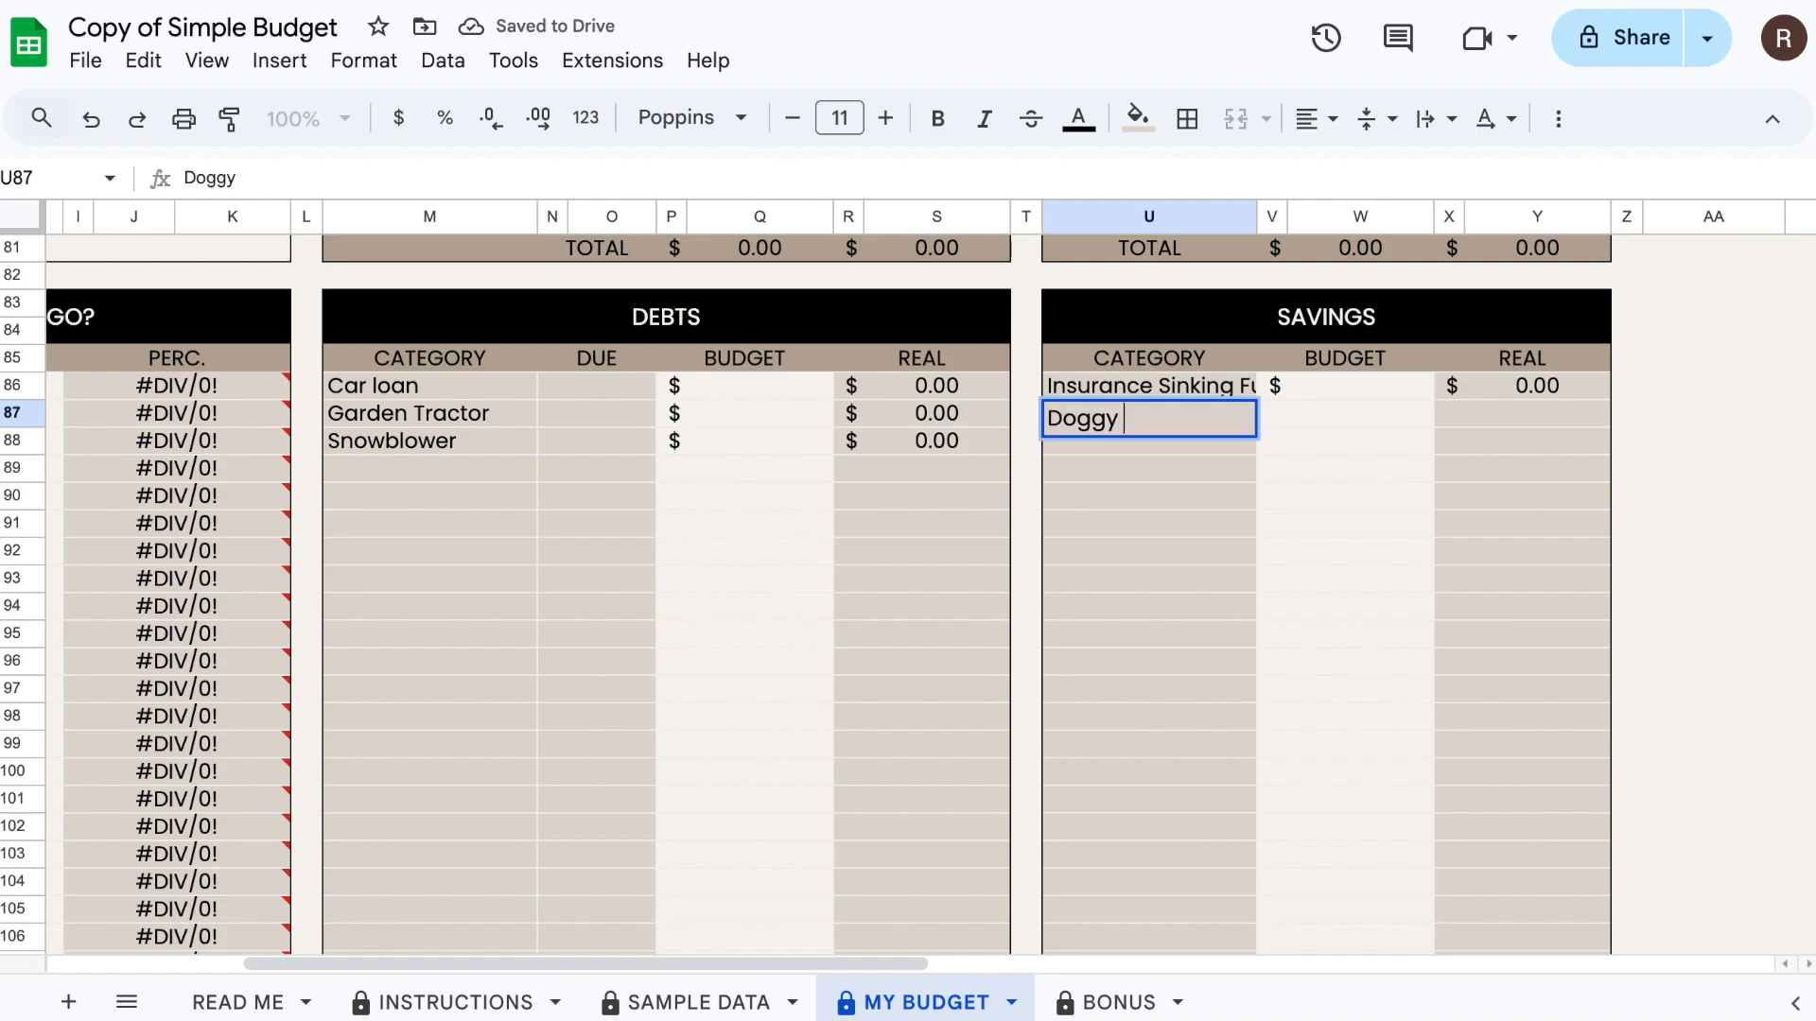
type("Sinking Fund")
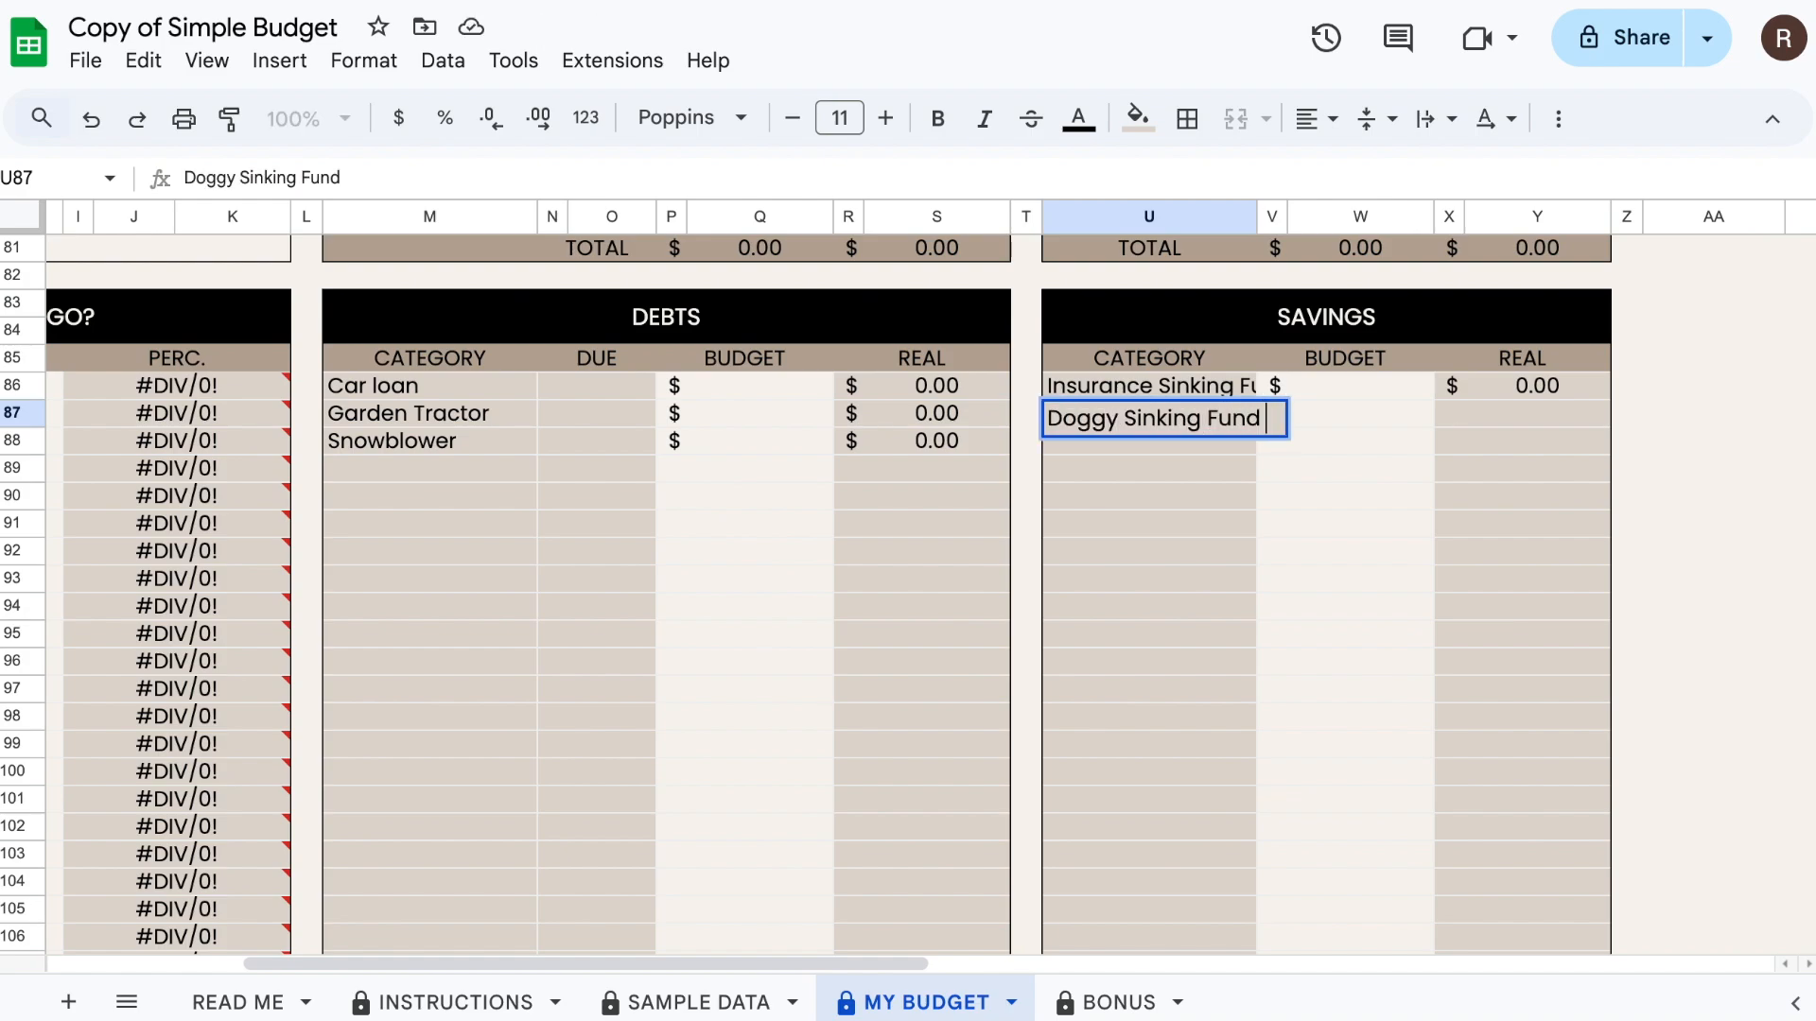
left_click(1131, 524)
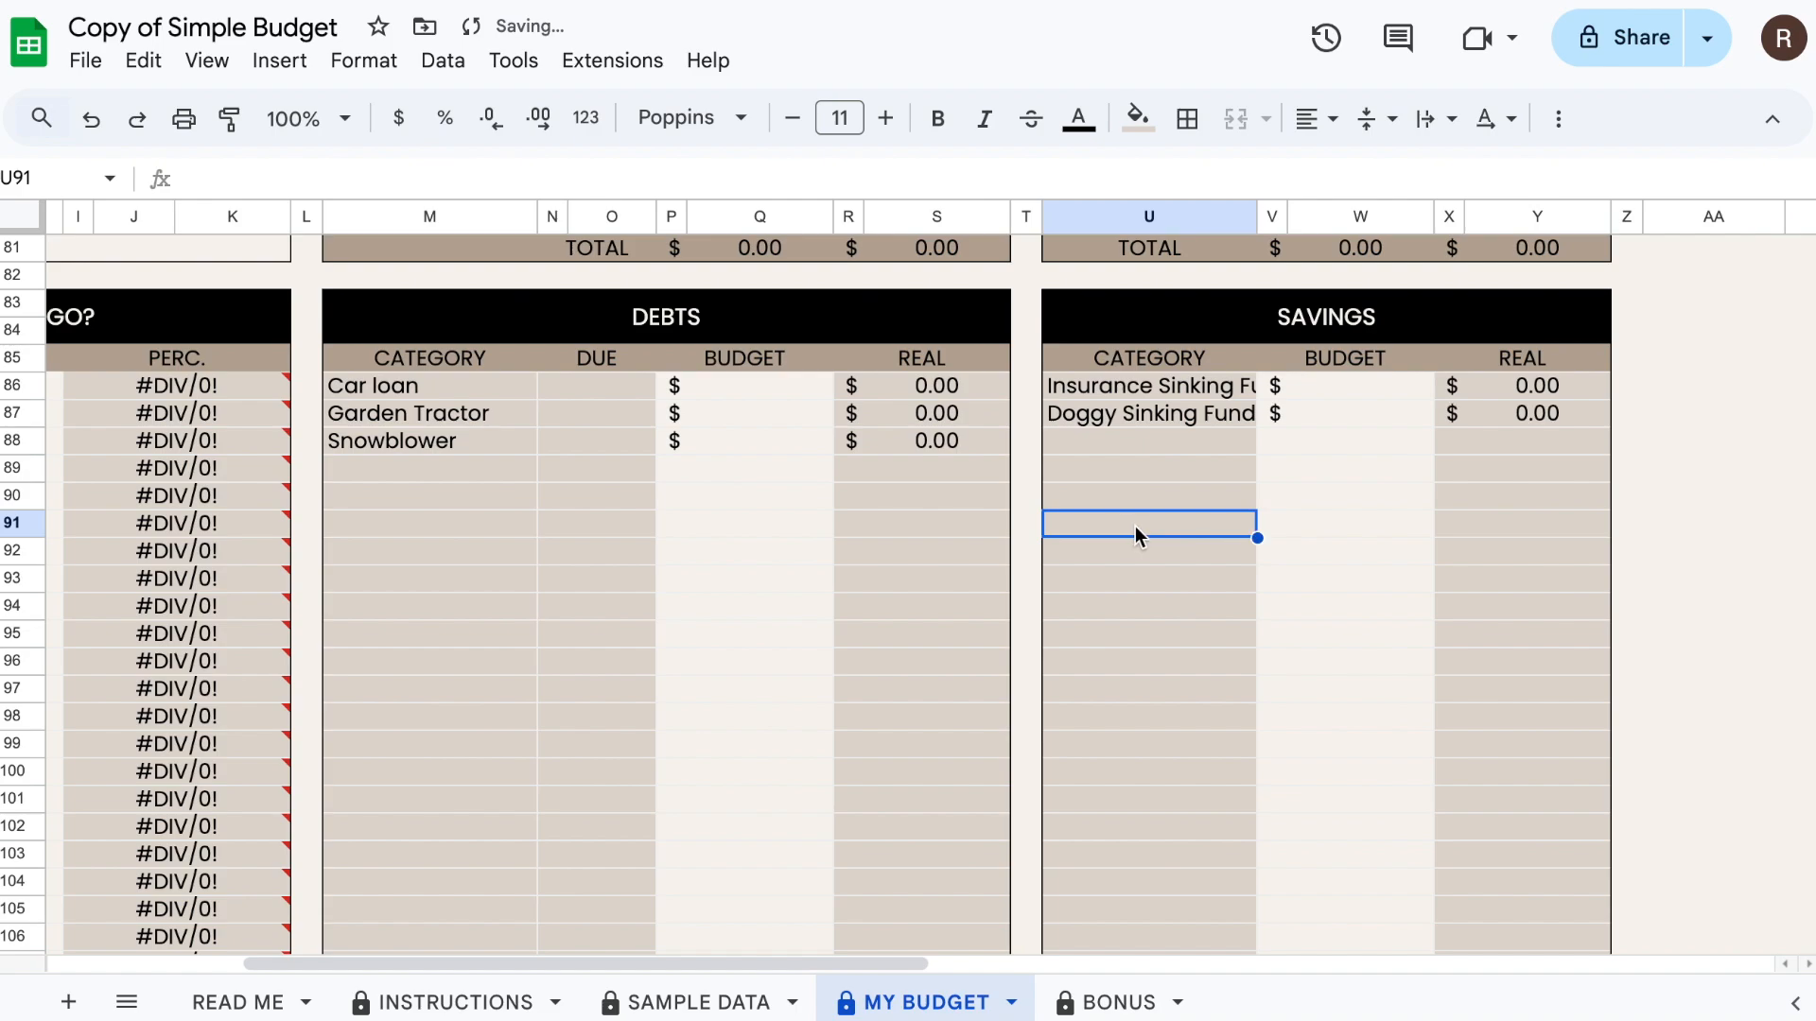
- Review the categories in the Expenses table to decide which ones need a matching sinking fund
scroll(1133, 524, "up", 2)
scroll(1140, 537, "up", 3)
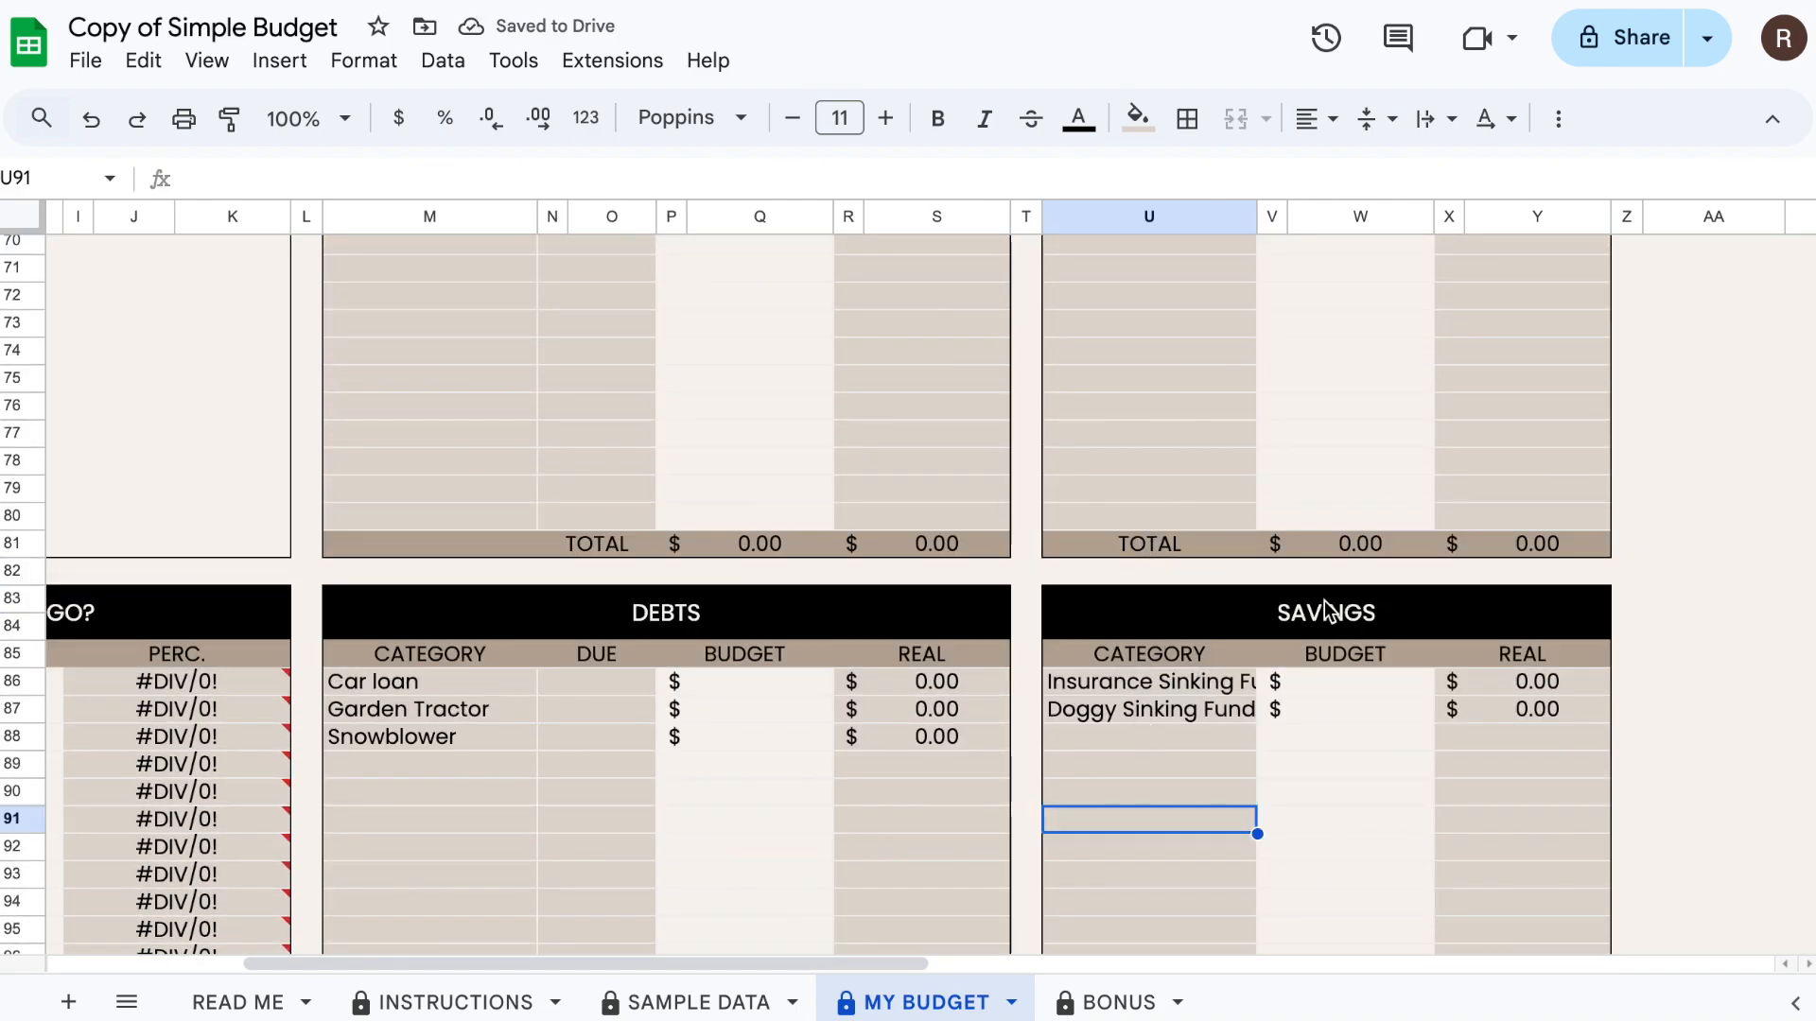
scroll(1252, 724, "up", 10)
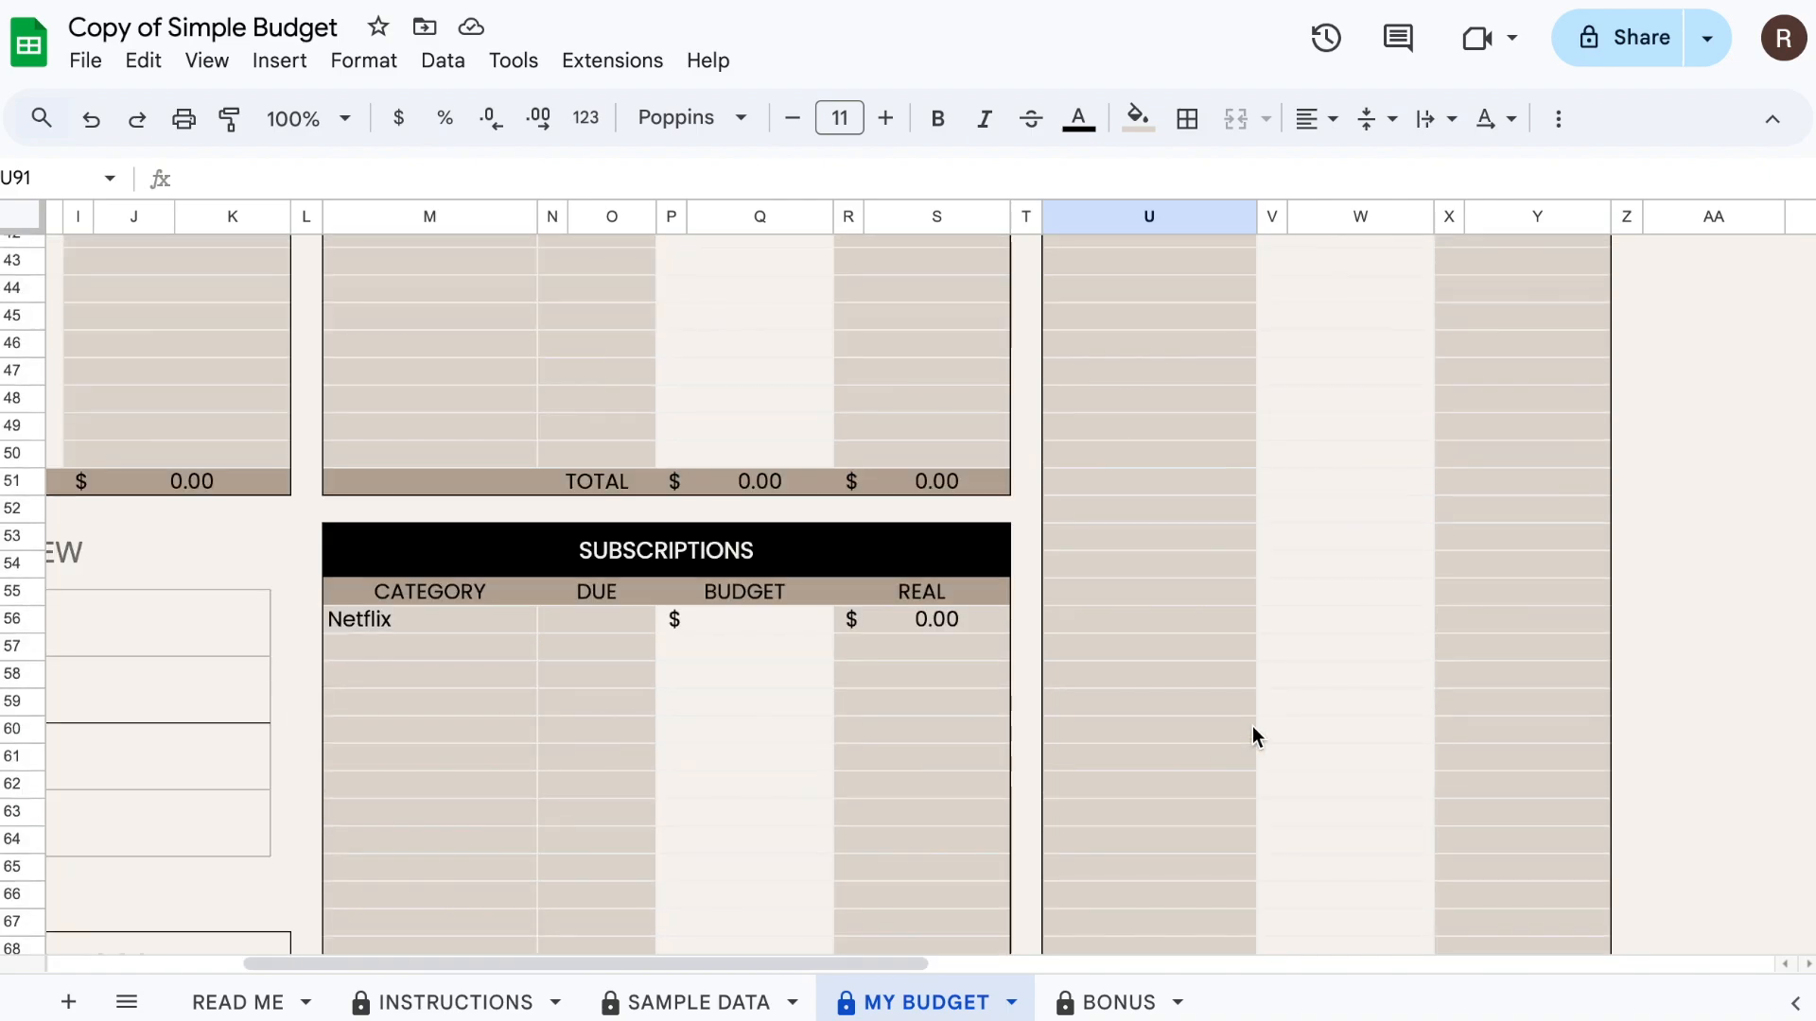
scroll(1248, 728, "up", 11)
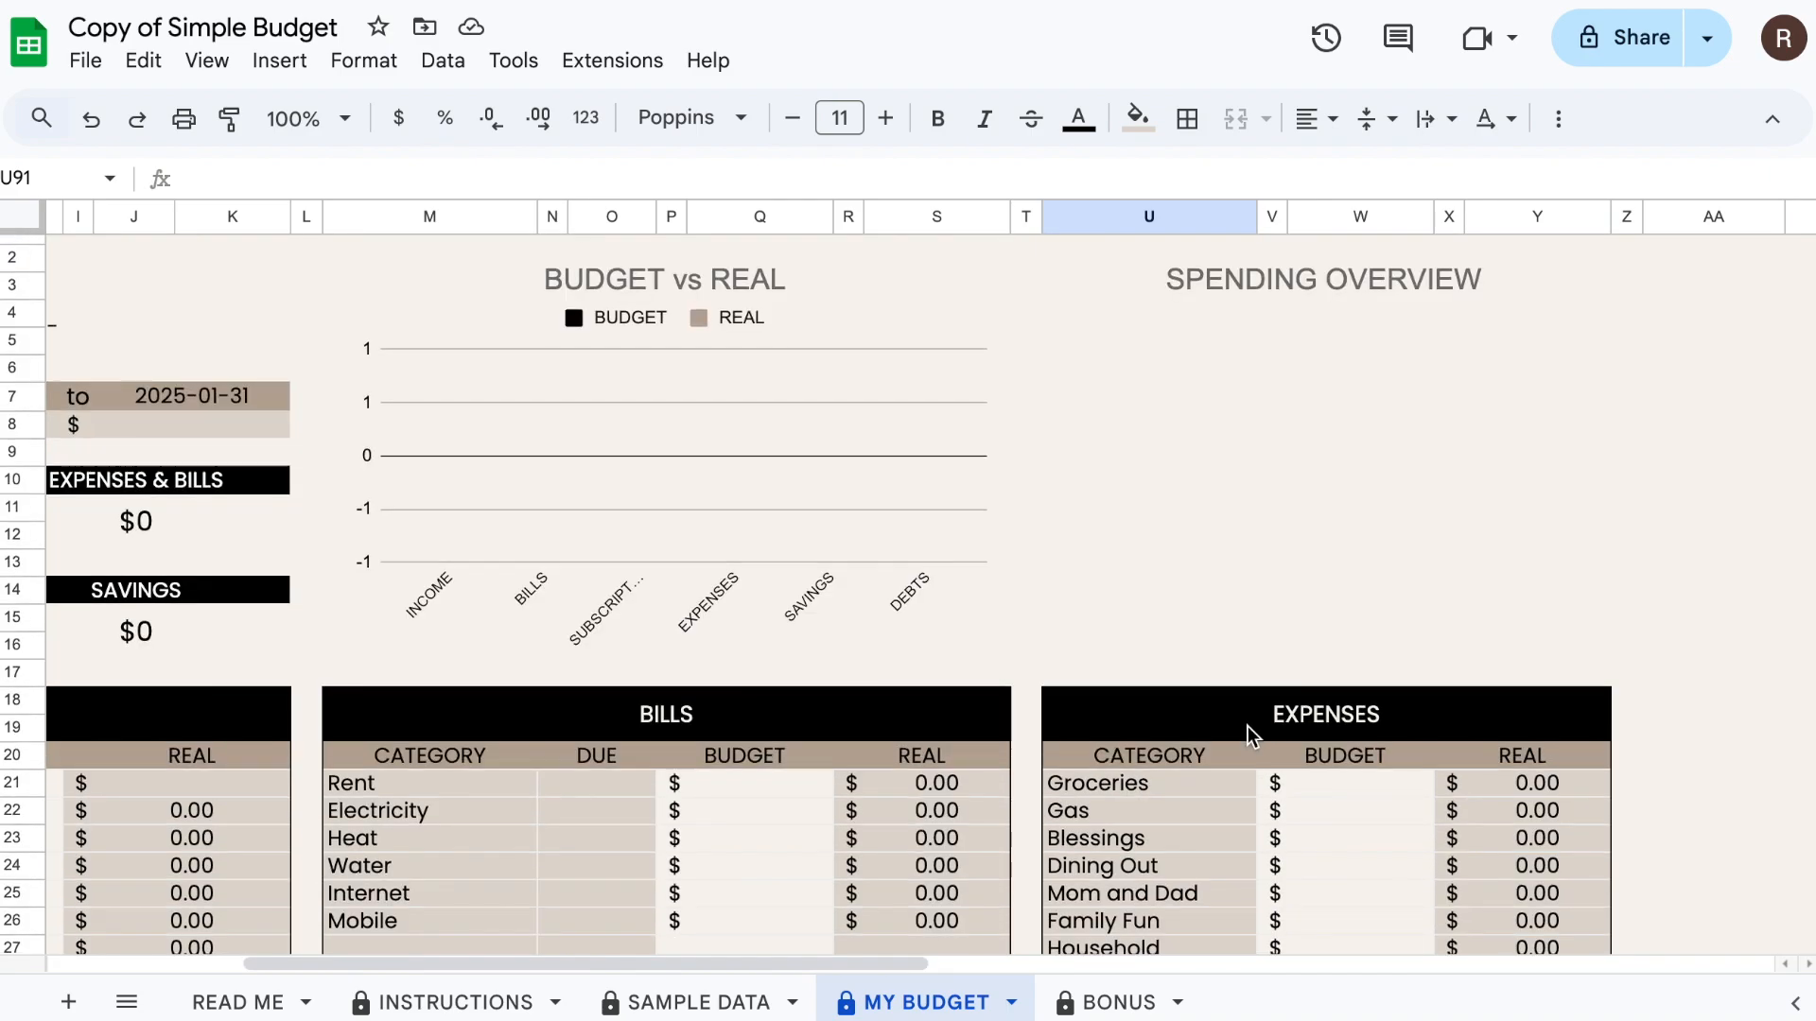
scroll(1248, 730, "down", 4)
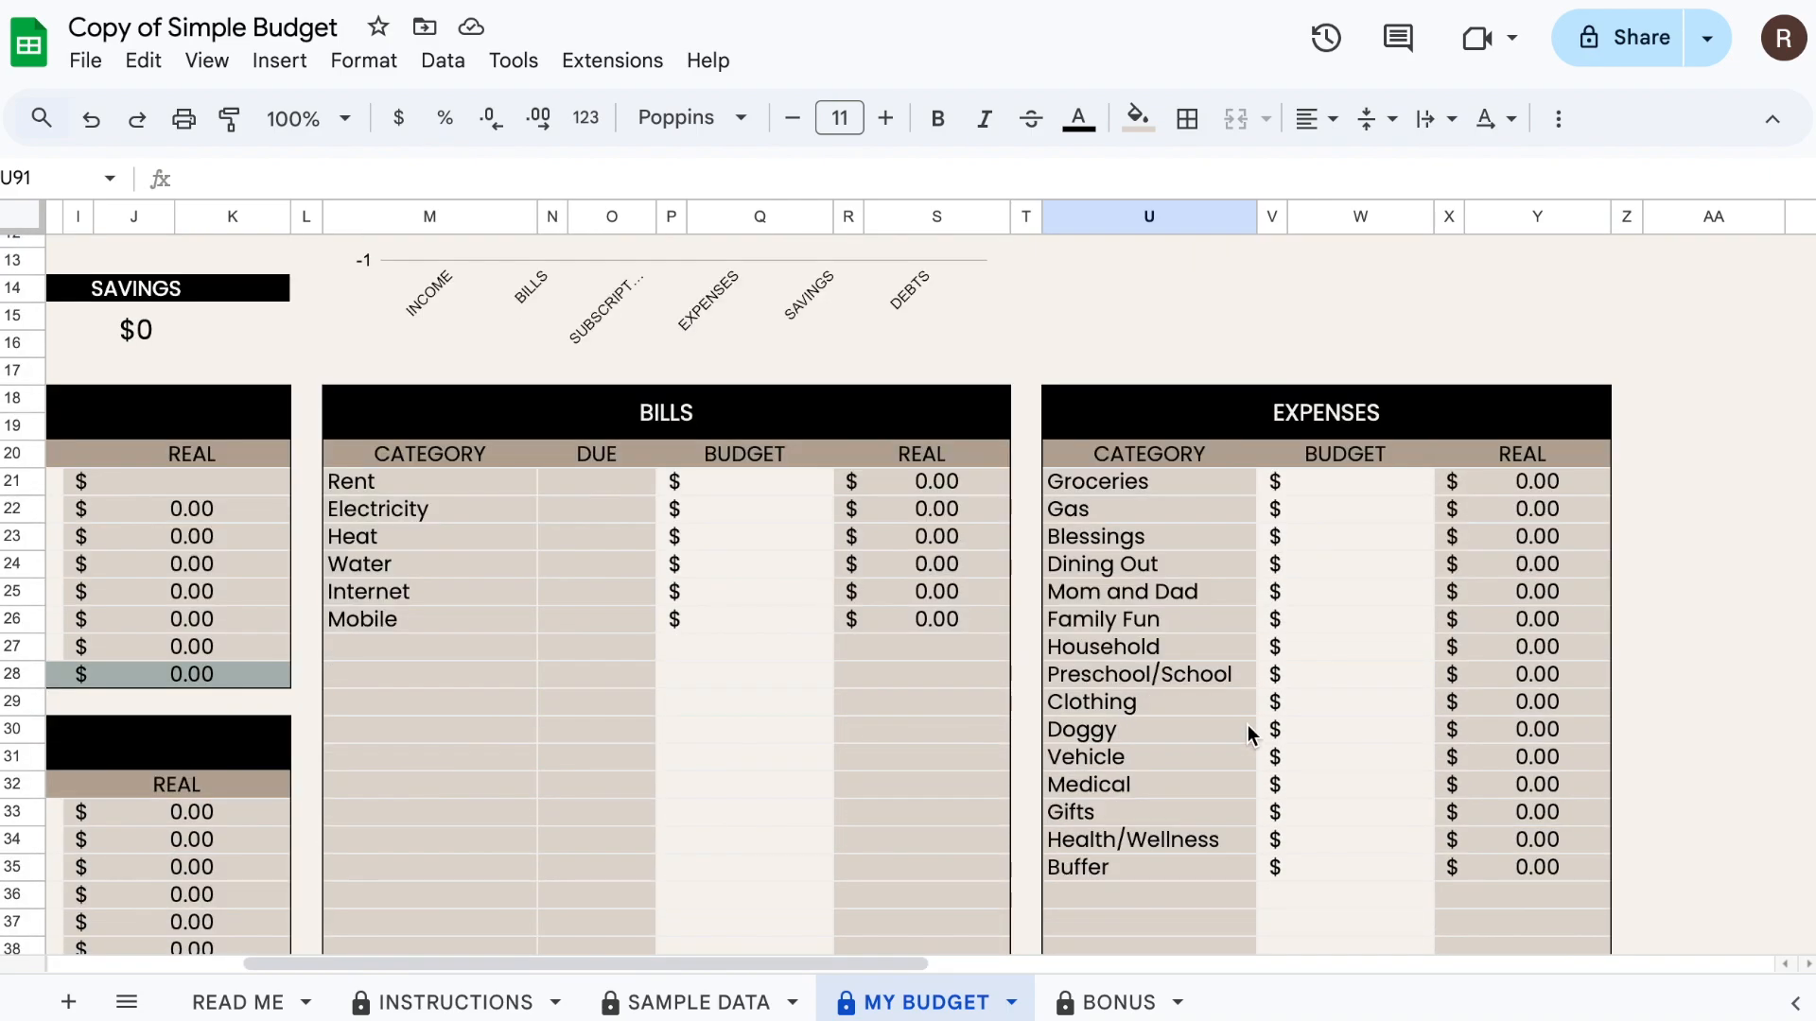
left_click(1178, 730)
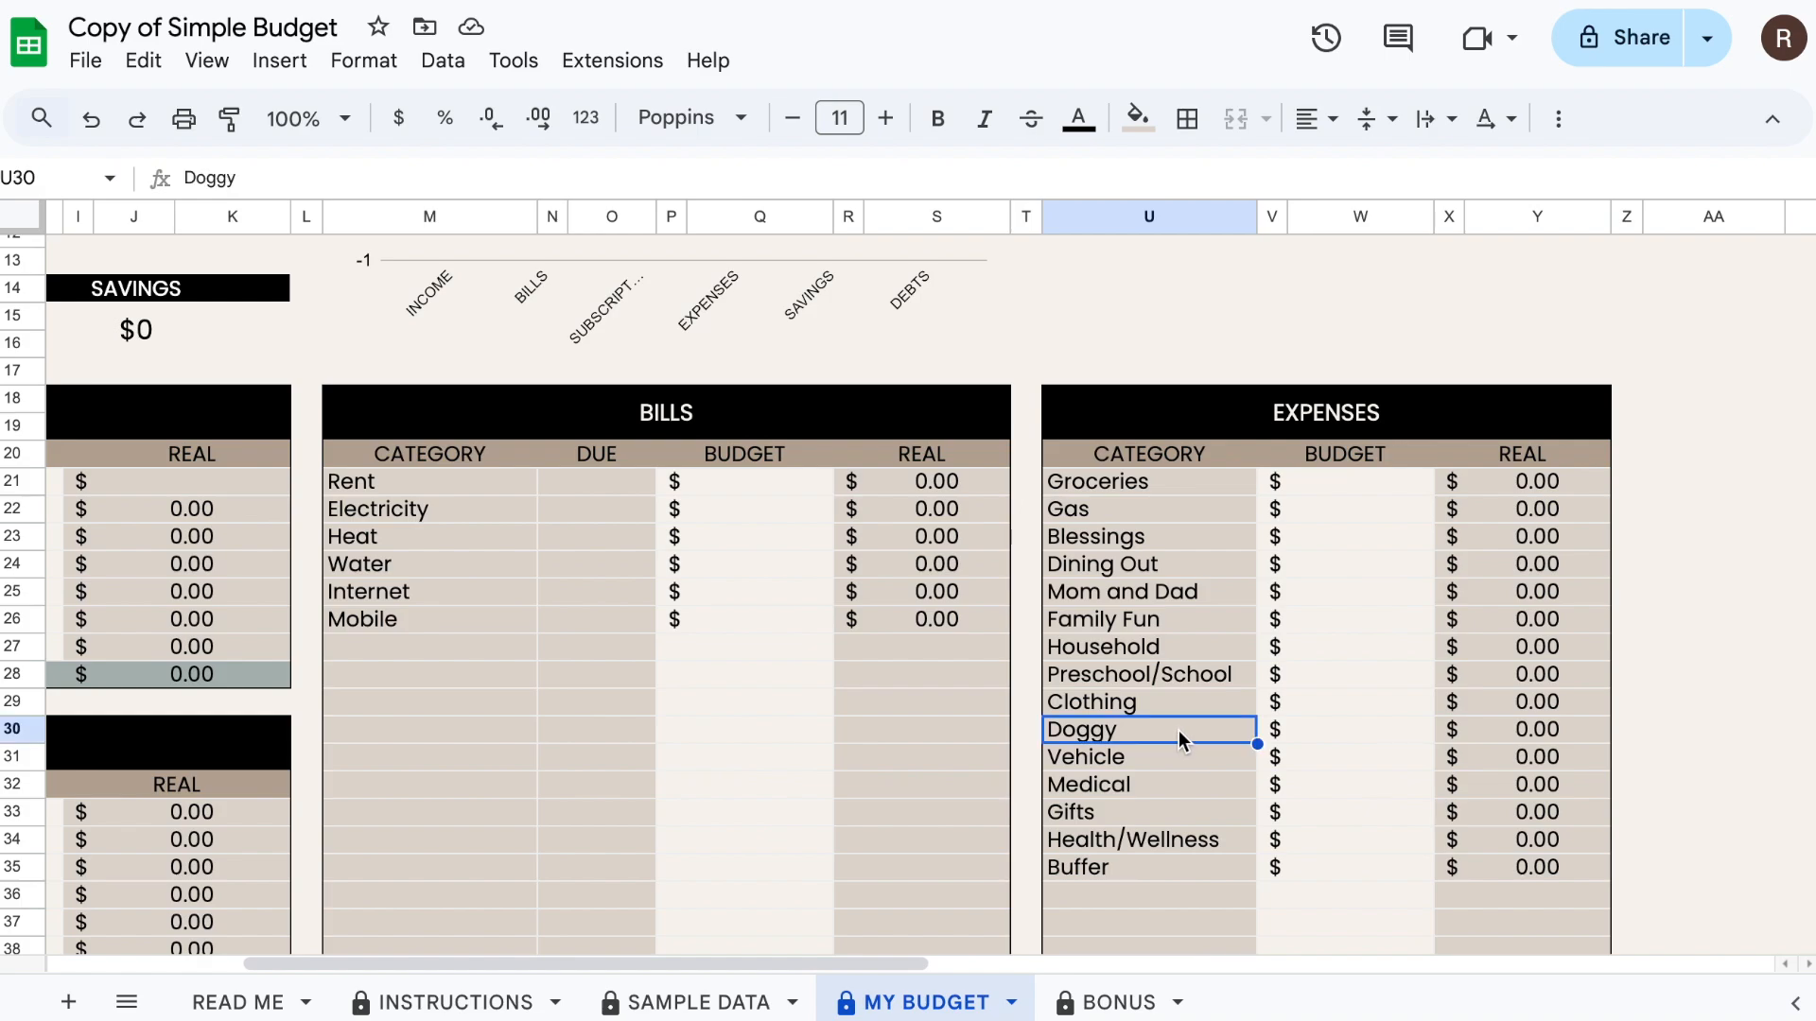
scroll(1176, 730, "down", 1)
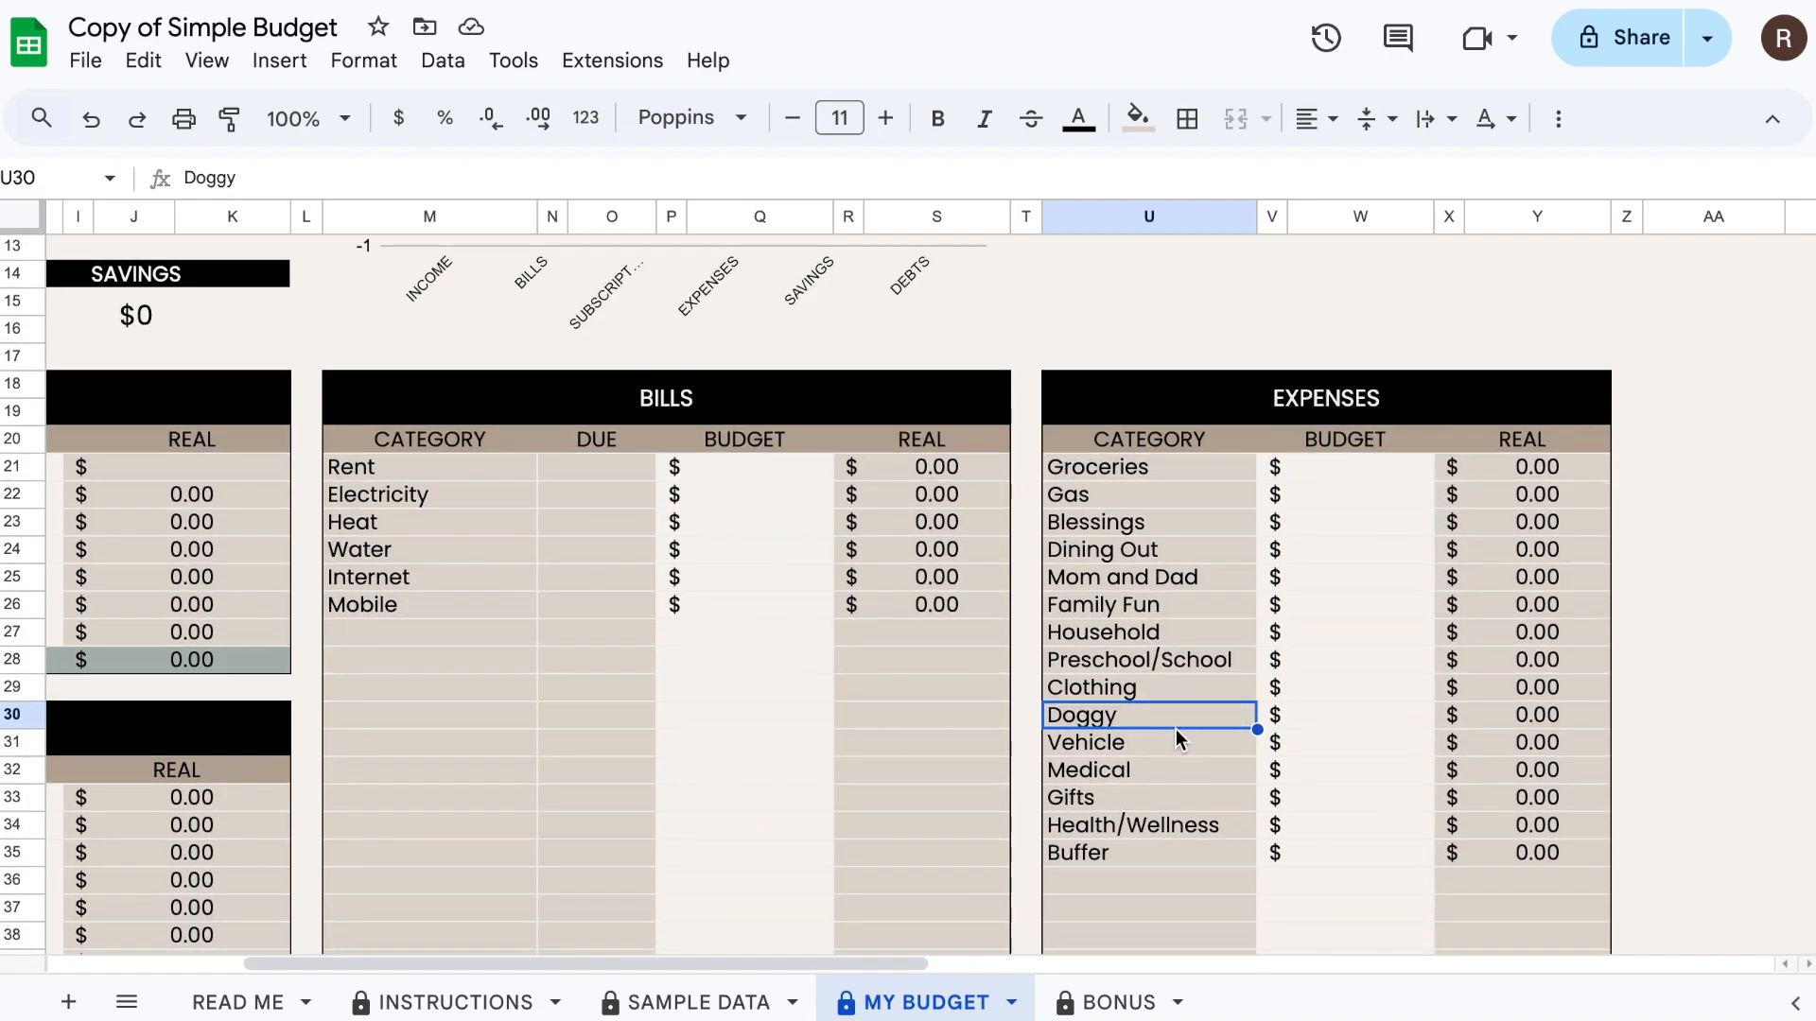
scroll(1177, 728, "down", 2)
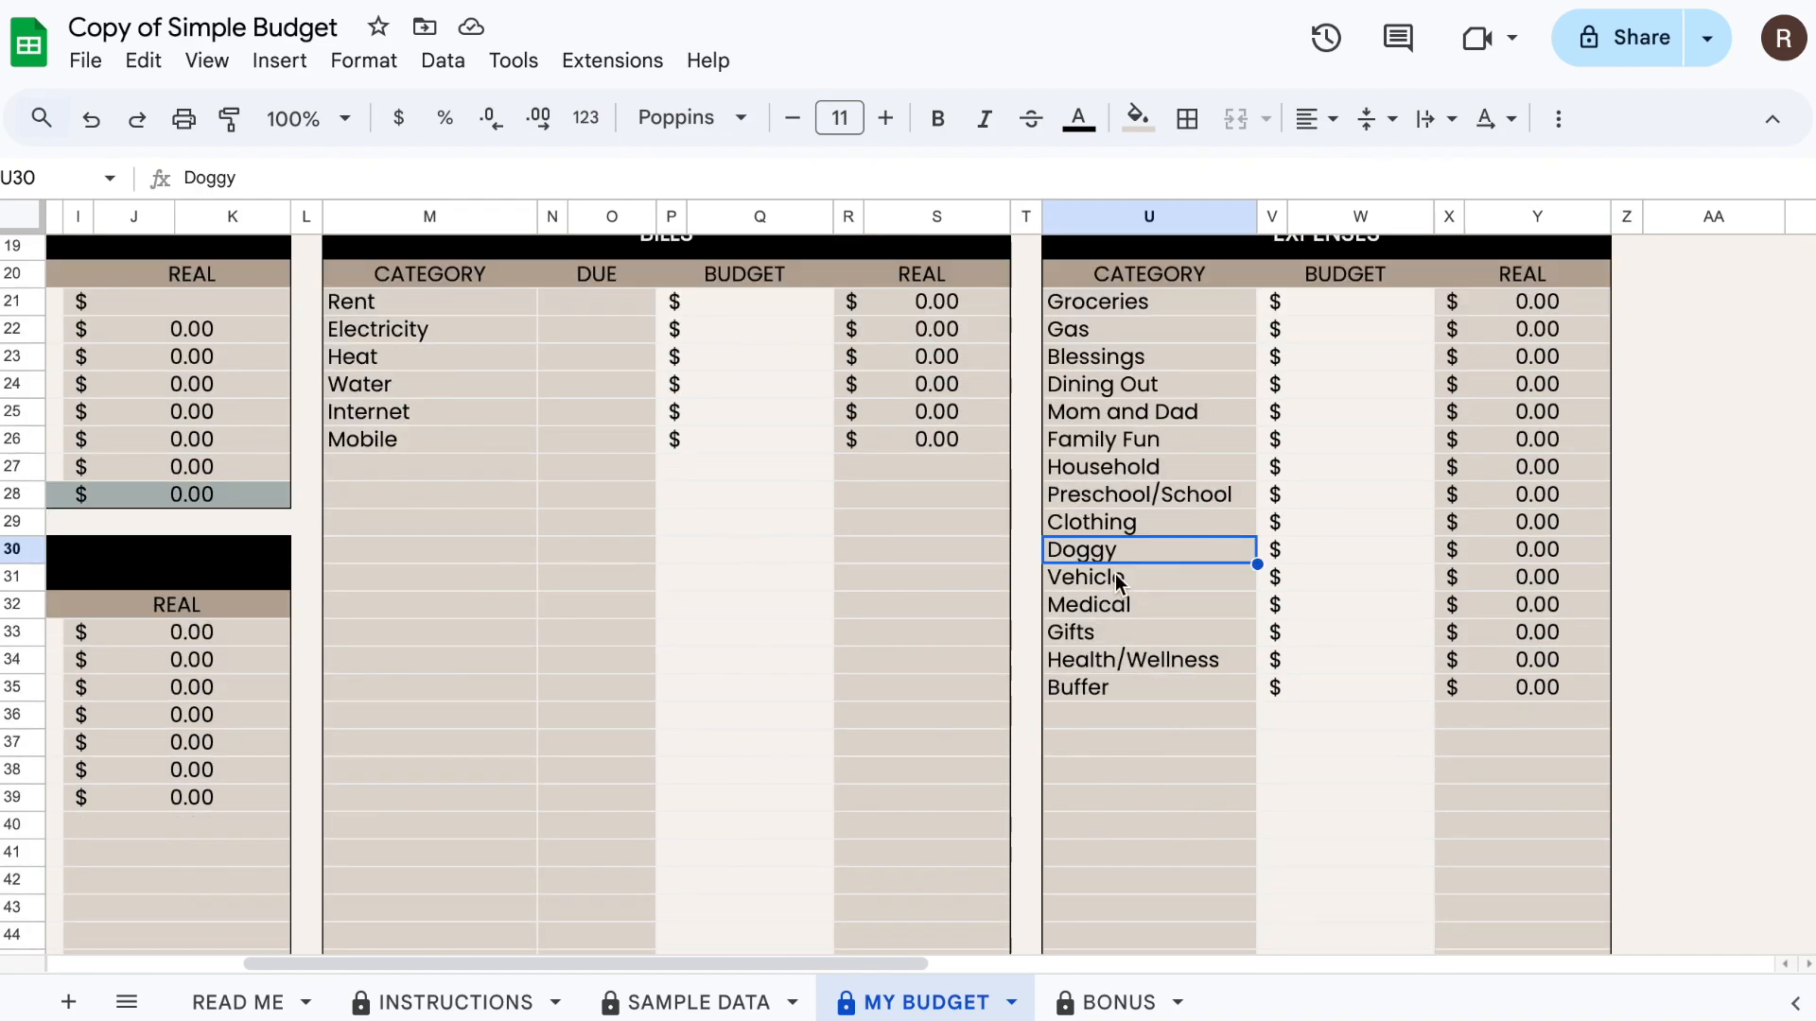
scroll(1169, 602, "up", 2)
- Add "Household Sinking Fund" as the third category of the Savings table
scroll(1164, 627, "down", 20)
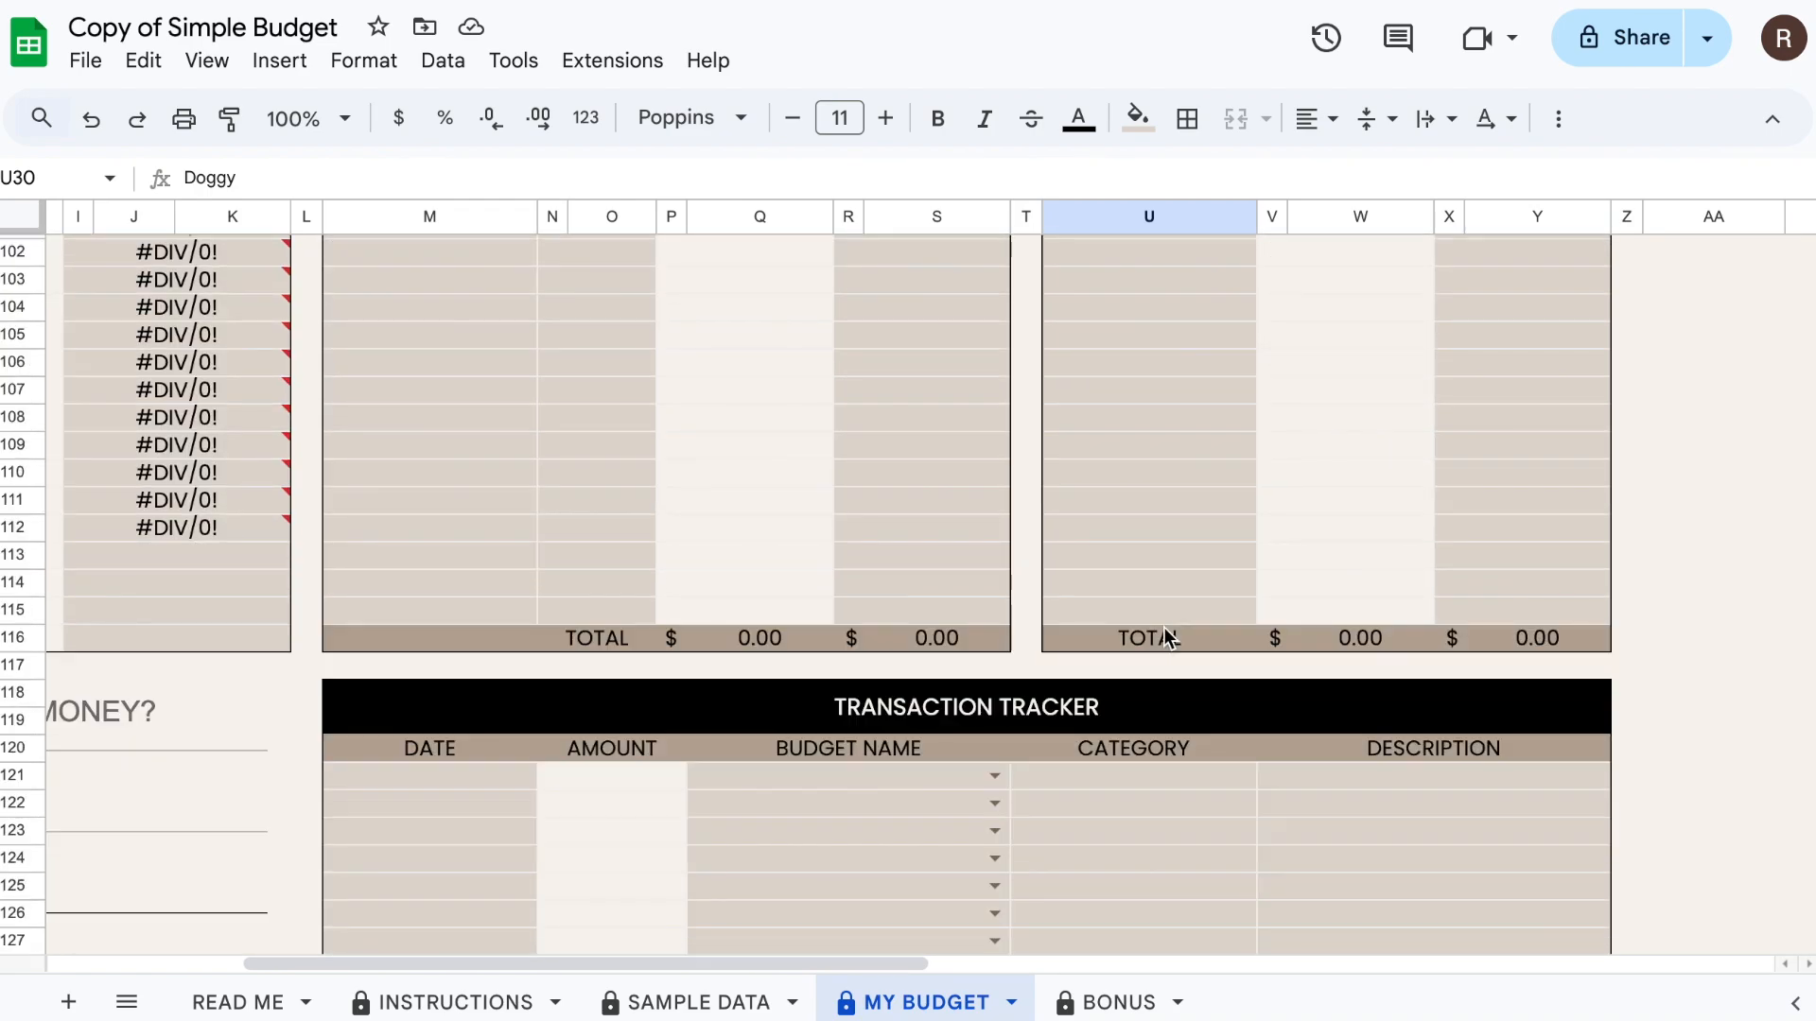
scroll(1163, 627, "up", 2)
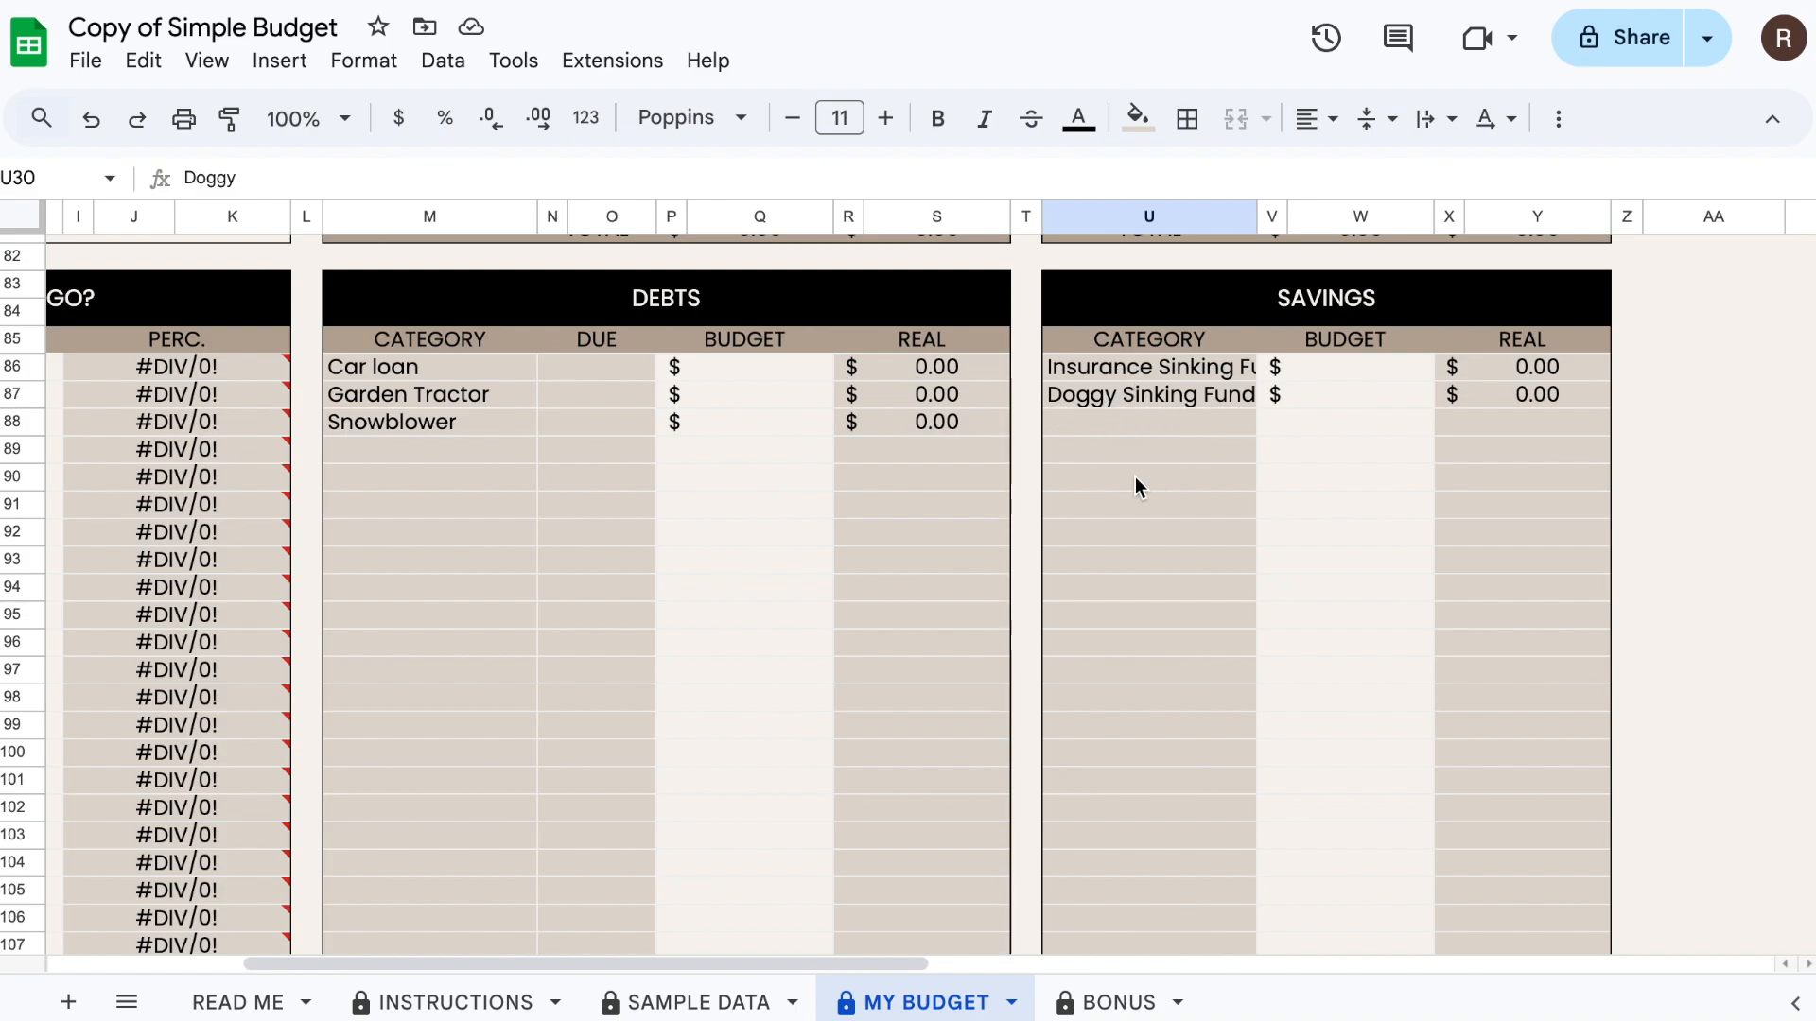
left_click(1110, 426)
double_click(1110, 429)
type("Household Sin")
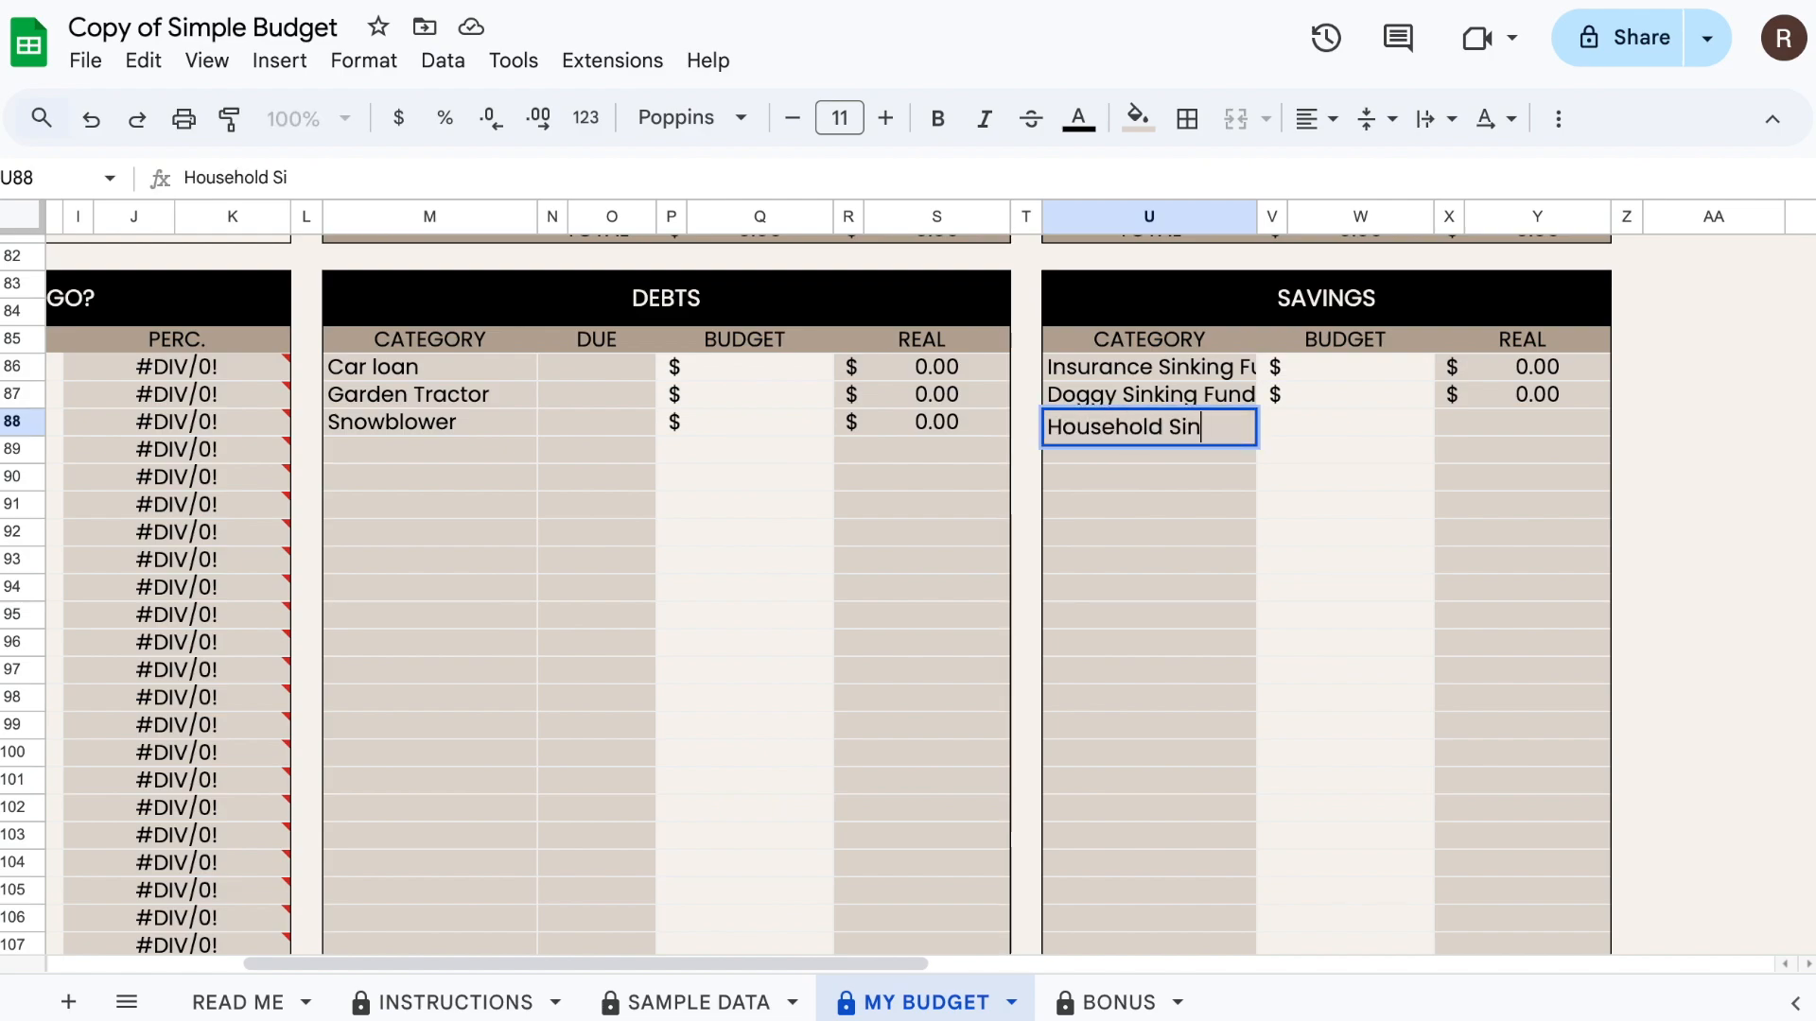
type("king Fund")
key("Return")
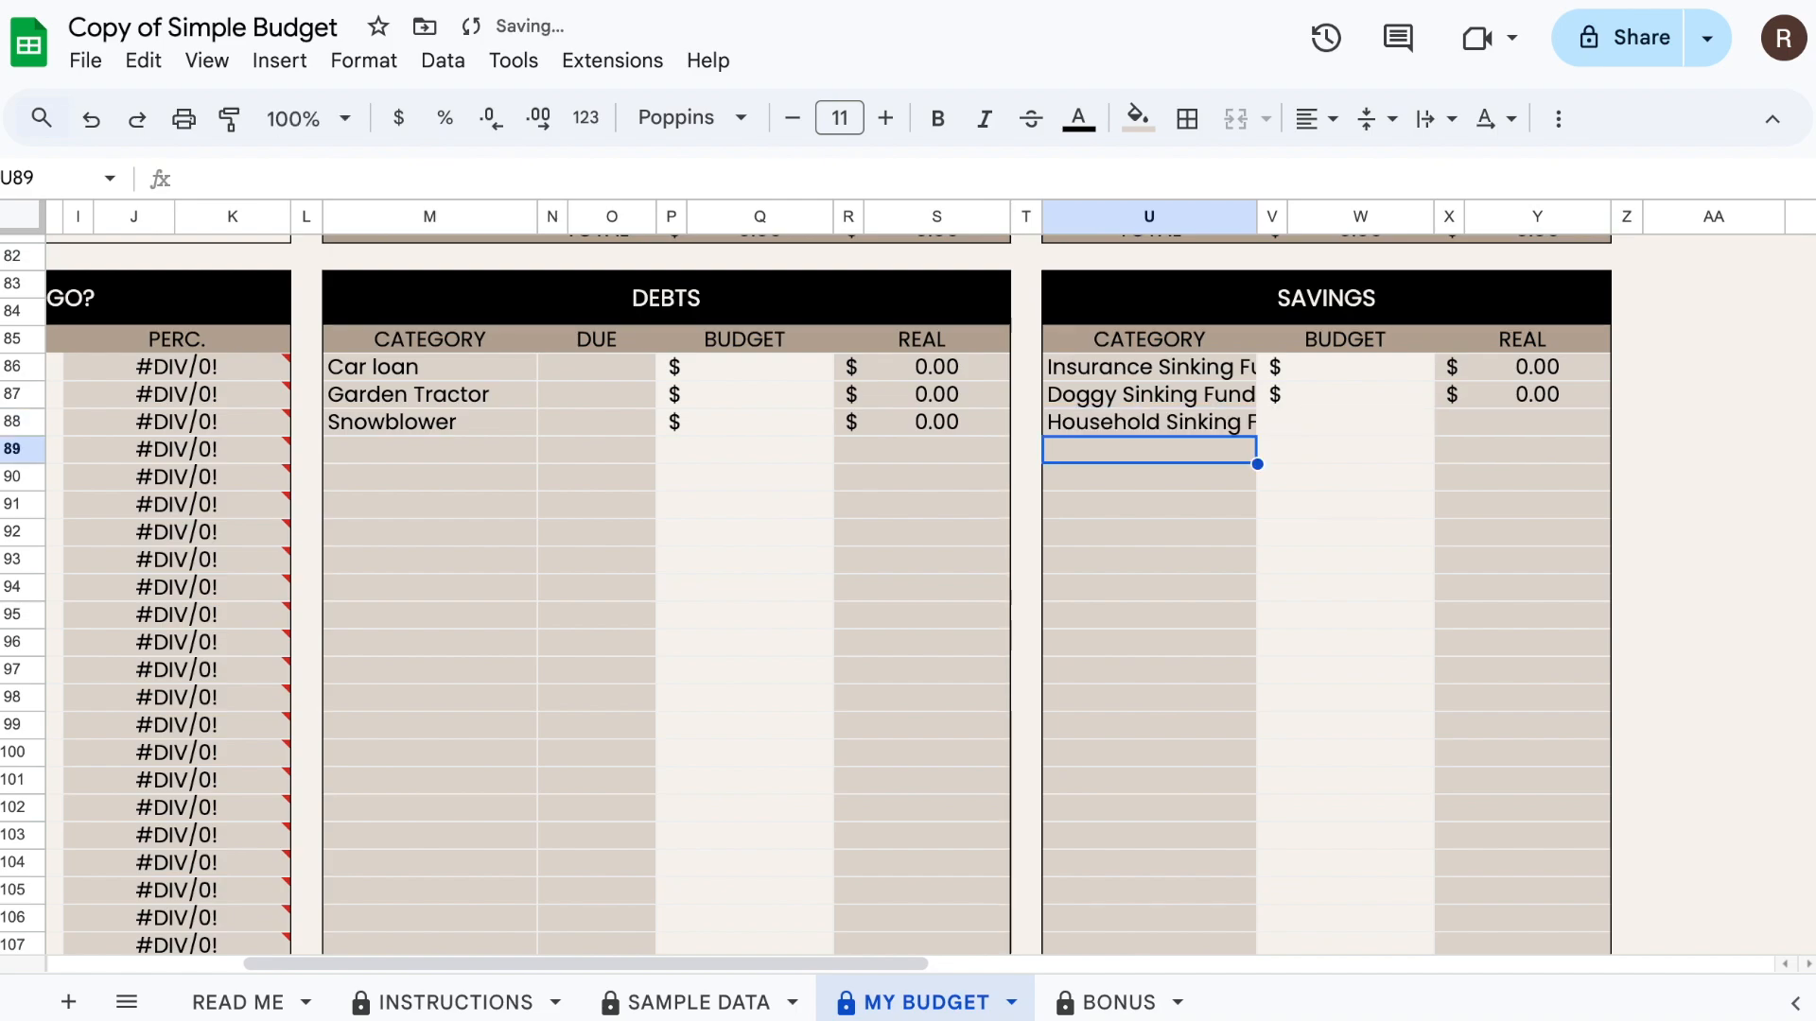
- Add the savings categories "Education Sinking Fund", "Clothing Sinking Fund" and "Vehicle Sinking Fund" below the household fund
type("Education Sinking Fund")
key("Return")
type("Clothing Sinking Fund")
key("Return")
type("Vehicle Sinking Fund")
key("Return")
- Add the savings categories "Health and Wellness", "TFSA", "RRSP", "RESP" and "FHSA" below the vehicle fund
type("Health and")
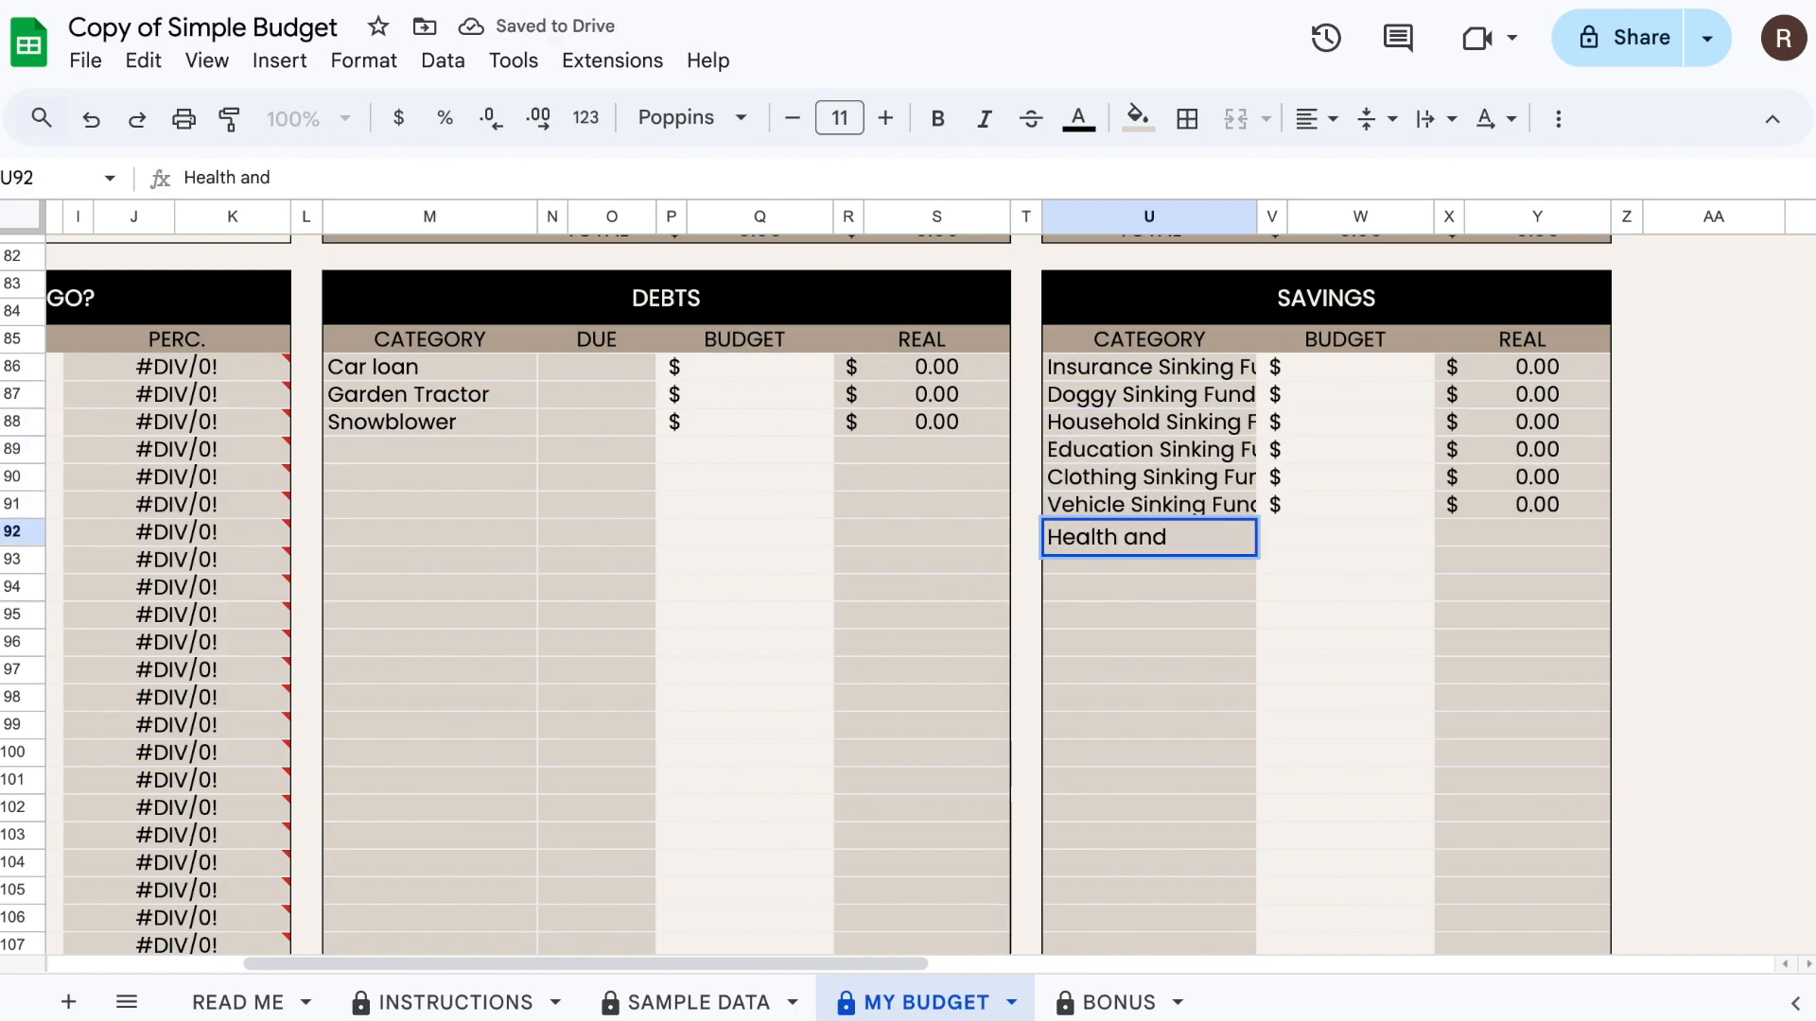
type(" Wellness")
key("Return")
type("TFSA")
key("Return")
type("RRSP RESP FHSA")
key("Return")
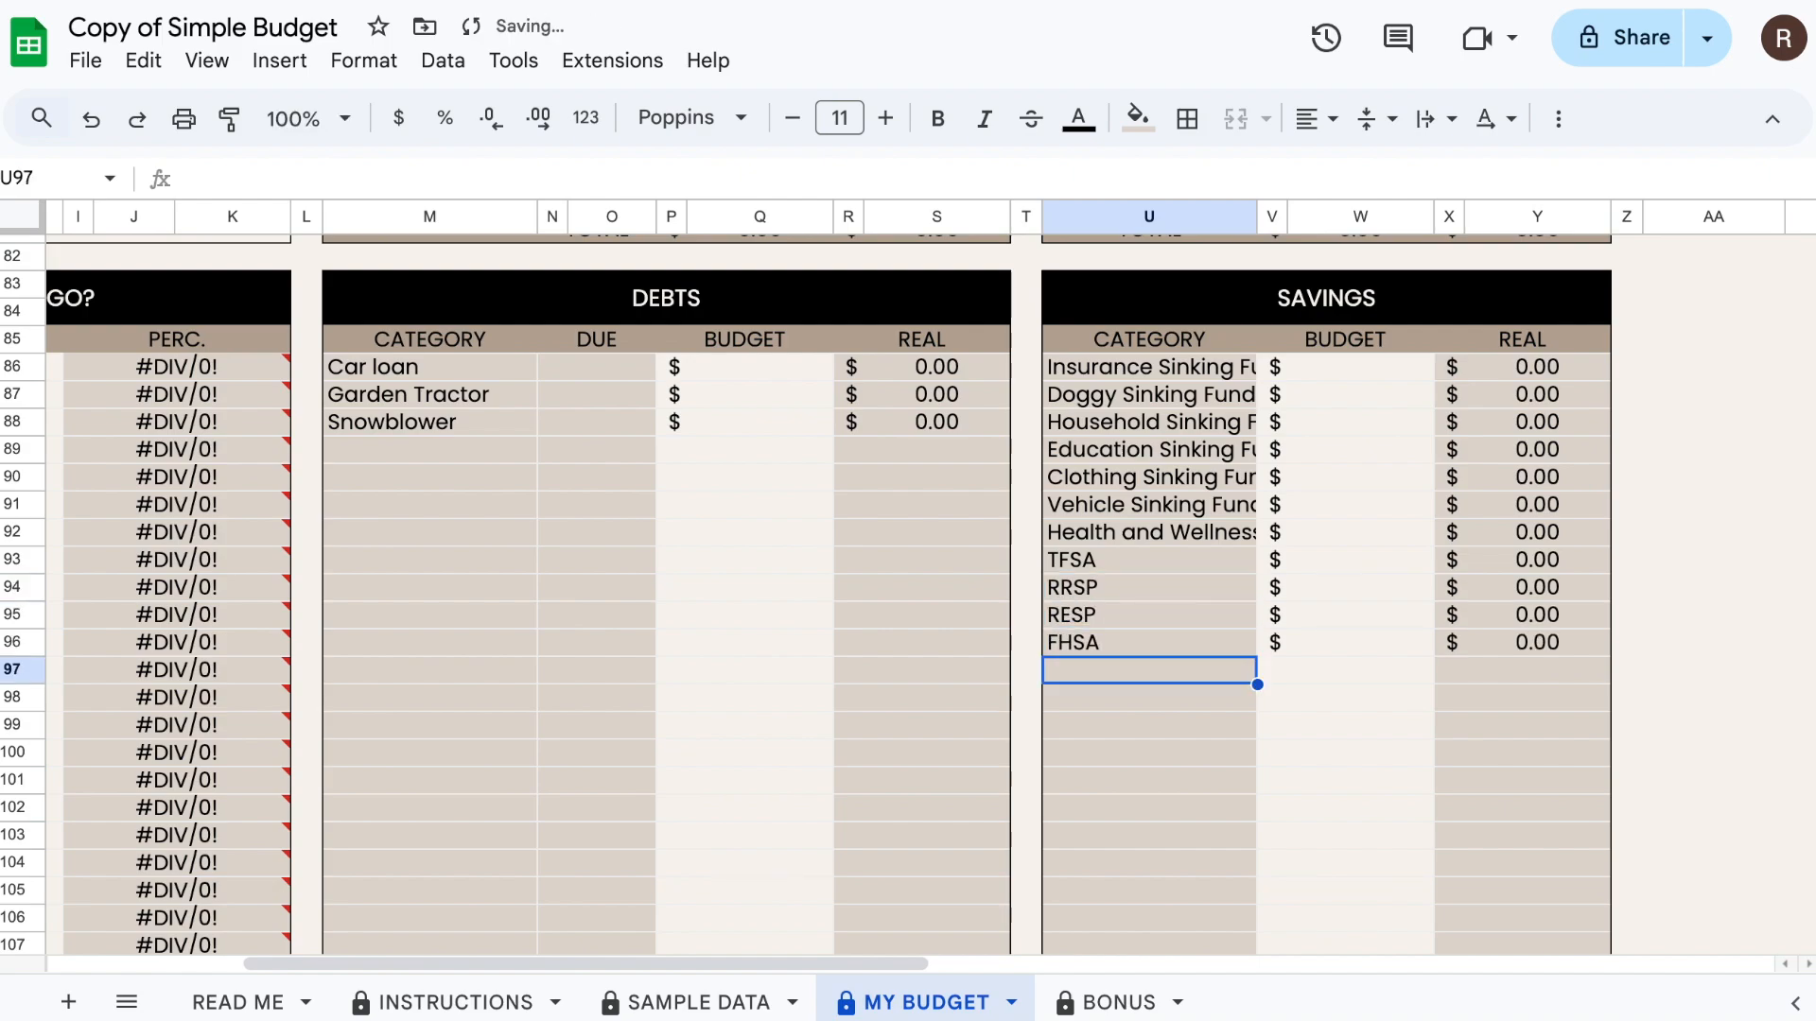
- Duplicate the completed MY BUDGET sheet to create a working copy for a single month
scroll(1180, 422, "up", 4)
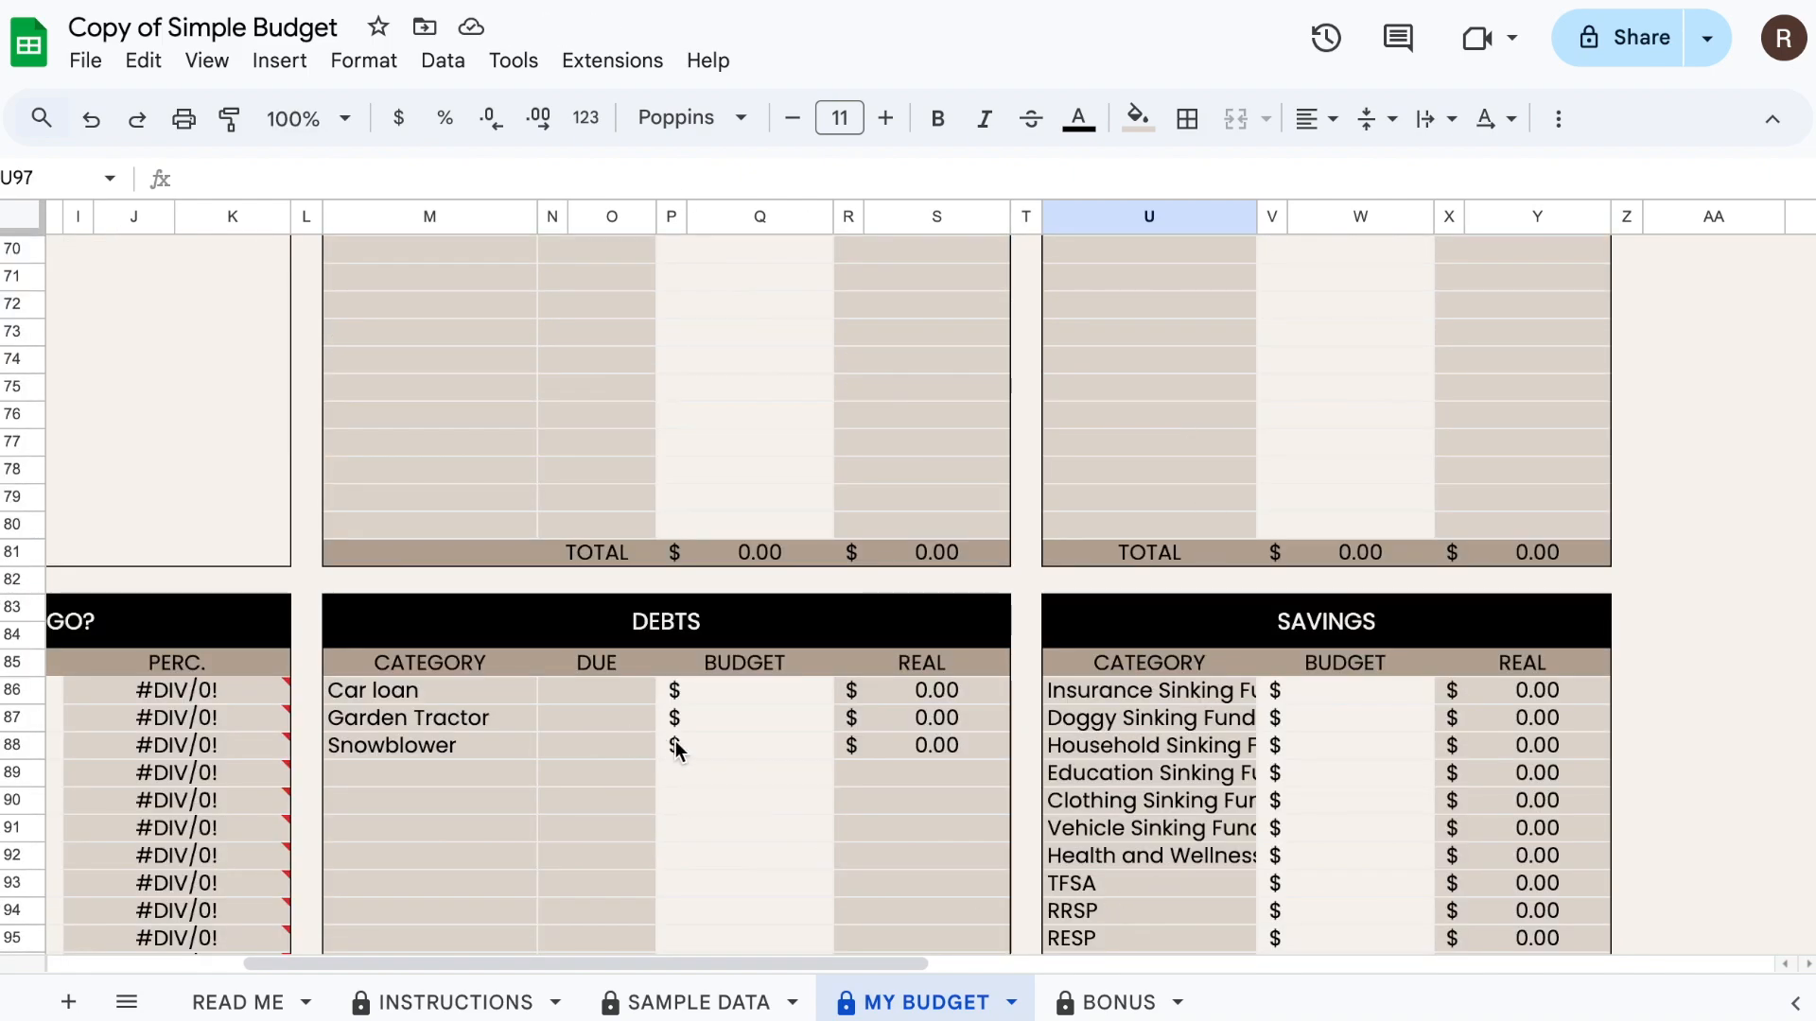
scroll(1062, 705, "up", 8)
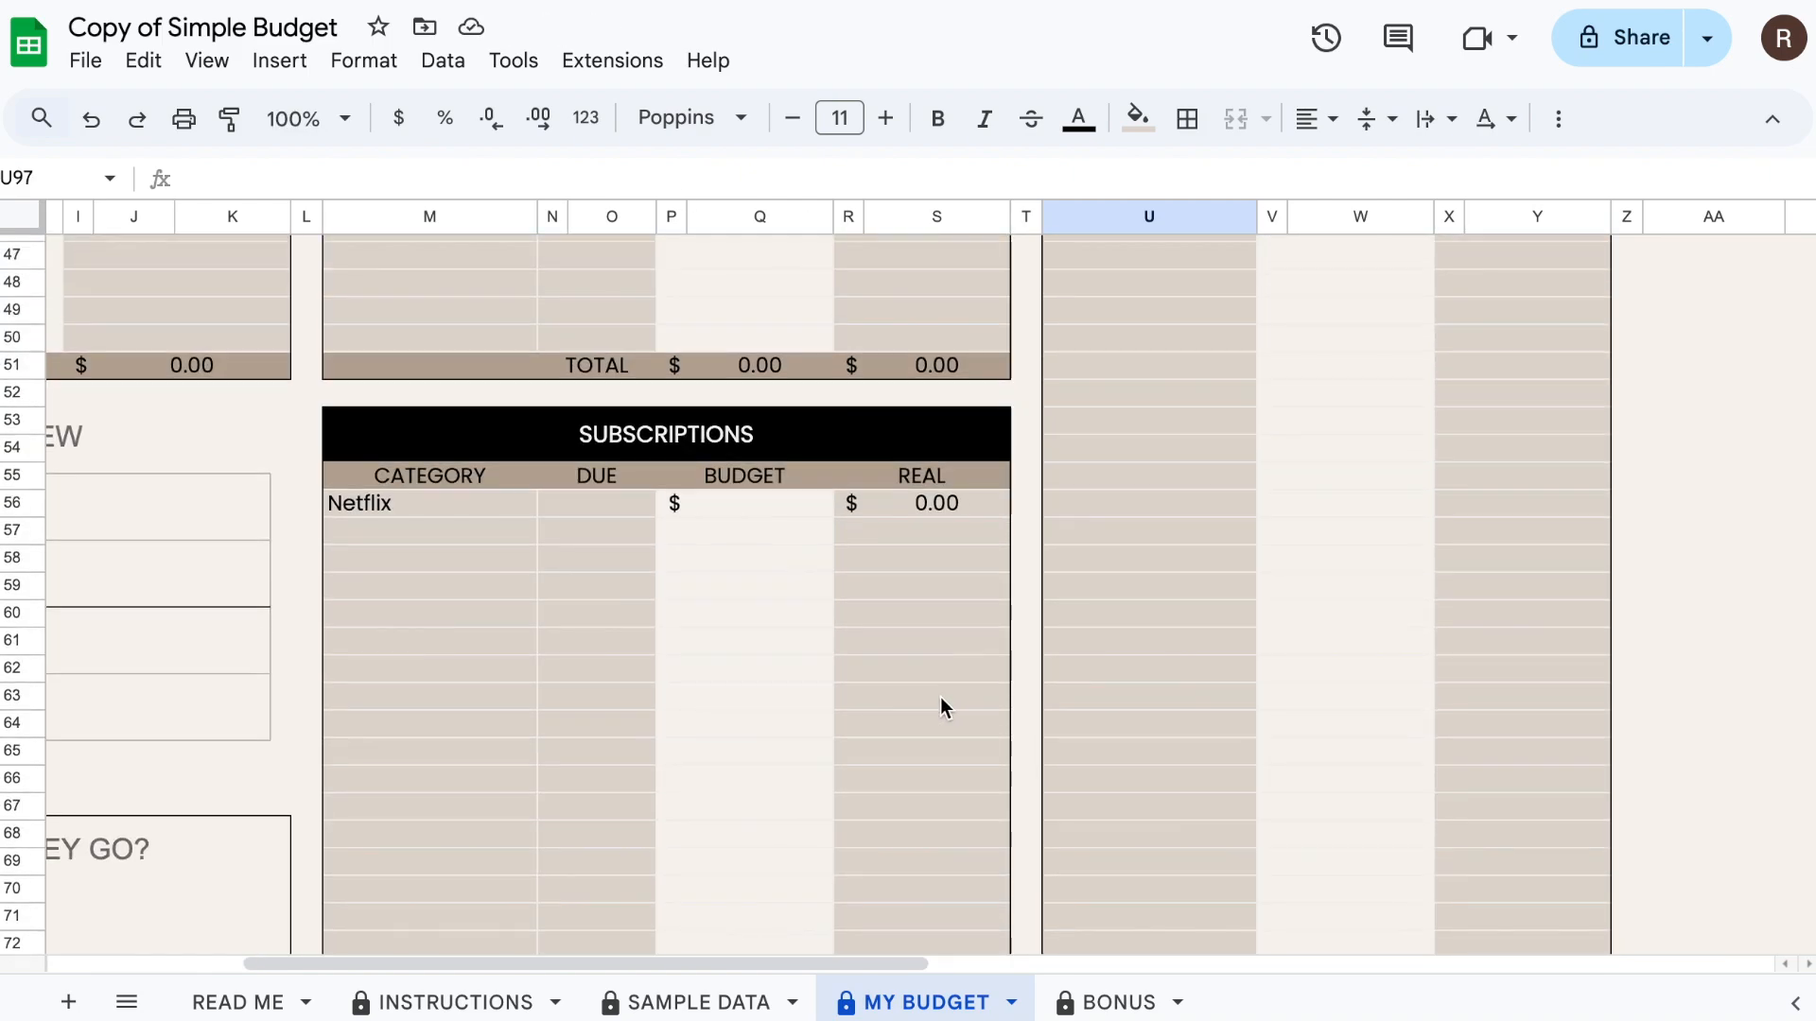
scroll(936, 711, "up", 15)
scroll(719, 728, "left", 5)
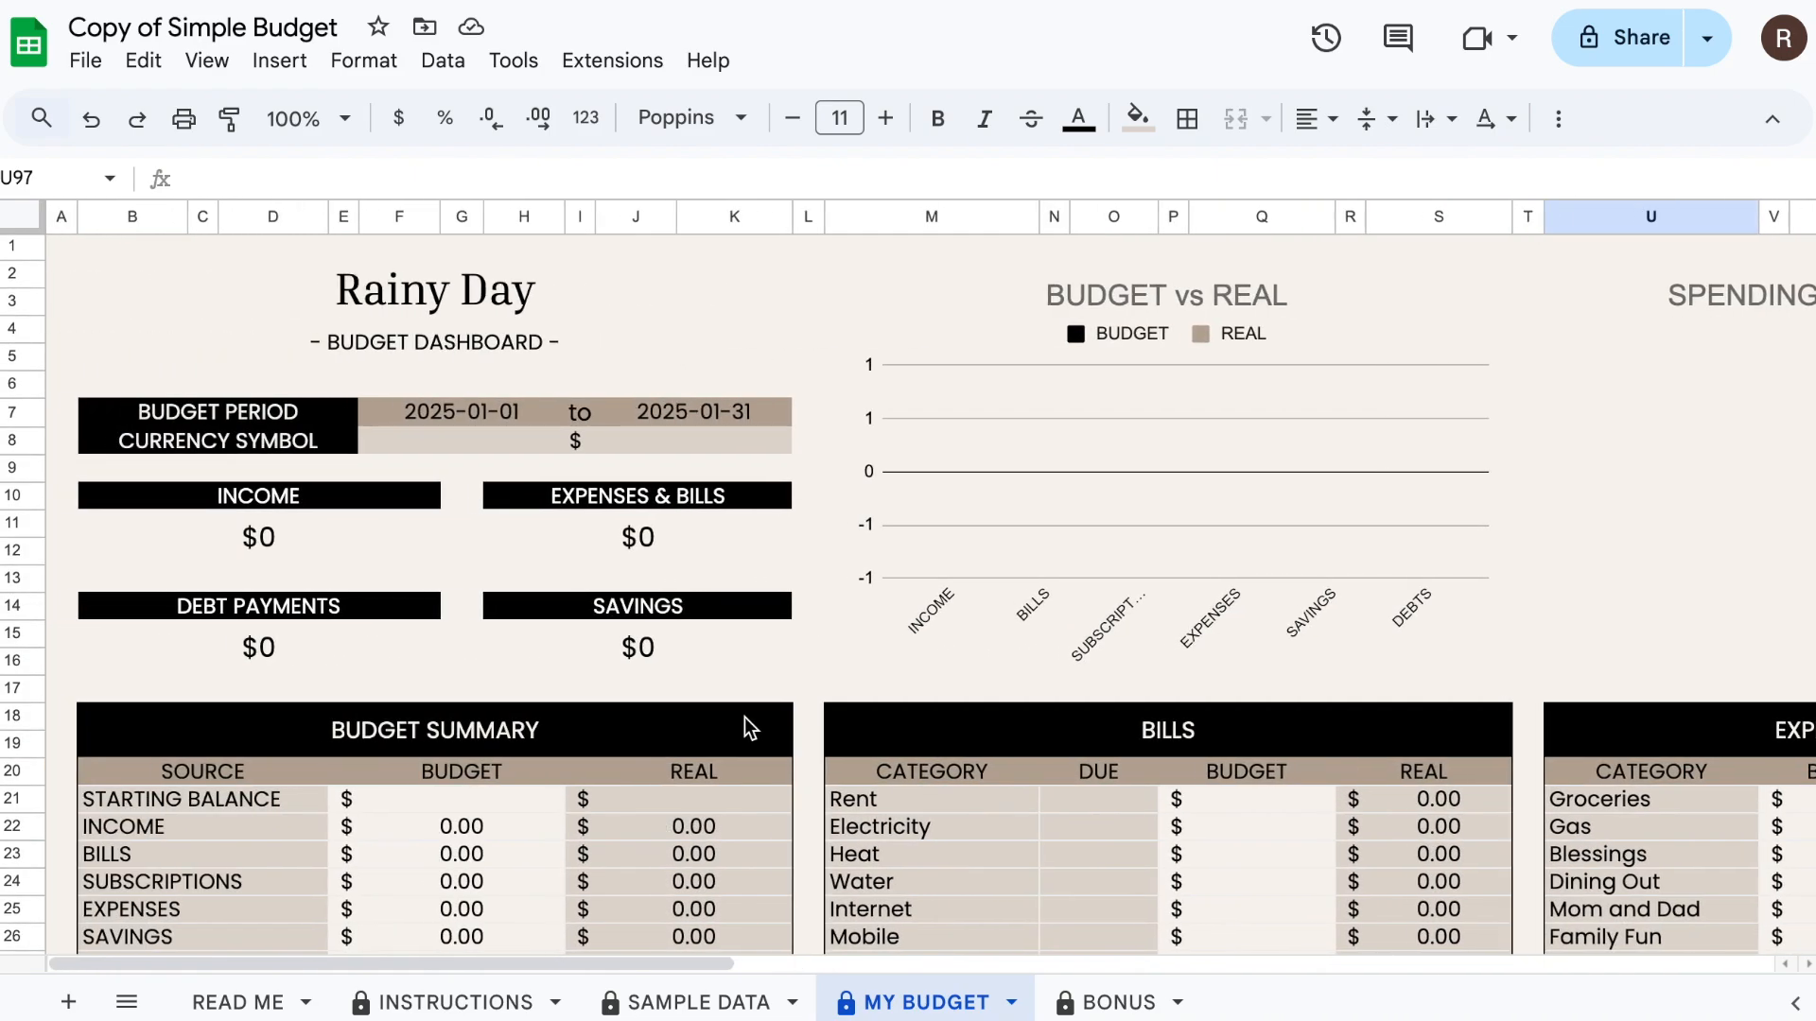
scroll(745, 717, "down", 10)
scroll(745, 722, "up", 2)
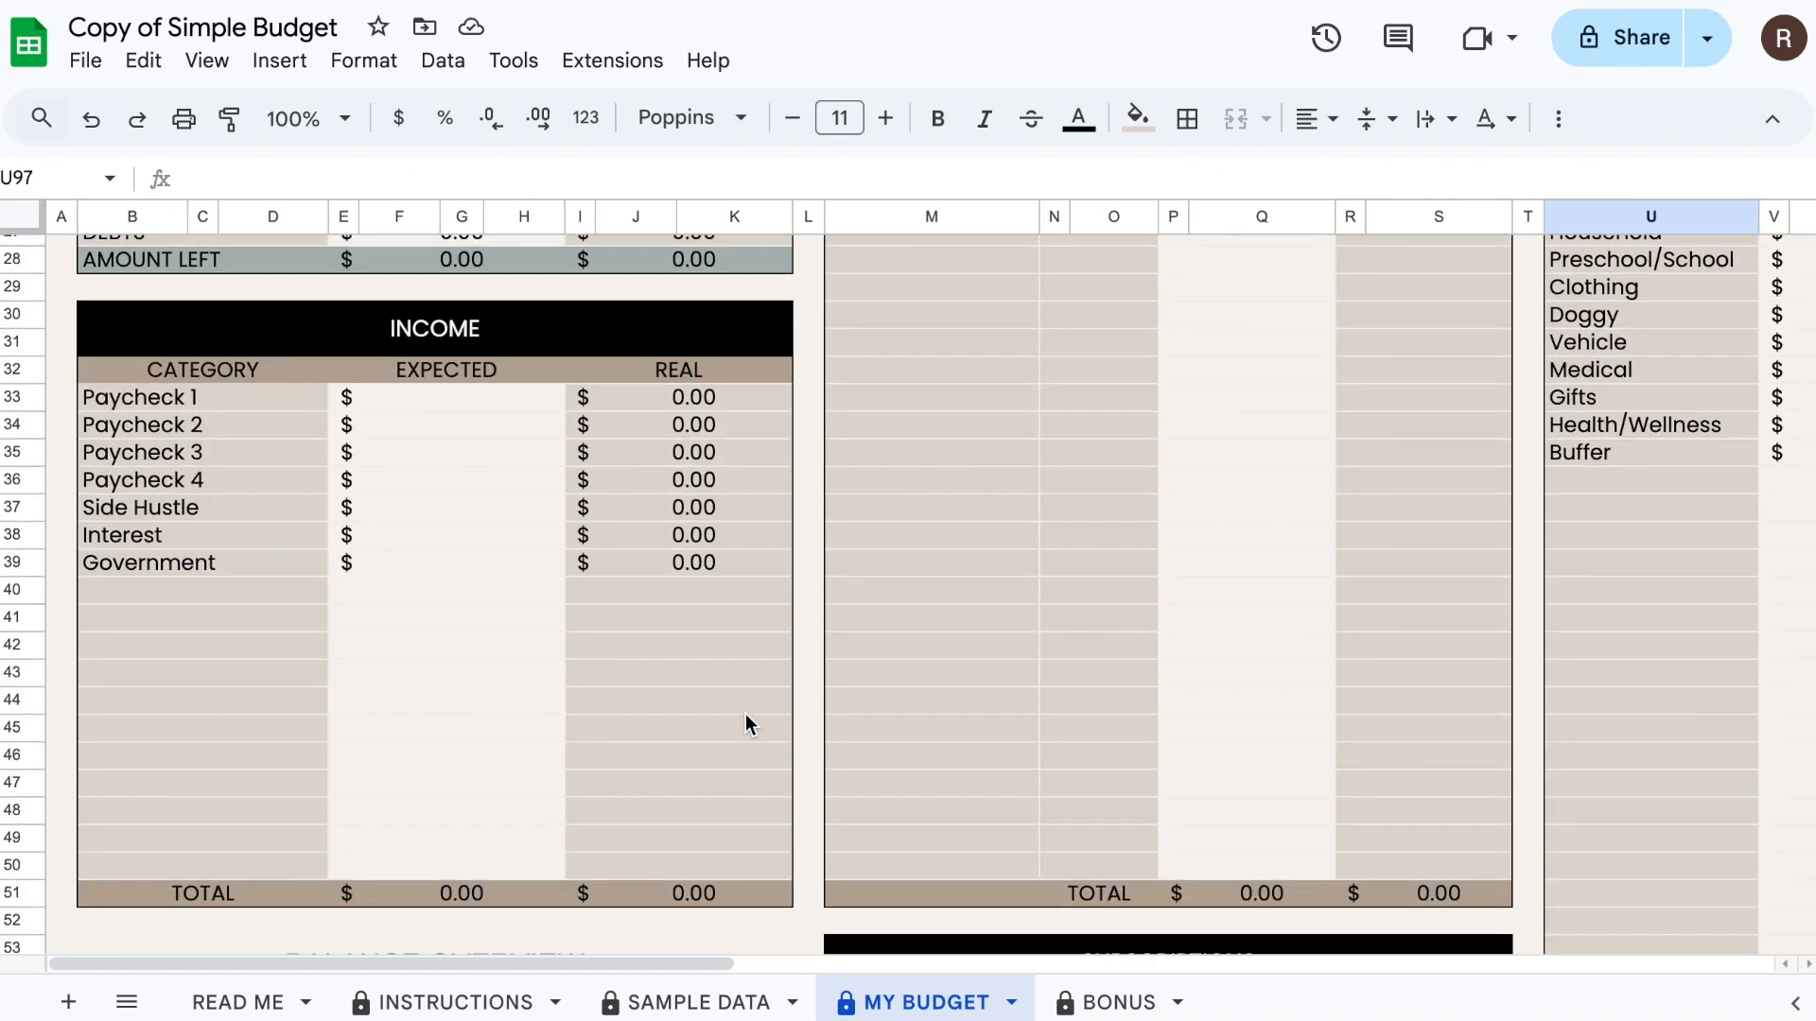
scroll(748, 723, "up", 5)
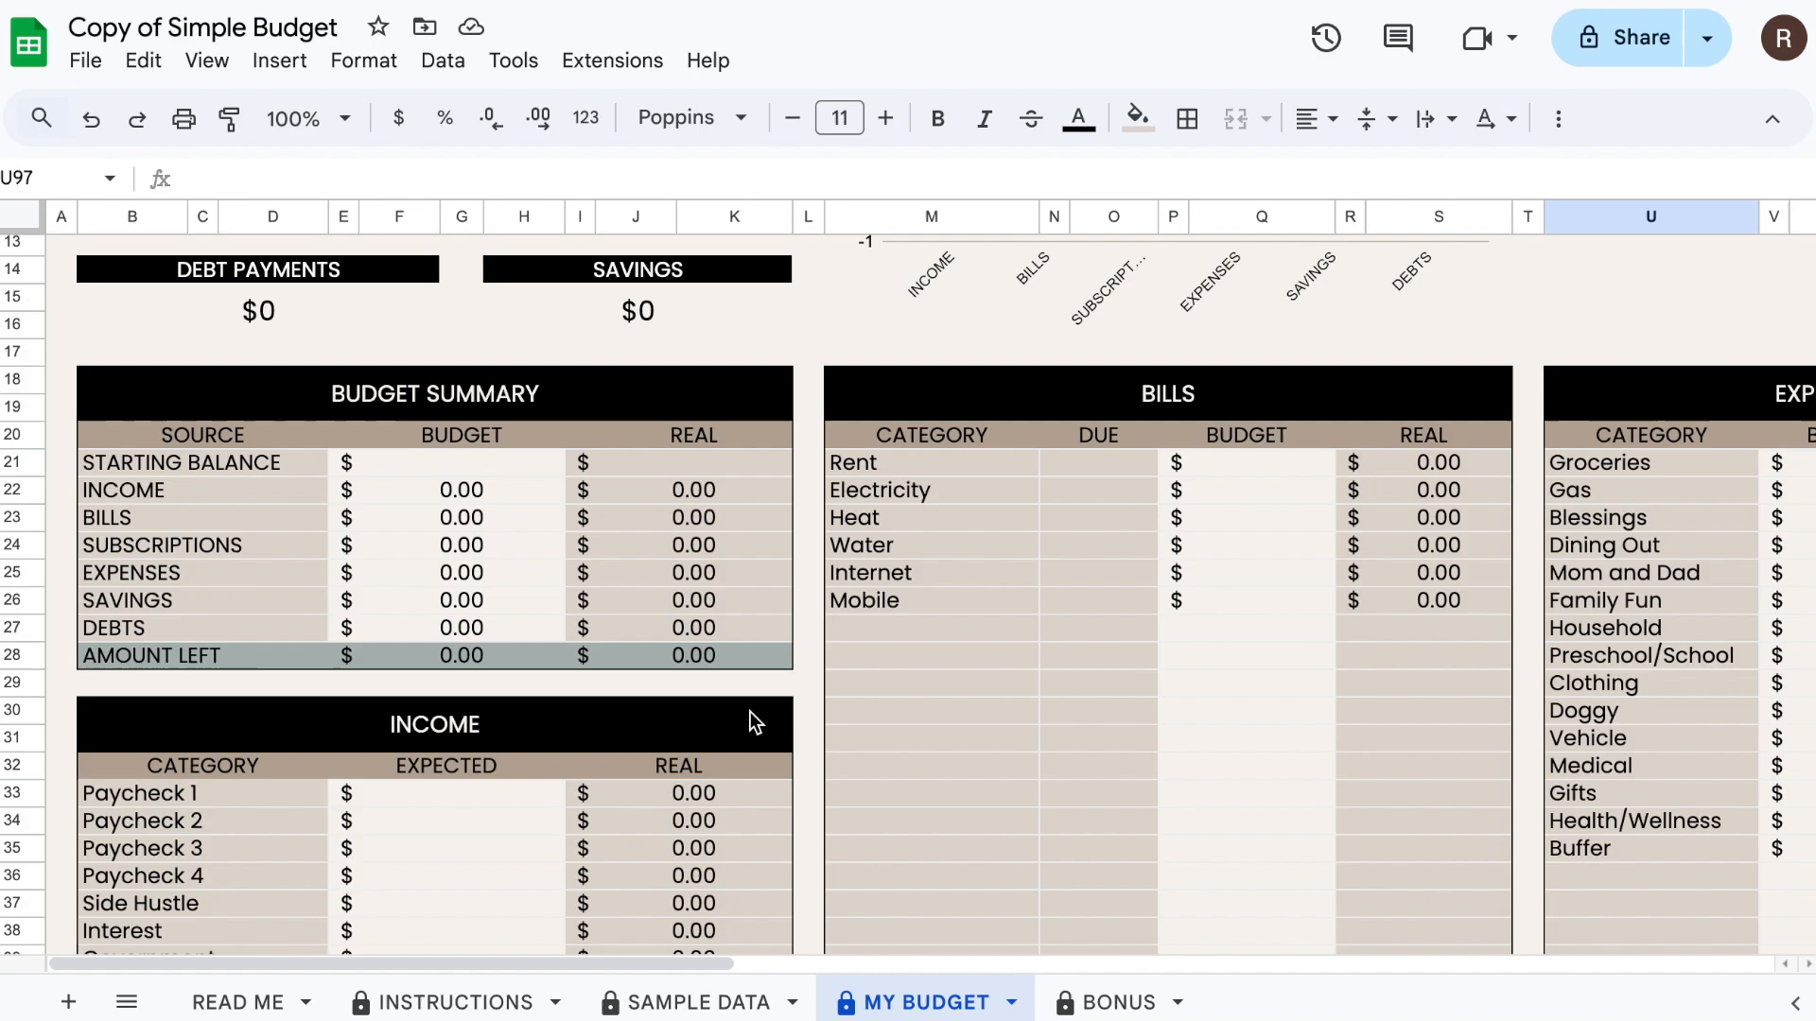
left_click(1011, 1002)
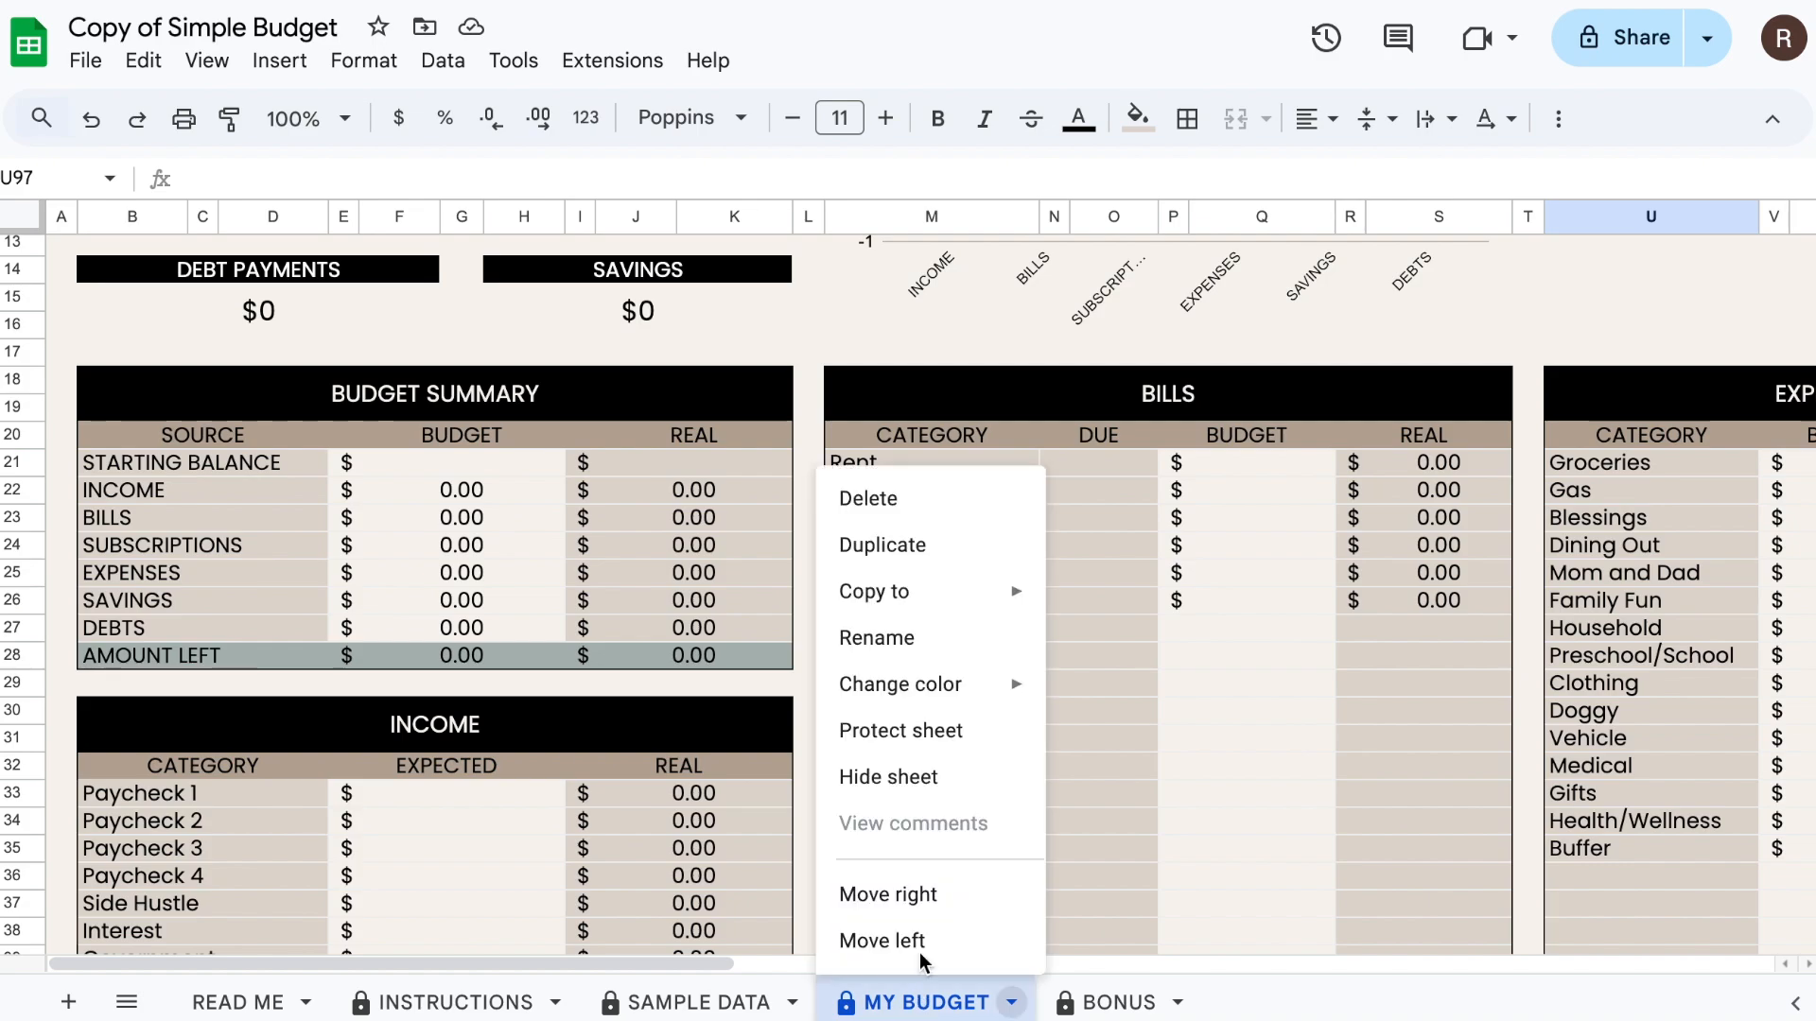
left_click(922, 556)
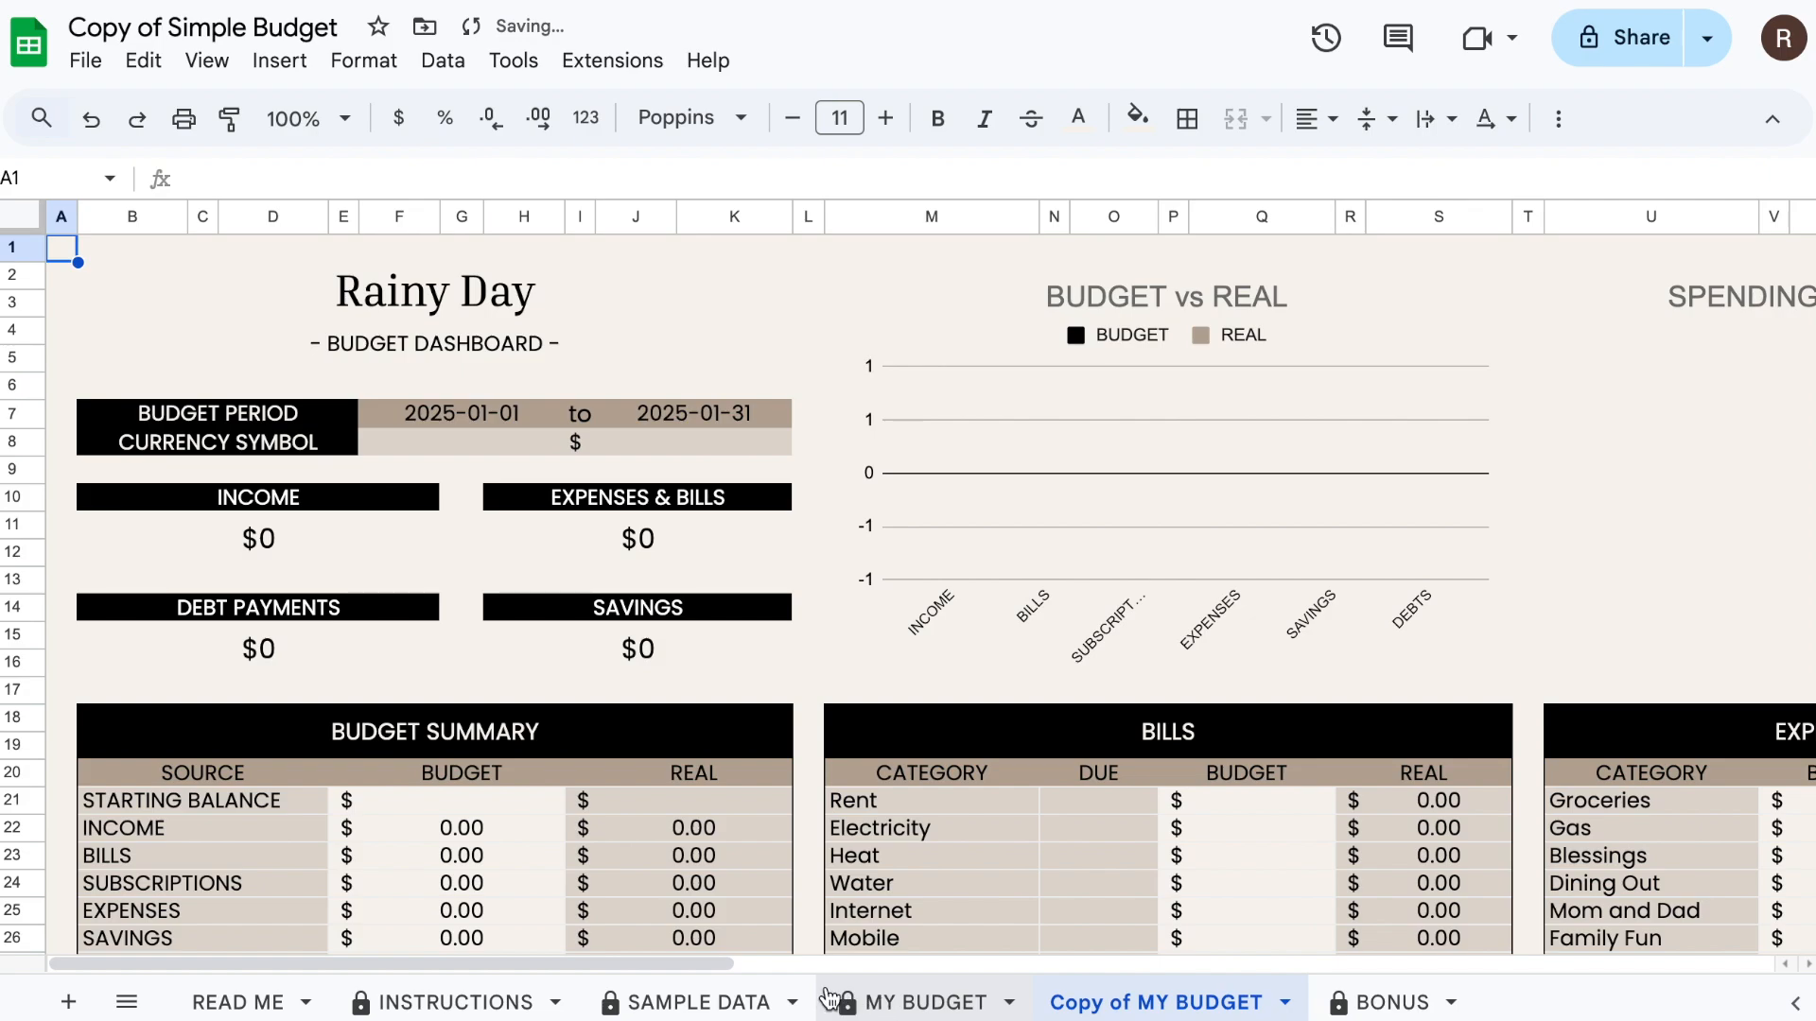
- Inspect the formulas behind the Real amounts for Paycheck 1 and the summary's Income row on the MY BUDGET sheet
left_click(863, 1008)
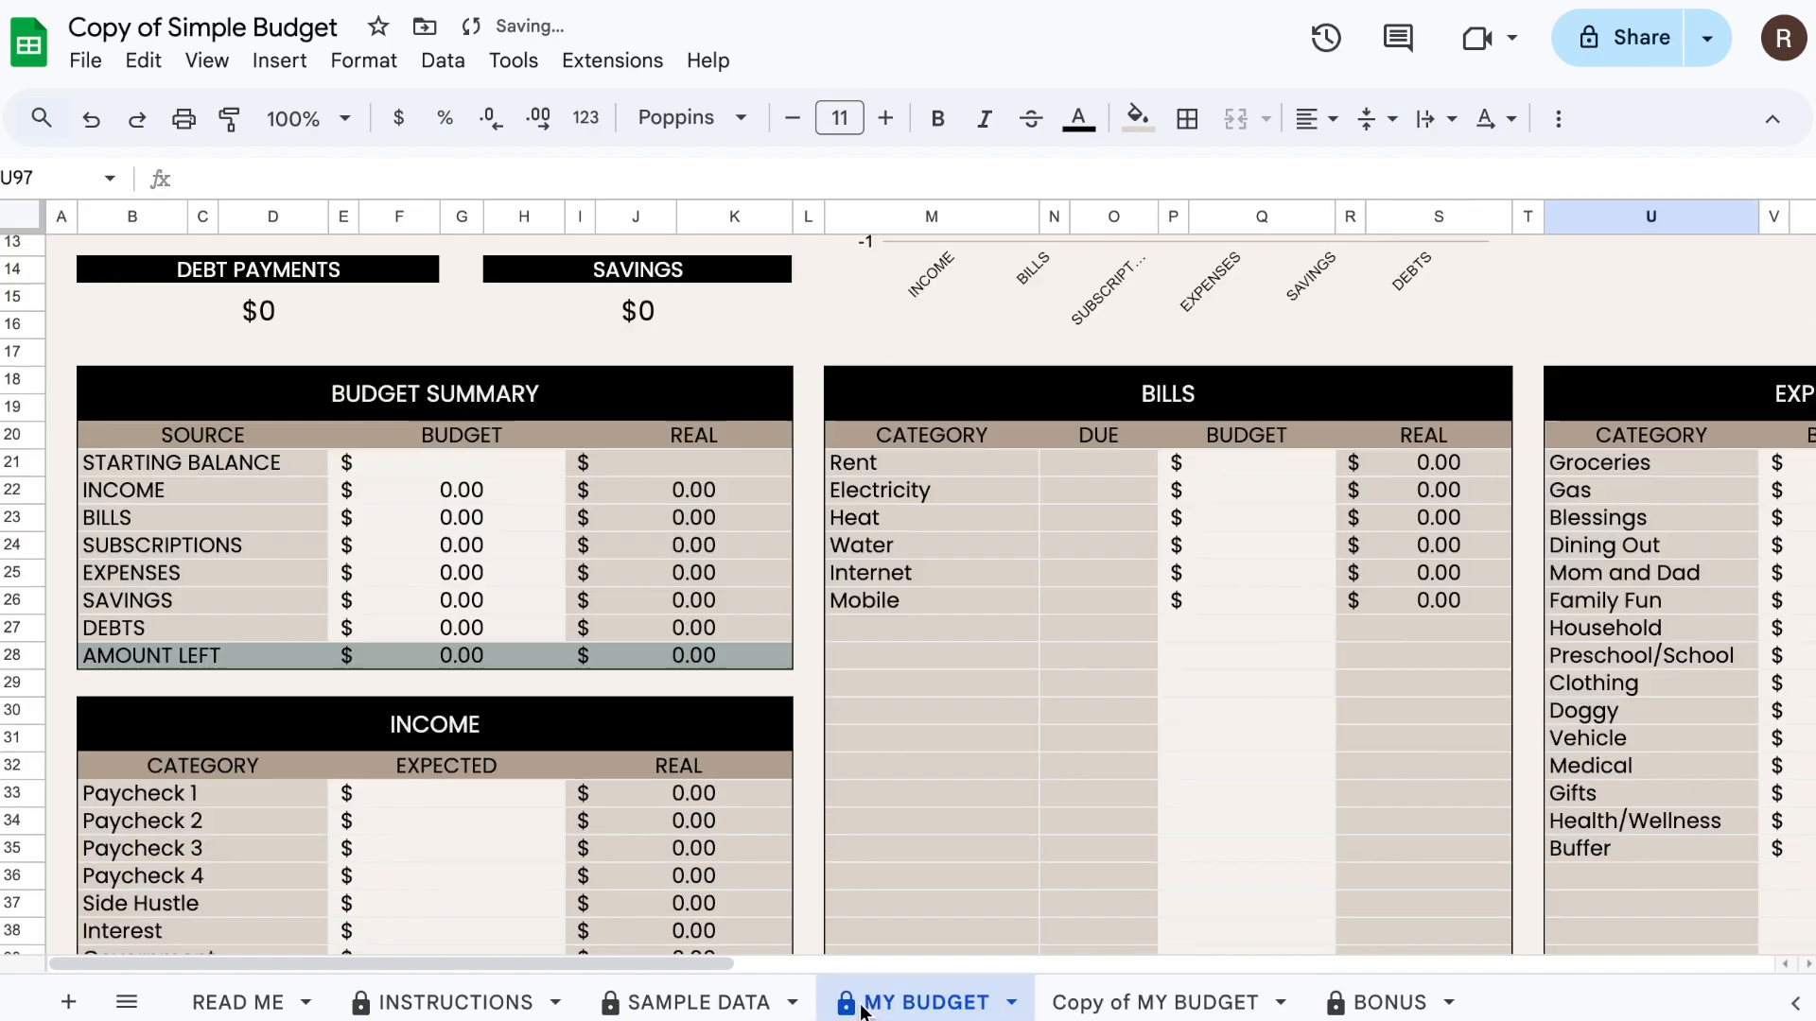
scroll(832, 662, "up", 4)
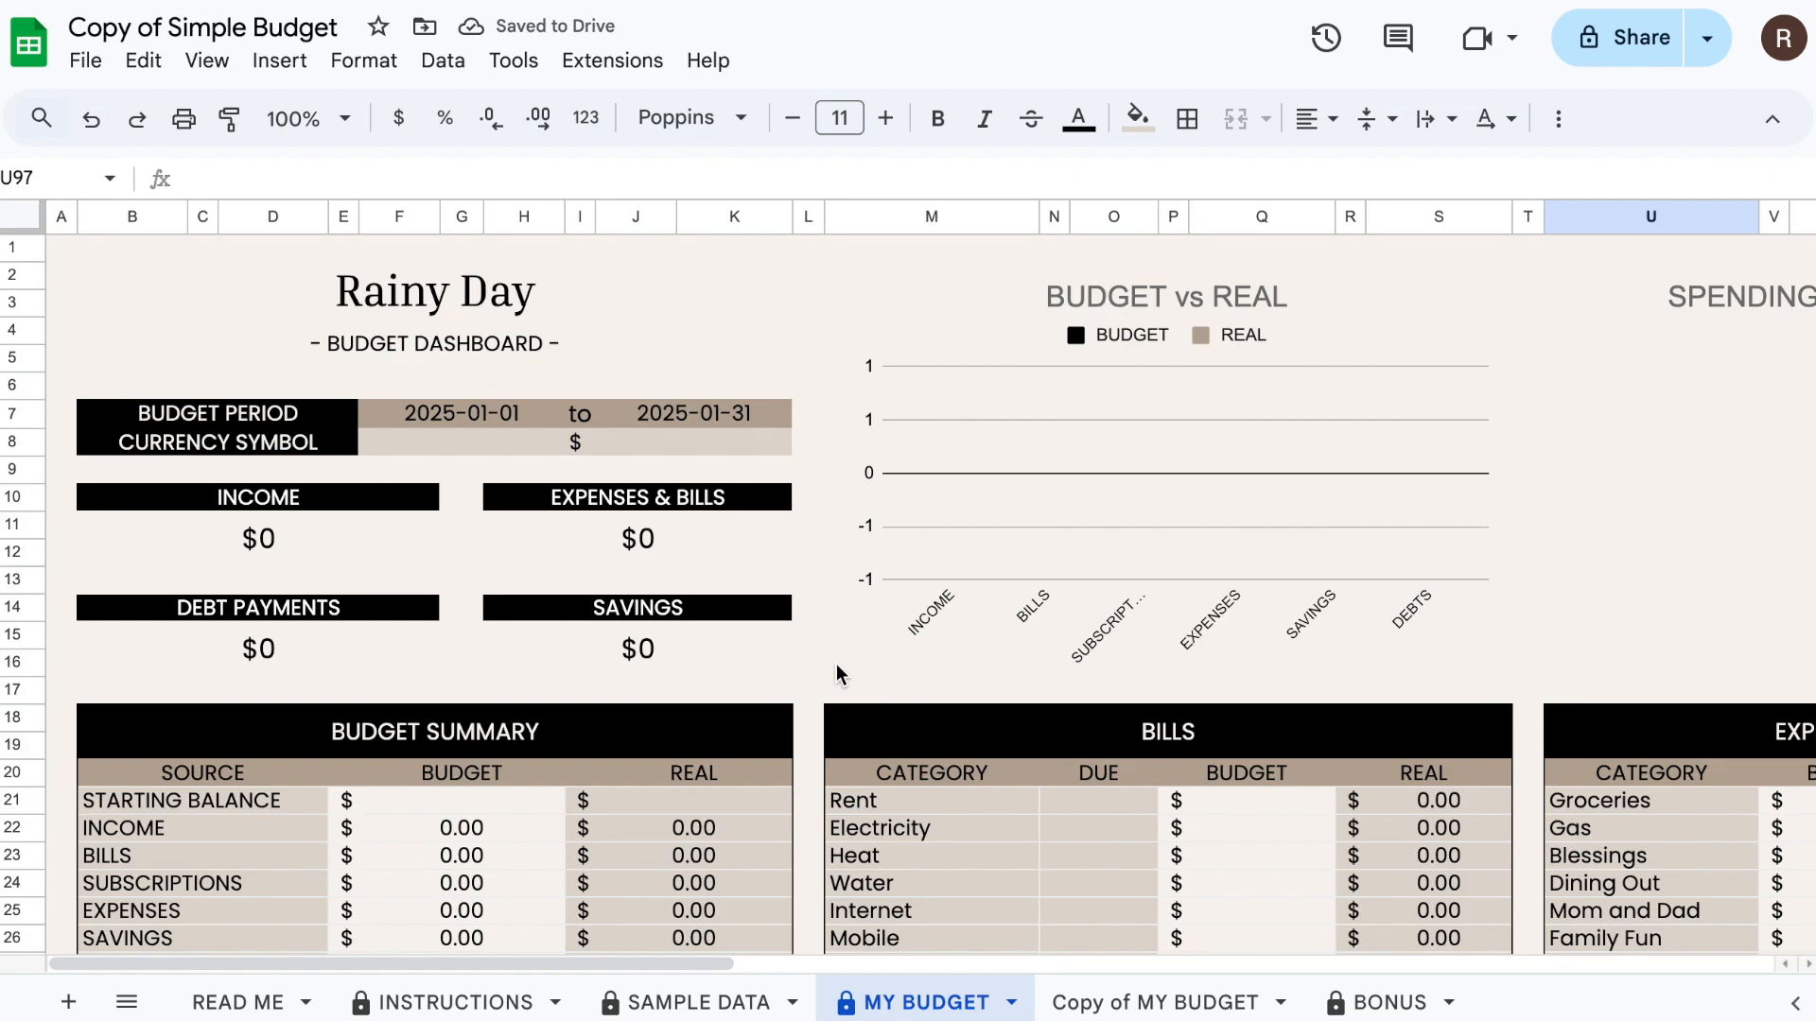
scroll(836, 673, "down", 5)
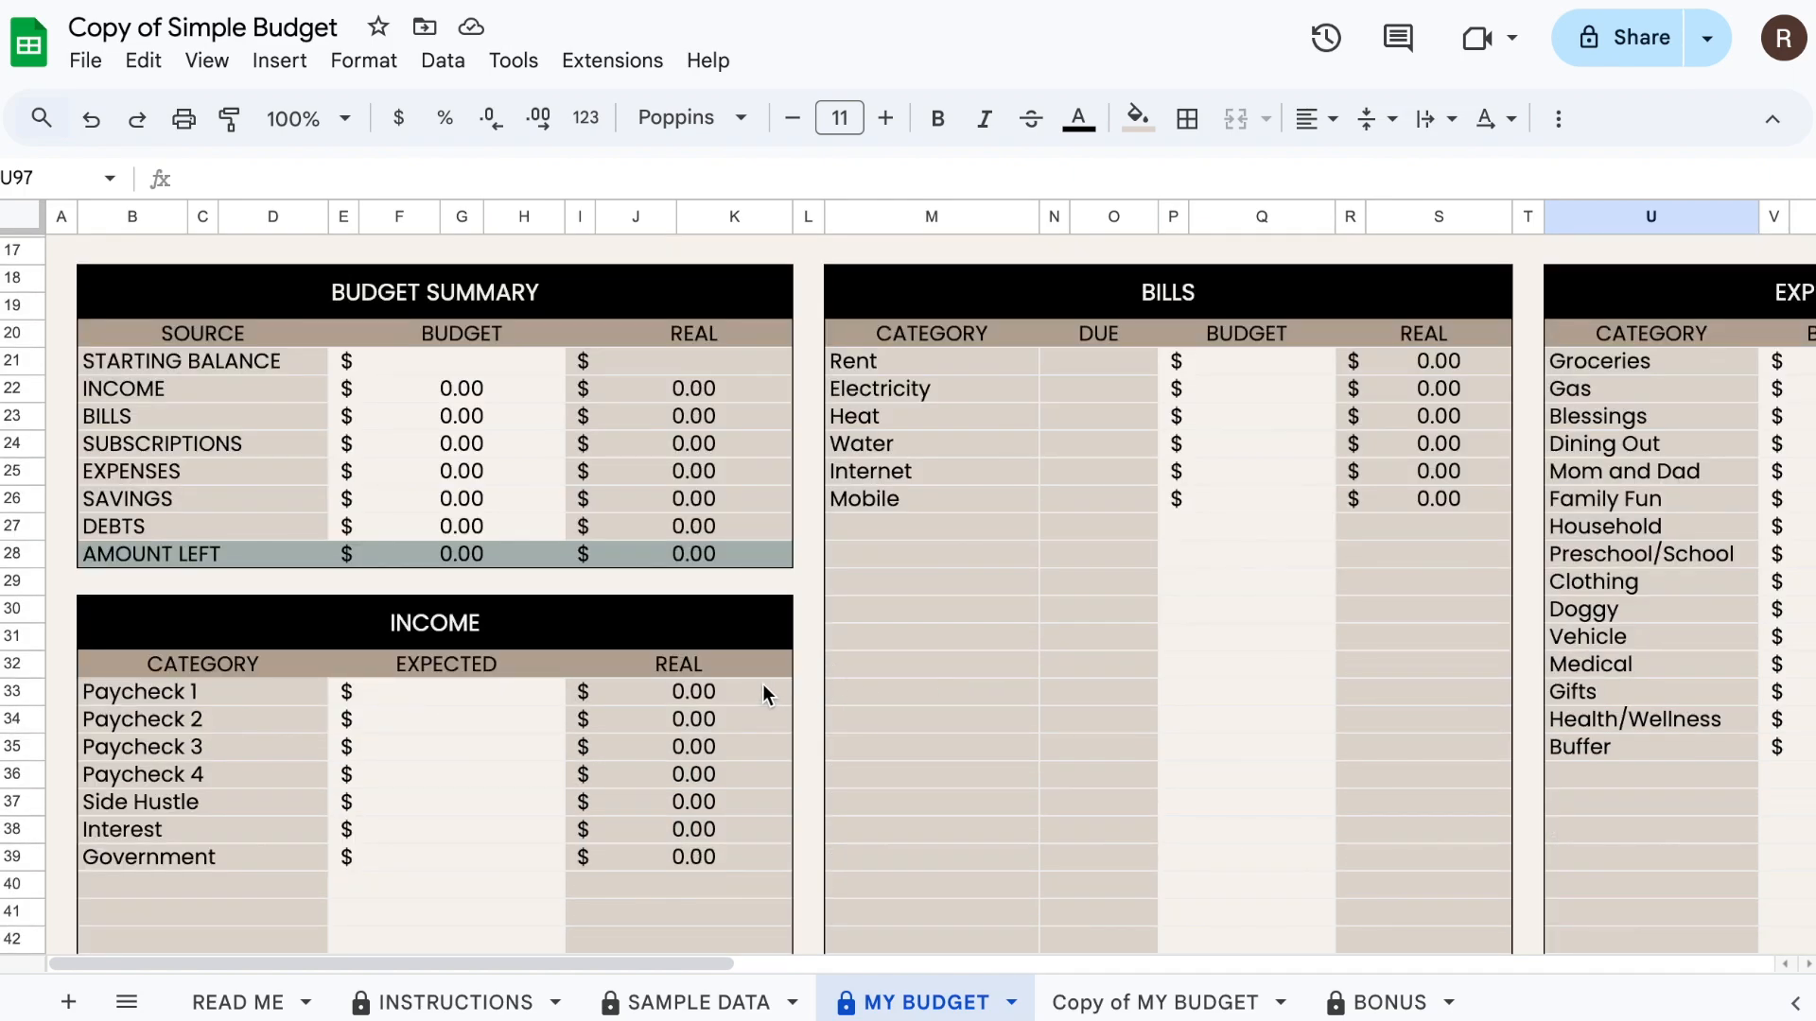
left_click(724, 690)
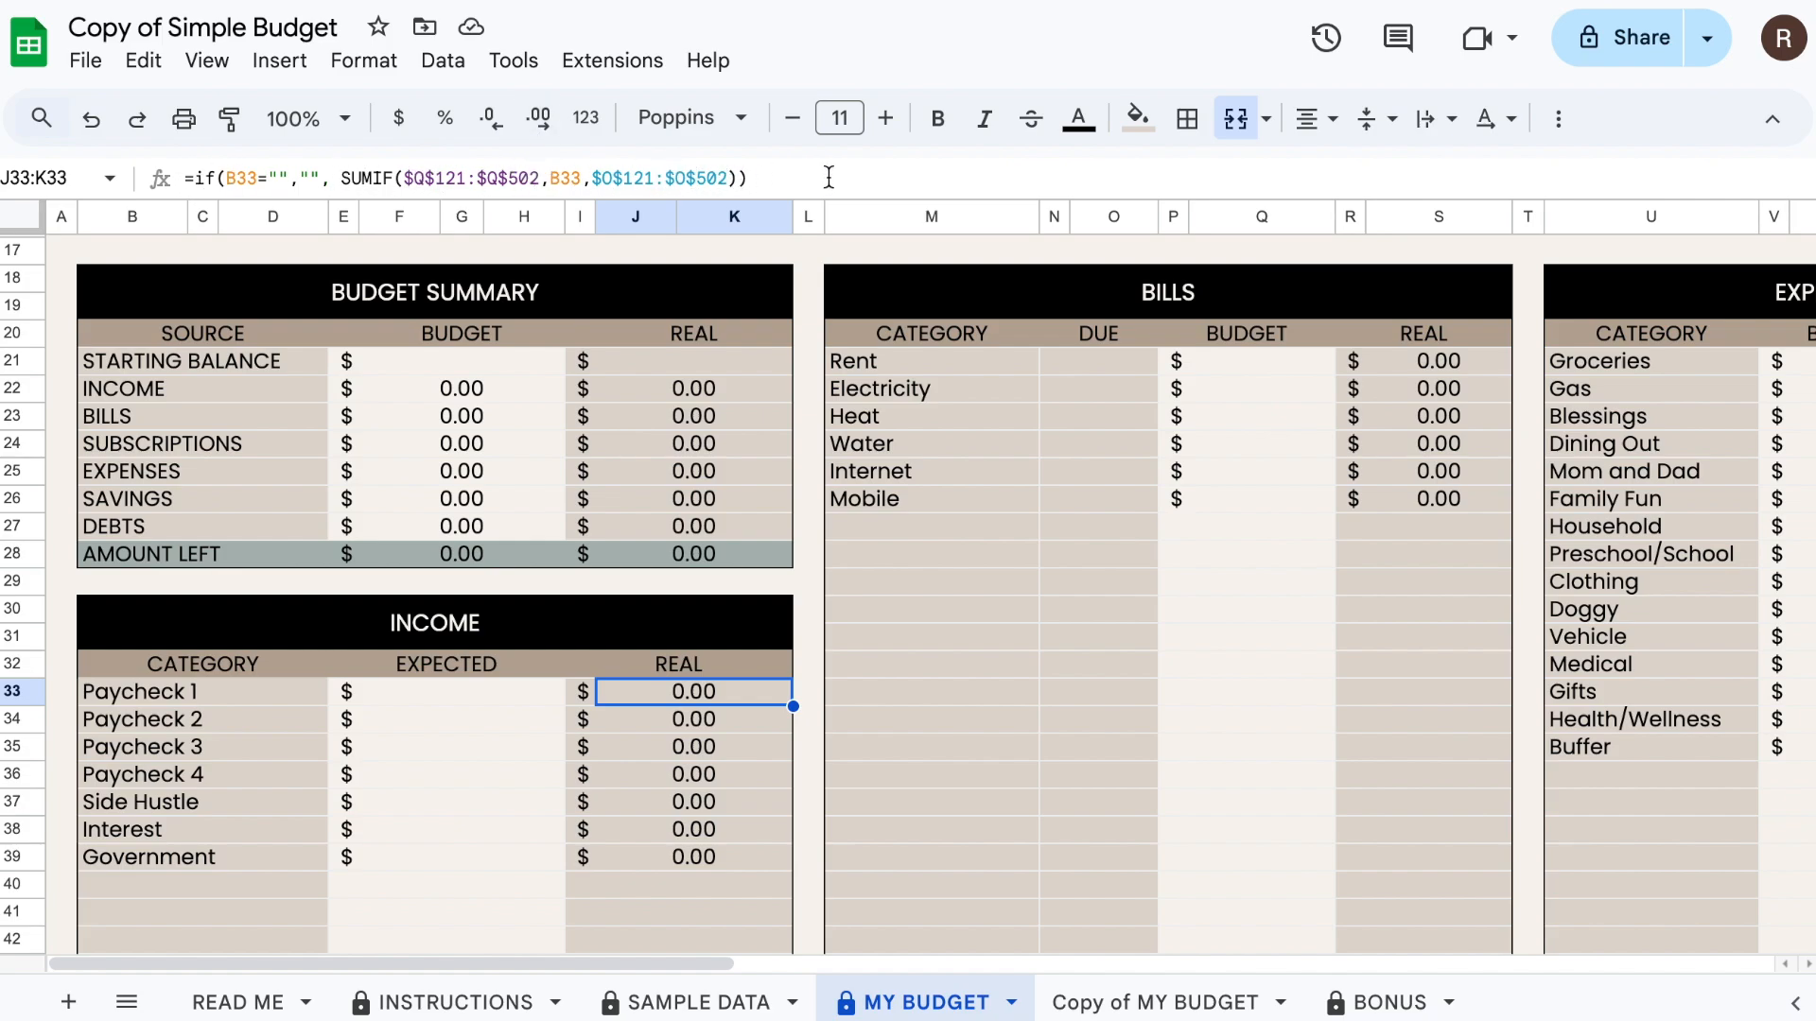
left_click(707, 388)
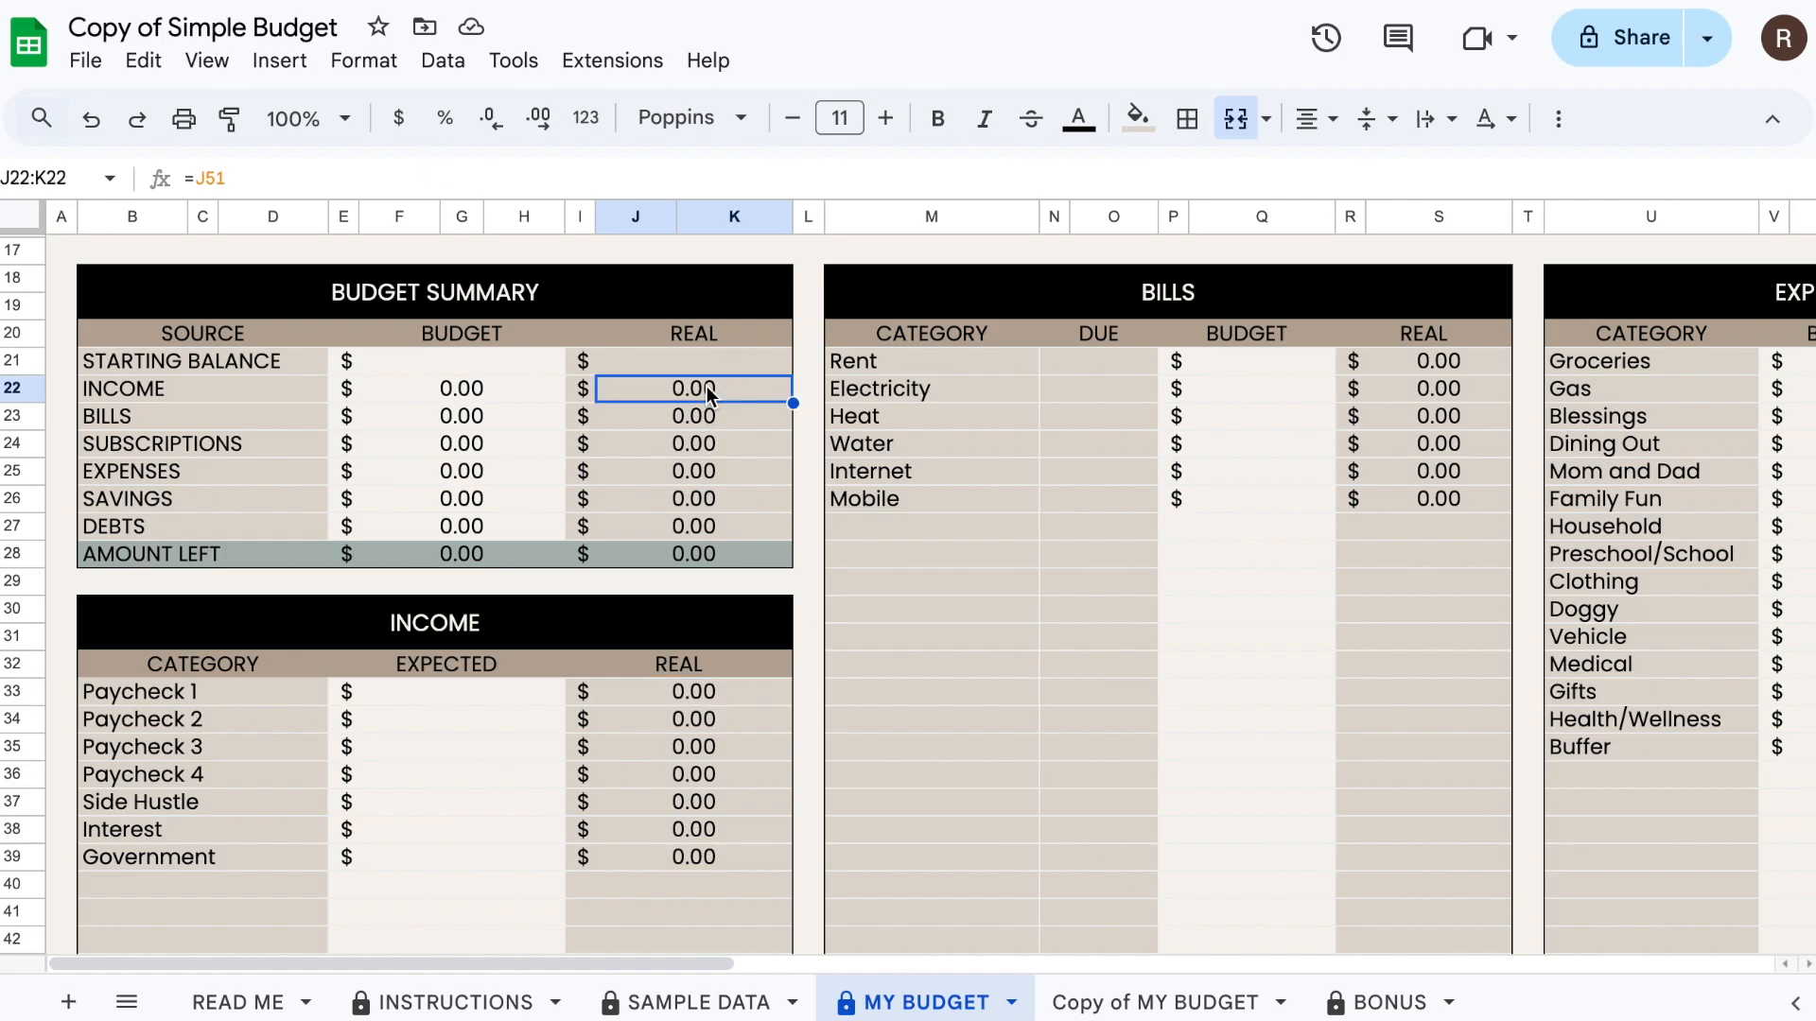
- Try to enter 56 as the Real amount of Paycheck 3 on the protected sheet and cancel the edit
left_click(698, 747)
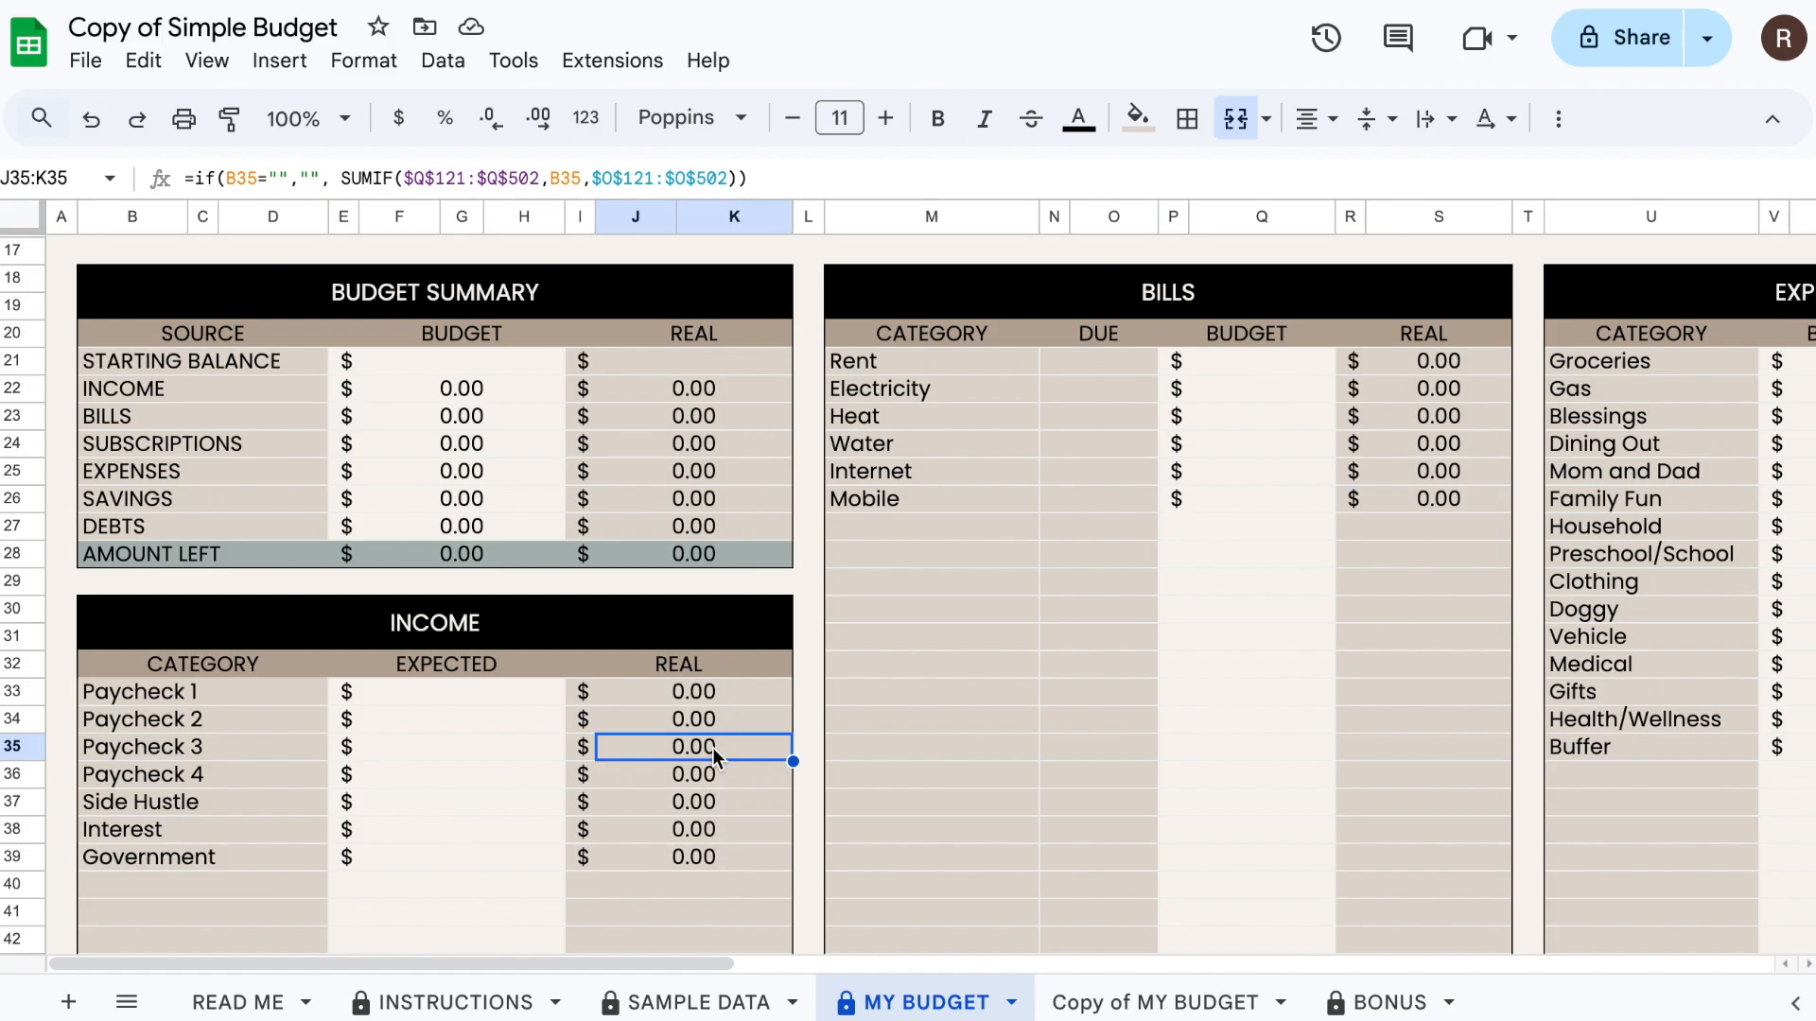
type("56")
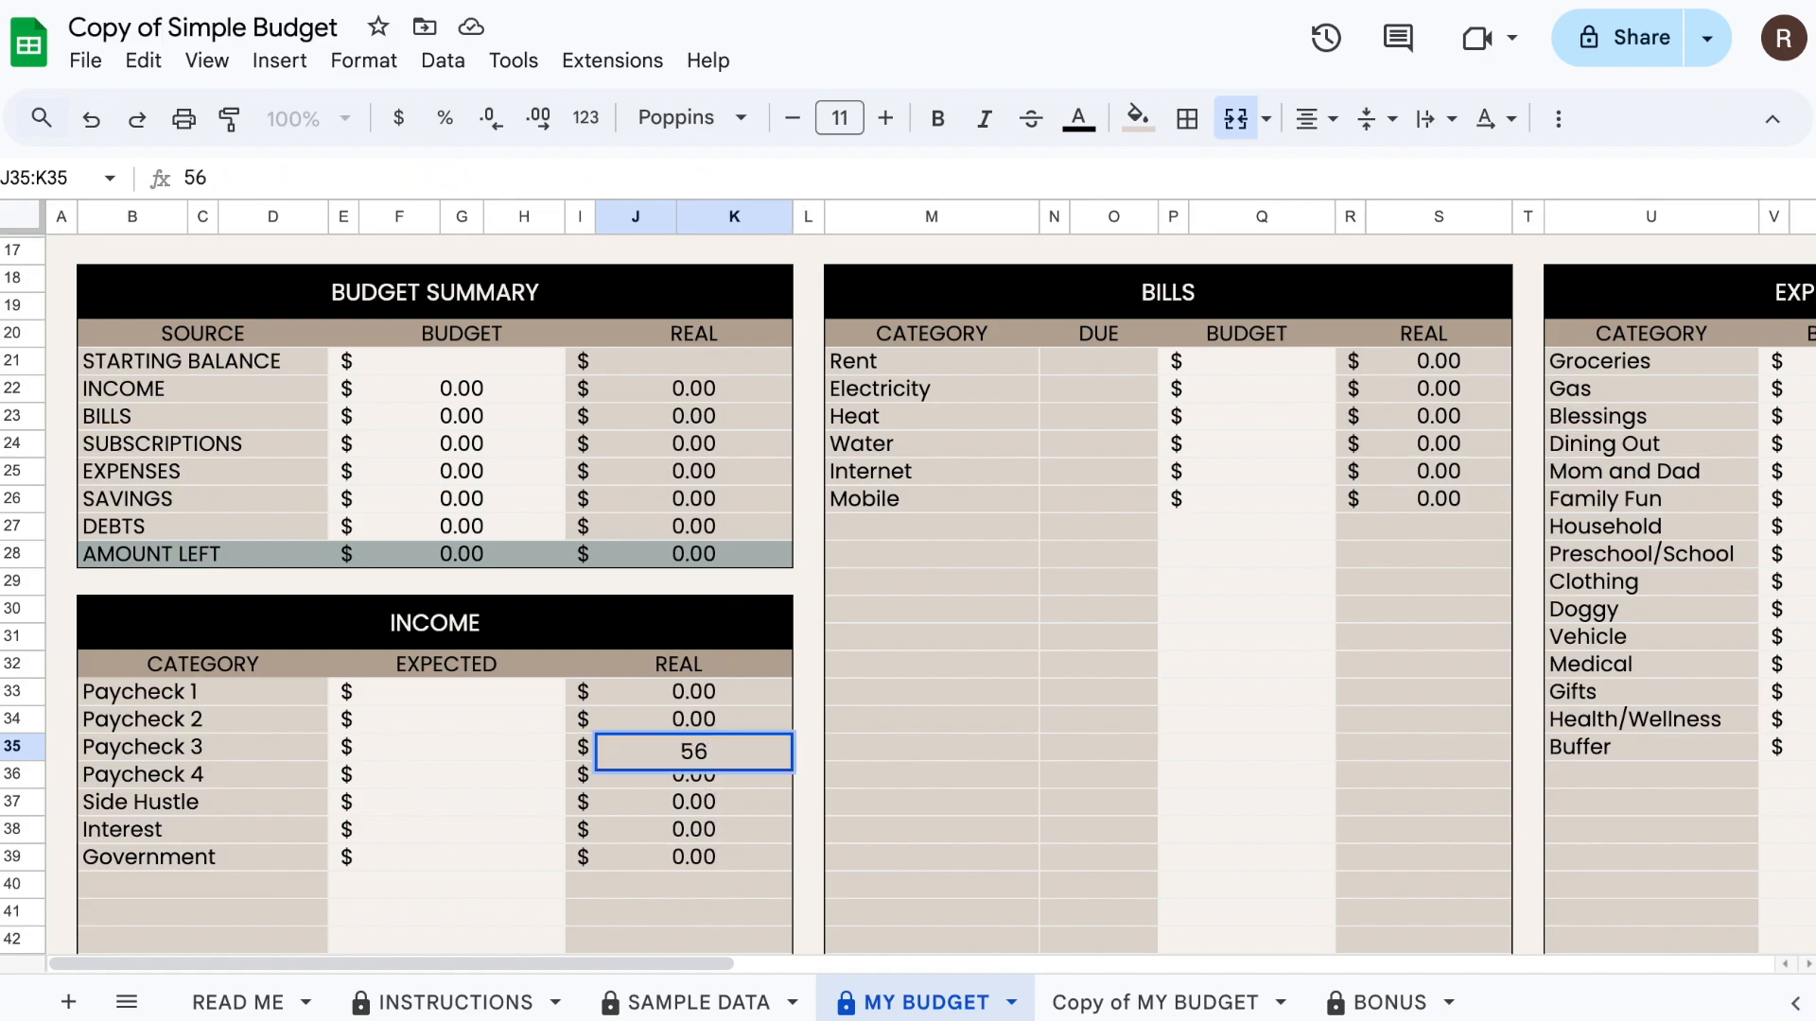
key("Return")
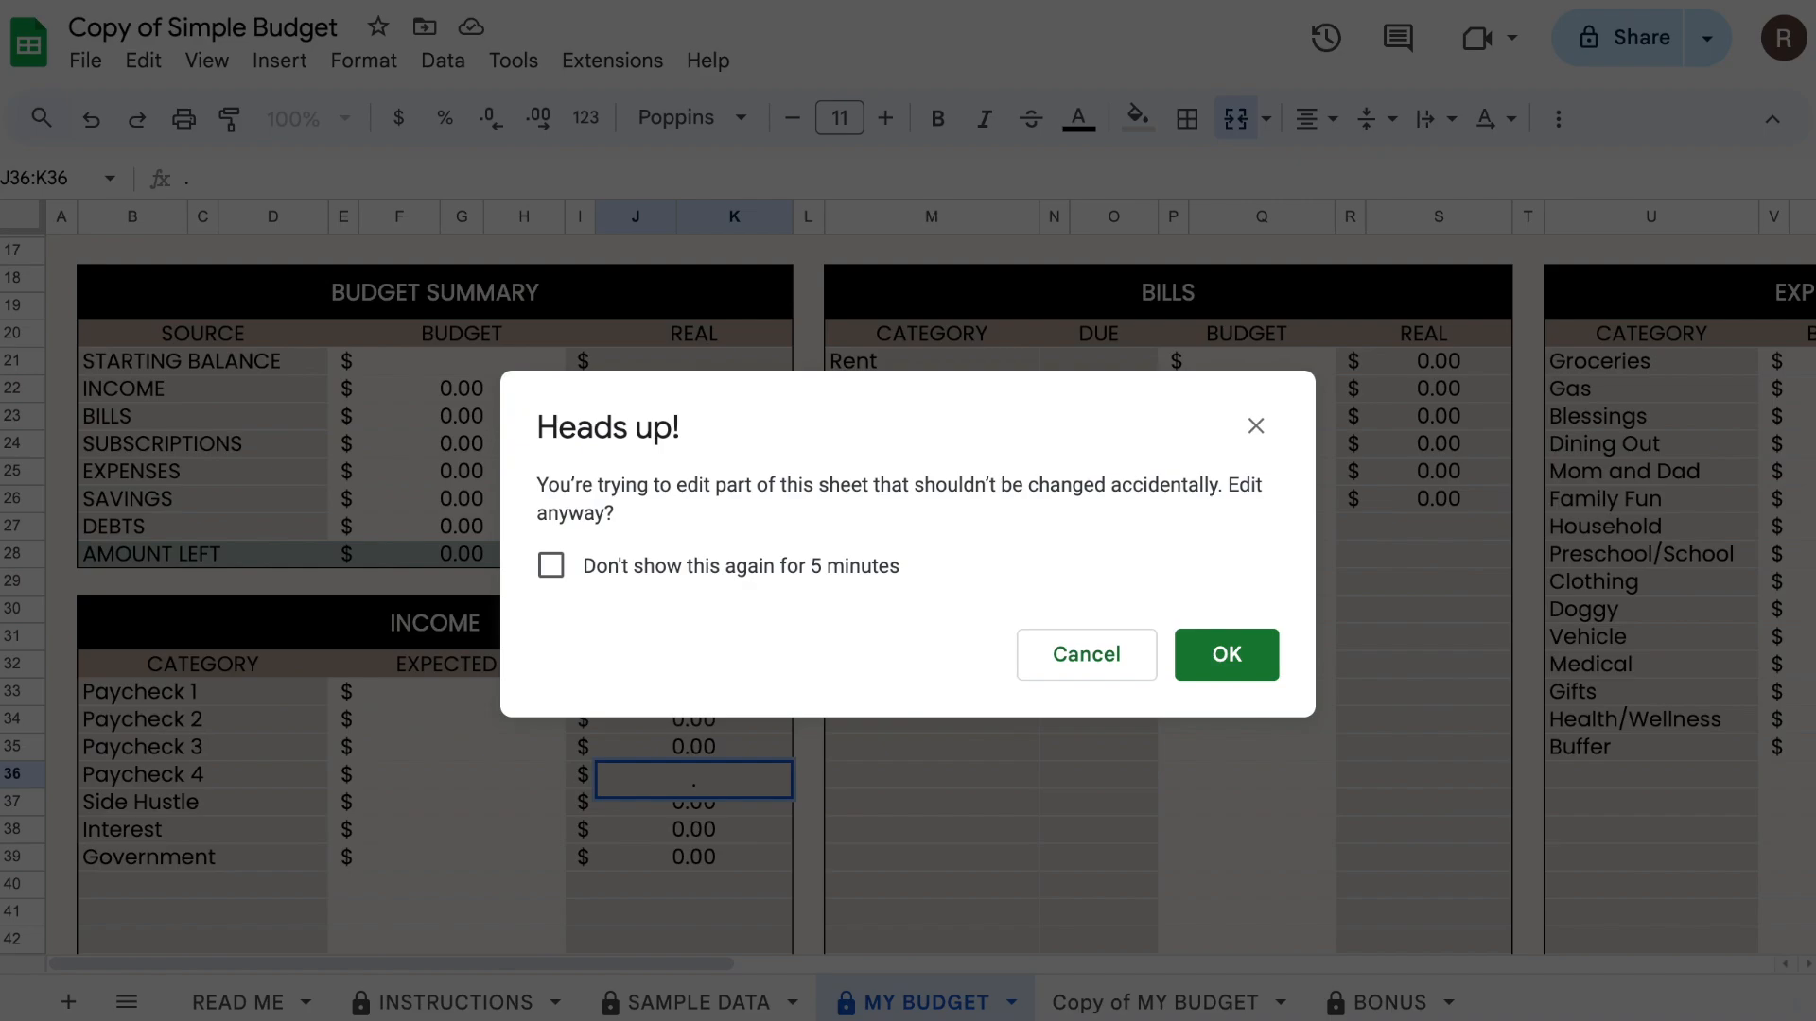
left_click(1088, 666)
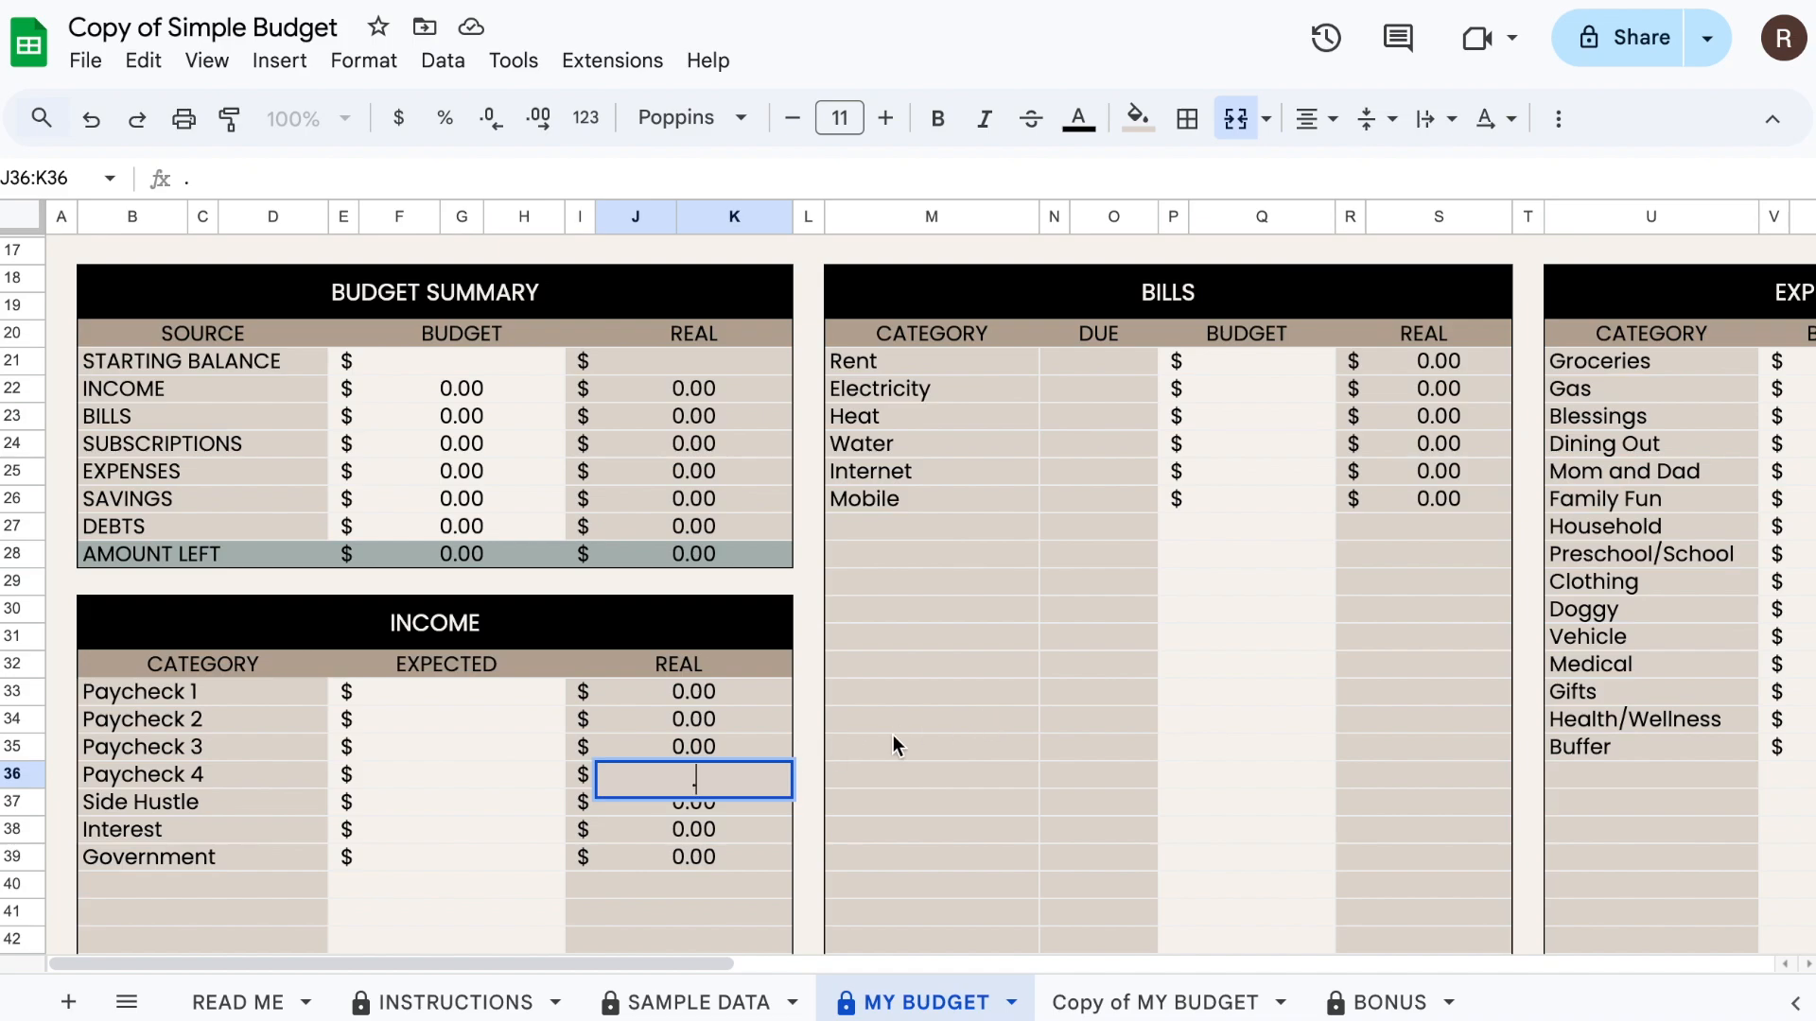
scroll(906, 738, "down", 7)
scroll(861, 735, "up", 5)
left_click(923, 724)
left_click_drag(923, 723, 1086, 662)
left_click(1087, 661)
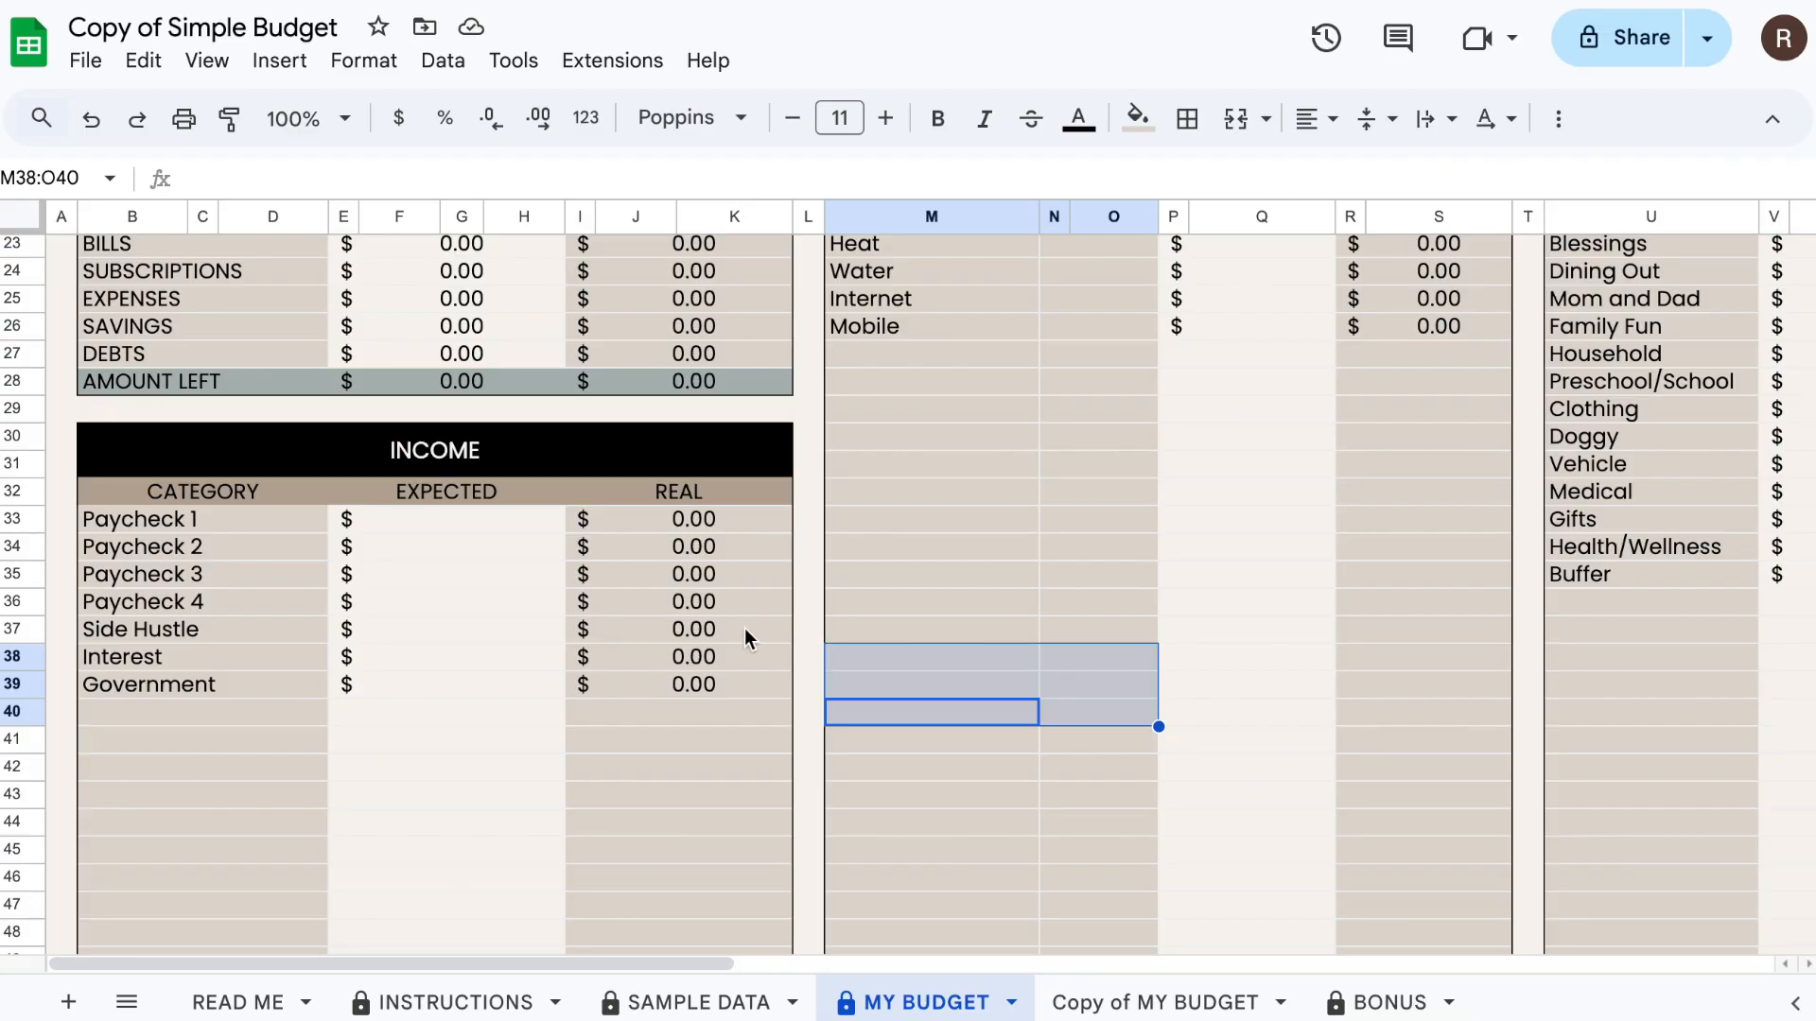
left_click(702, 605)
scroll(762, 685, "up", 1)
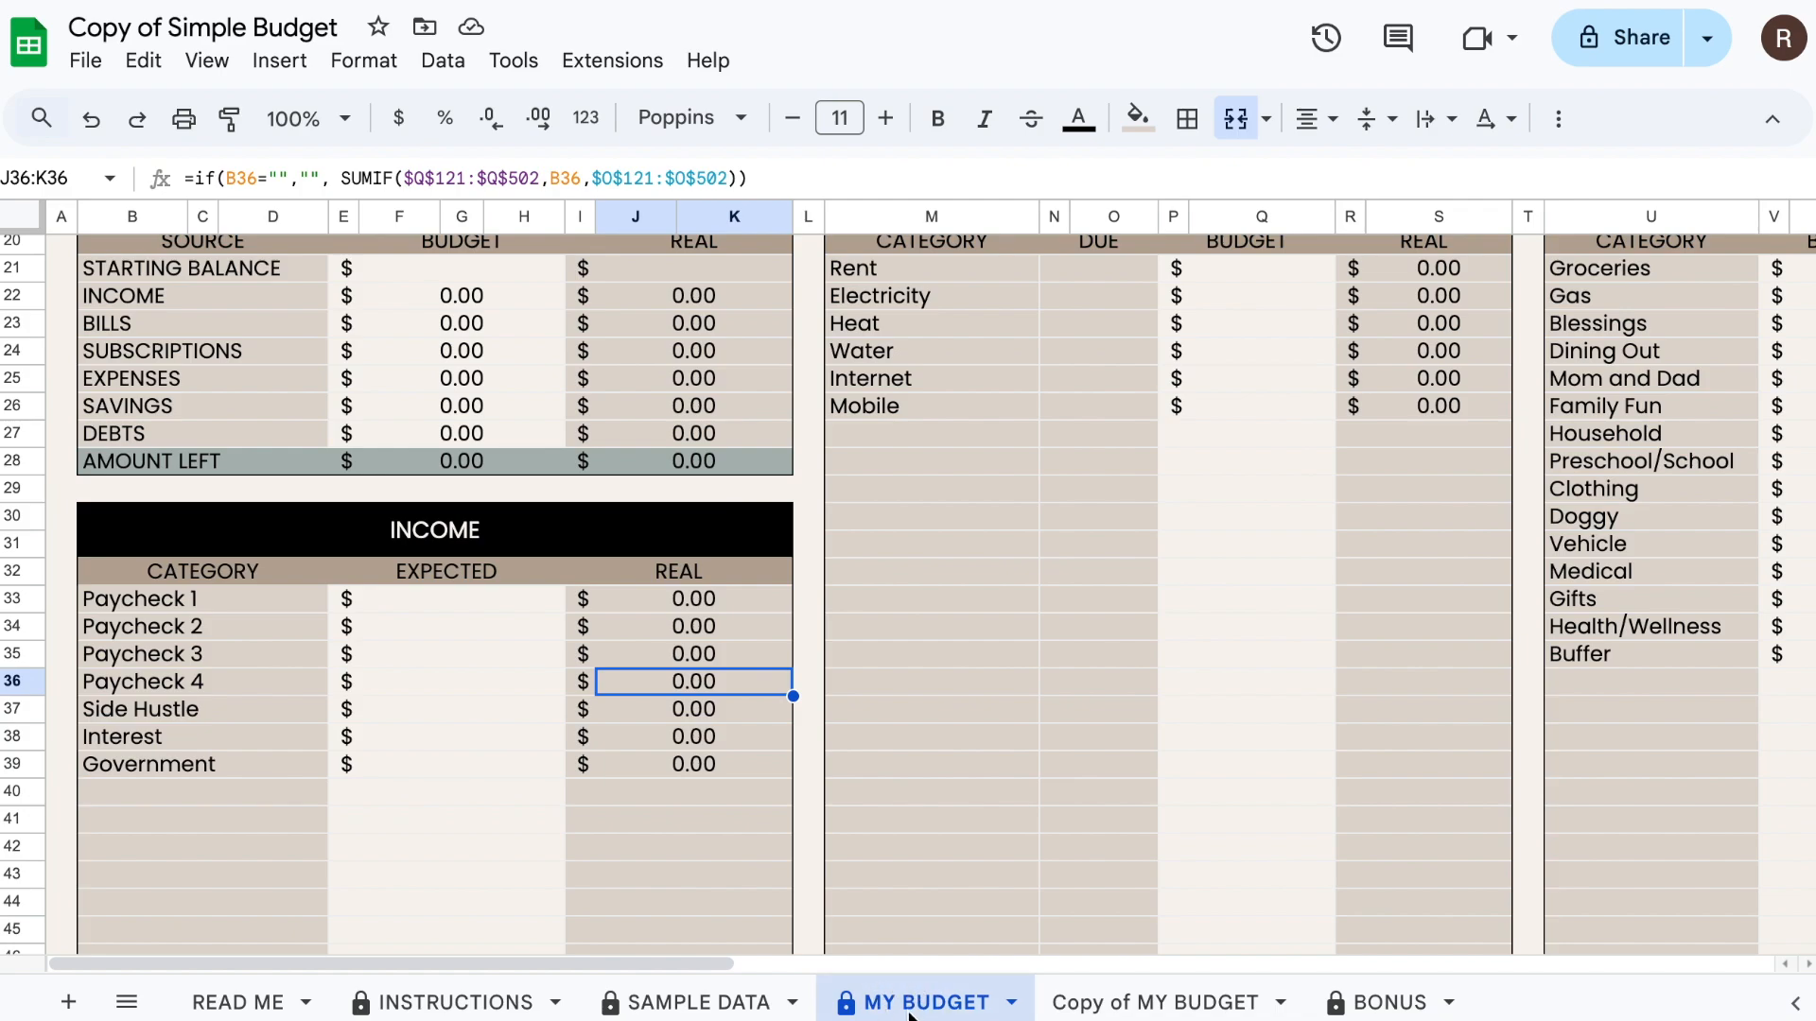
- Rename the duplicated budget sheet as "January 2025"
left_click(1144, 1001)
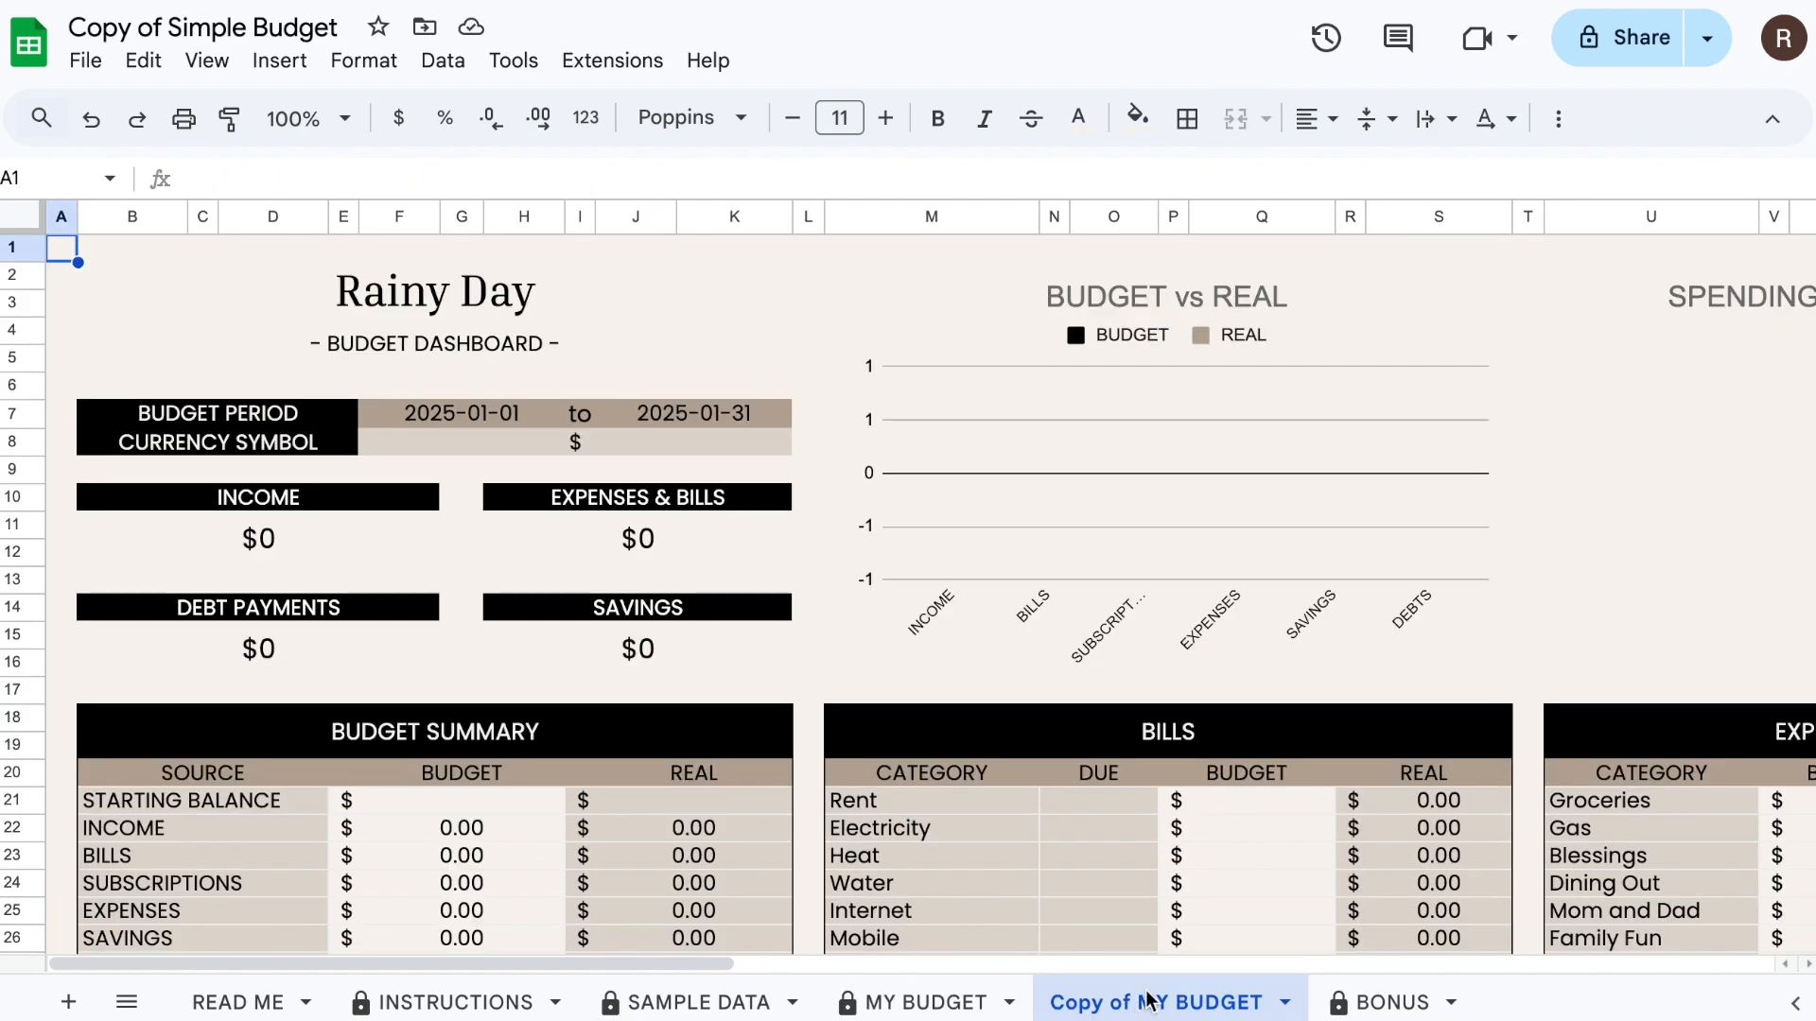
scroll(1046, 808, "down", 3)
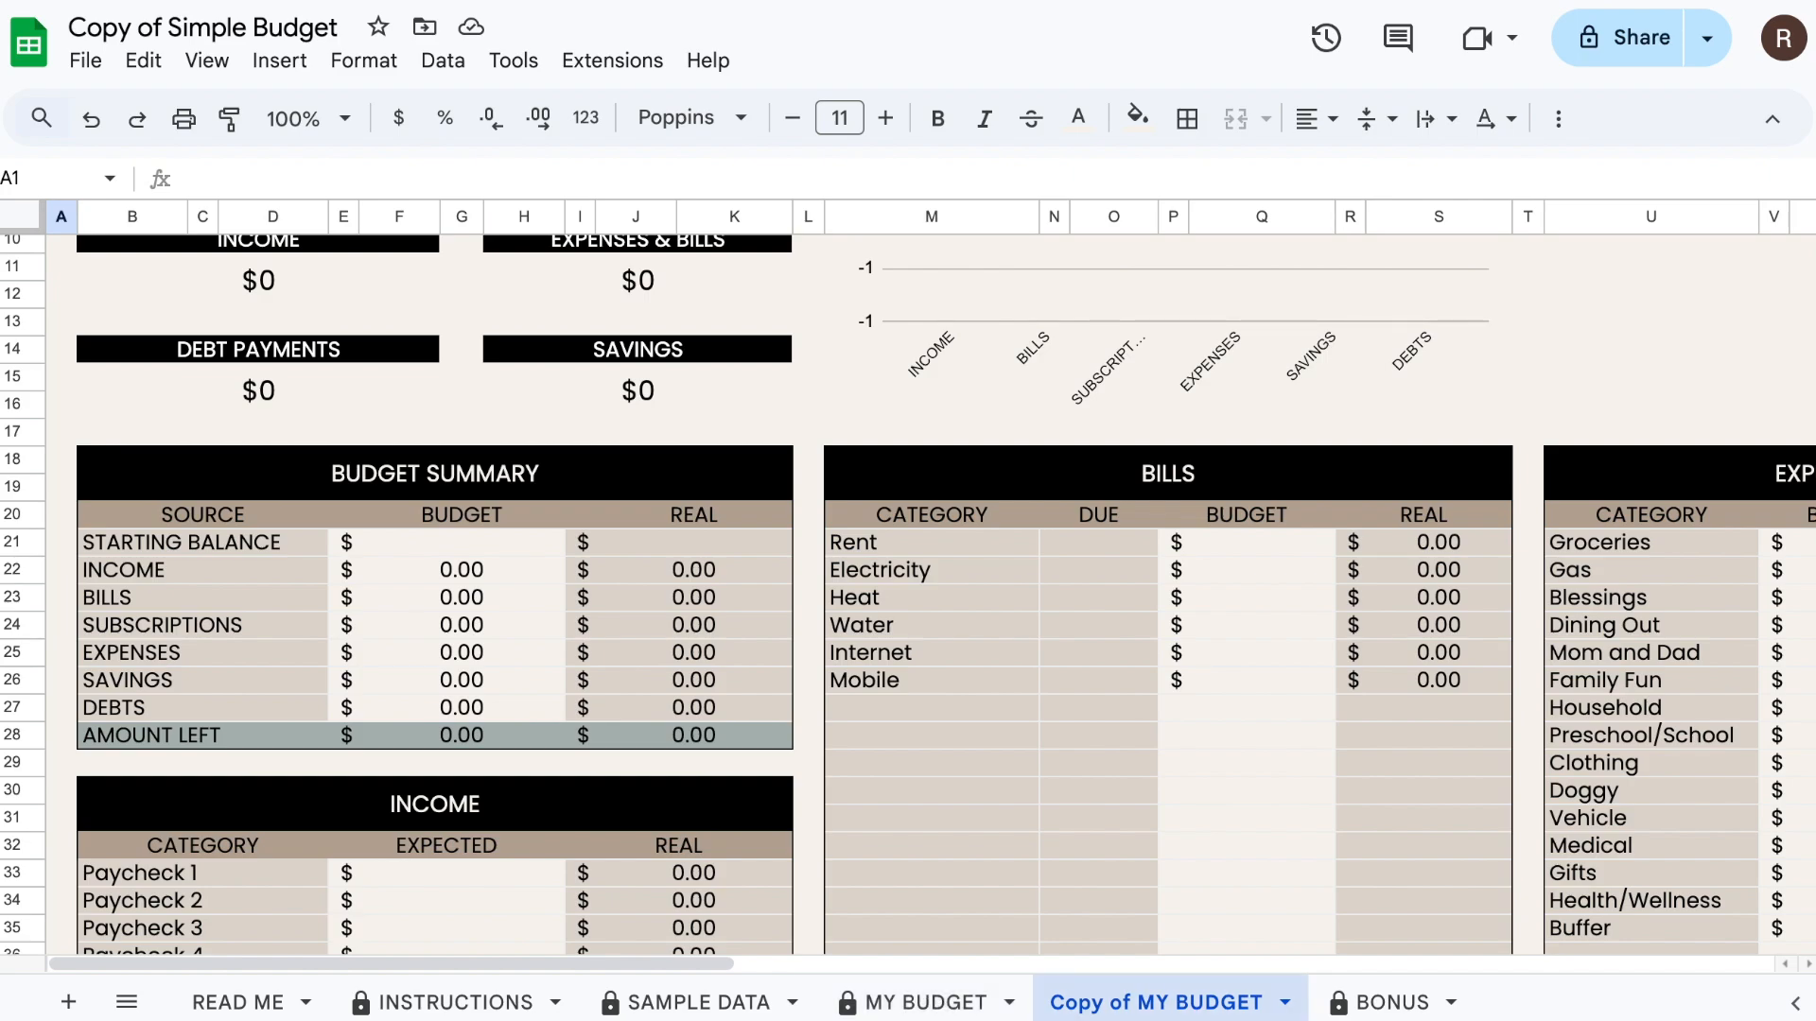
double_click(1193, 1010)
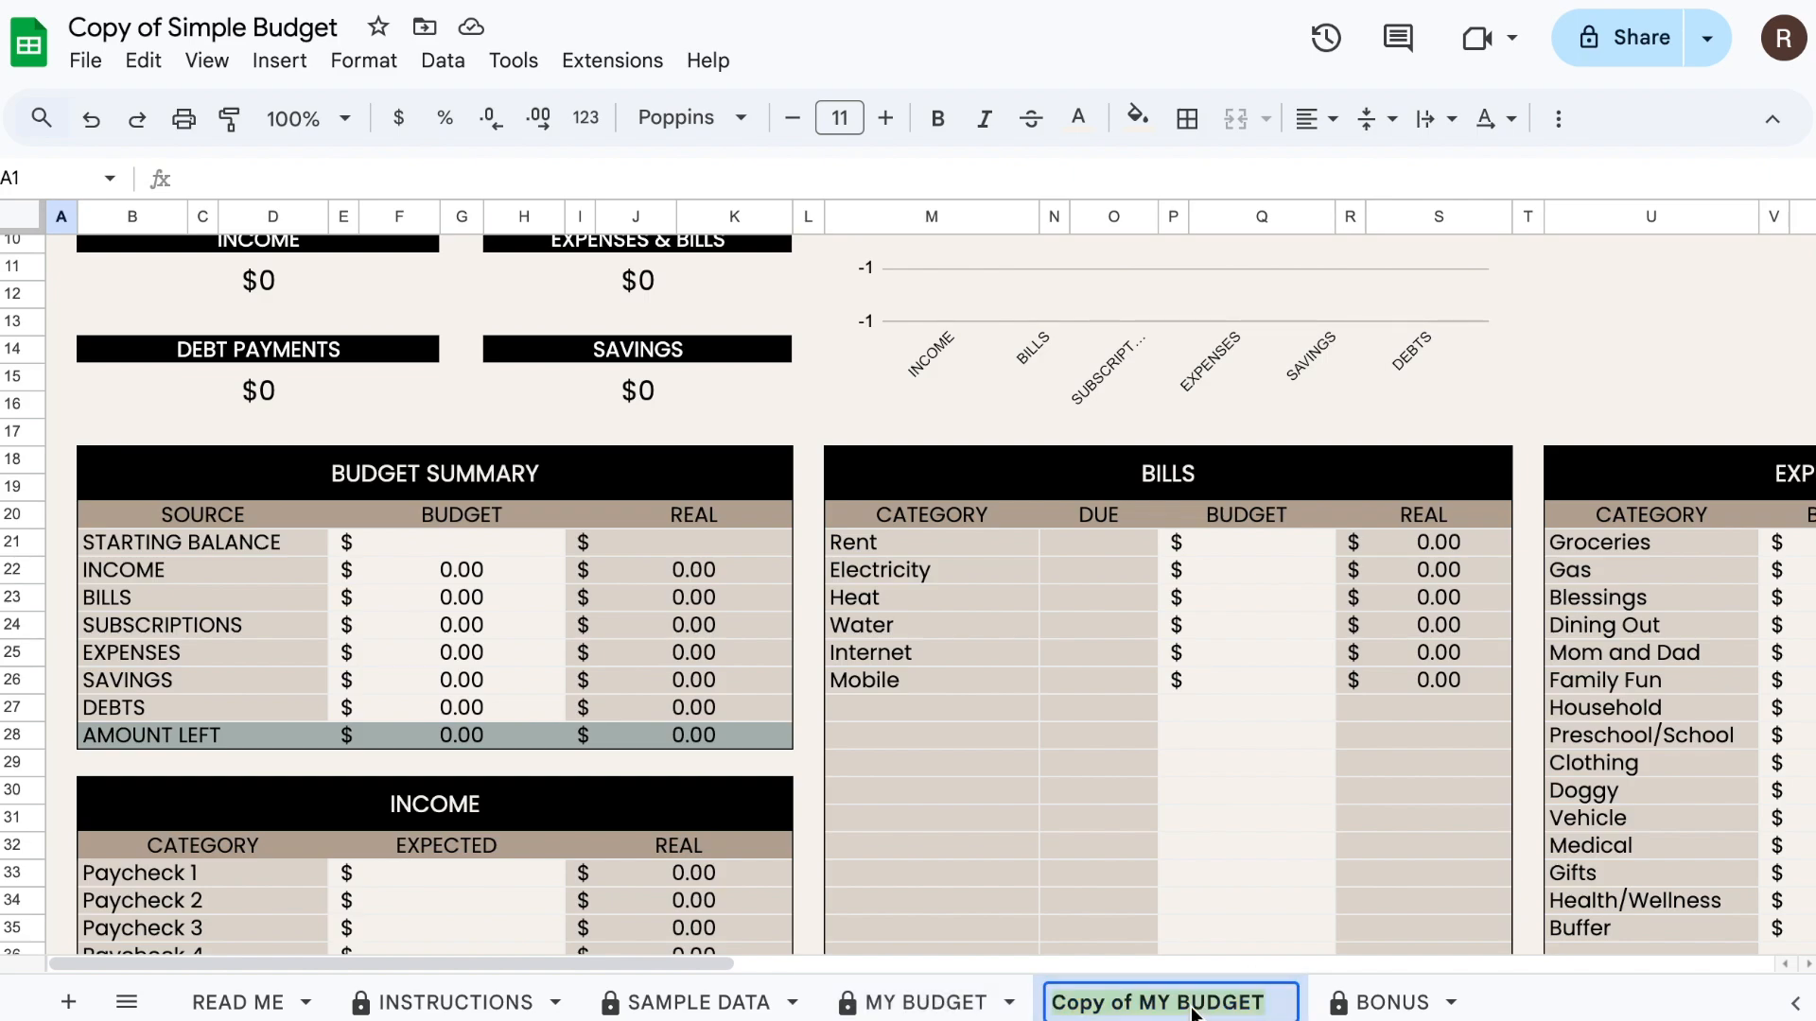
type("January")
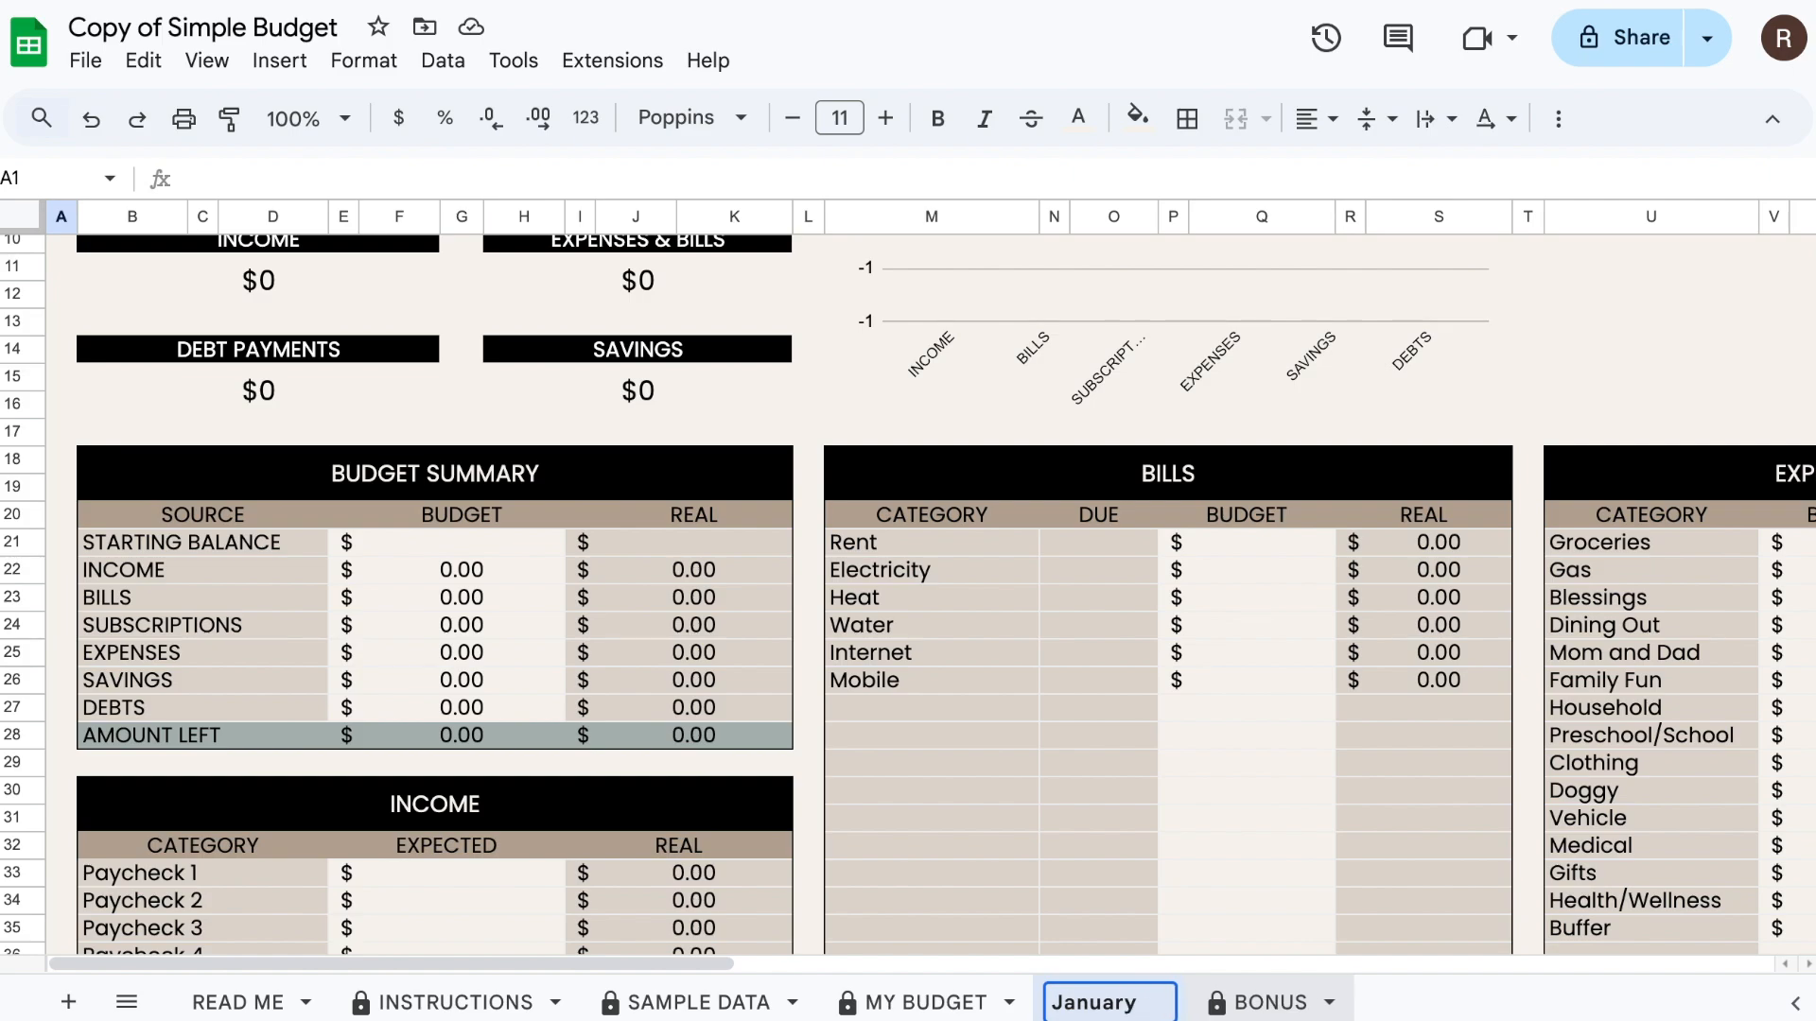
type(" 2025")
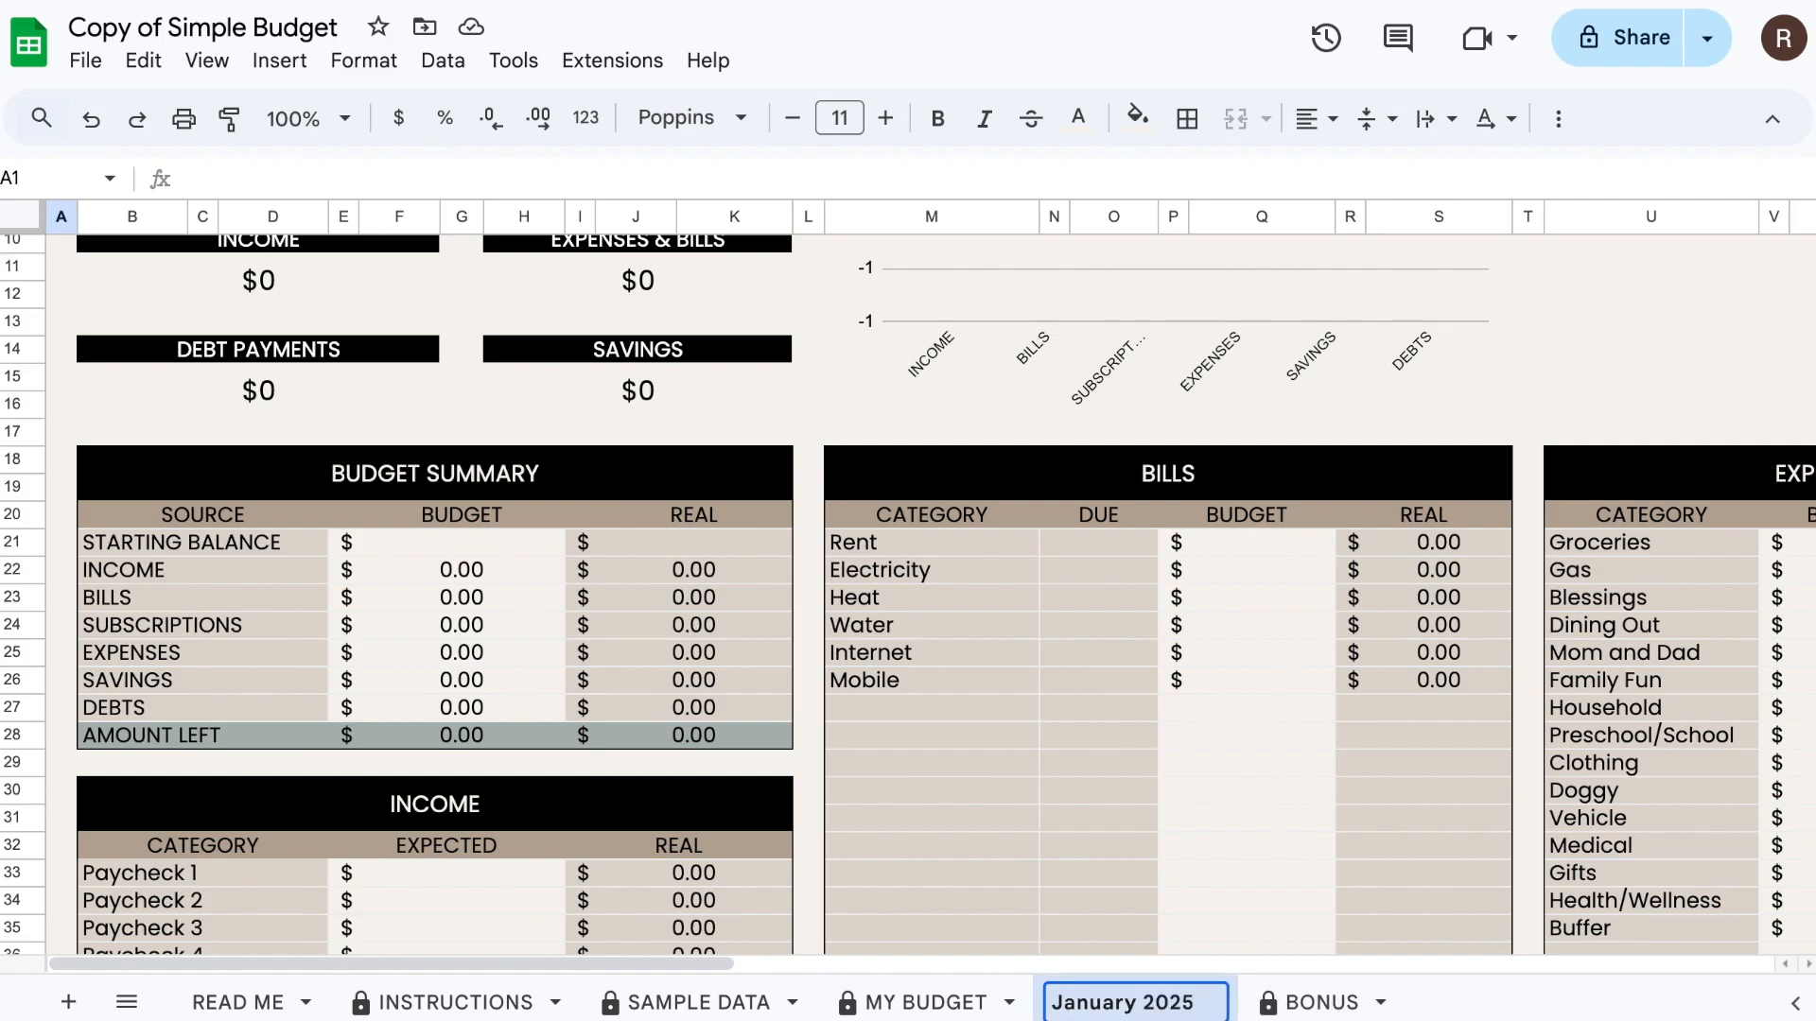
left_click(1236, 854)
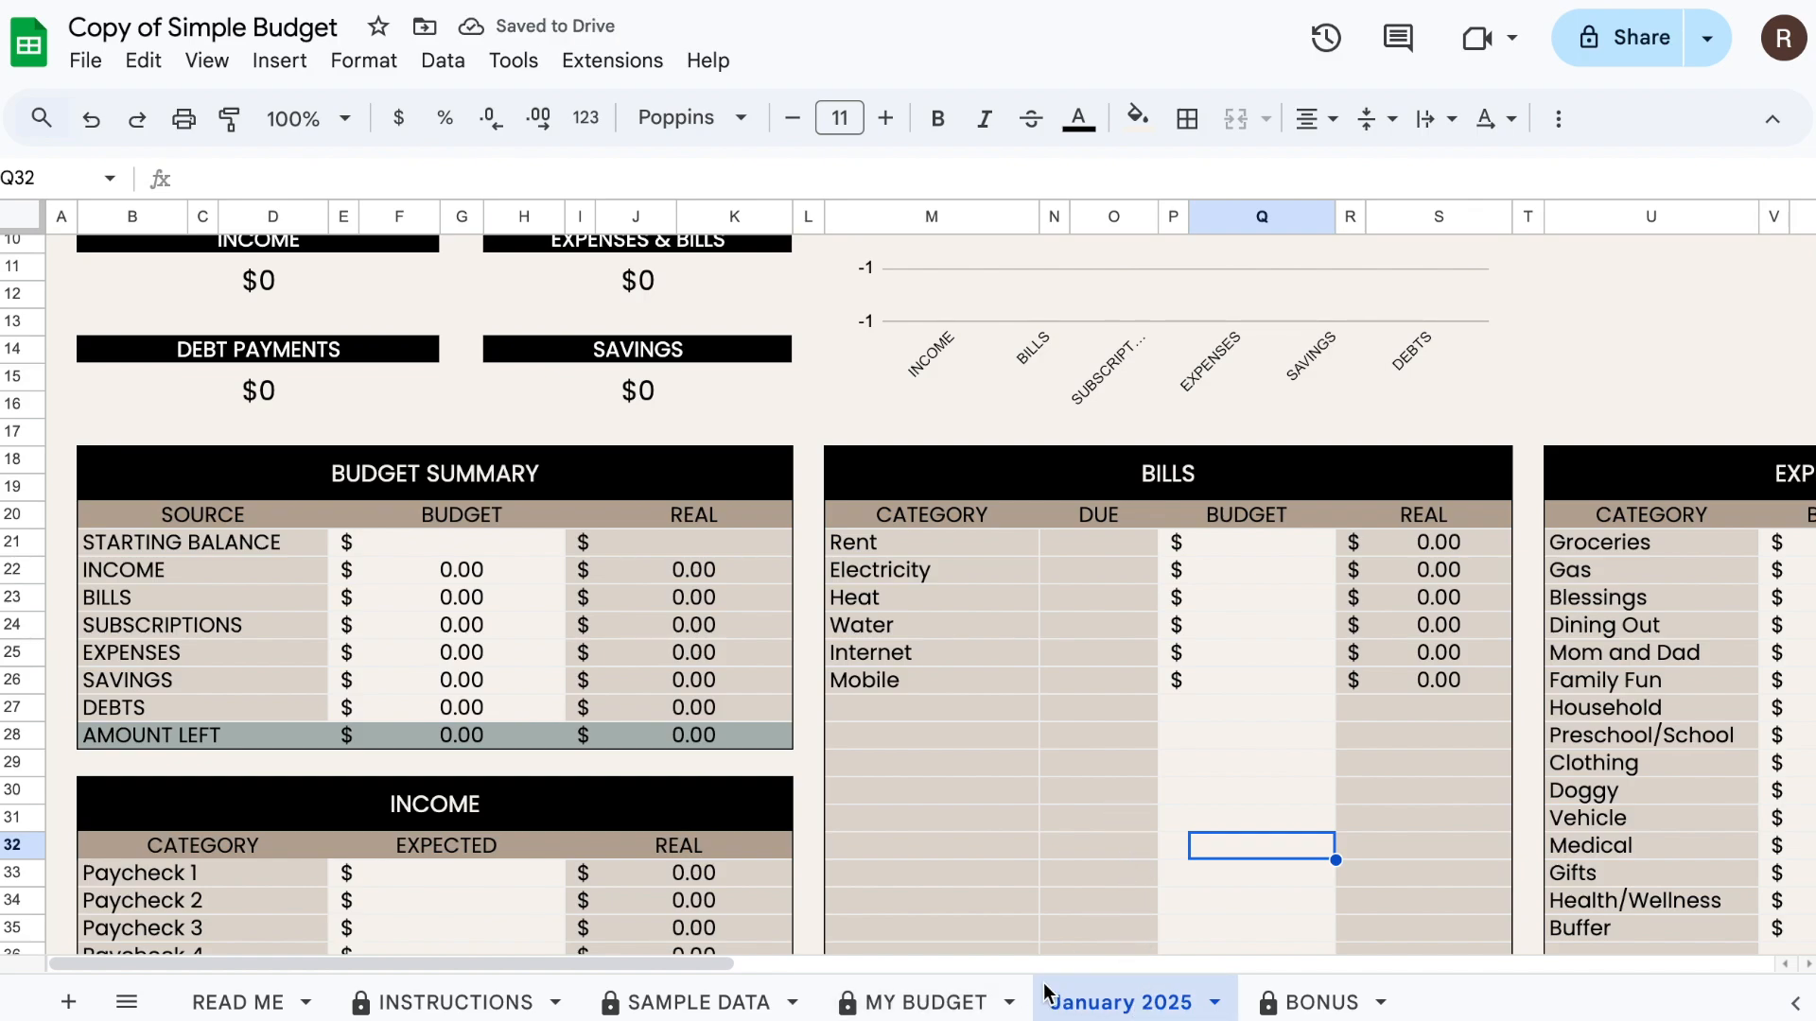
- Try altering the Real formula for Electricity in the Bills table of January 2025 and undo the edit
left_click(962, 741)
left_click(1456, 602)
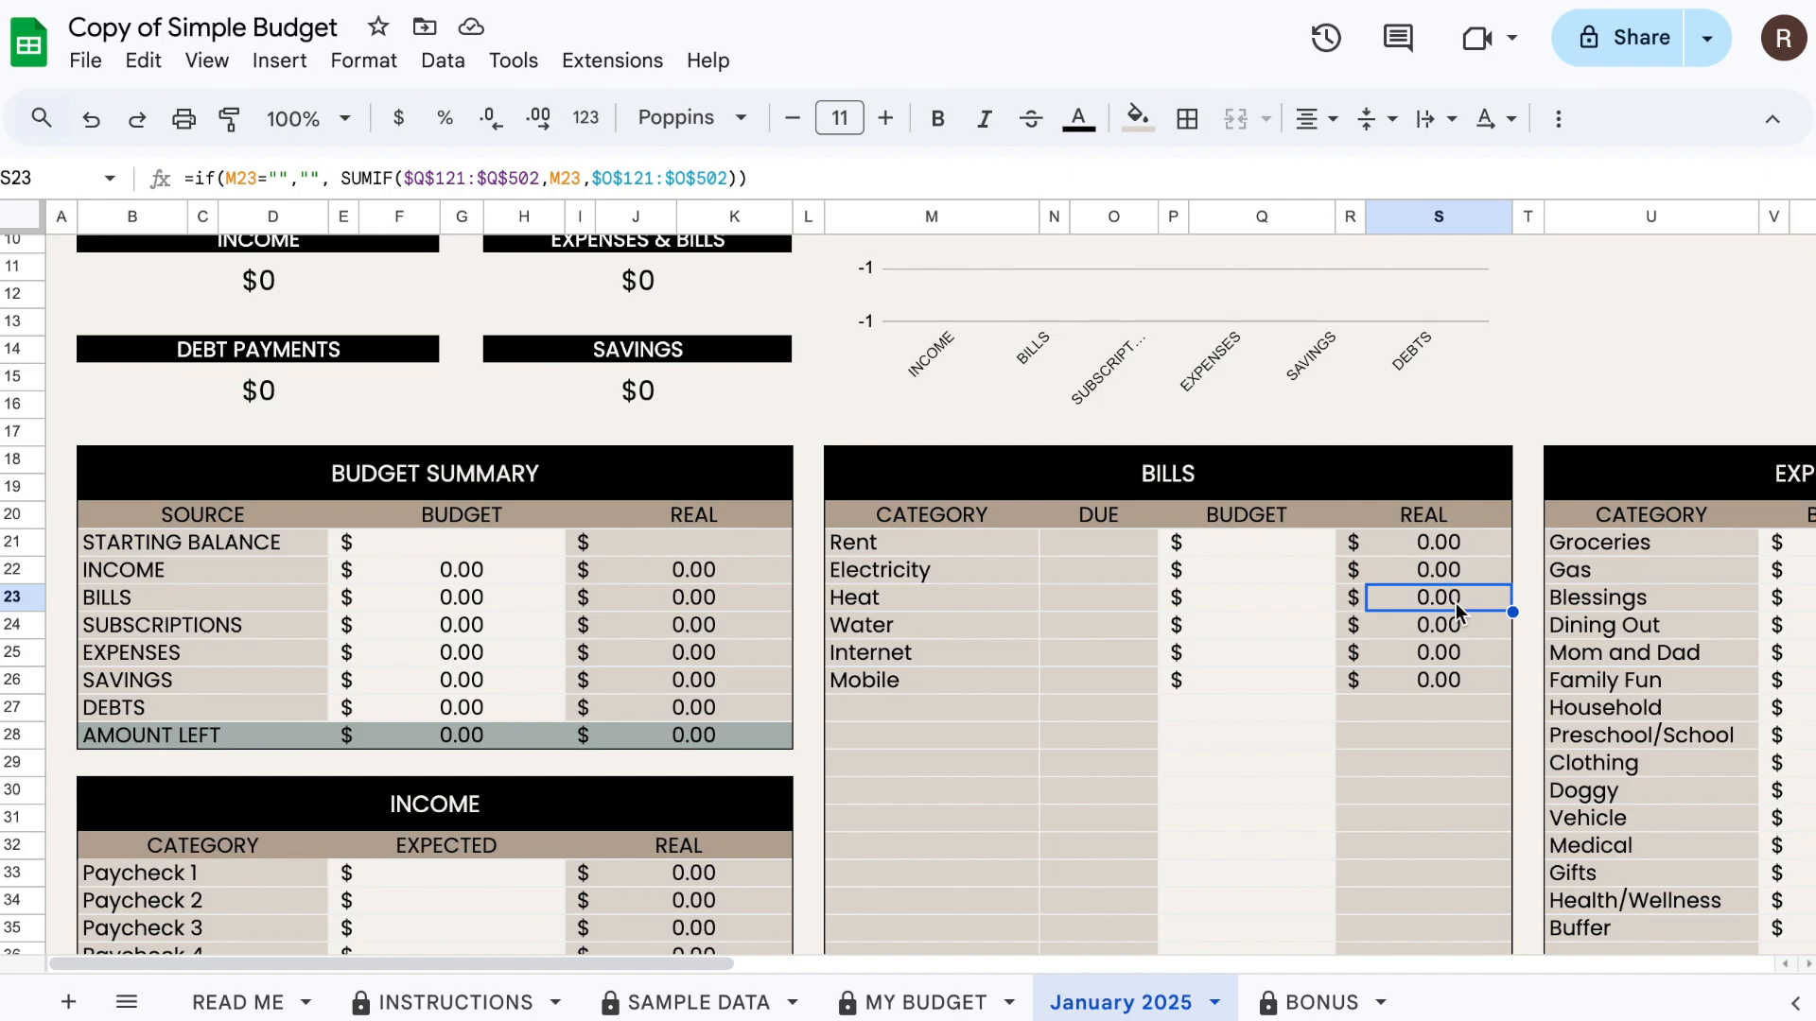
double_click(1458, 610)
left_click(1418, 549)
double_click(1437, 570)
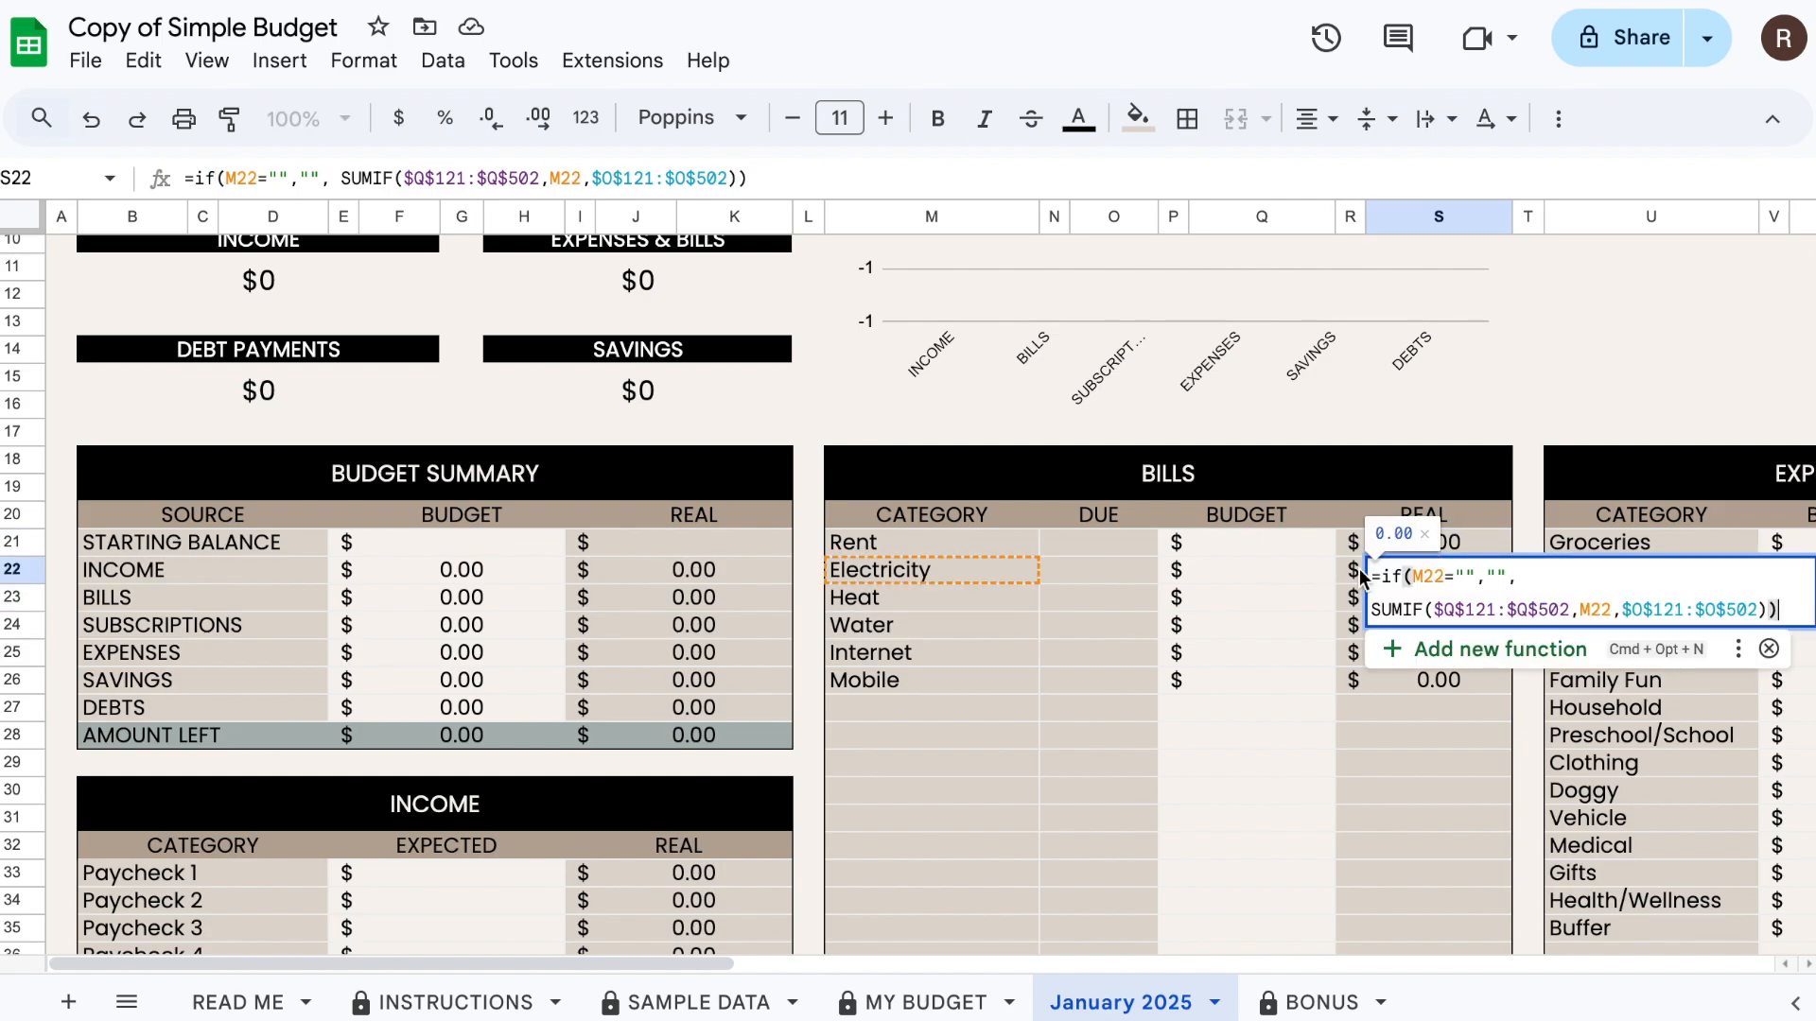
key("Return")
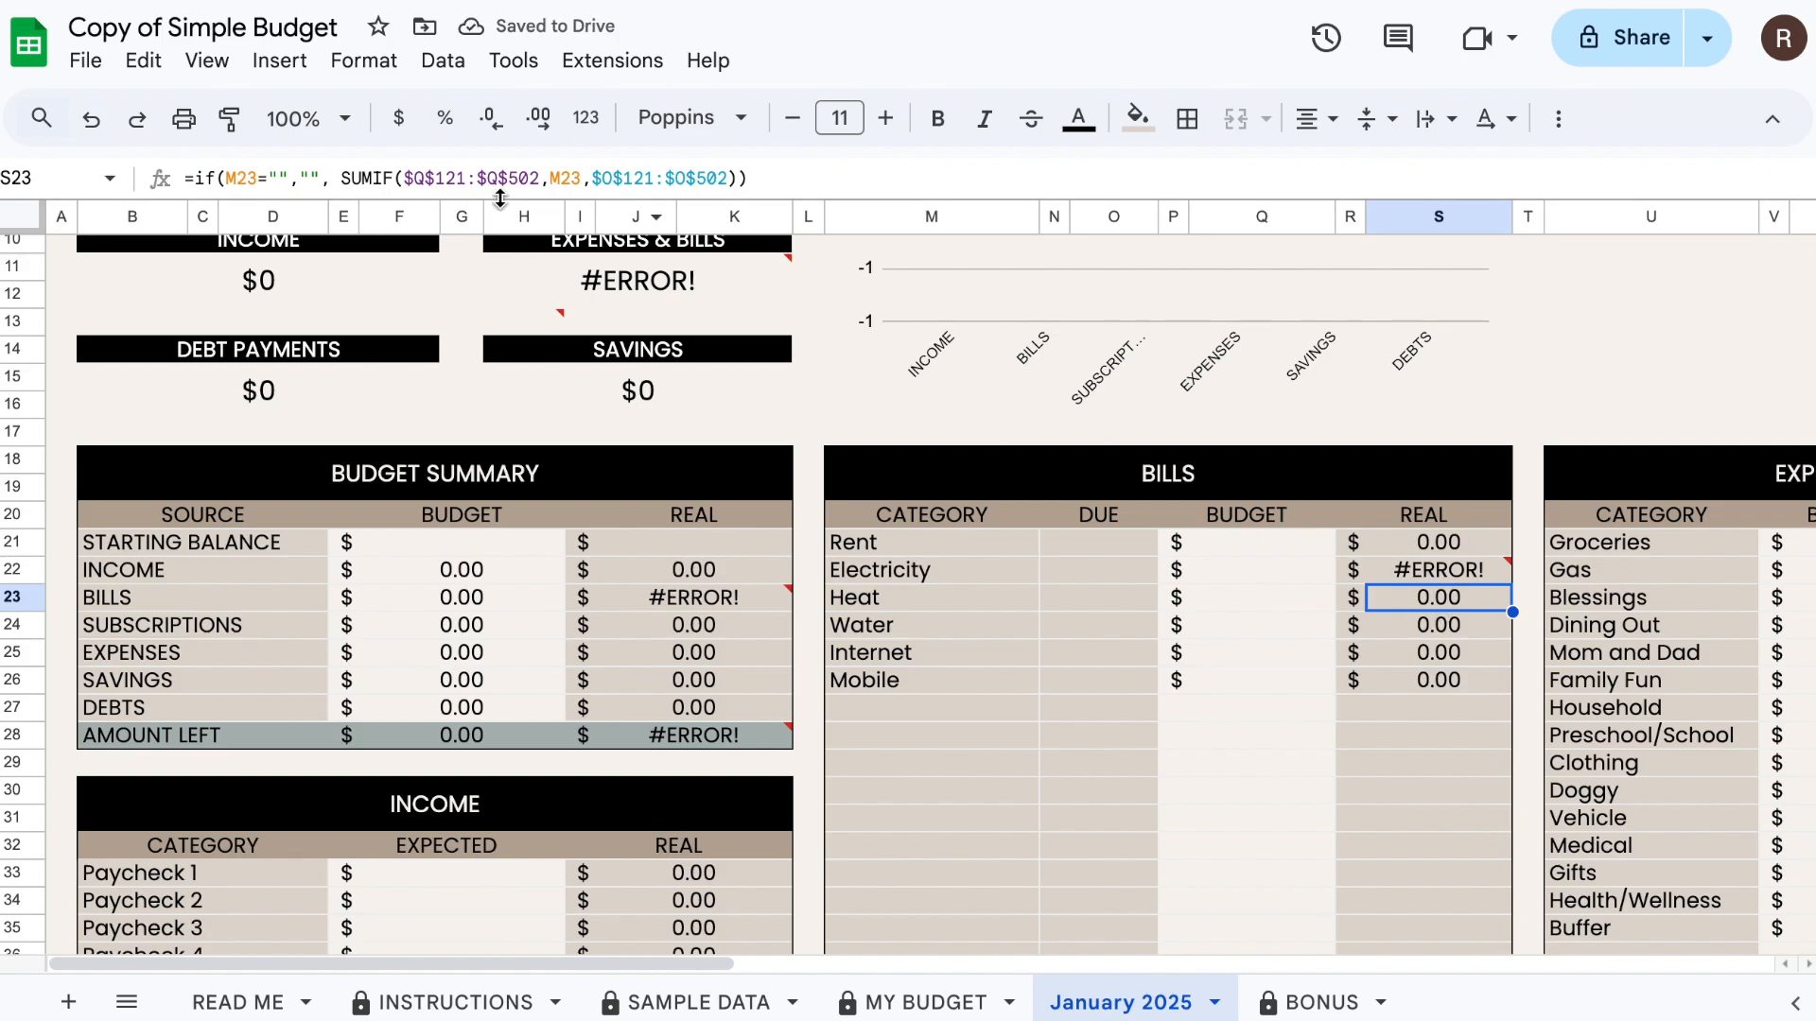
left_click(85, 116)
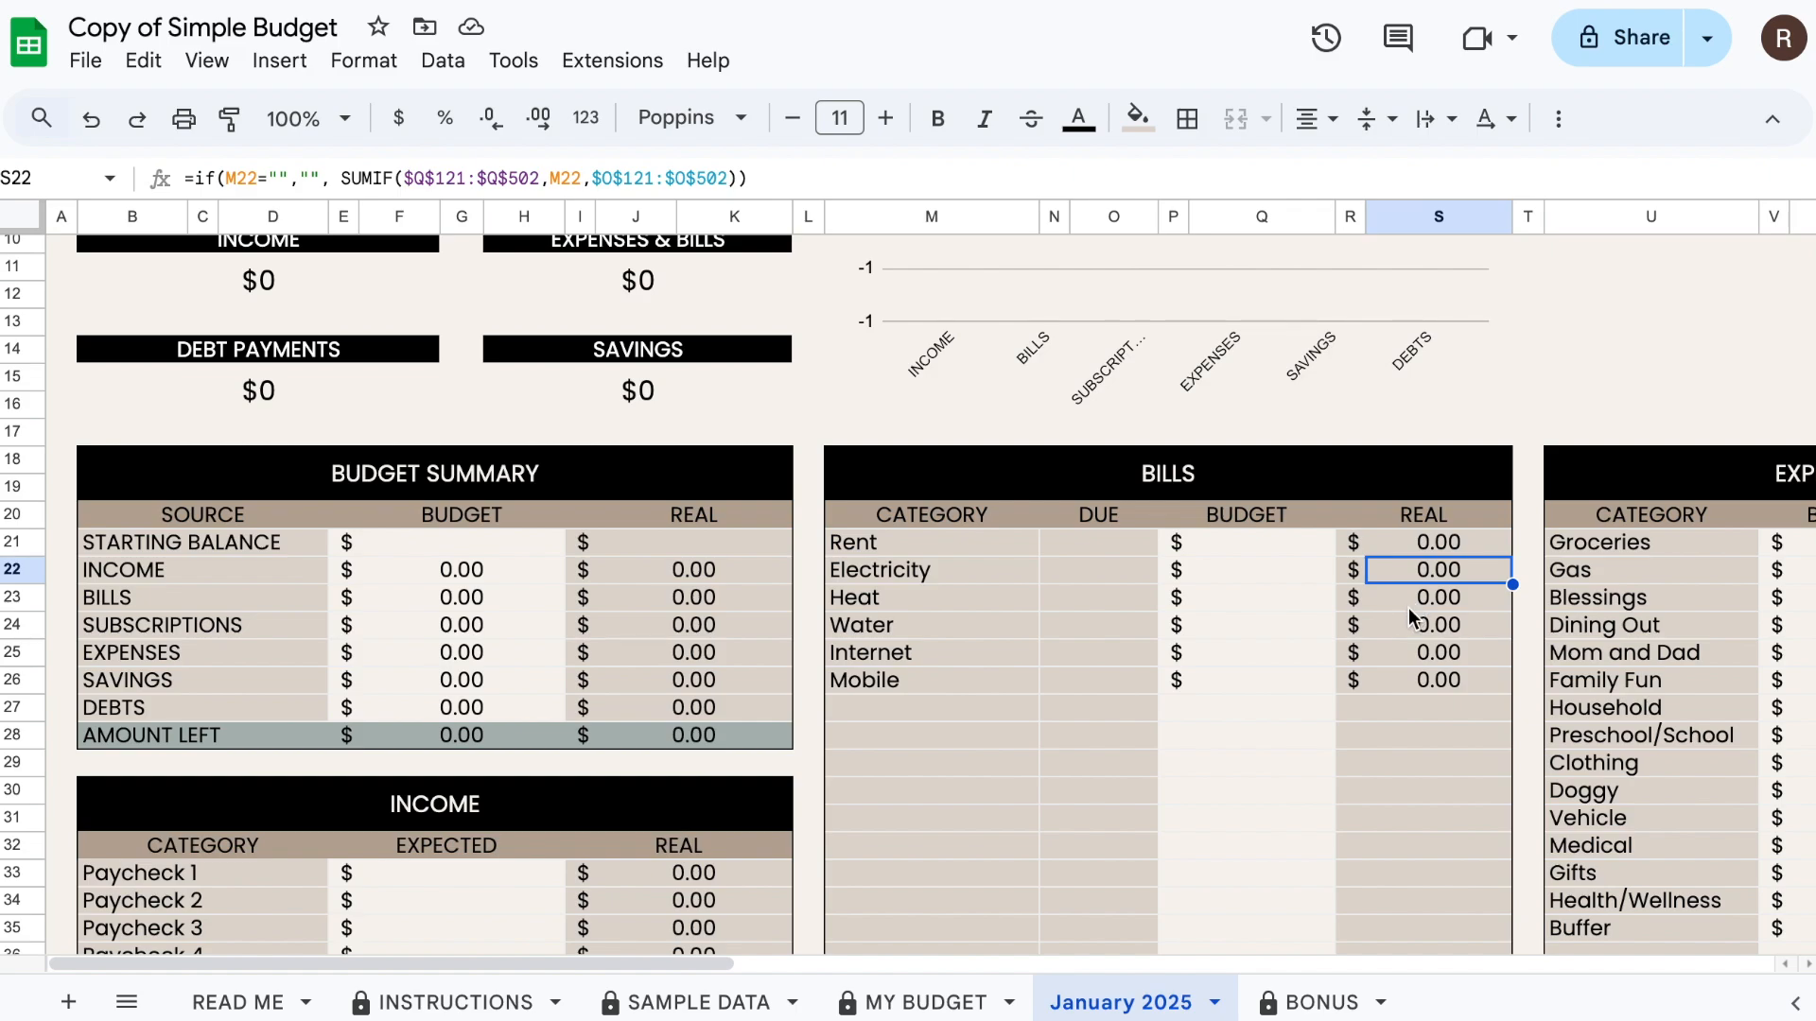
- Look up the original Real formula for Electricity on the MY BUDGET sheet and return to January 2025
left_click(919, 1012)
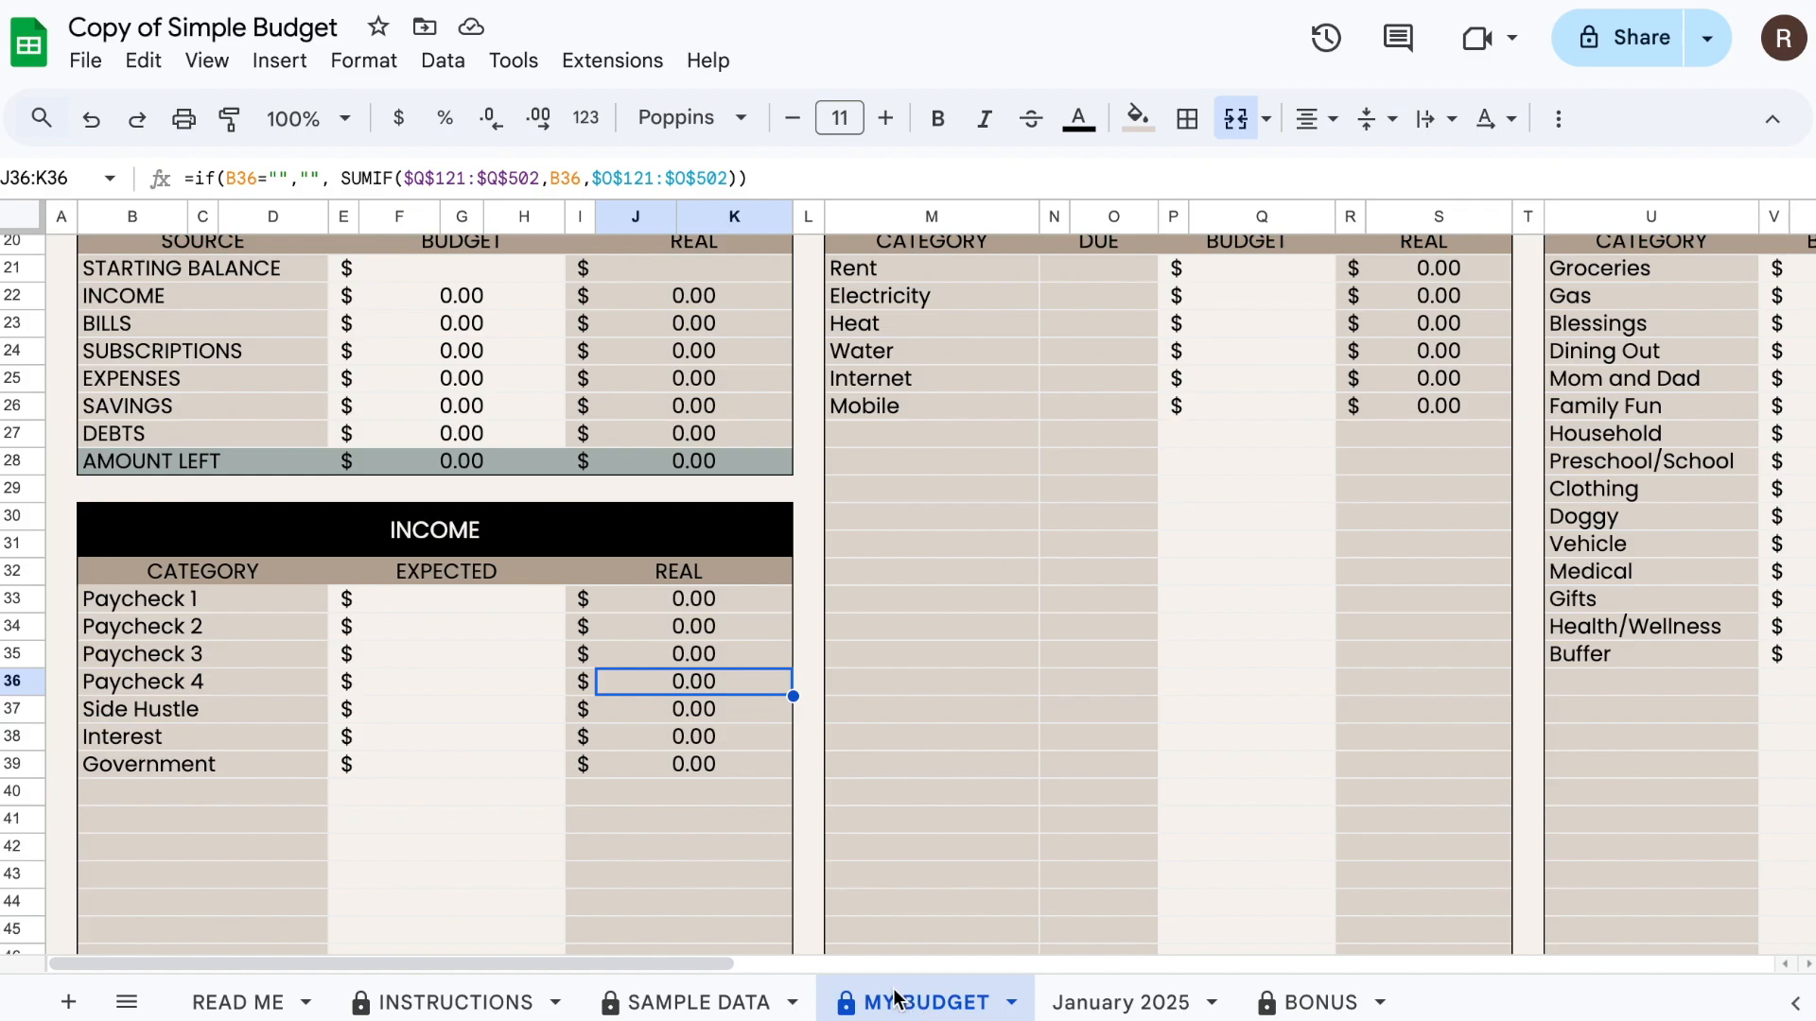
left_click(1458, 301)
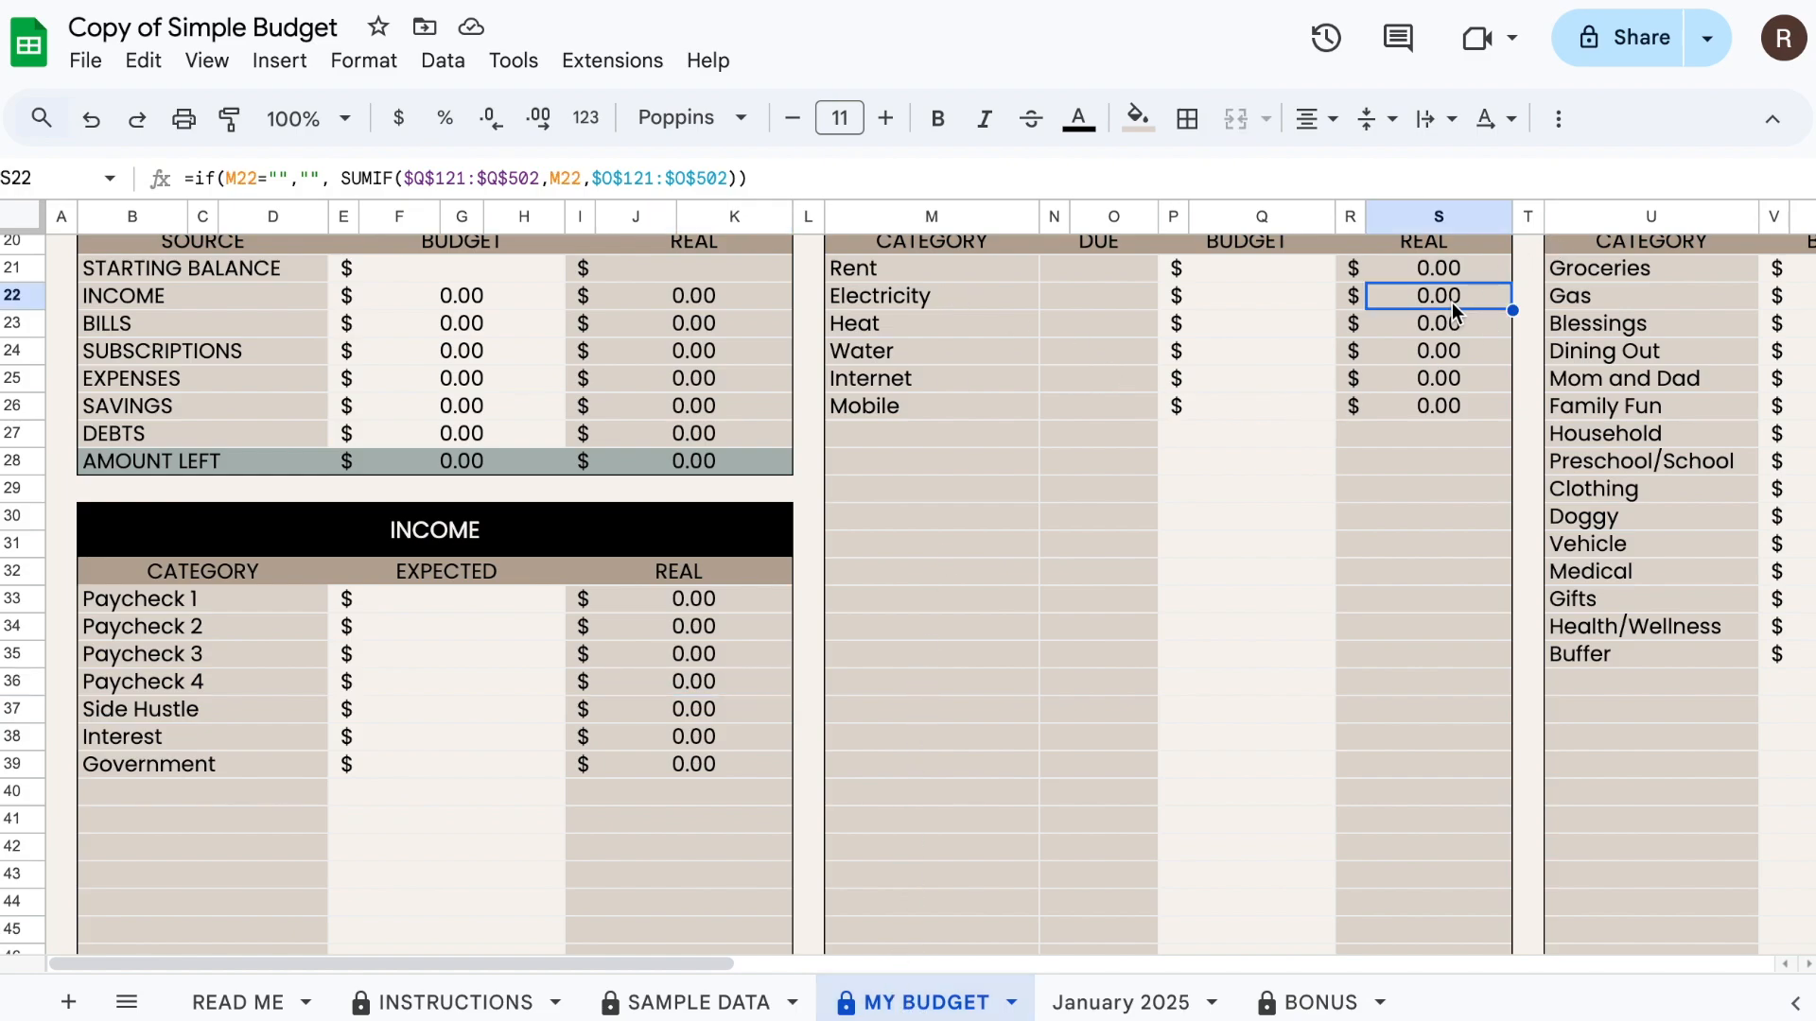
key("Return")
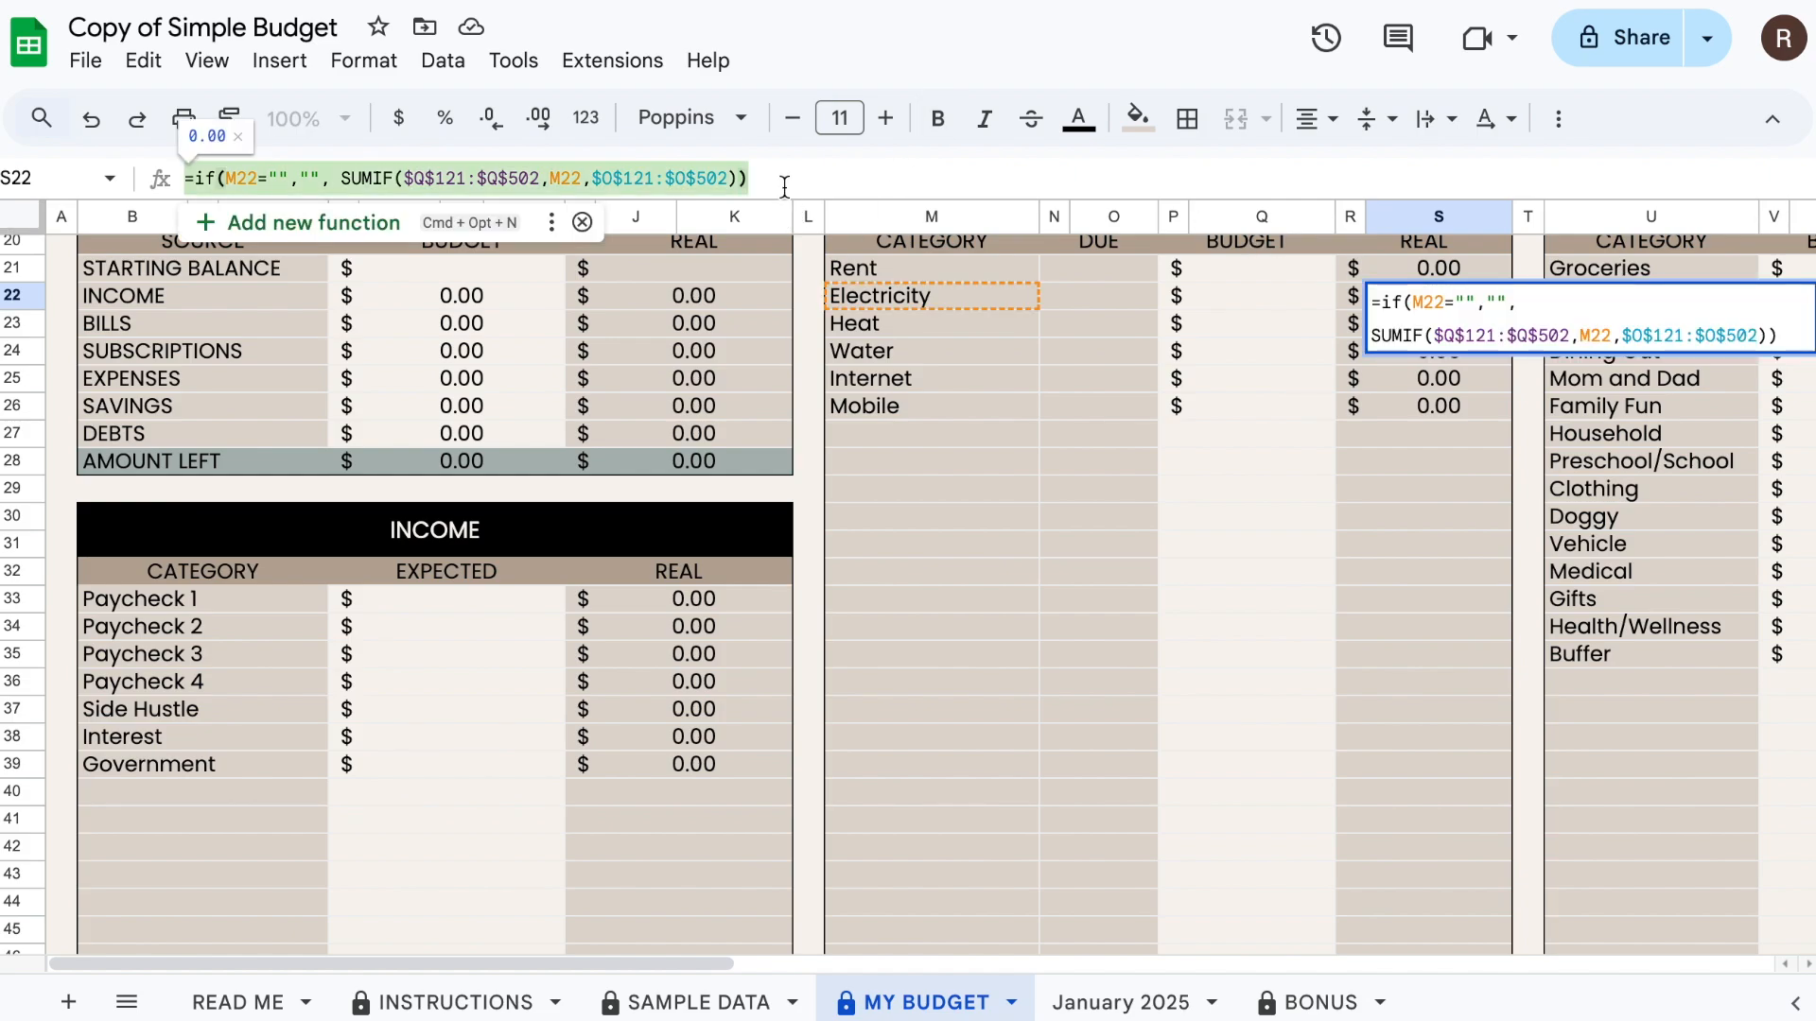
left_click(1126, 1003)
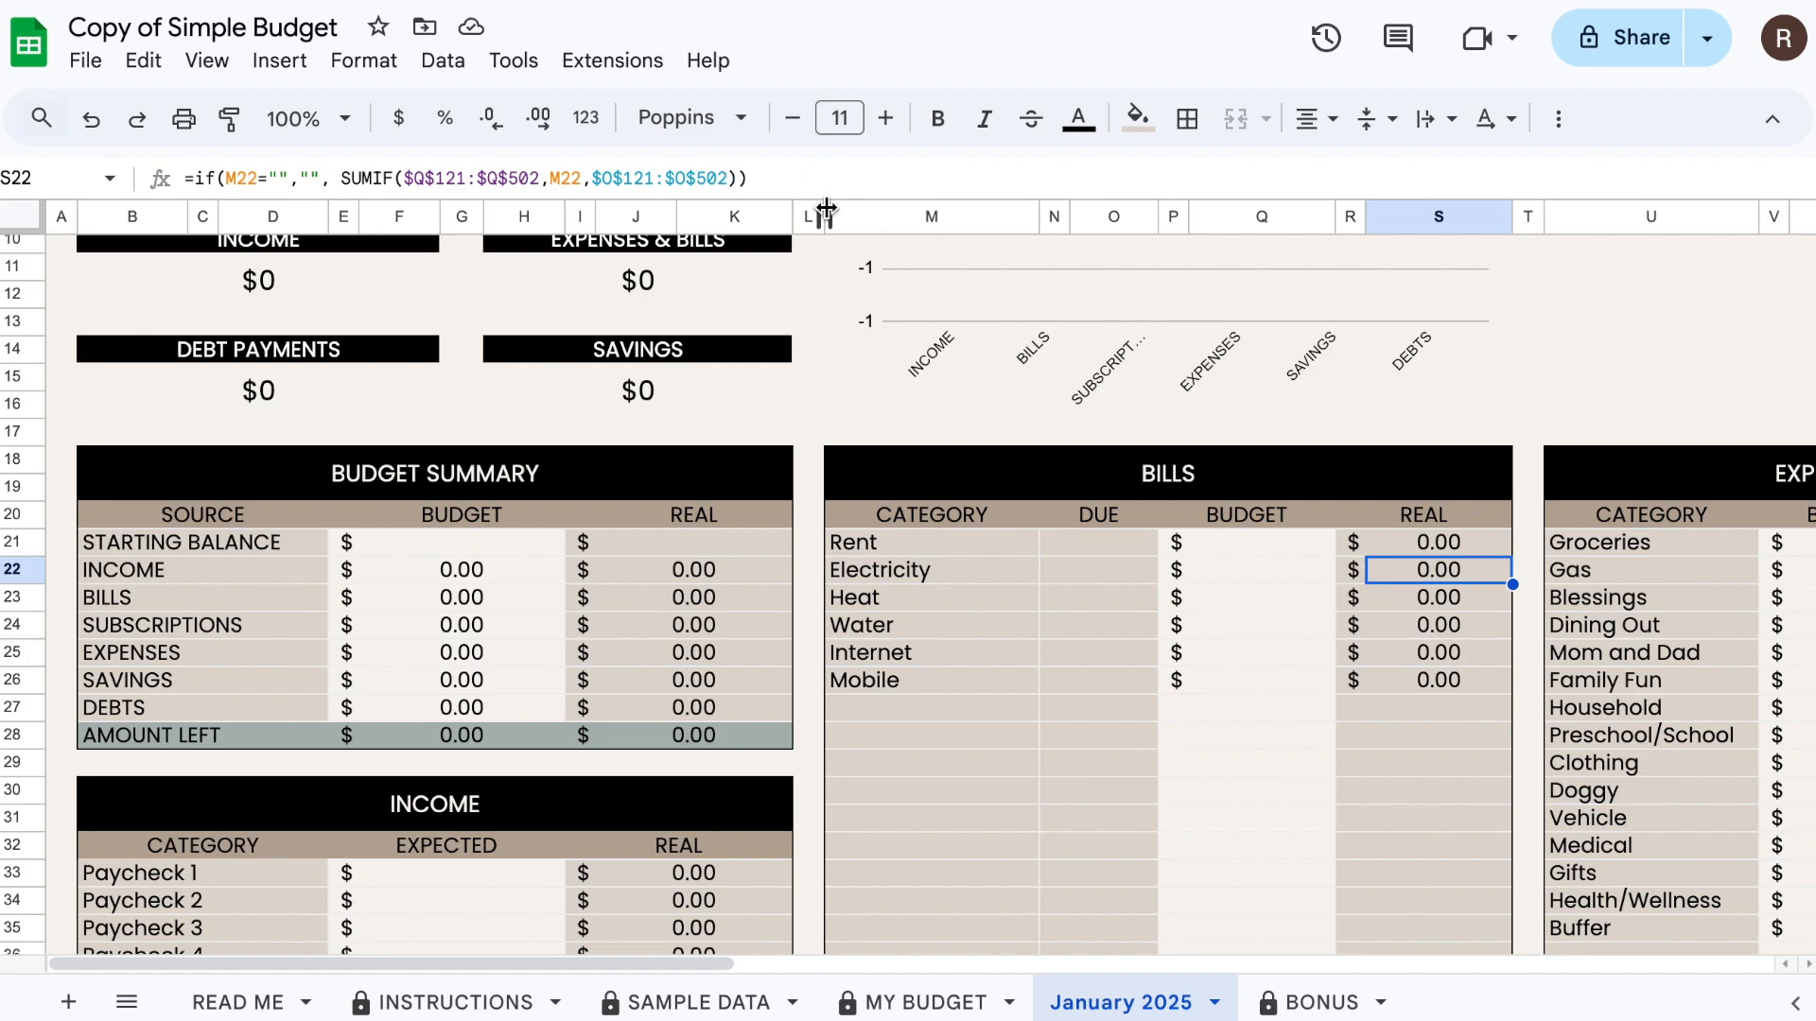
- Enter 1400 as the expected amount for Paycheck 1 in the Income table of January 2025
left_click(943, 769)
scroll(1012, 799, "down", 3)
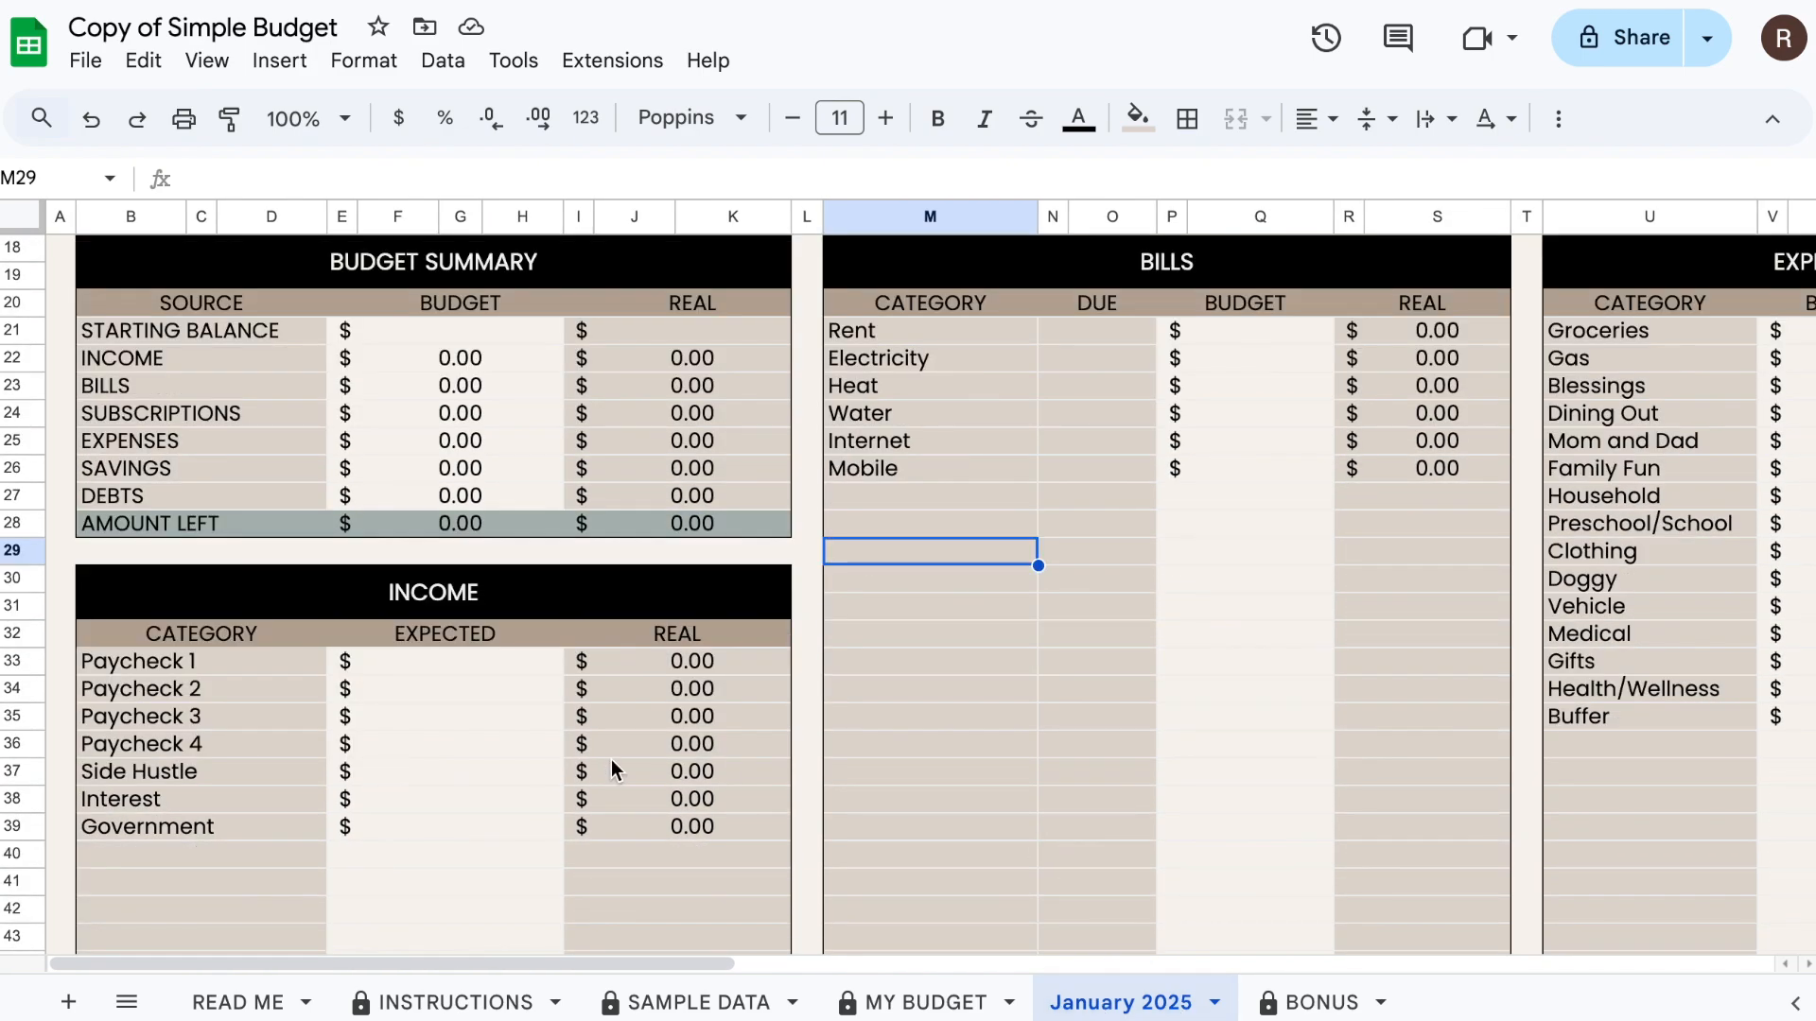
left_click(418, 666)
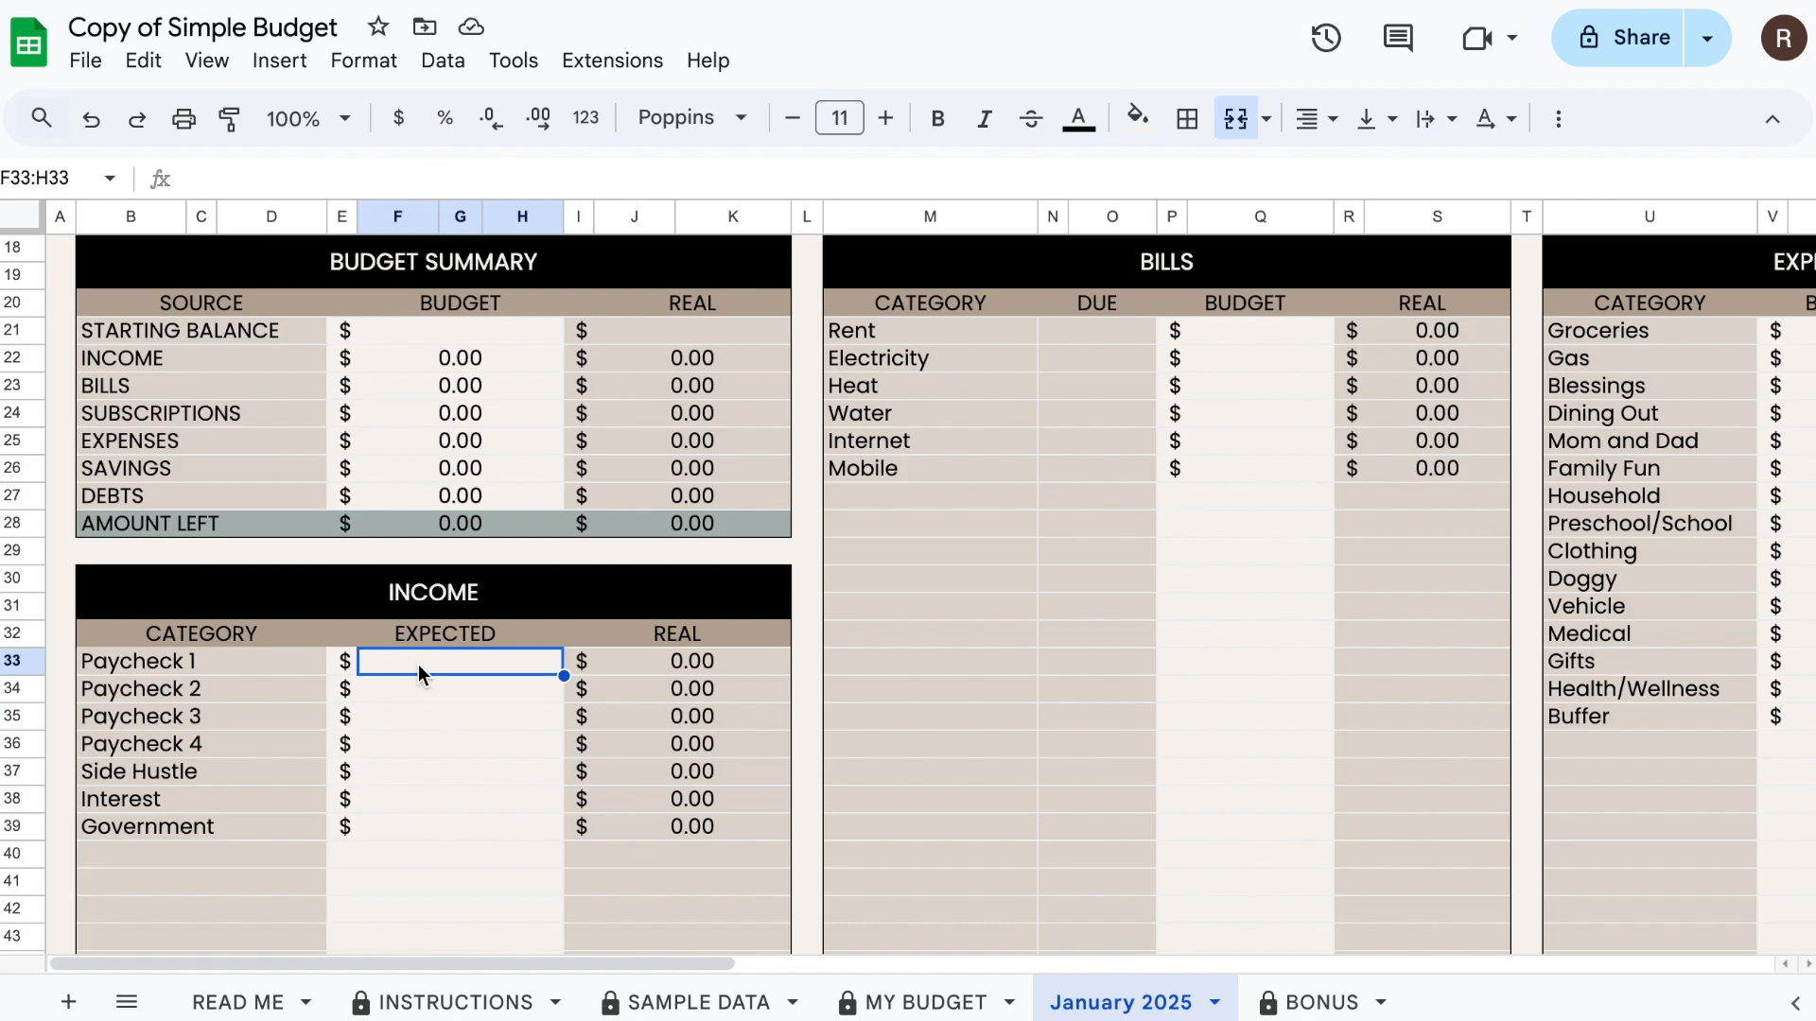
type("1400")
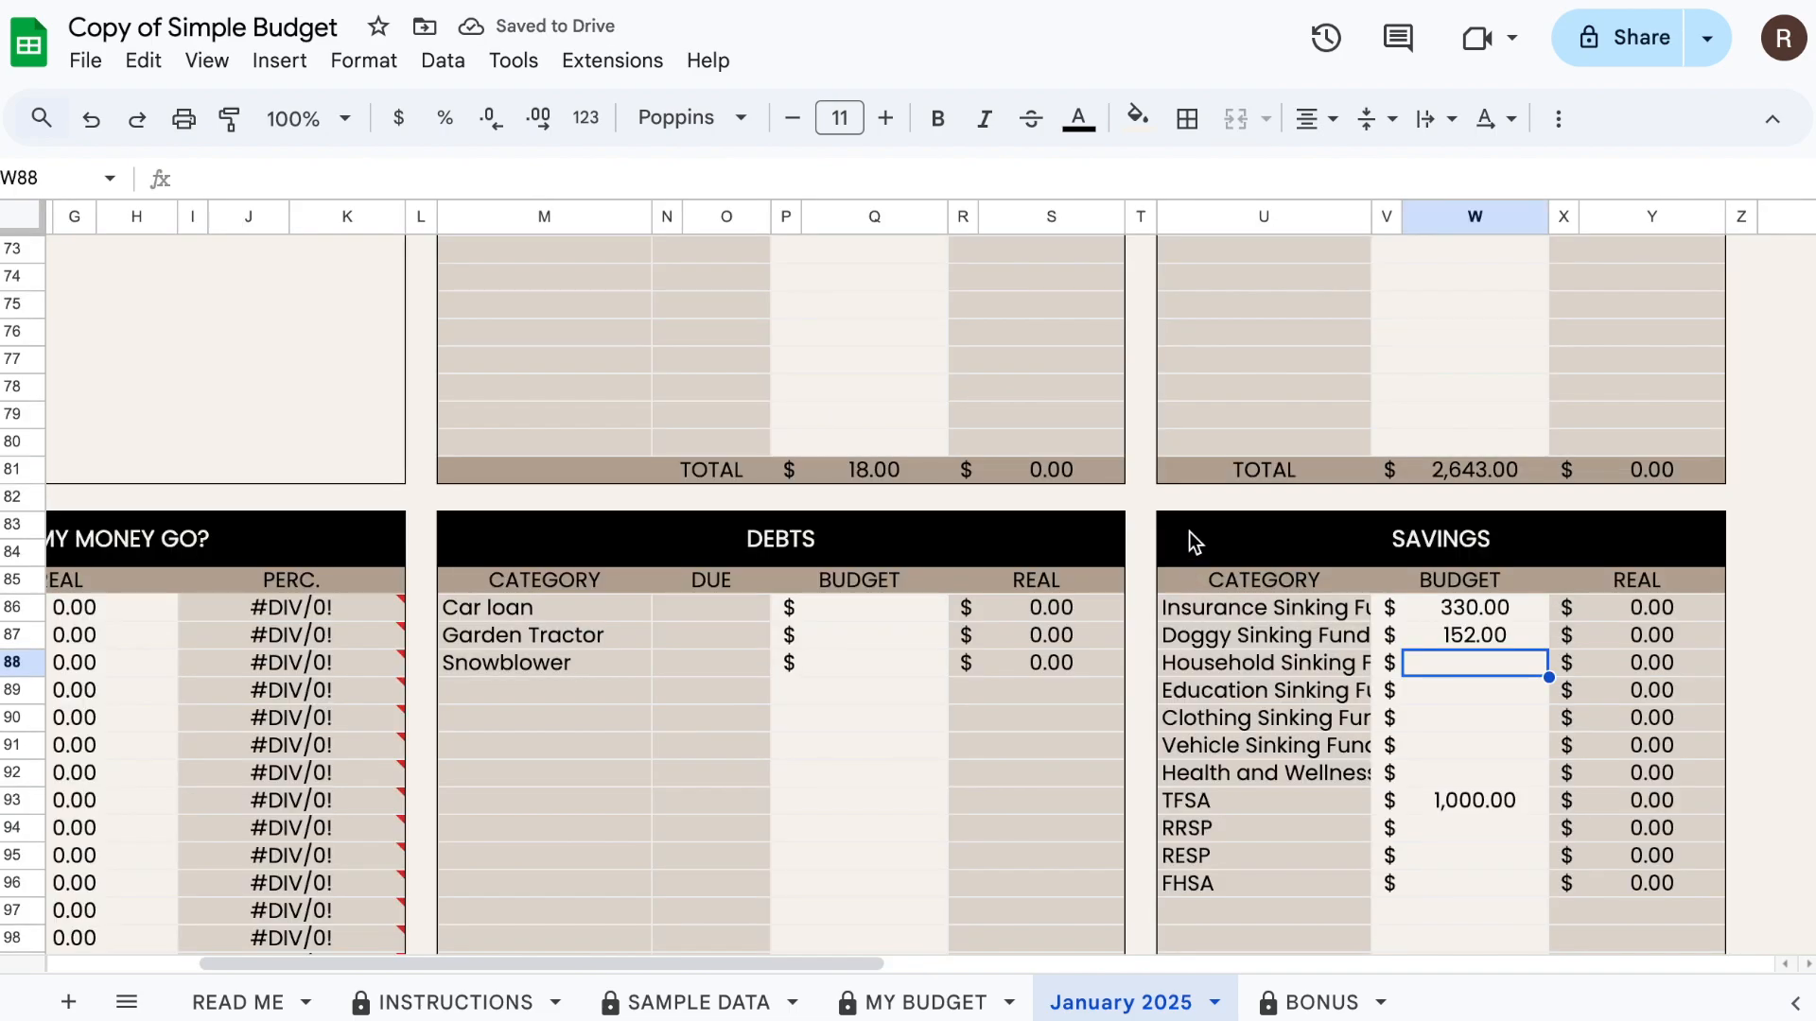
- Review the budget amounts in the Budget Summary, Income, Bills and Expenses tables of January 2025
scroll(1188, 532, "up", 20)
scroll(1212, 524, "down", 1)
scroll(1216, 524, "left", 5)
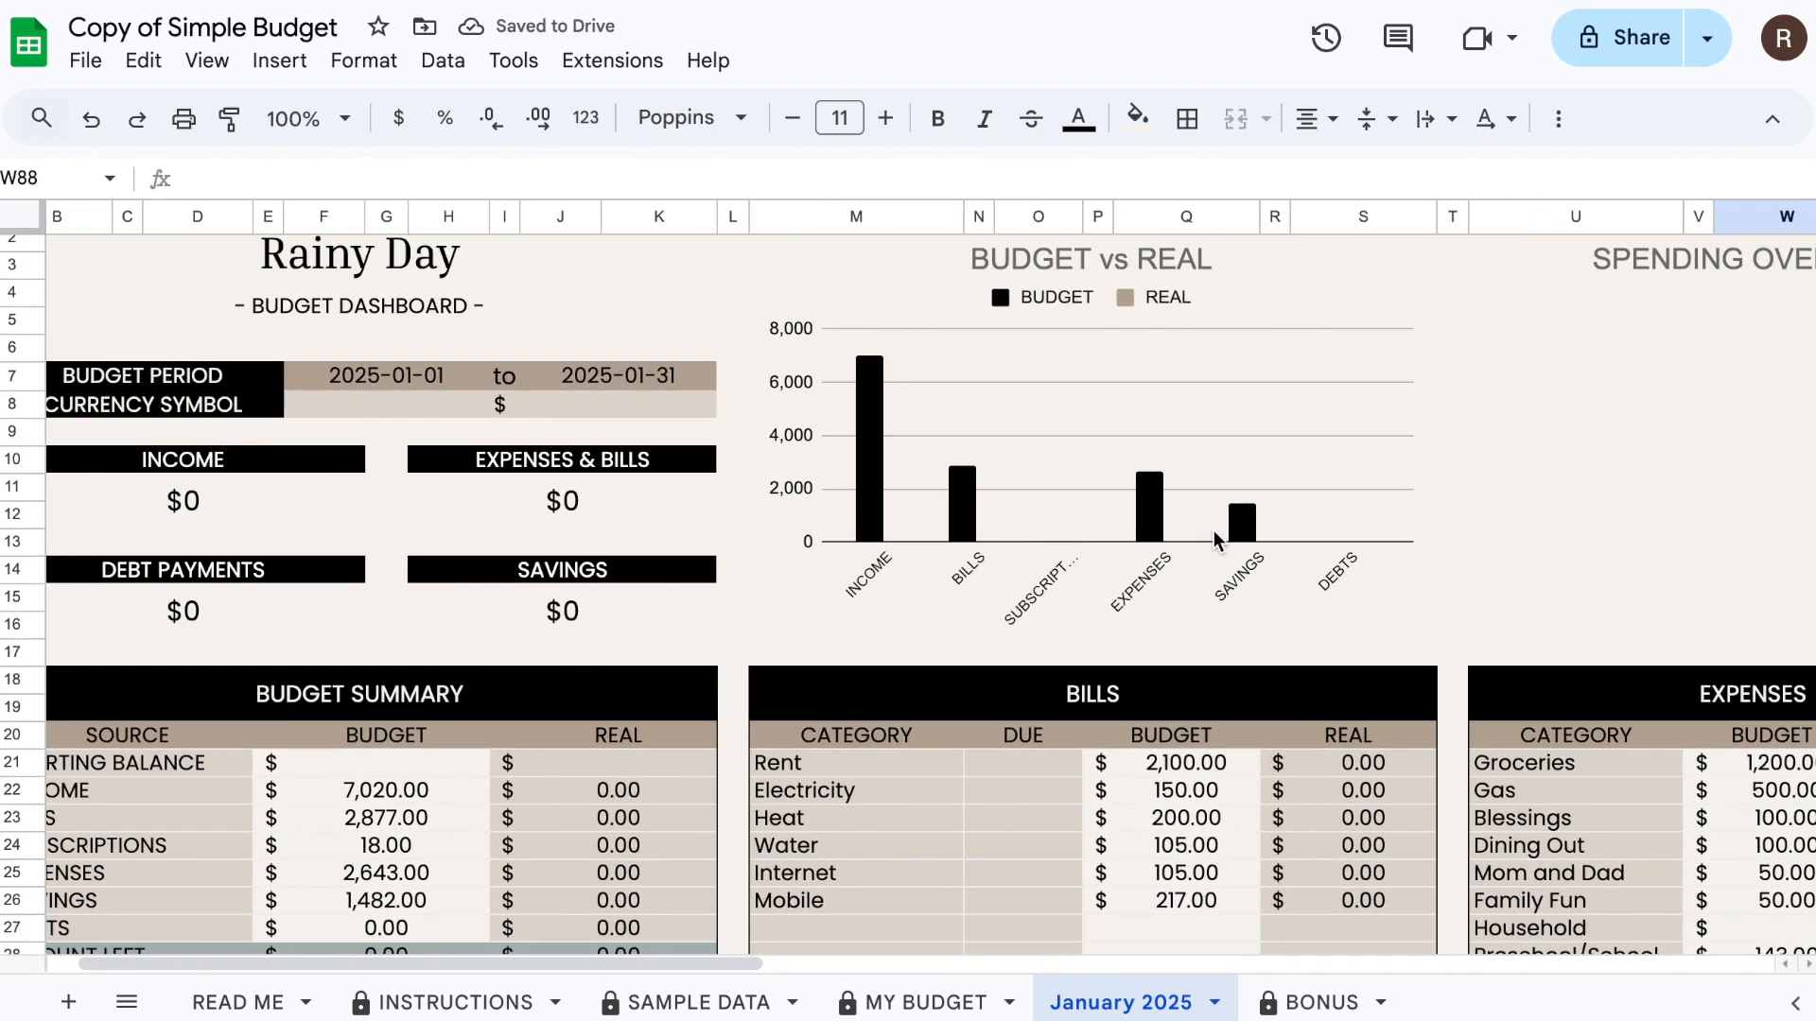
scroll(1212, 530, "left", 2)
scroll(1208, 531, "down", 5)
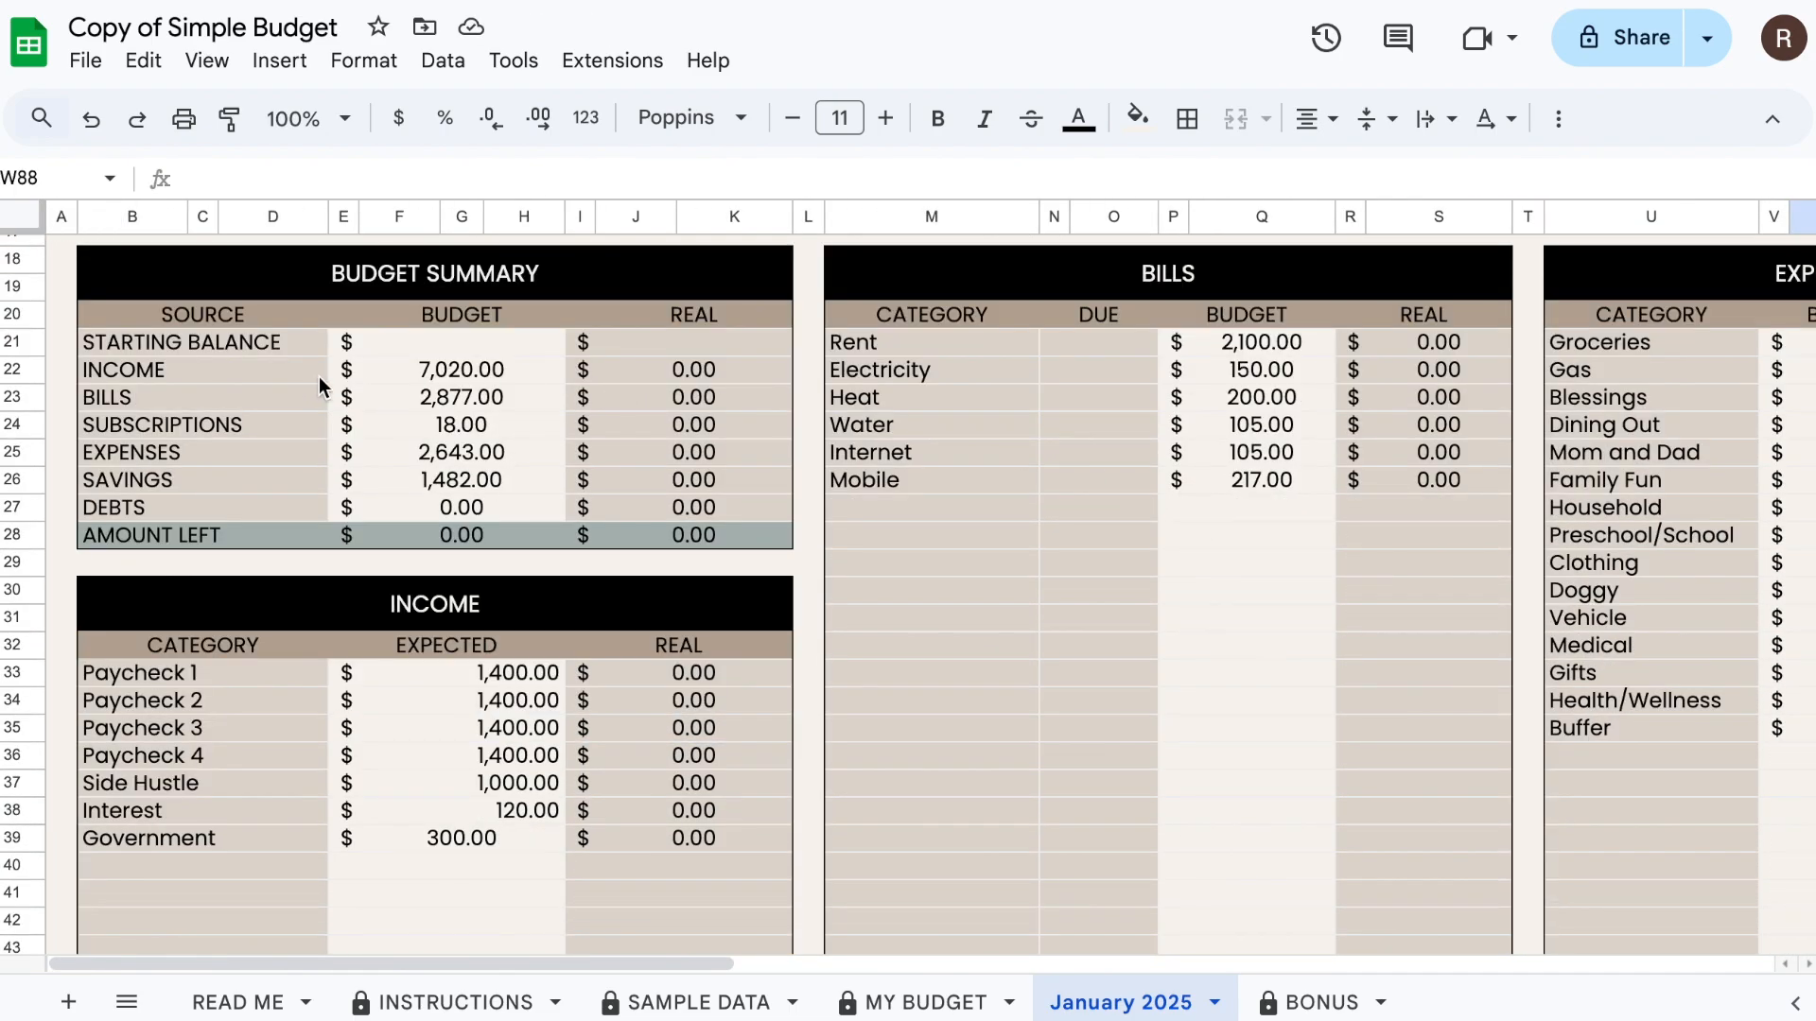
scroll(982, 611, "right", 3)
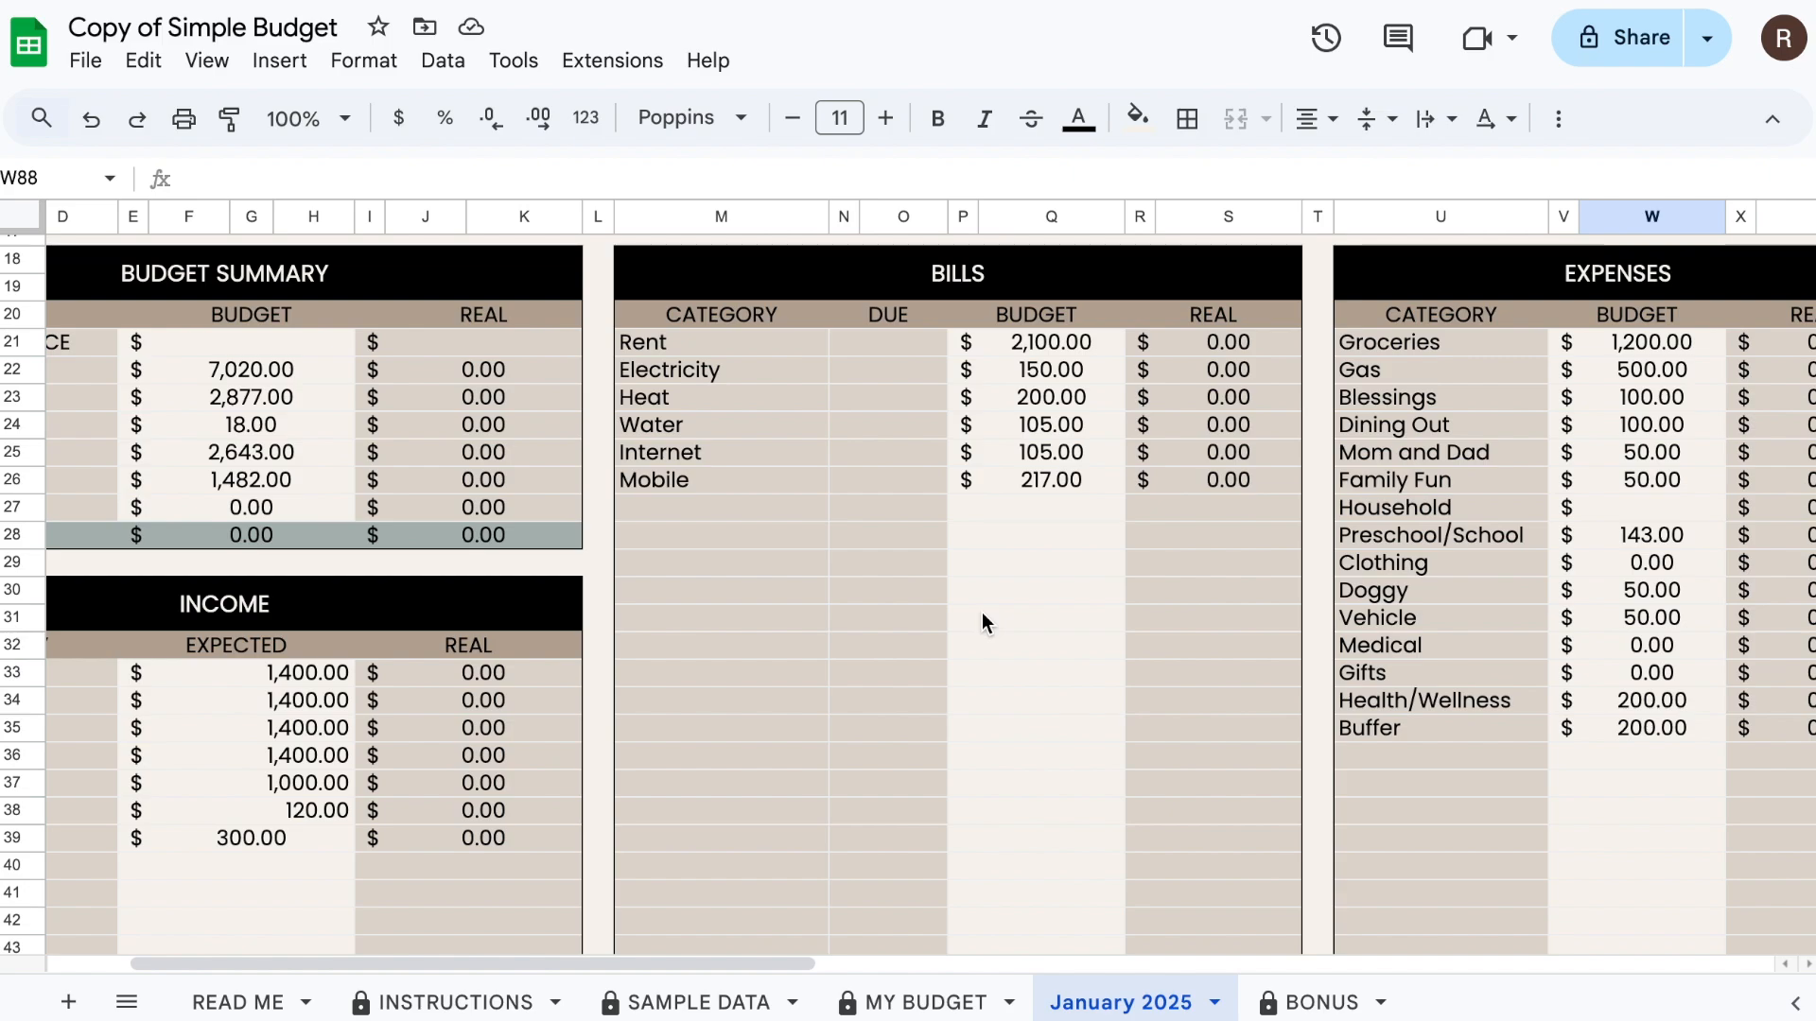
- Duplicate the January 2025 sheet and rename the copy "February 2025"
right_click(1124, 1011)
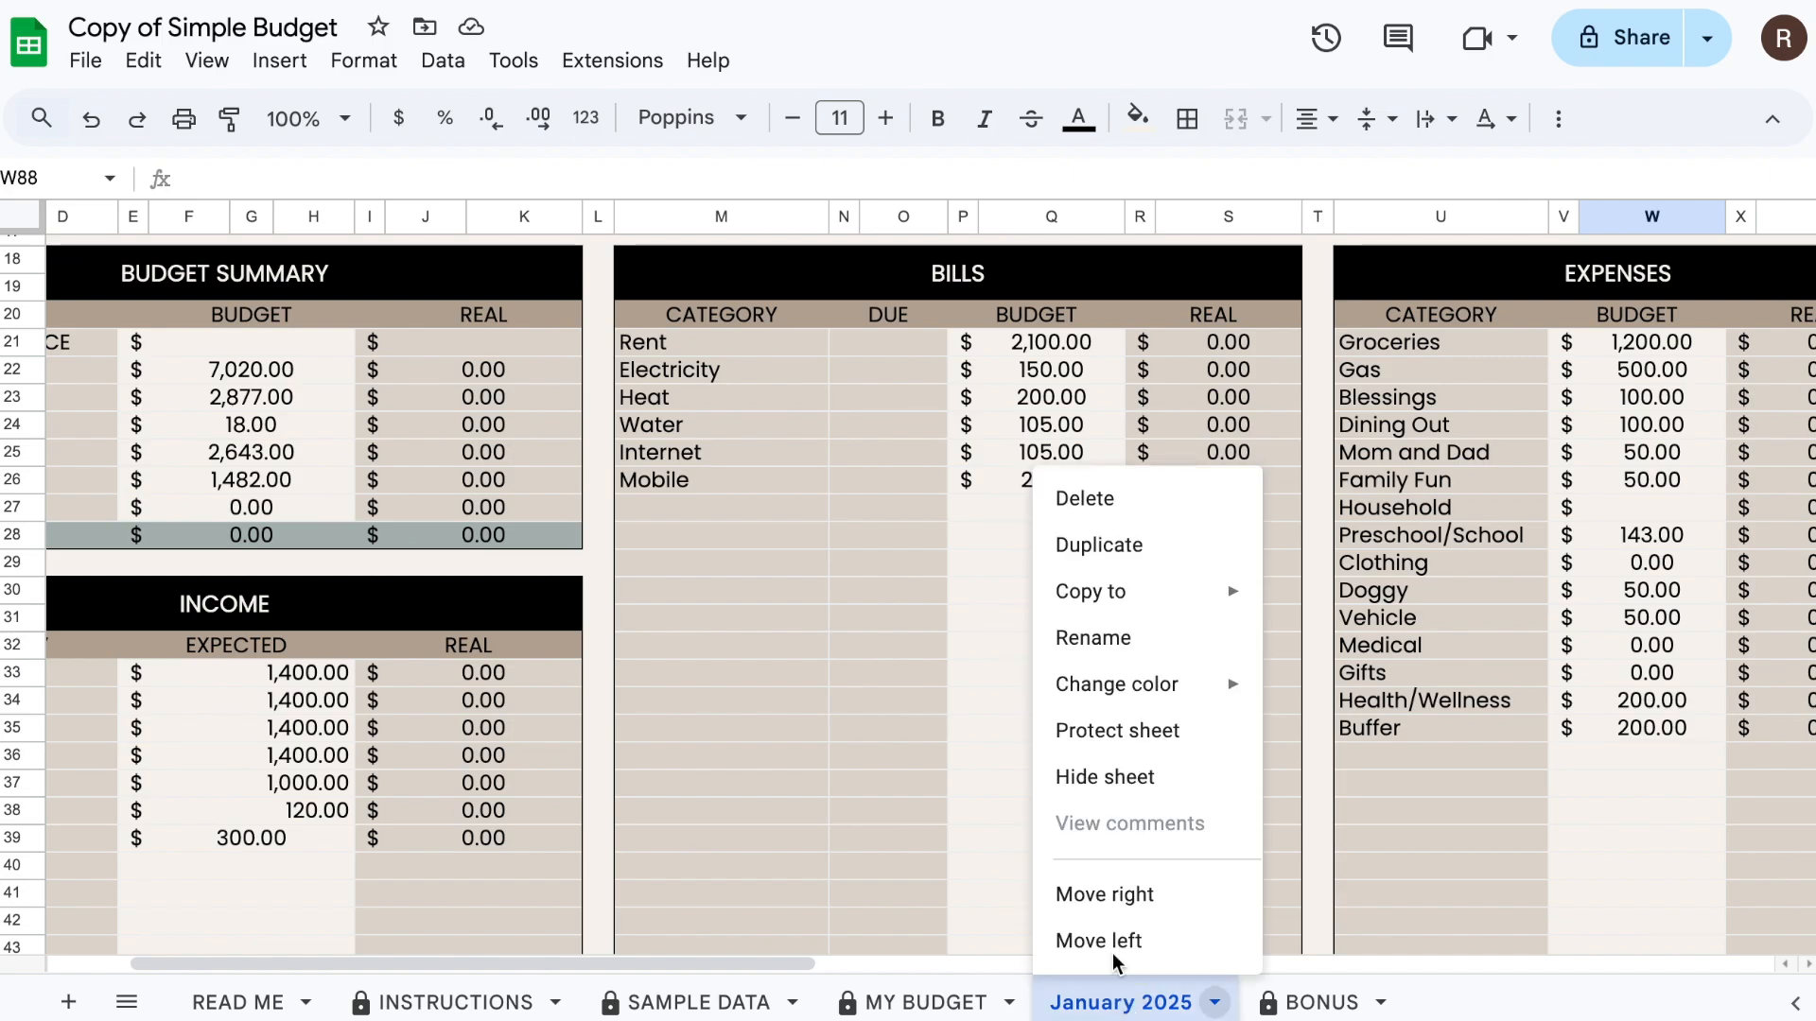
left_click(1111, 554)
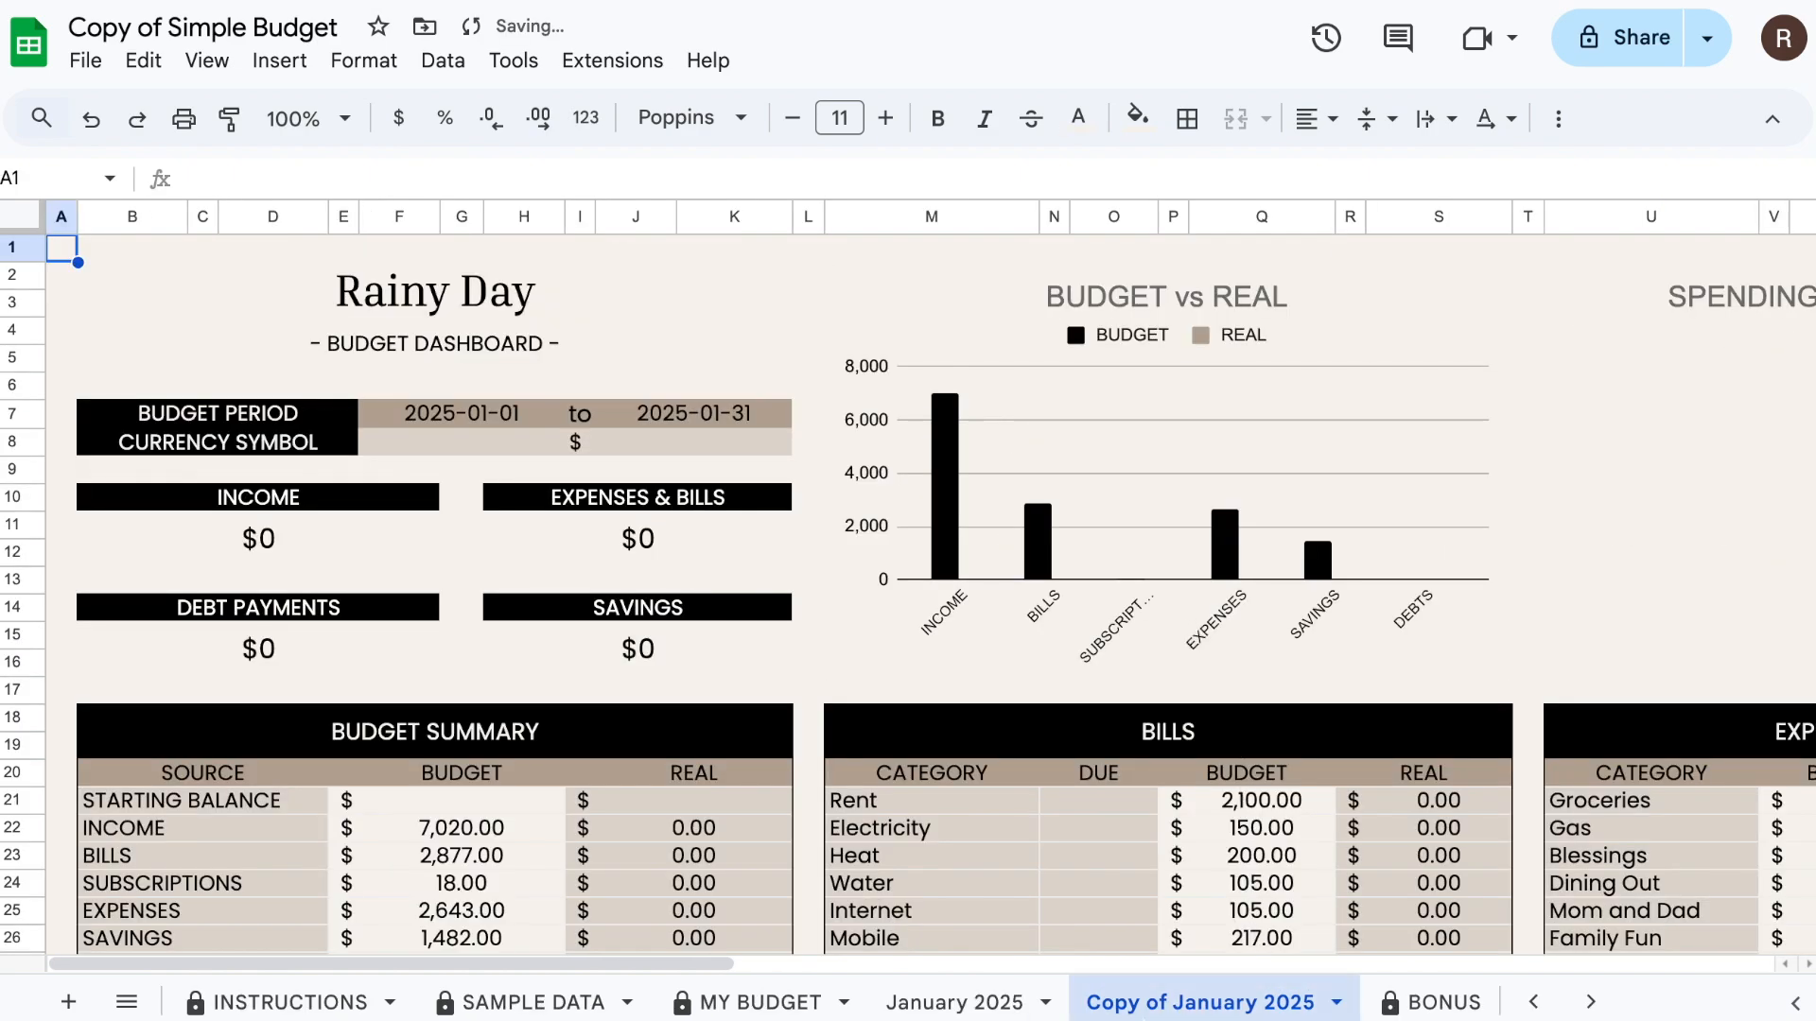
double_click(1147, 1000)
type("February 2025")
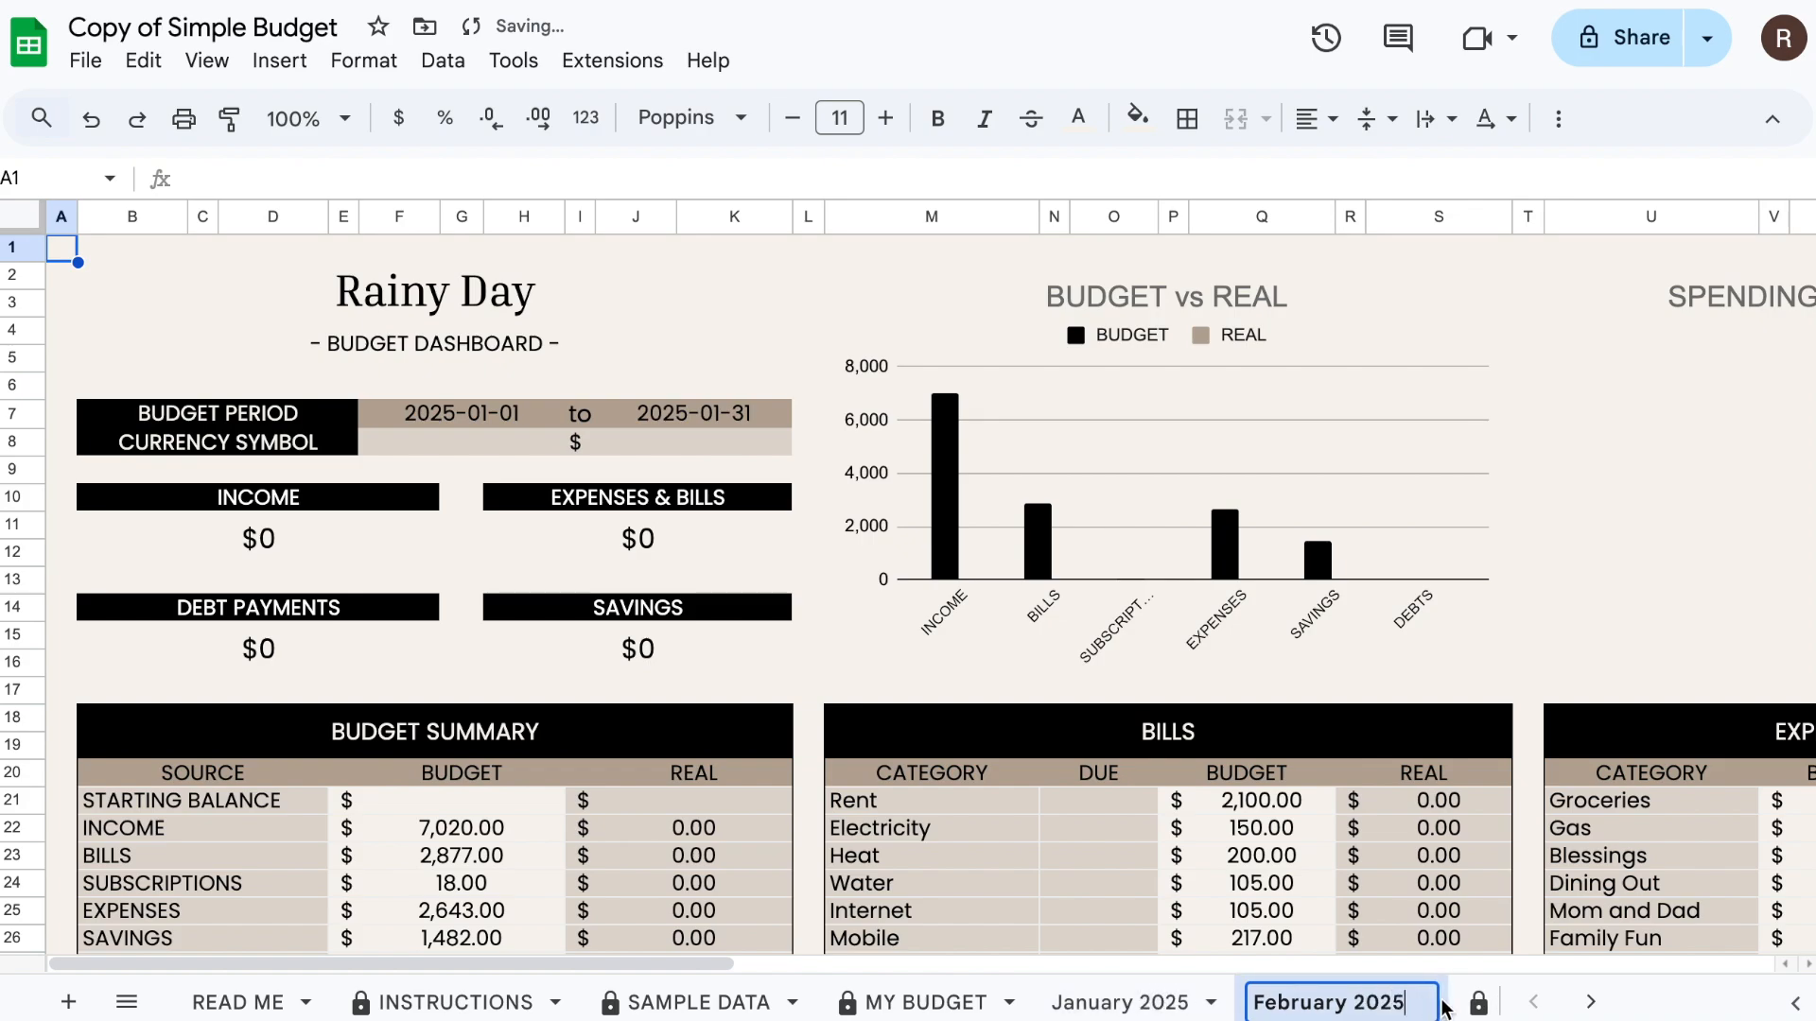
left_click(1671, 1000)
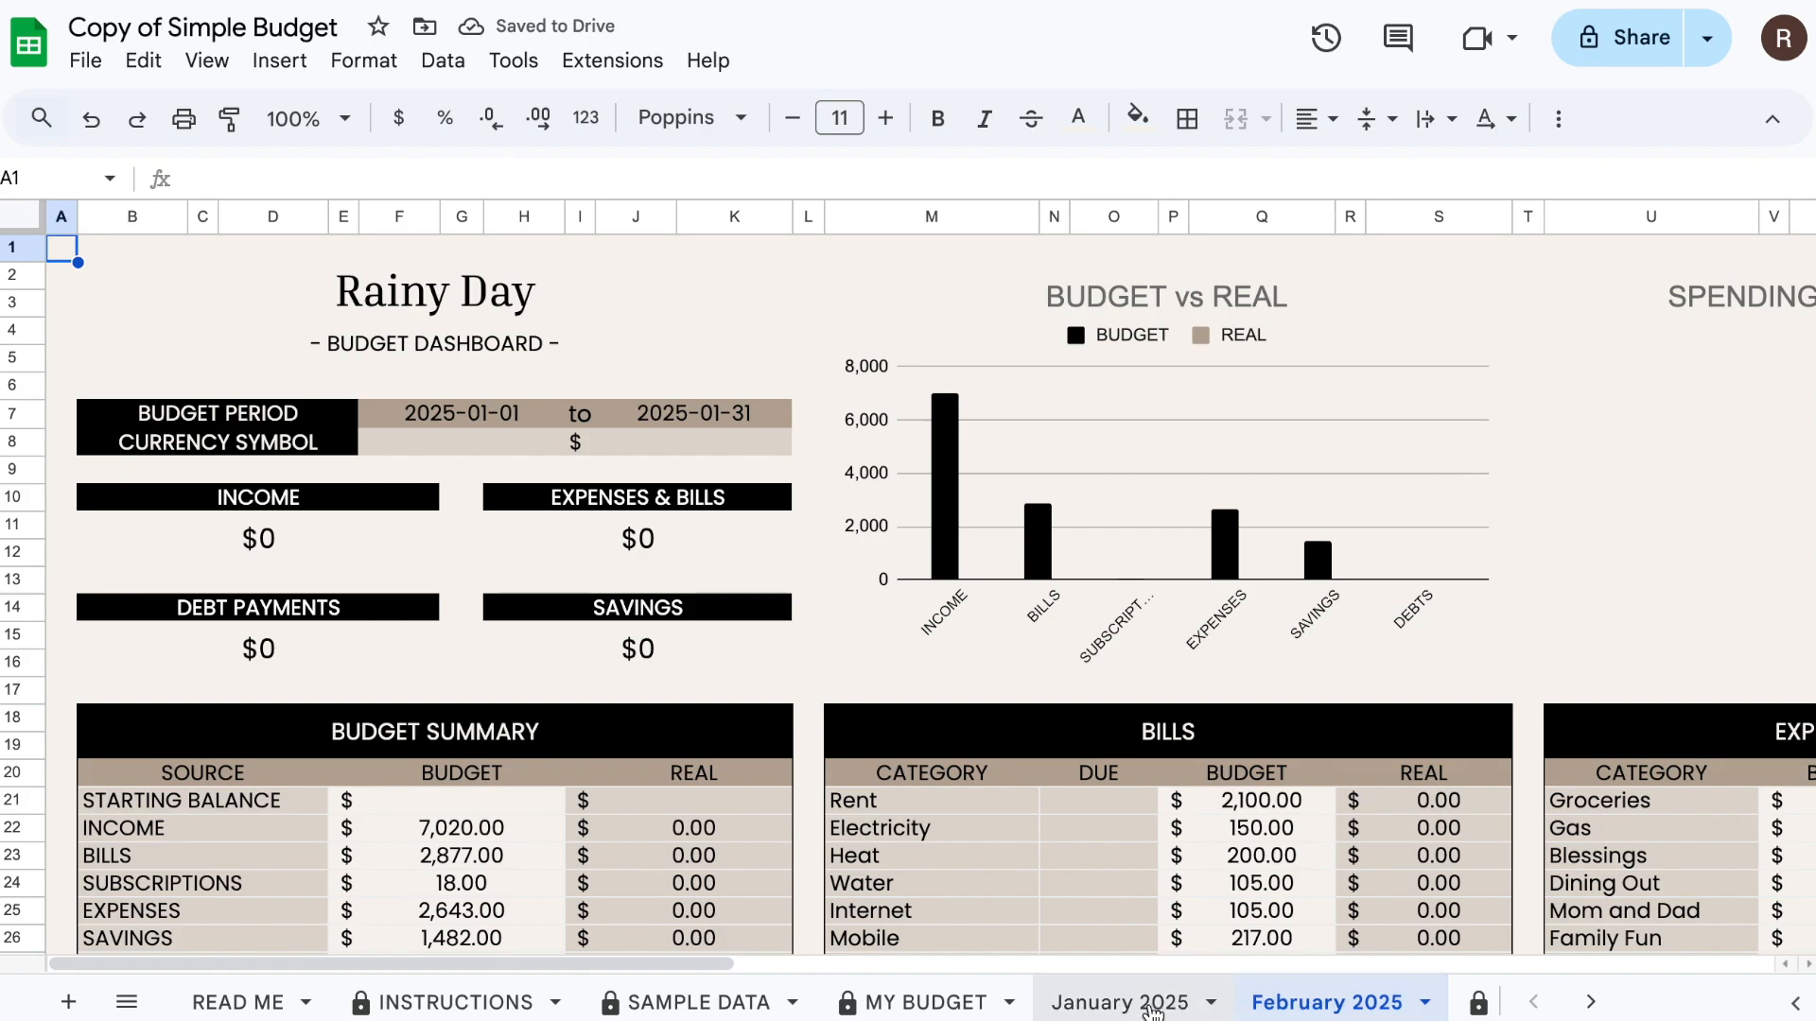
- Look over the January 2025 dashboard and tables, check the February 2025 sheet, and return to January 2025
left_click(1126, 1004)
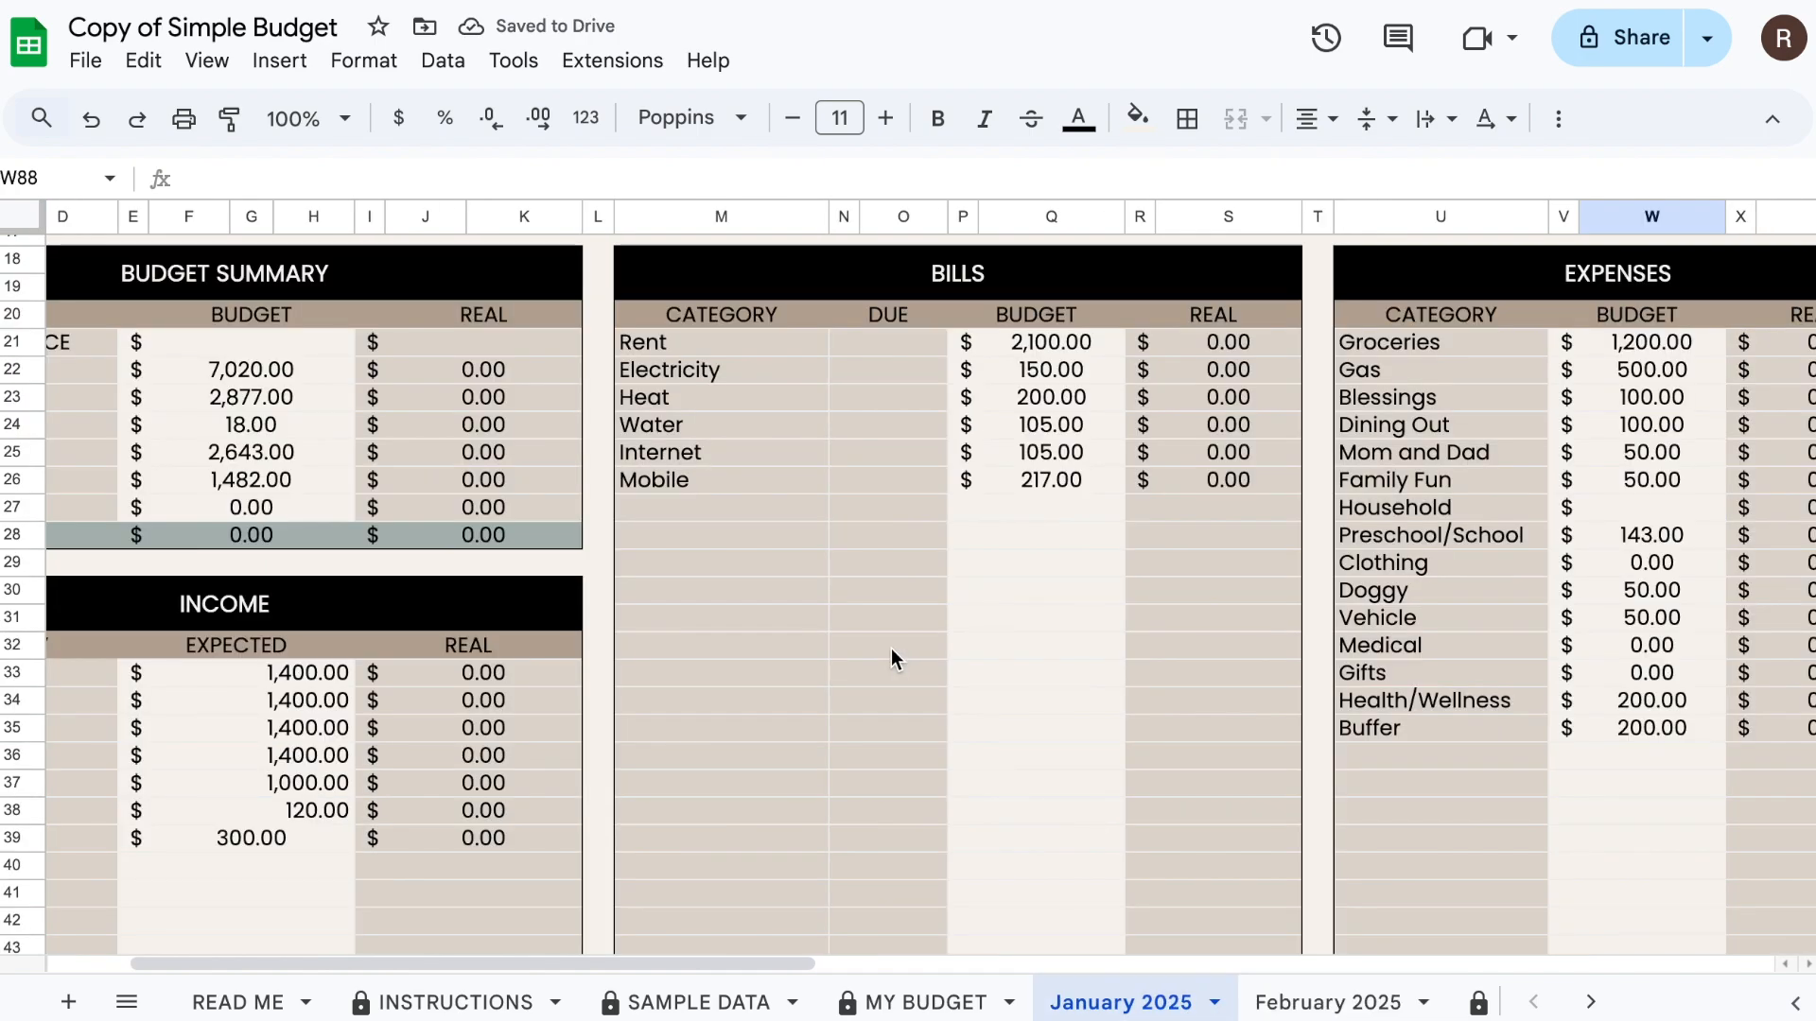
scroll(863, 700, "left", 4)
scroll(871, 728, "up", 3)
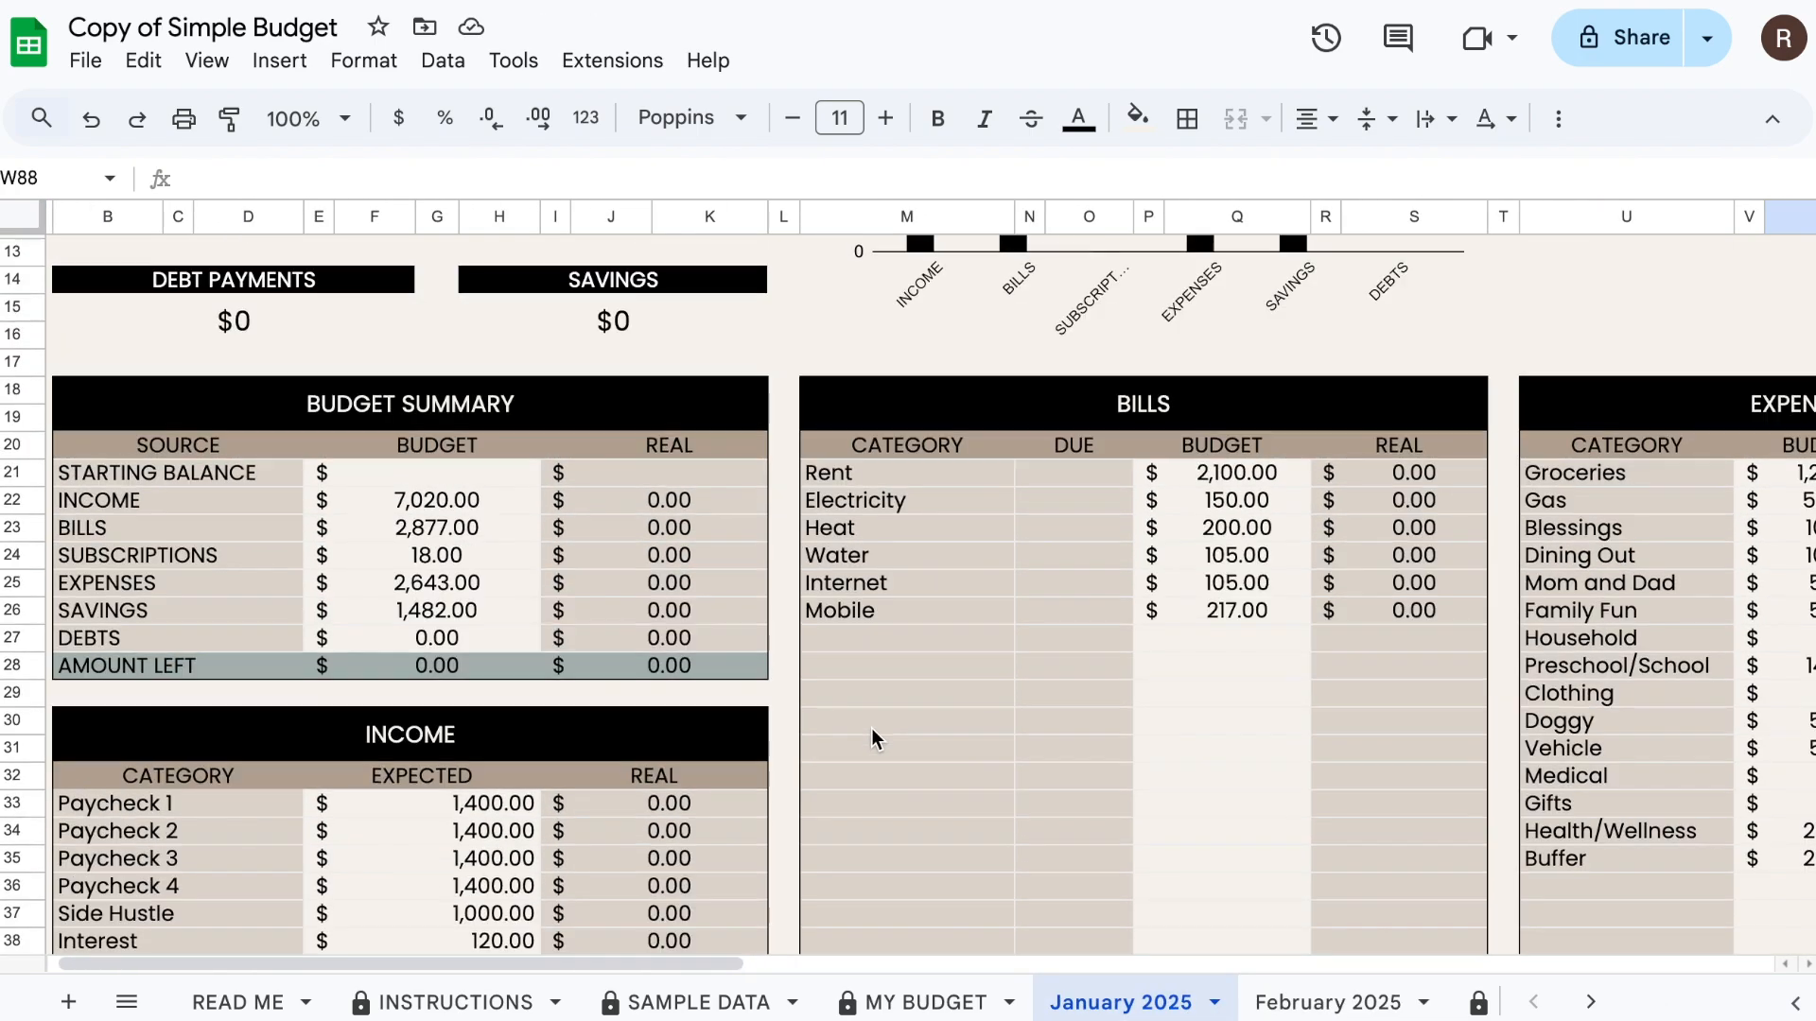
scroll(871, 728, "up", 3)
scroll(872, 723, "down", 2)
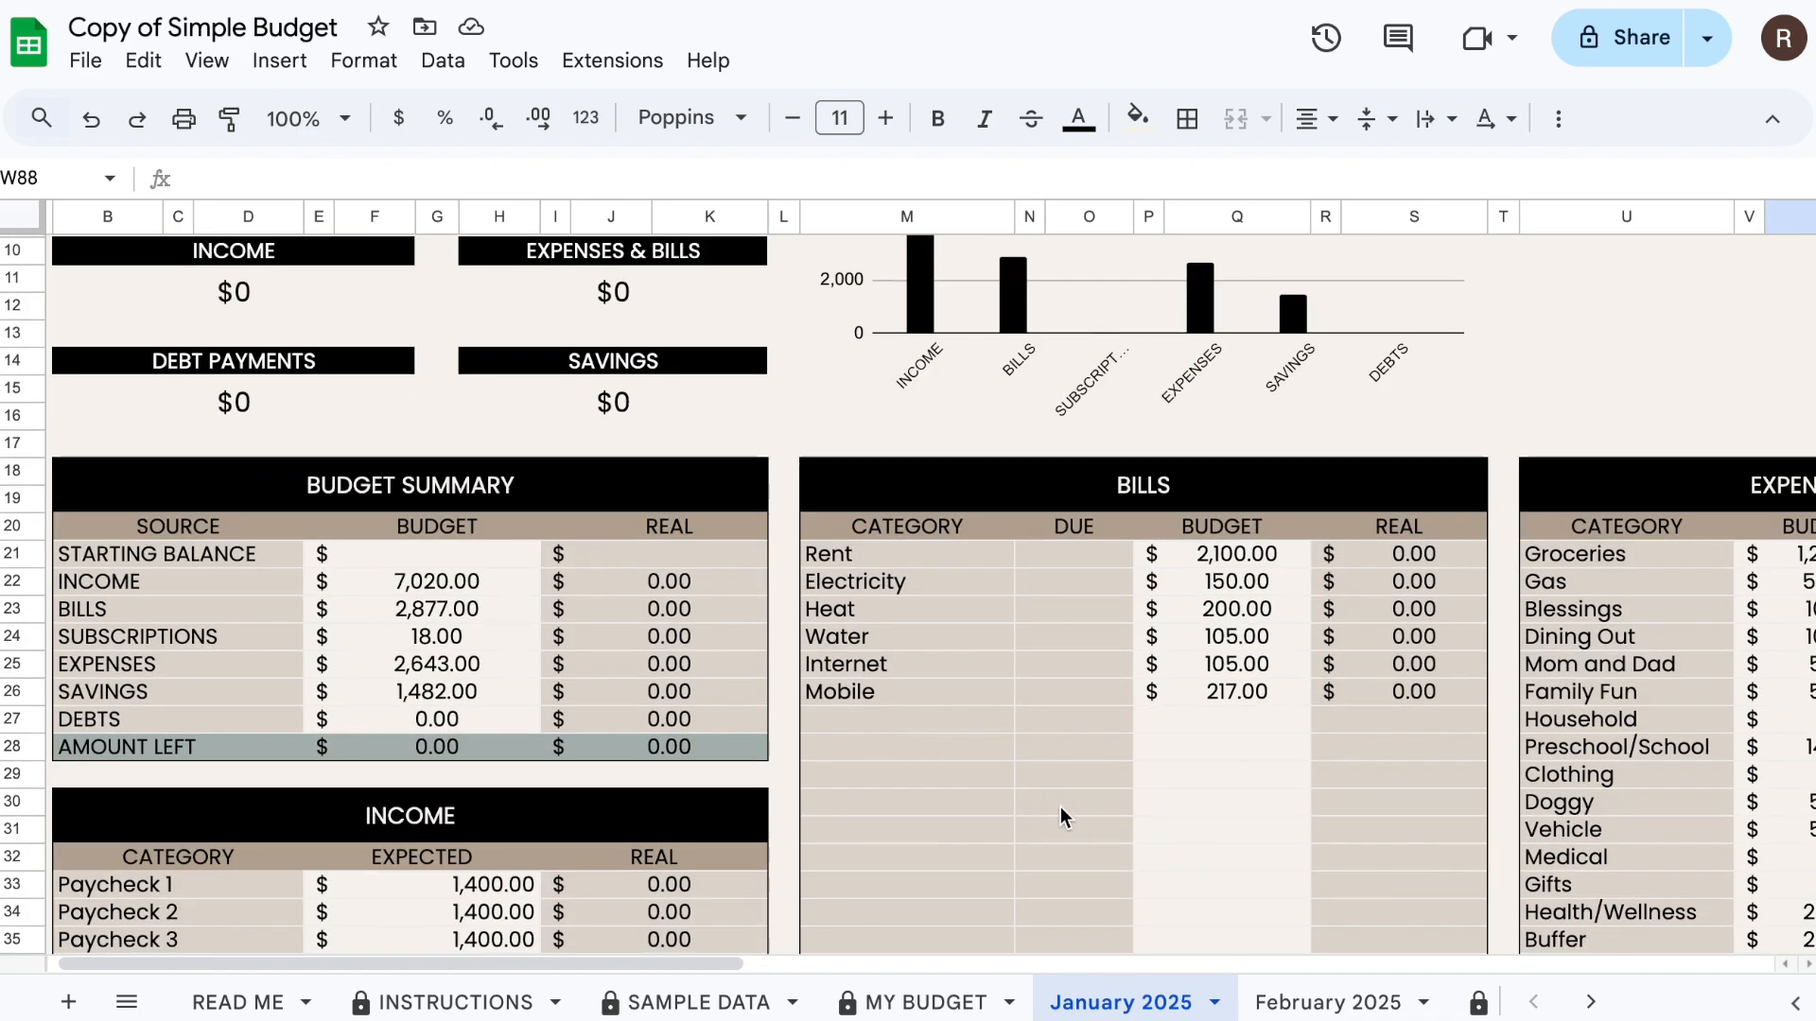
scroll(1059, 808, "left", 1)
left_click(1286, 1004)
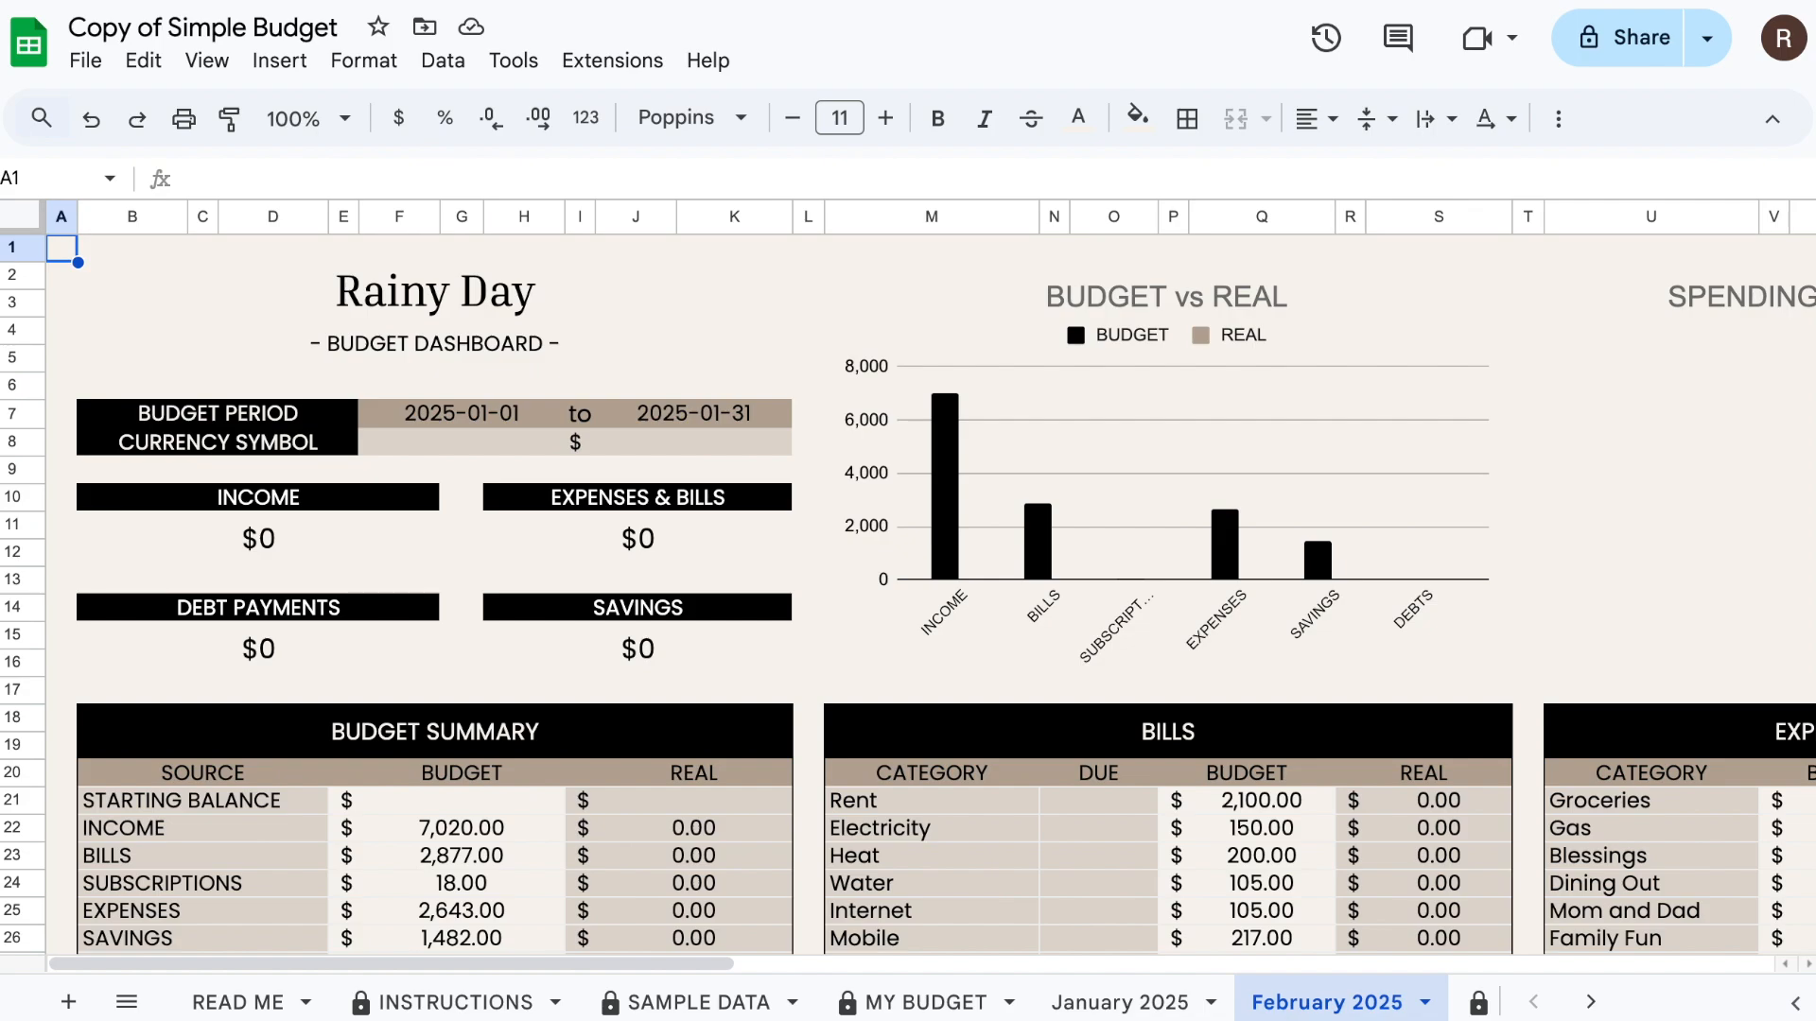
scroll(1059, 729, "right", 3)
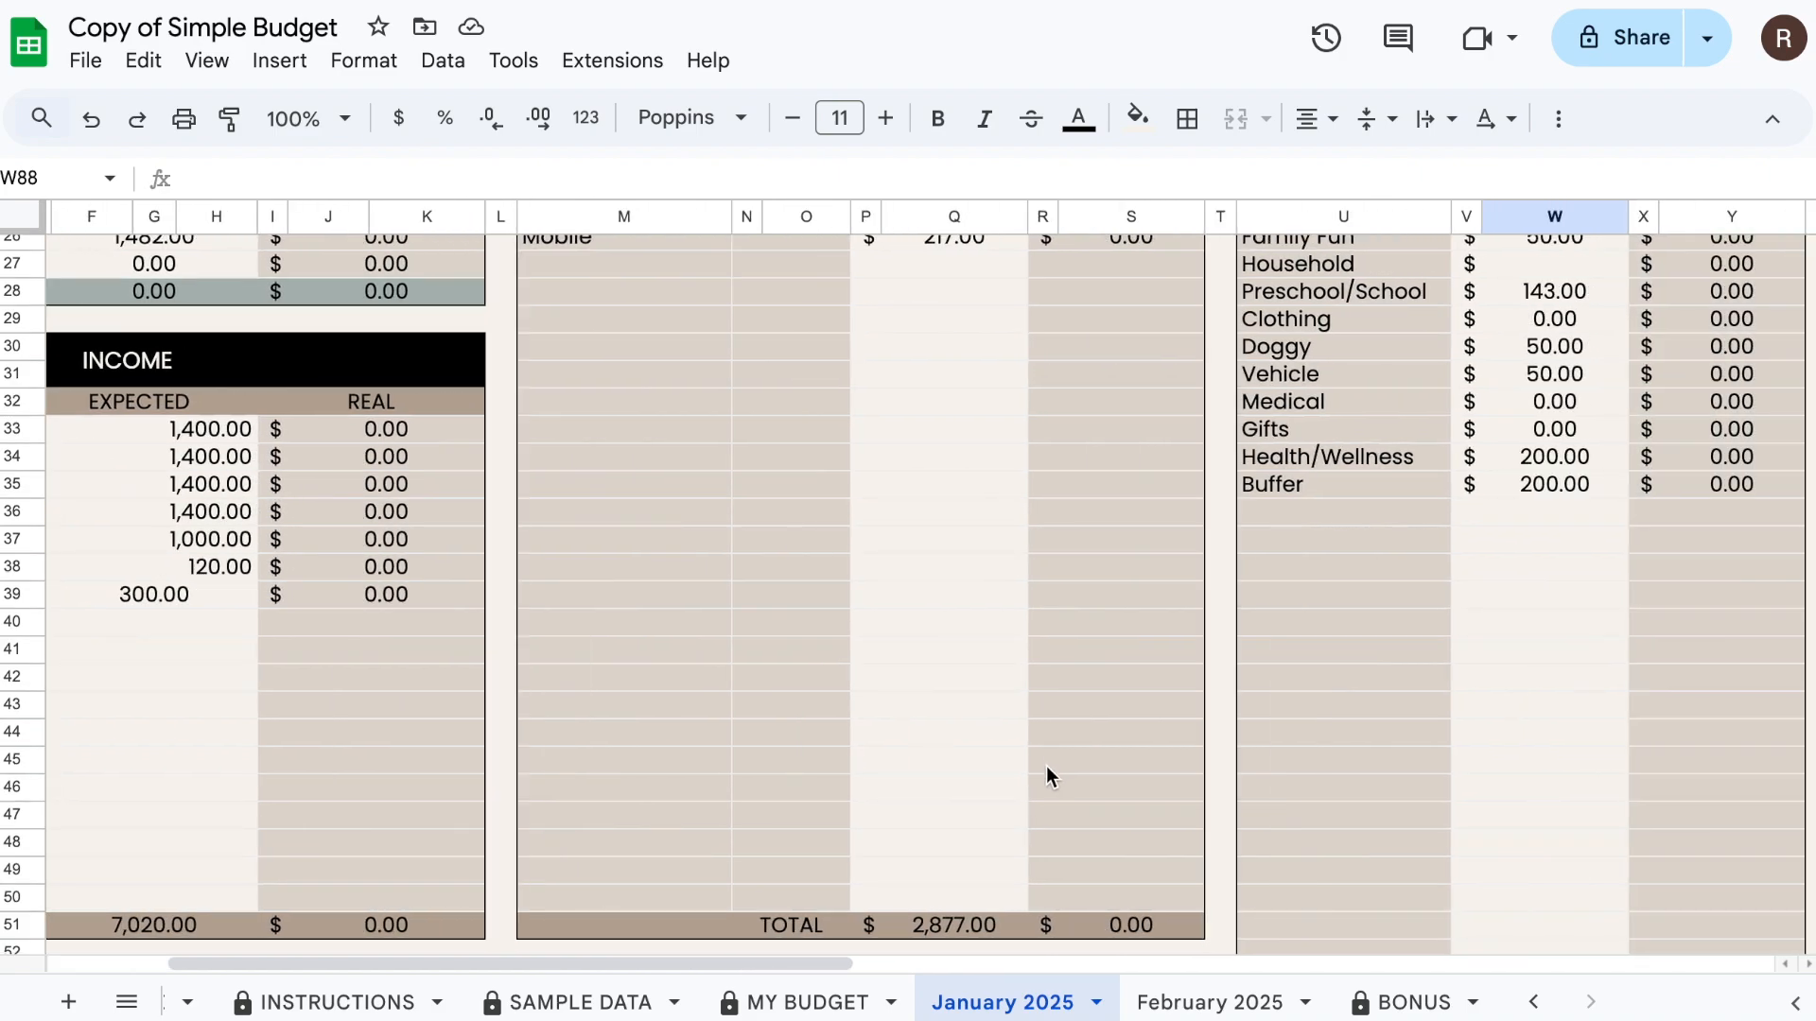
scroll(1044, 785, "up", 8)
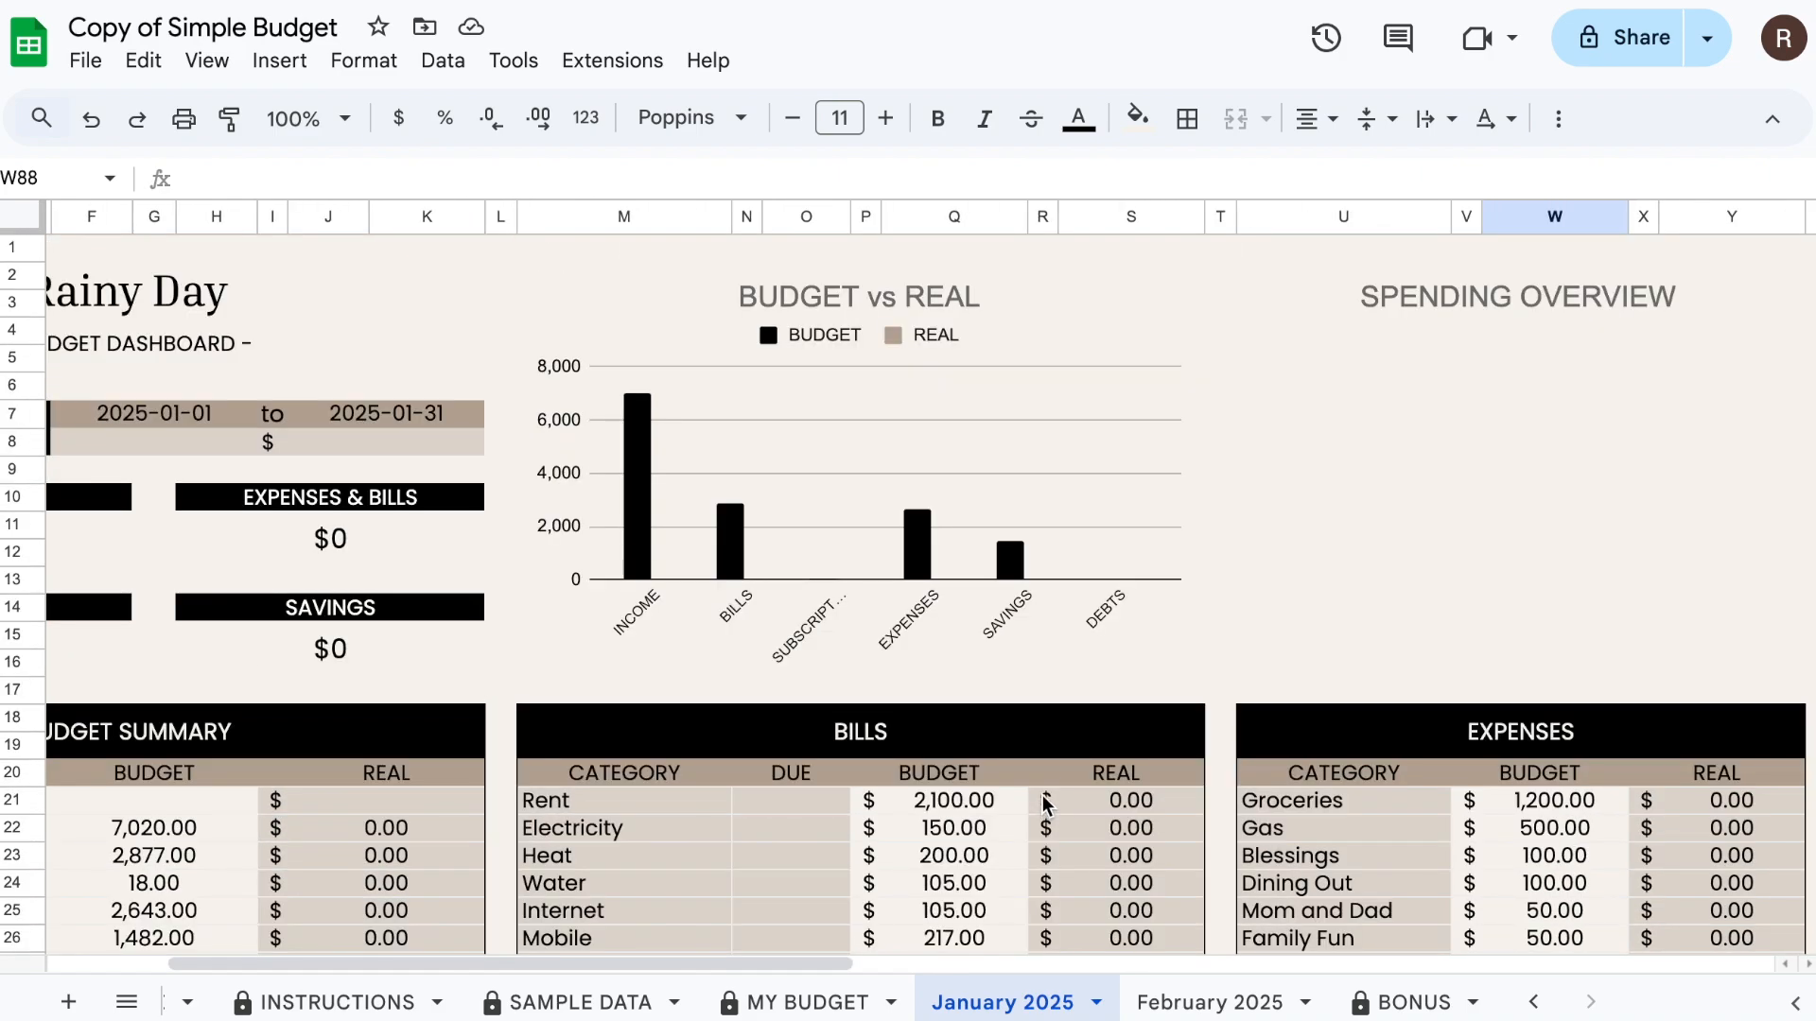
scroll(1116, 802, "left", 3)
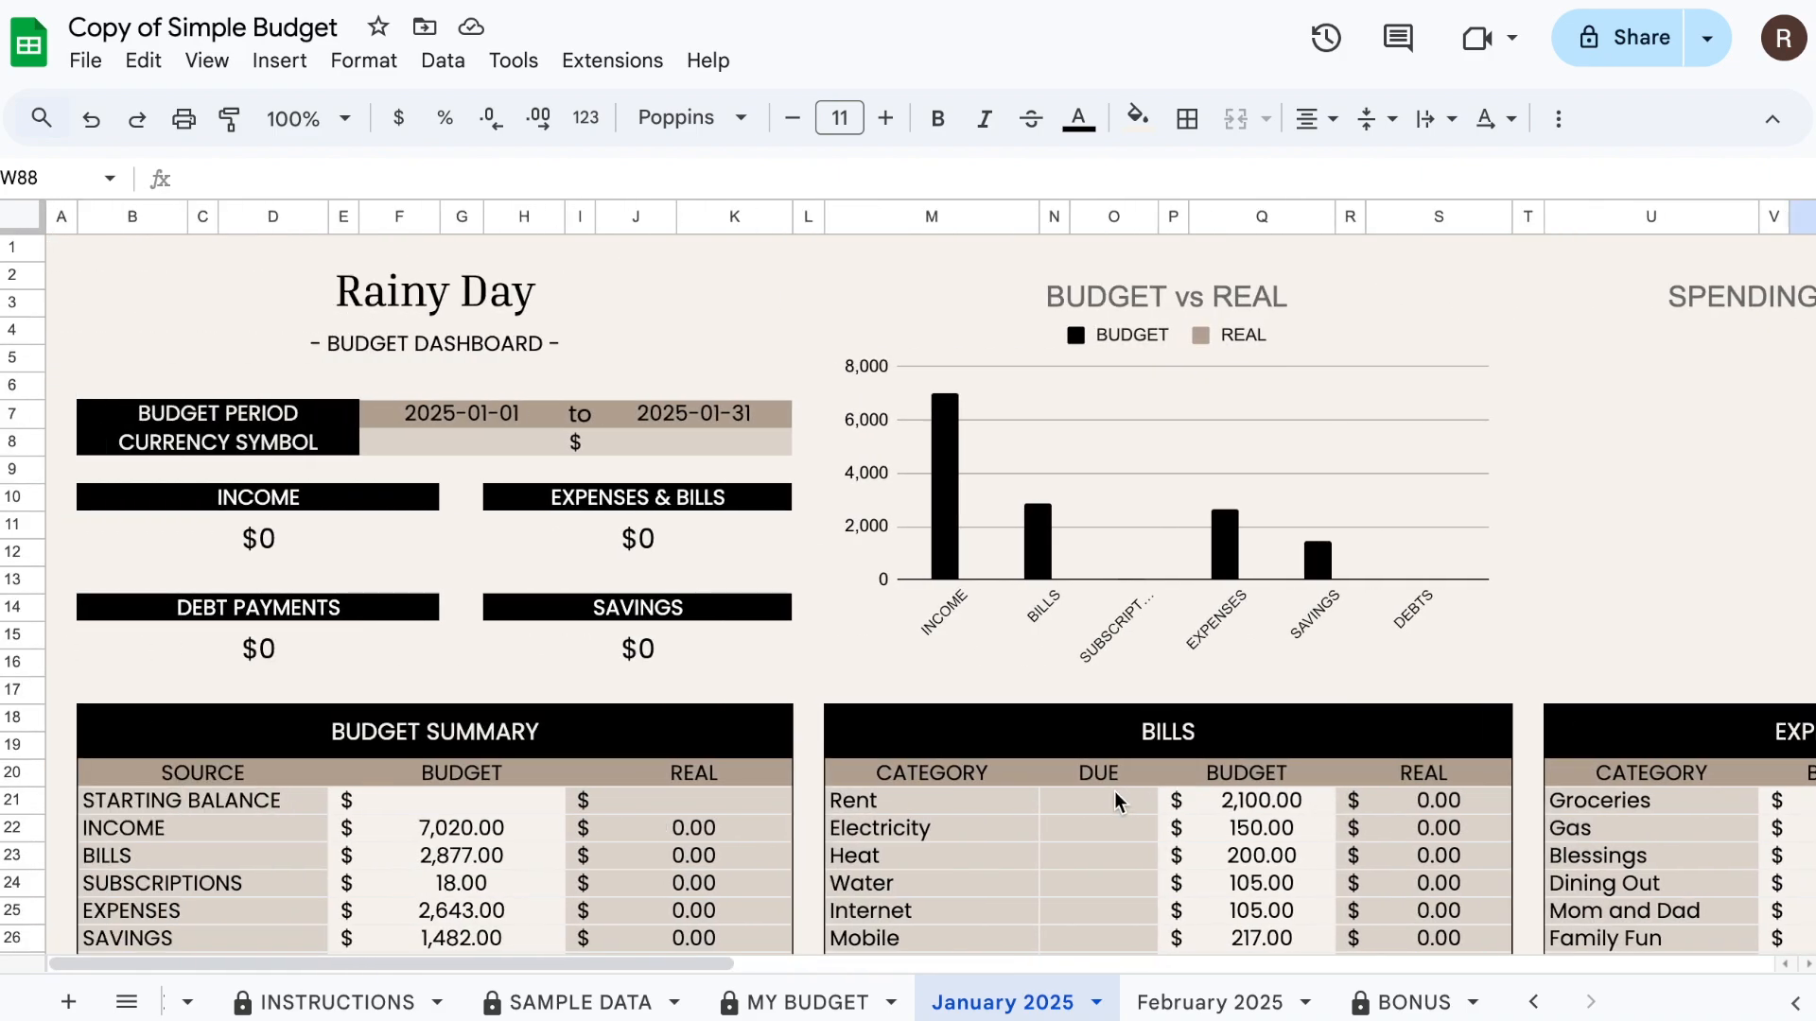
- Enter the date 2025-01-01 and the amount 1423 in the first row of the Transaction Tracker on January 2025
scroll(1114, 804, "down", 3)
scroll(1115, 794, "down", 20)
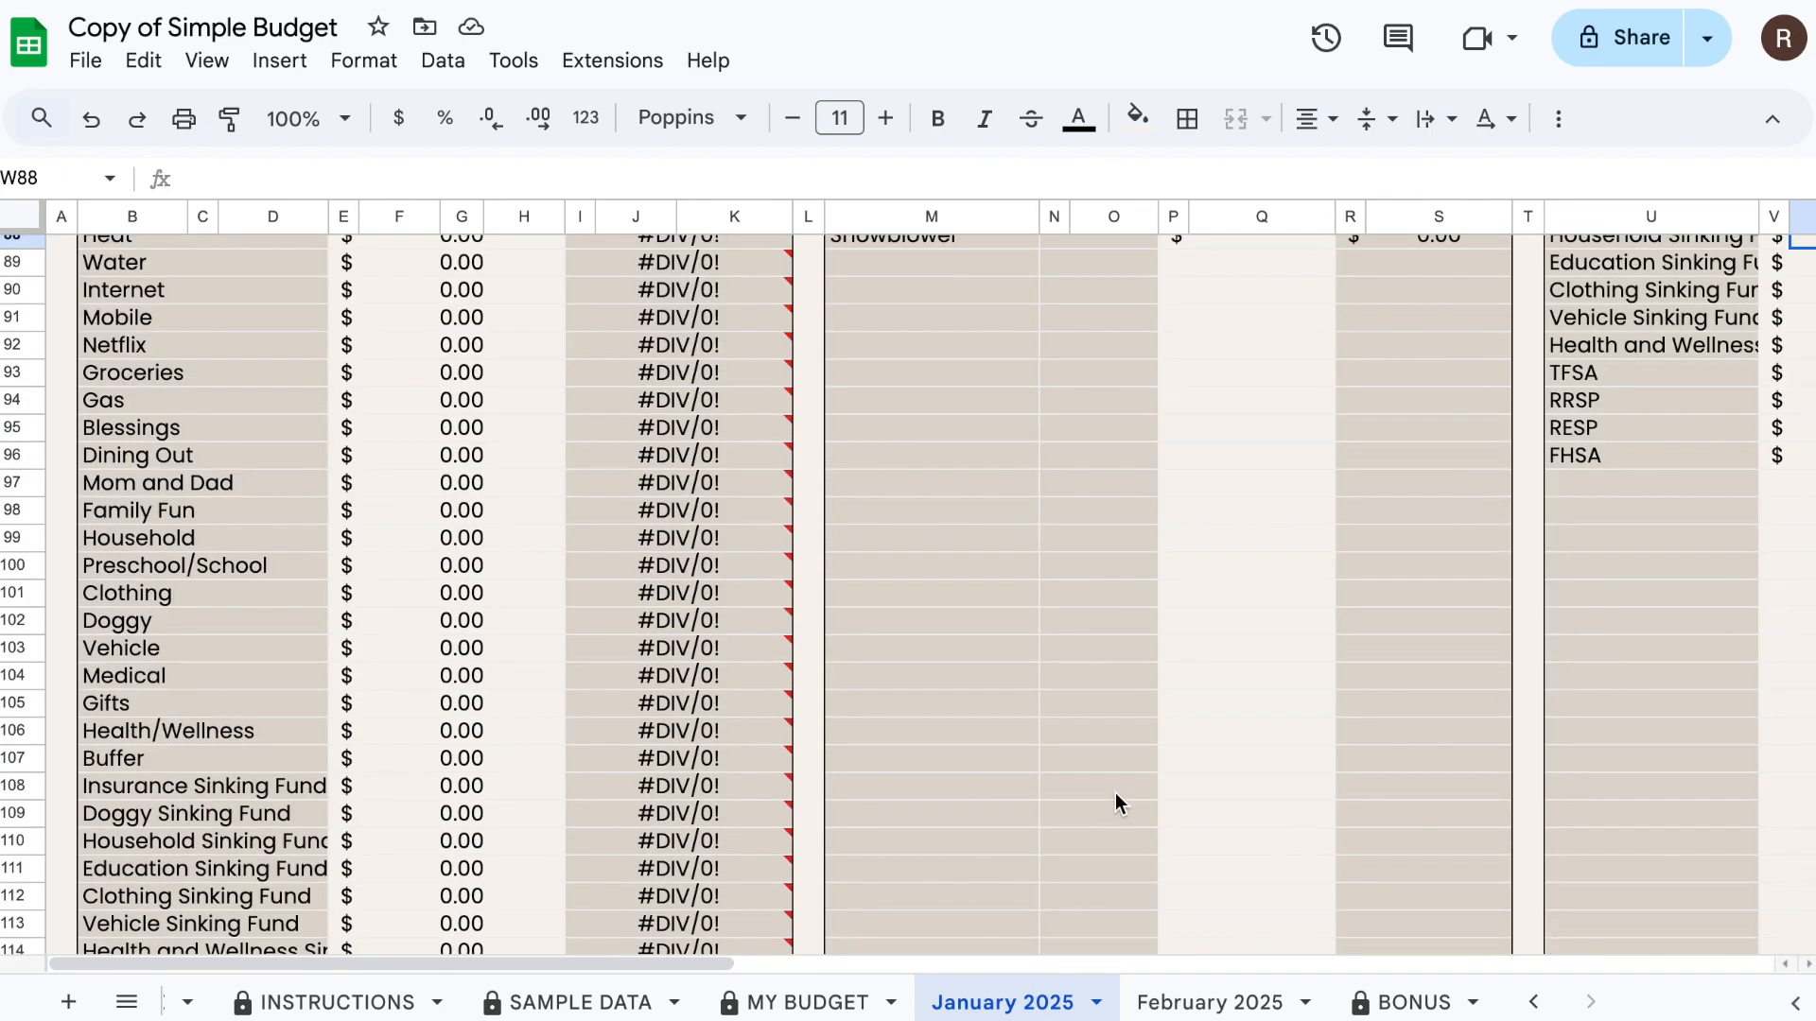
scroll(1115, 799, "up", 3)
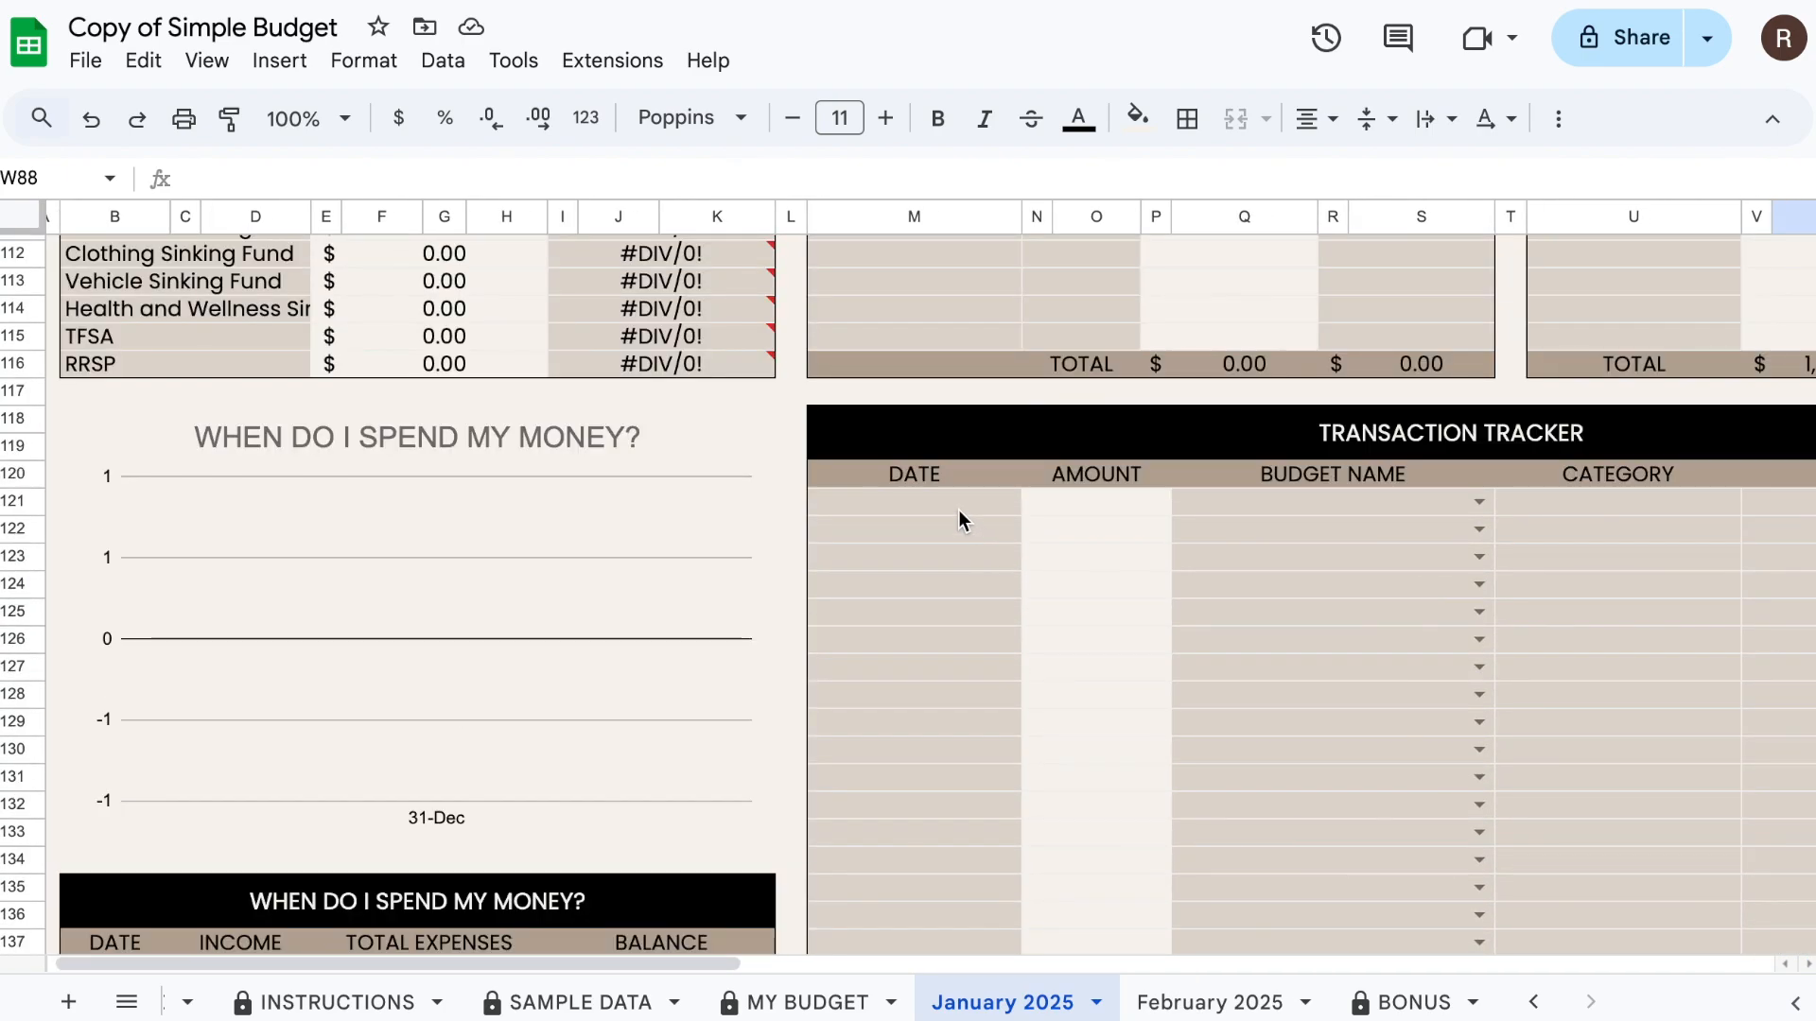
left_click(957, 509)
double_click(957, 508)
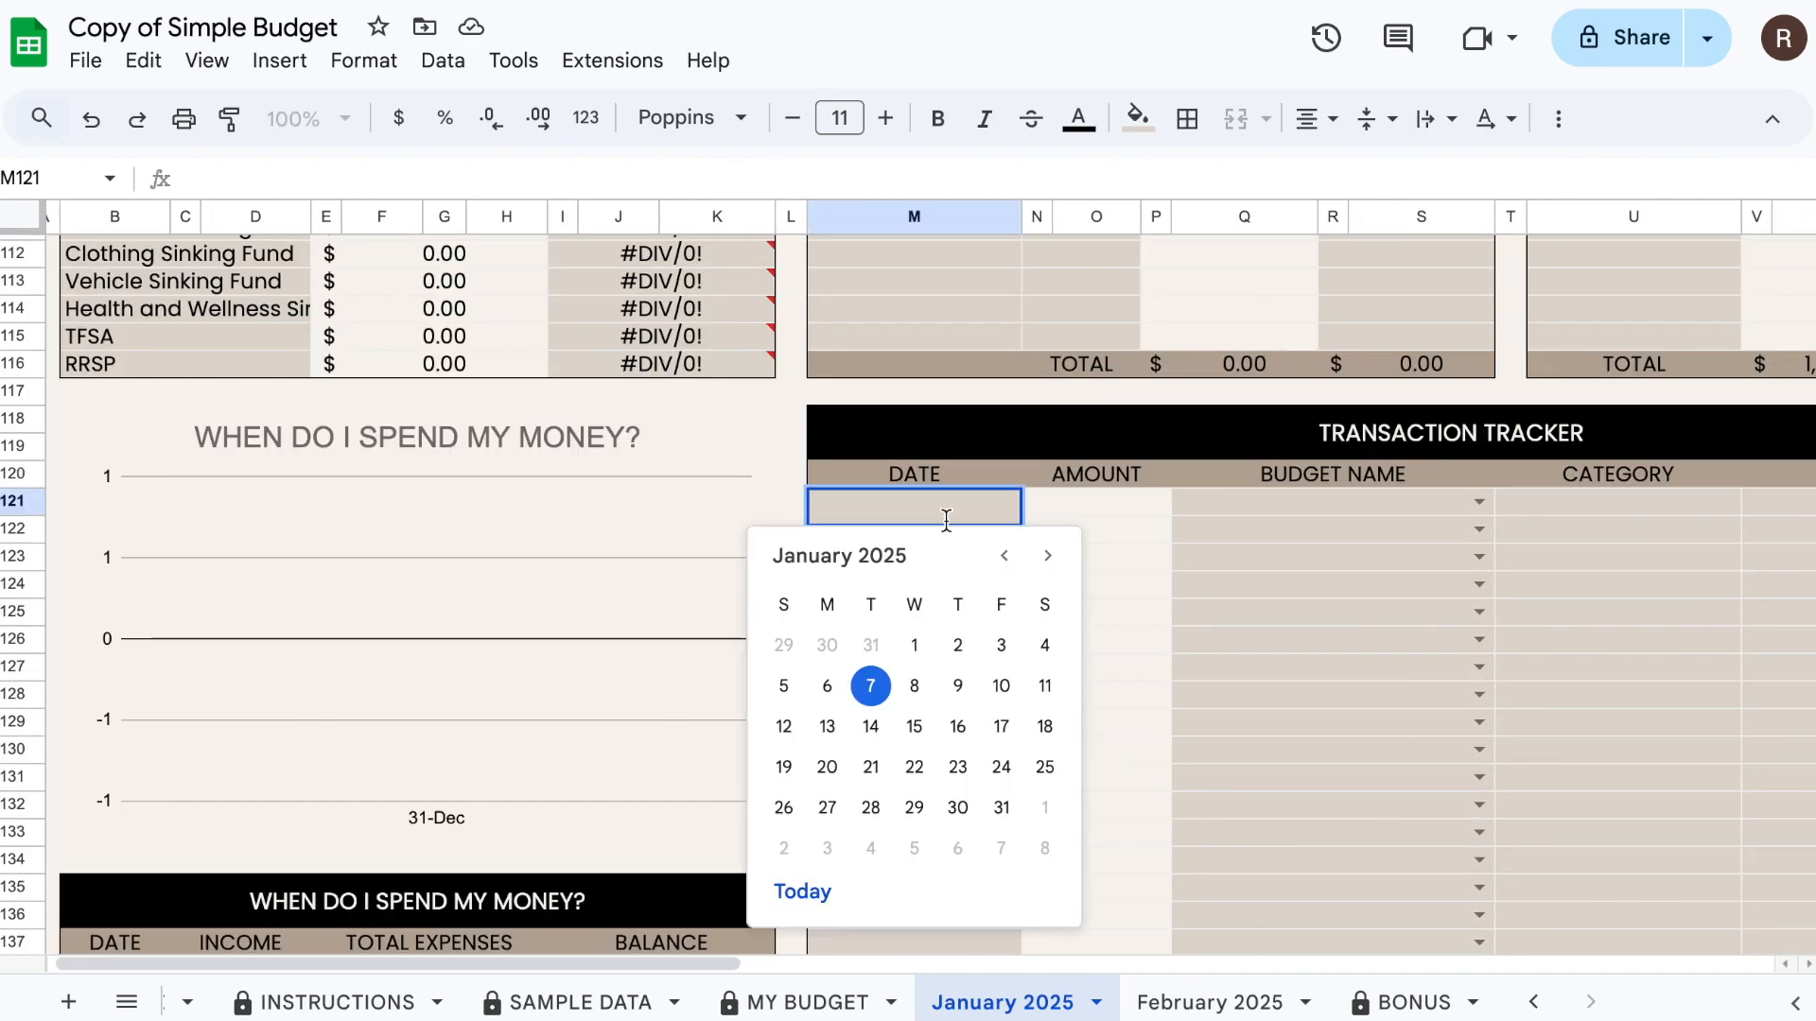
left_click(914, 646)
left_click(1114, 511)
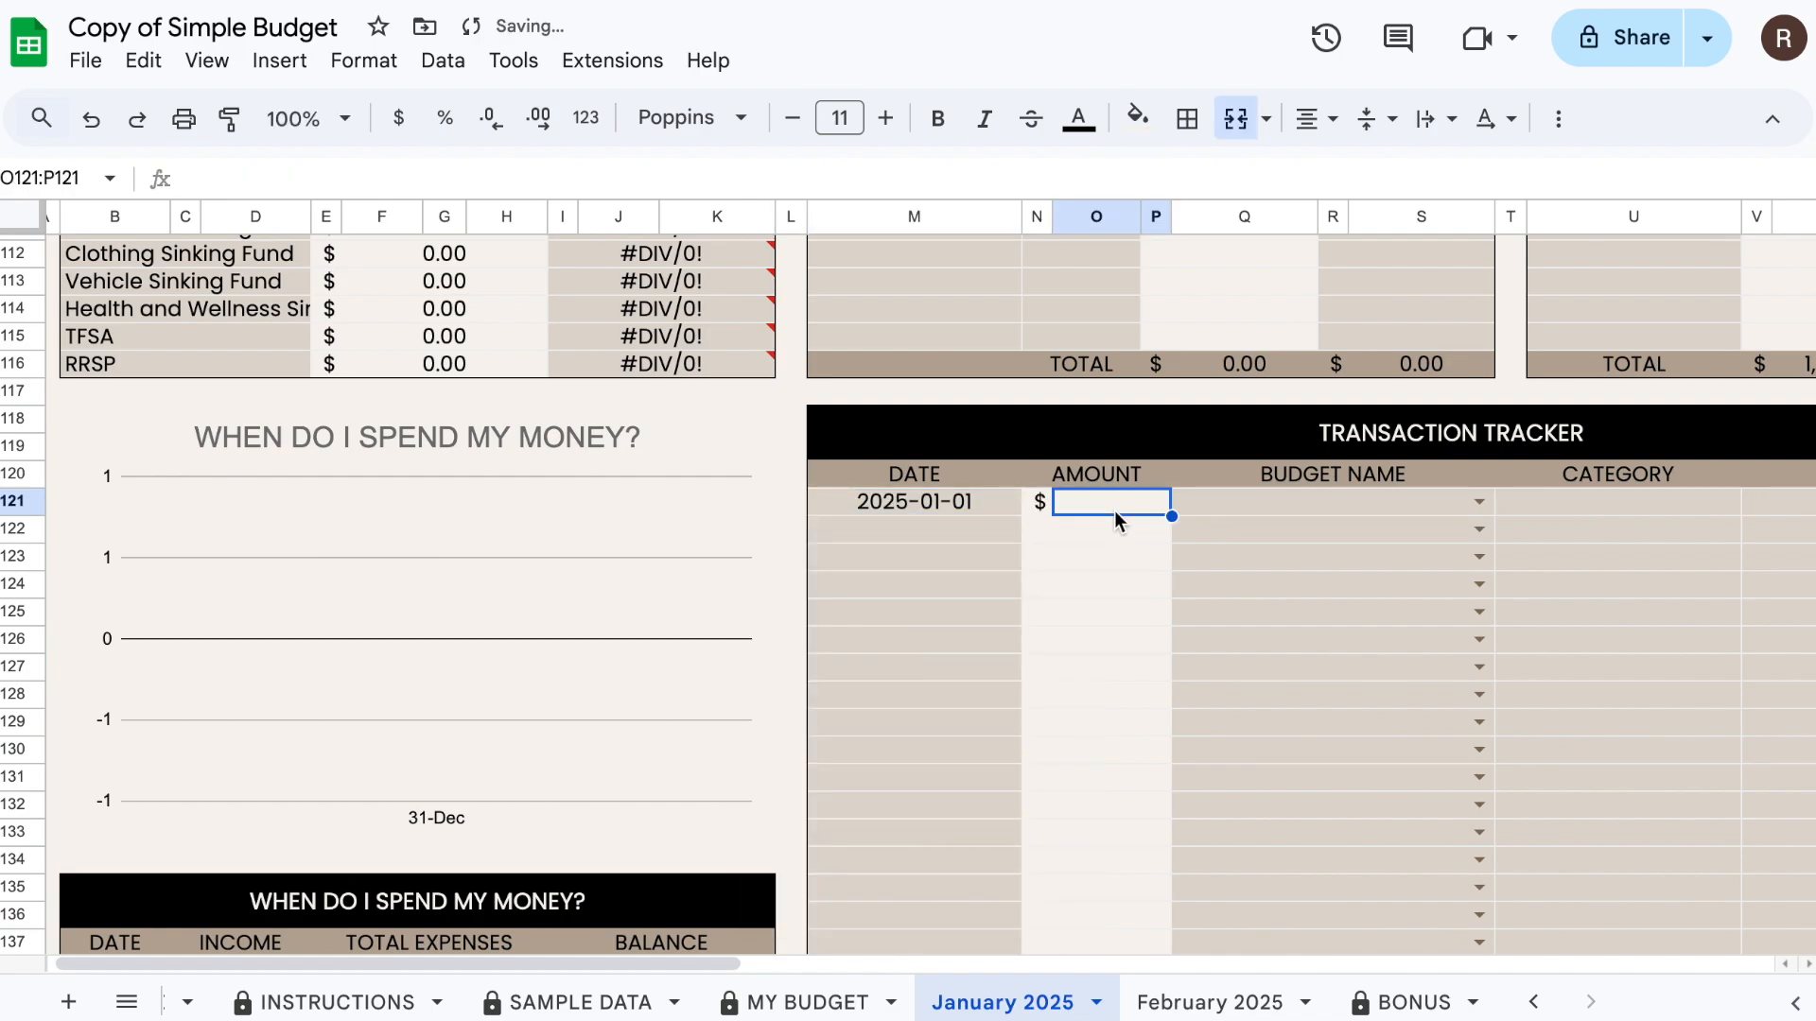
type("14")
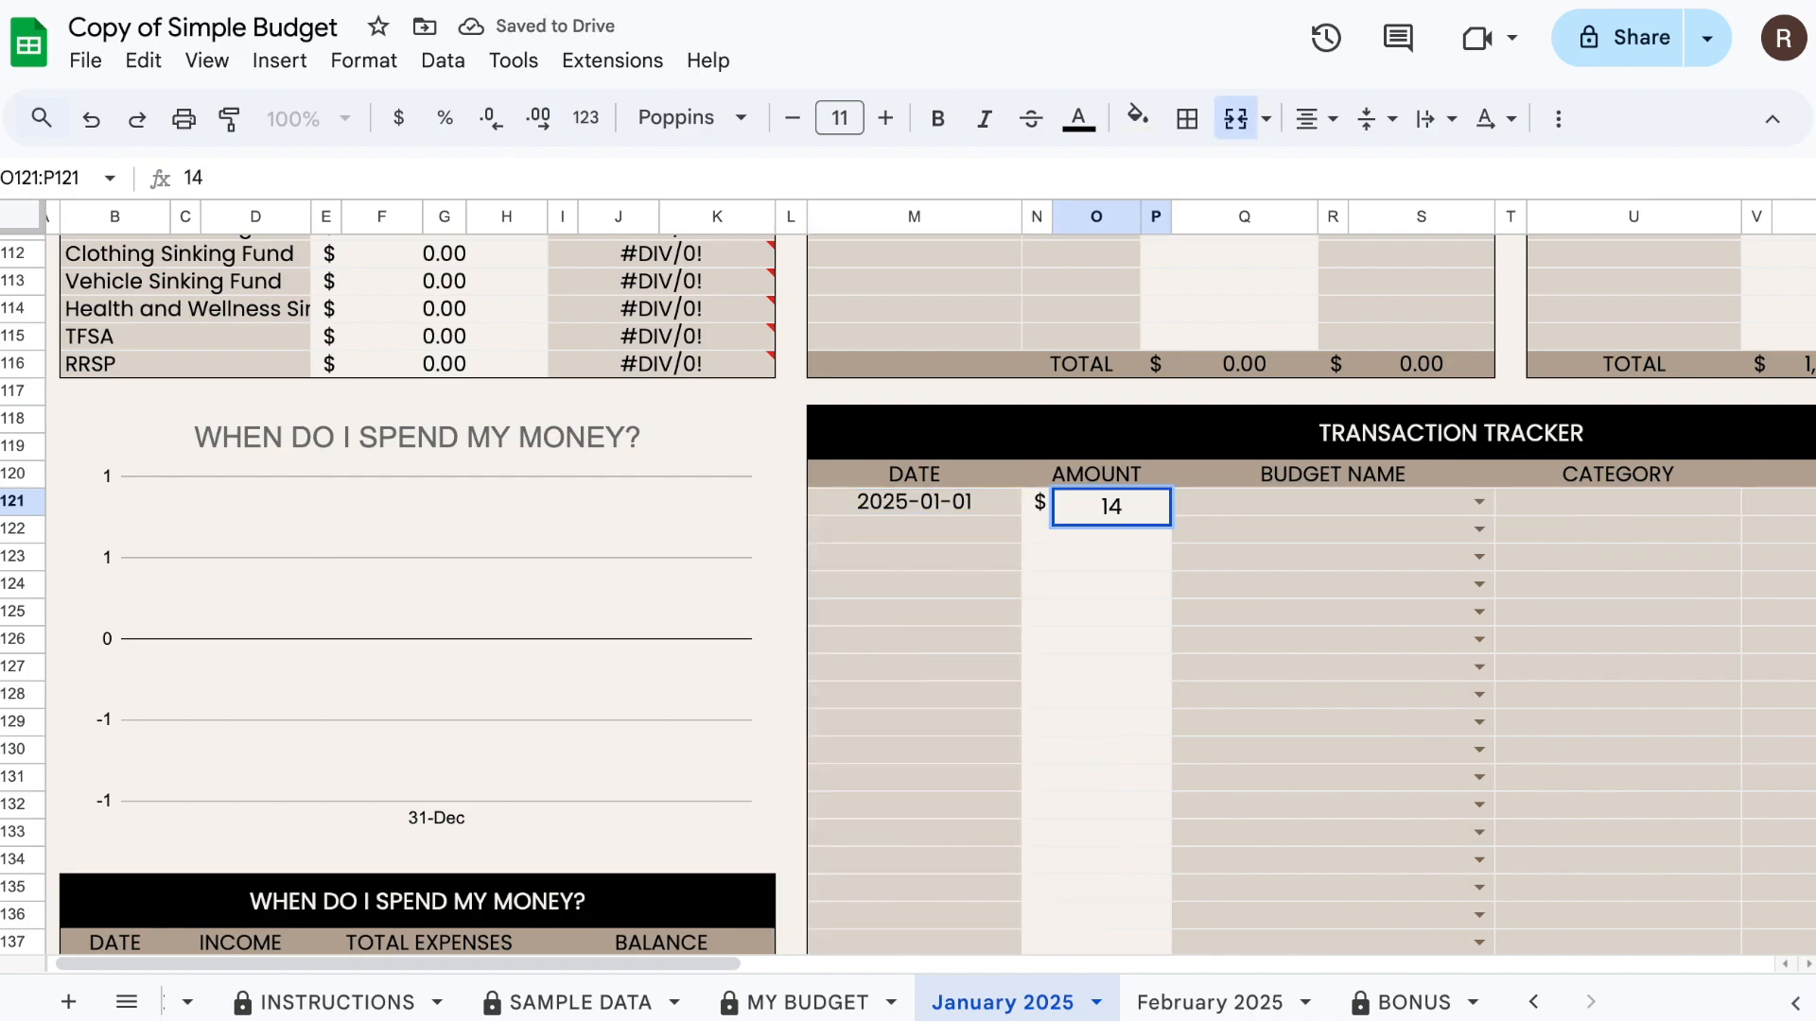
type("23")
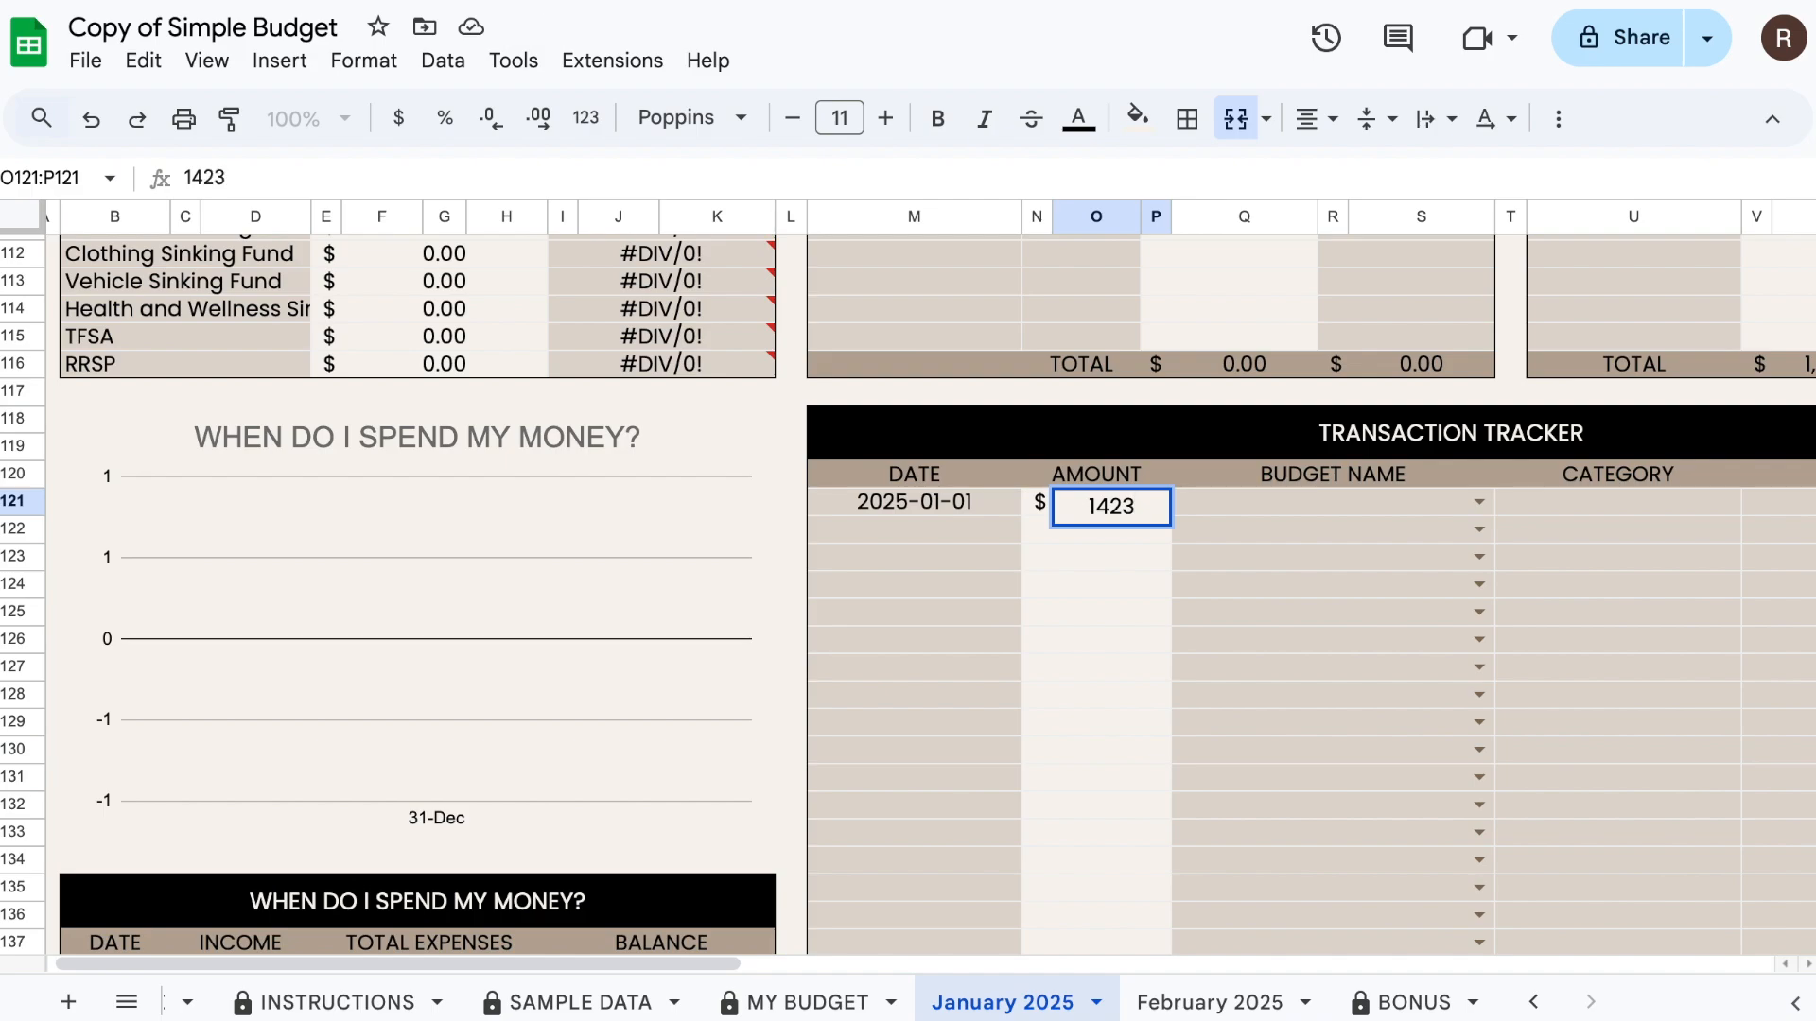
- Set the budget name of the first Transaction Tracker entry to Paycheck 1
left_click(1290, 514)
left_click(1477, 502)
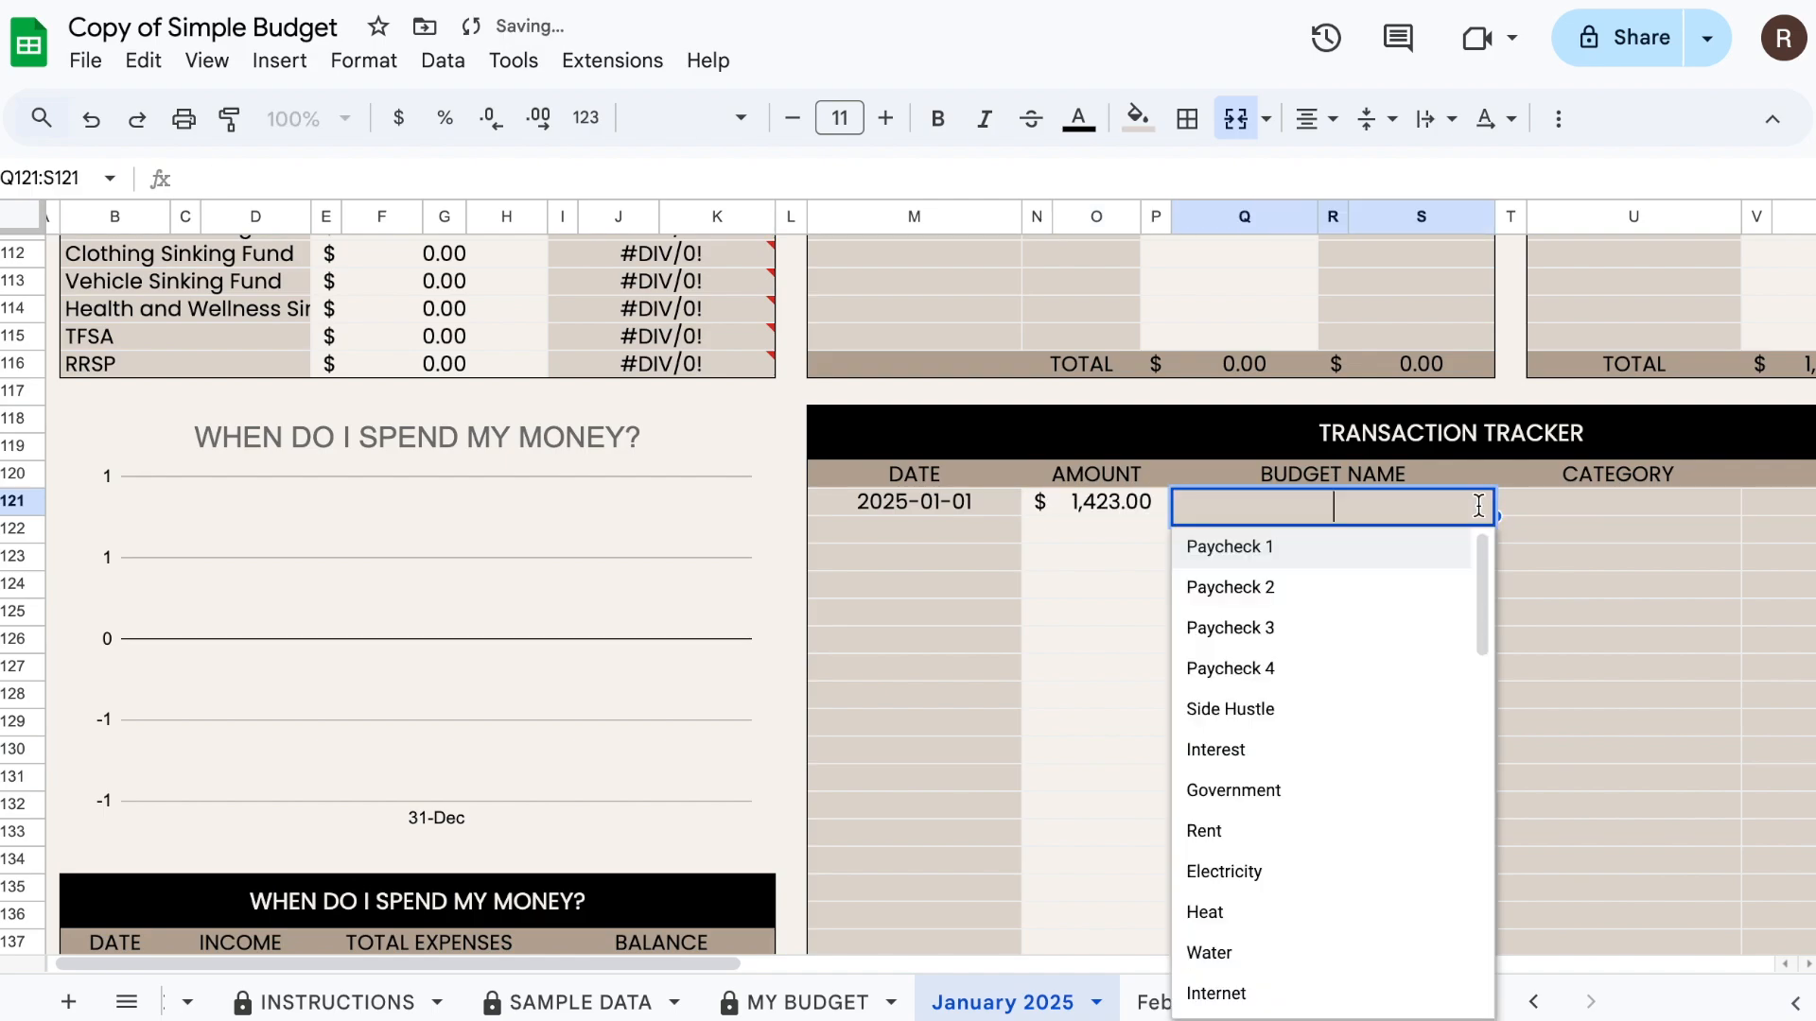
left_click(1292, 568)
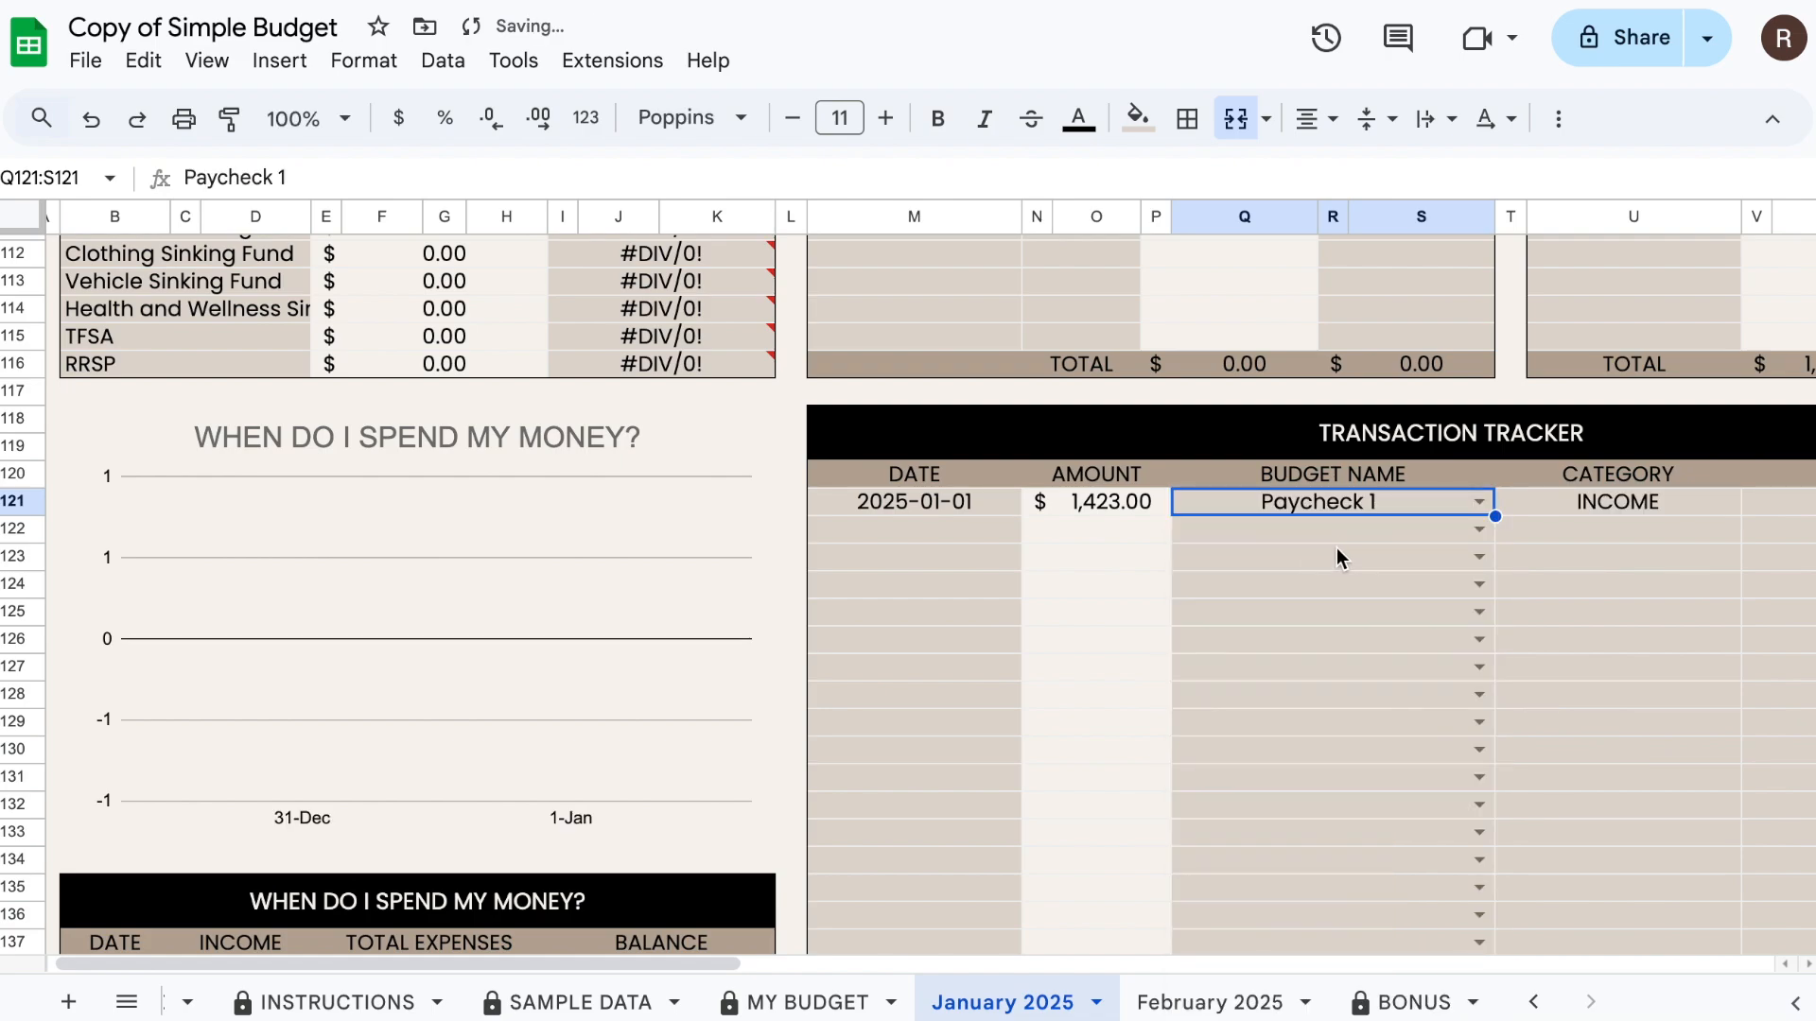
- Inspect the available budget names and the Category formula for the first Transaction Tracker entry
scroll(1290, 557, "right", 2)
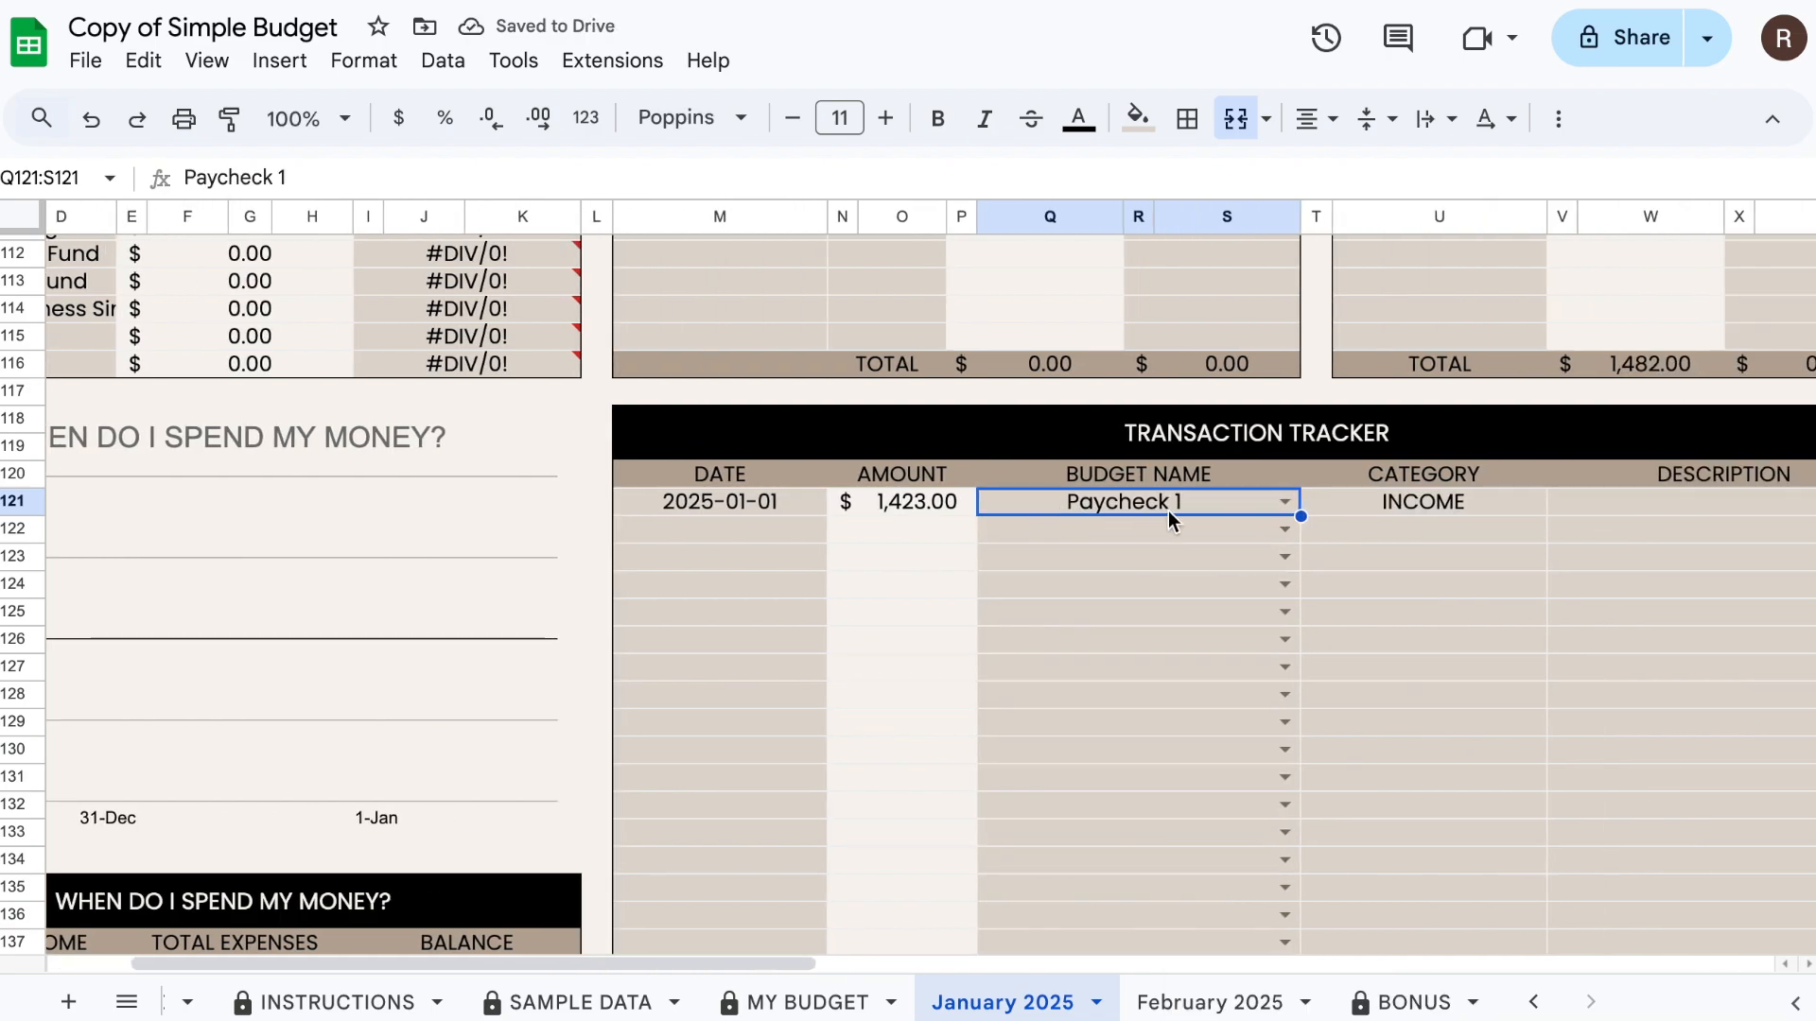
scroll(1167, 510, "right", 1)
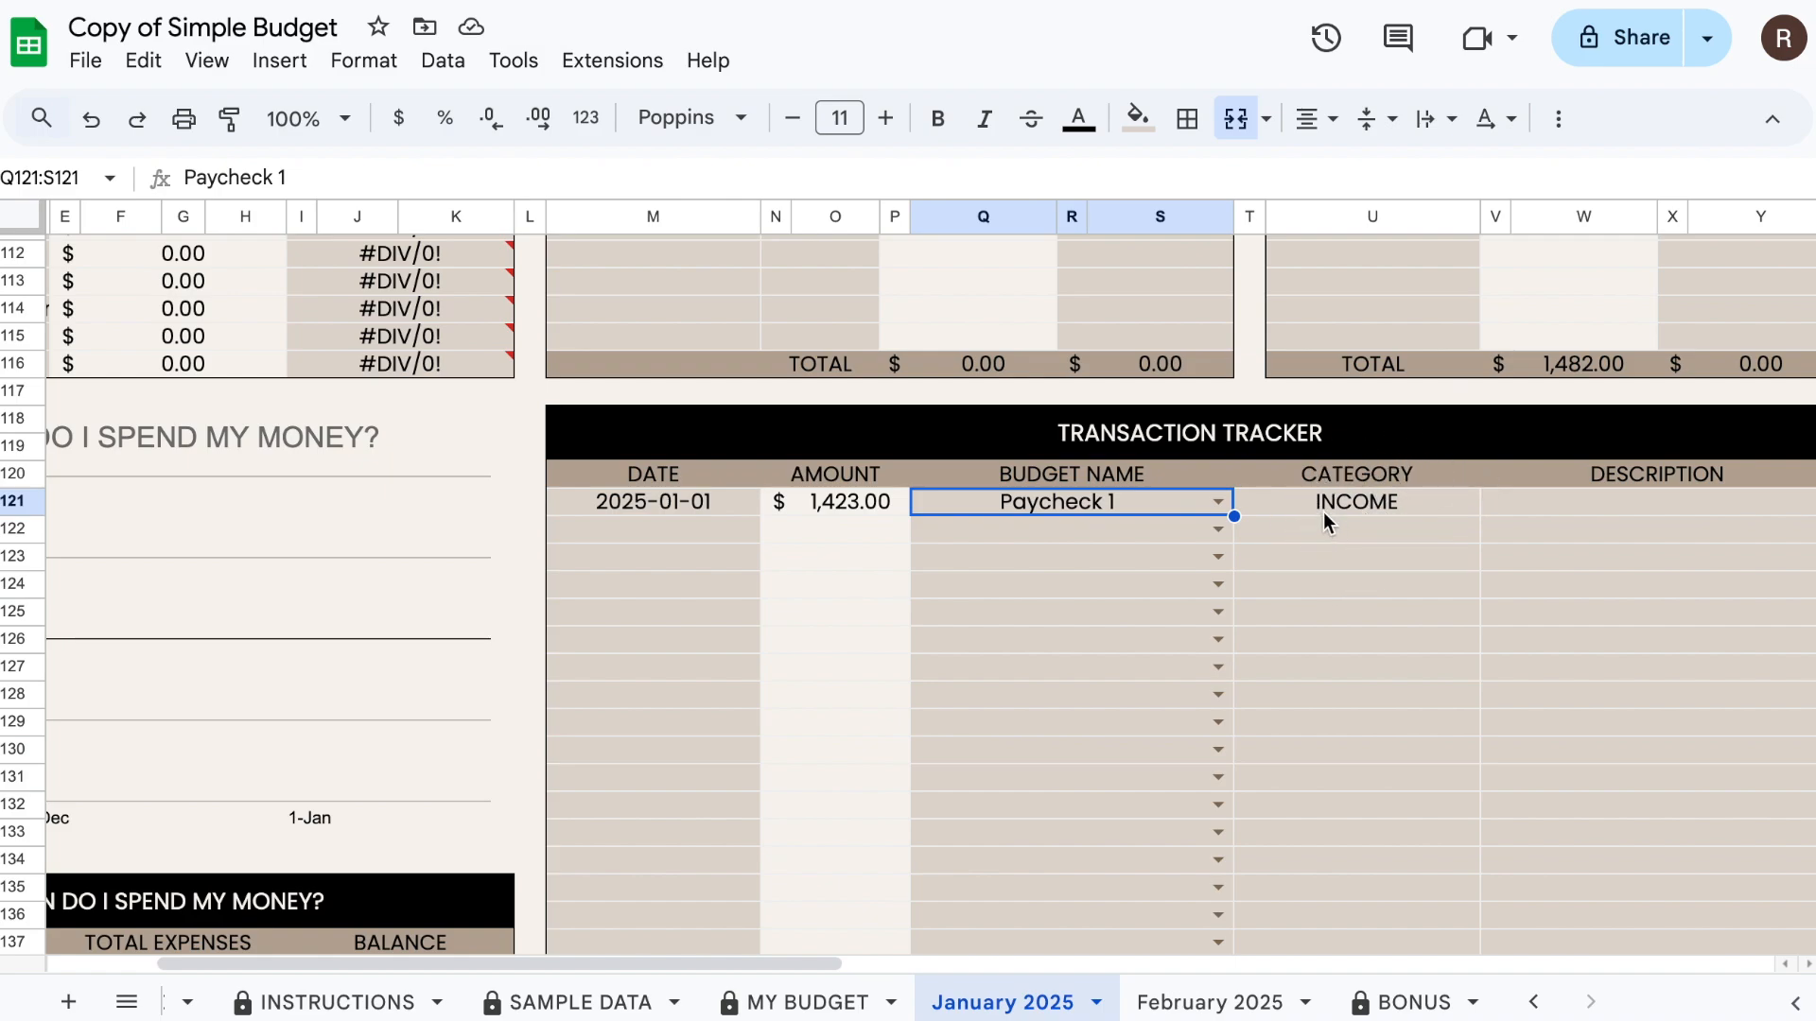
left_click(1219, 503)
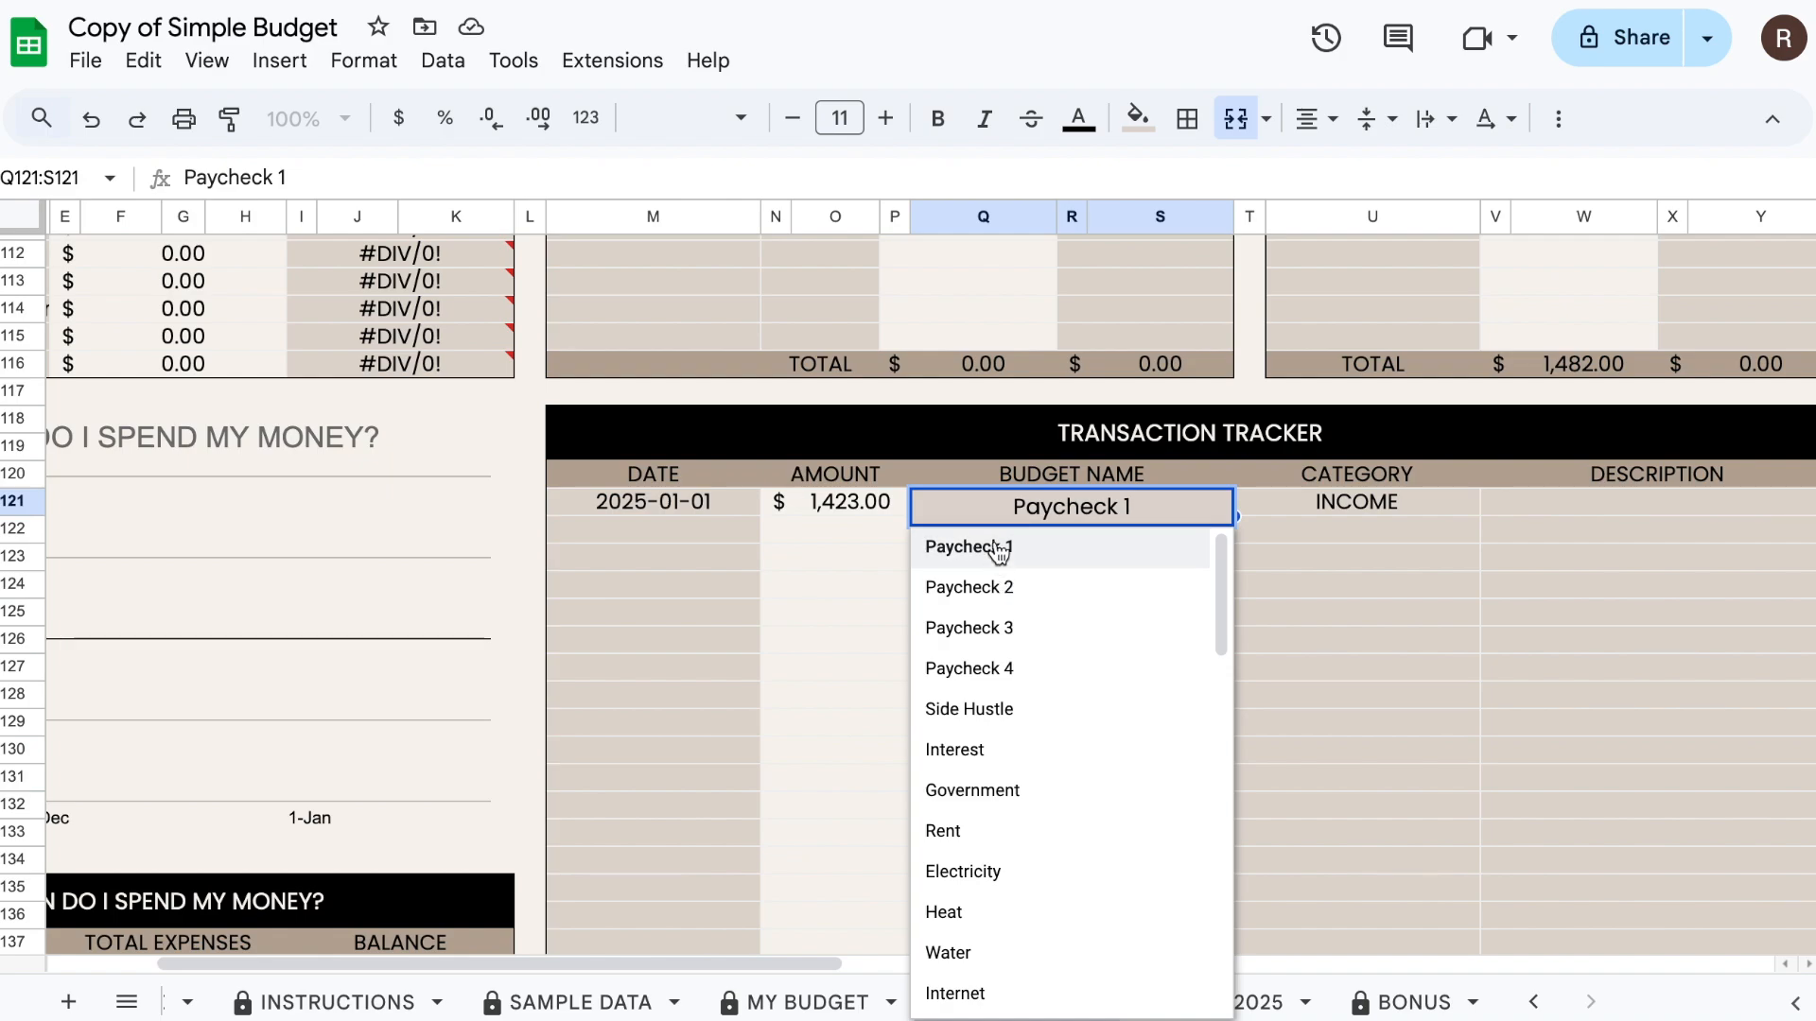
left_click(1390, 511)
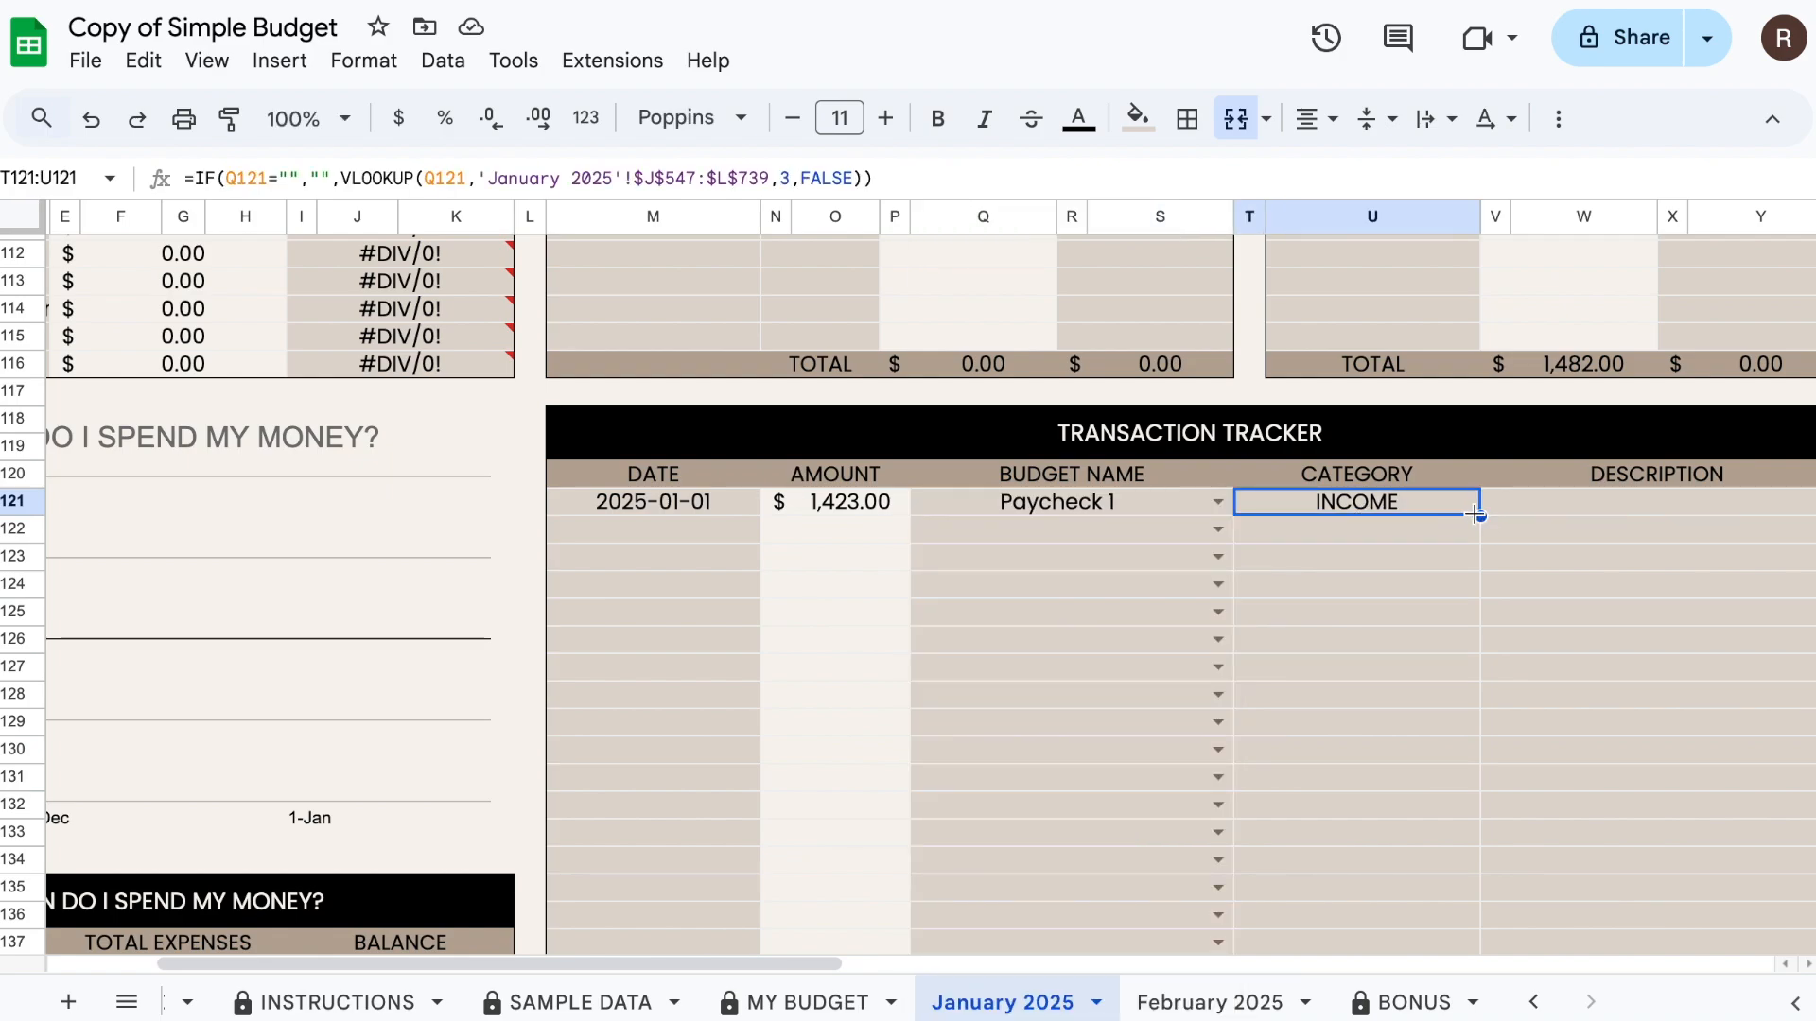
- Compare the expected and real amounts for Paycheck 1 in the Income table of January 2025
scroll(1315, 518, "up", 10)
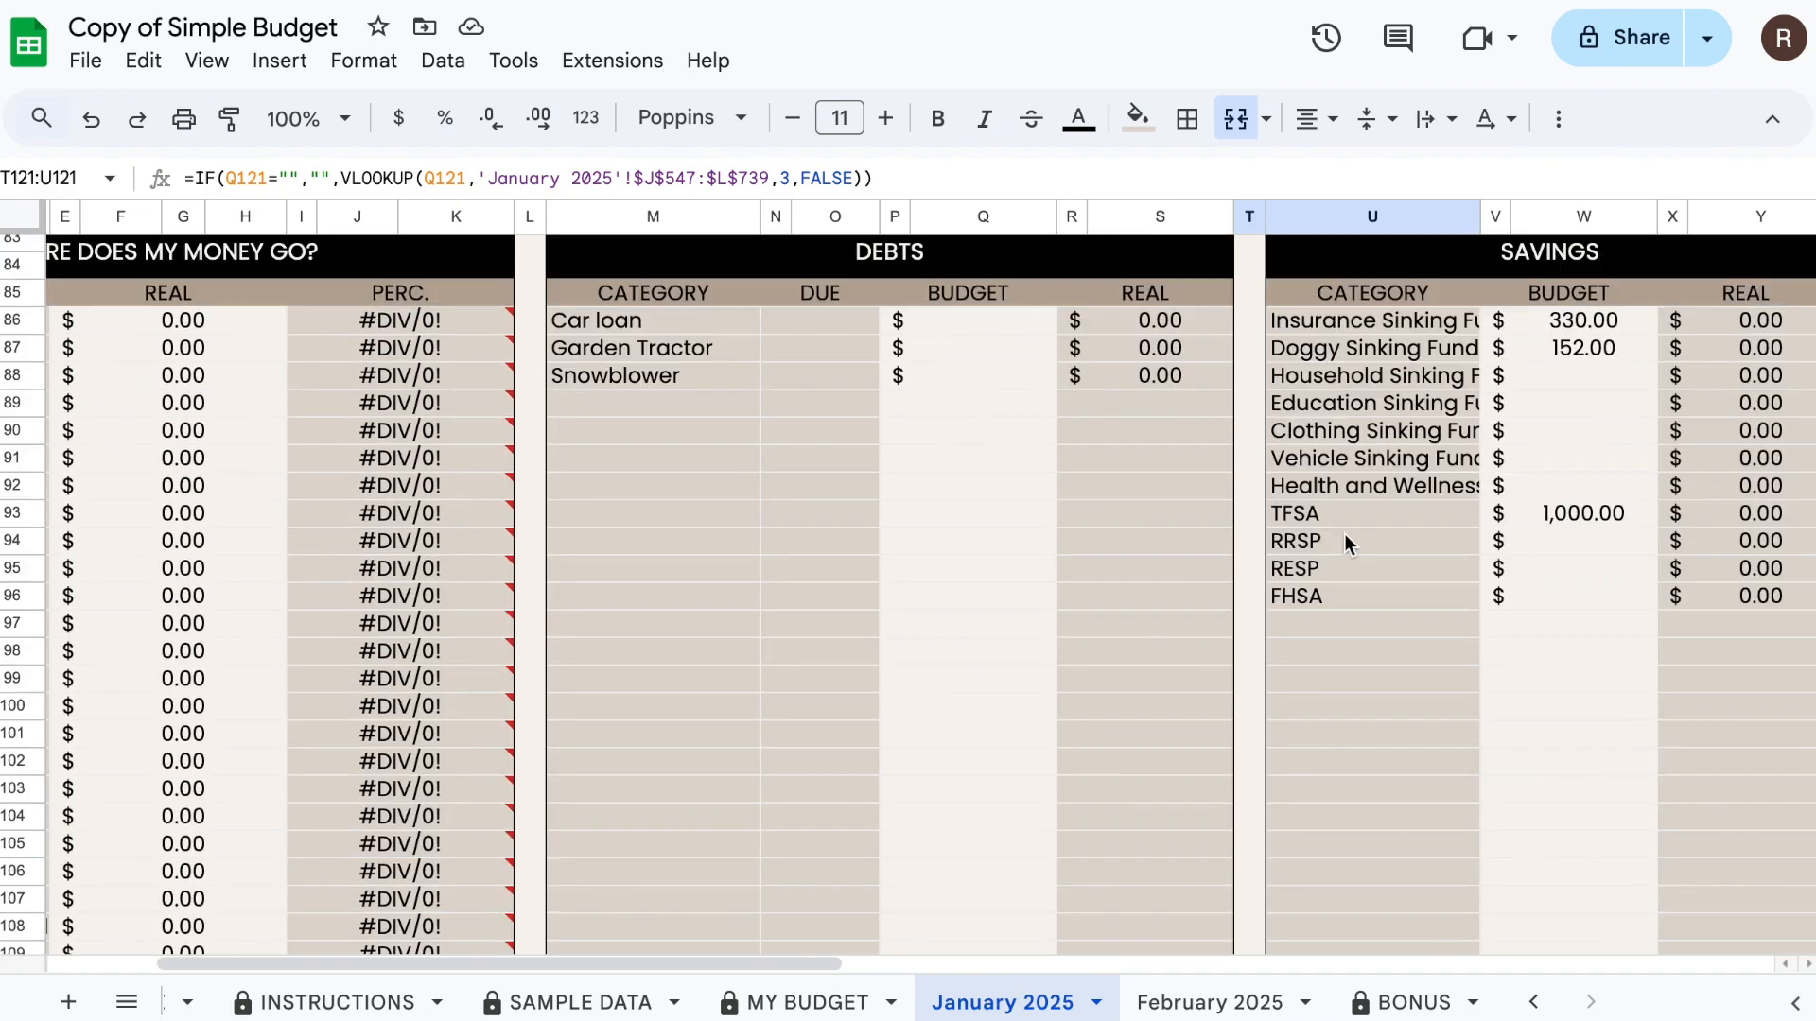
scroll(1337, 531, "left", 3)
scroll(1362, 528, "up", 15)
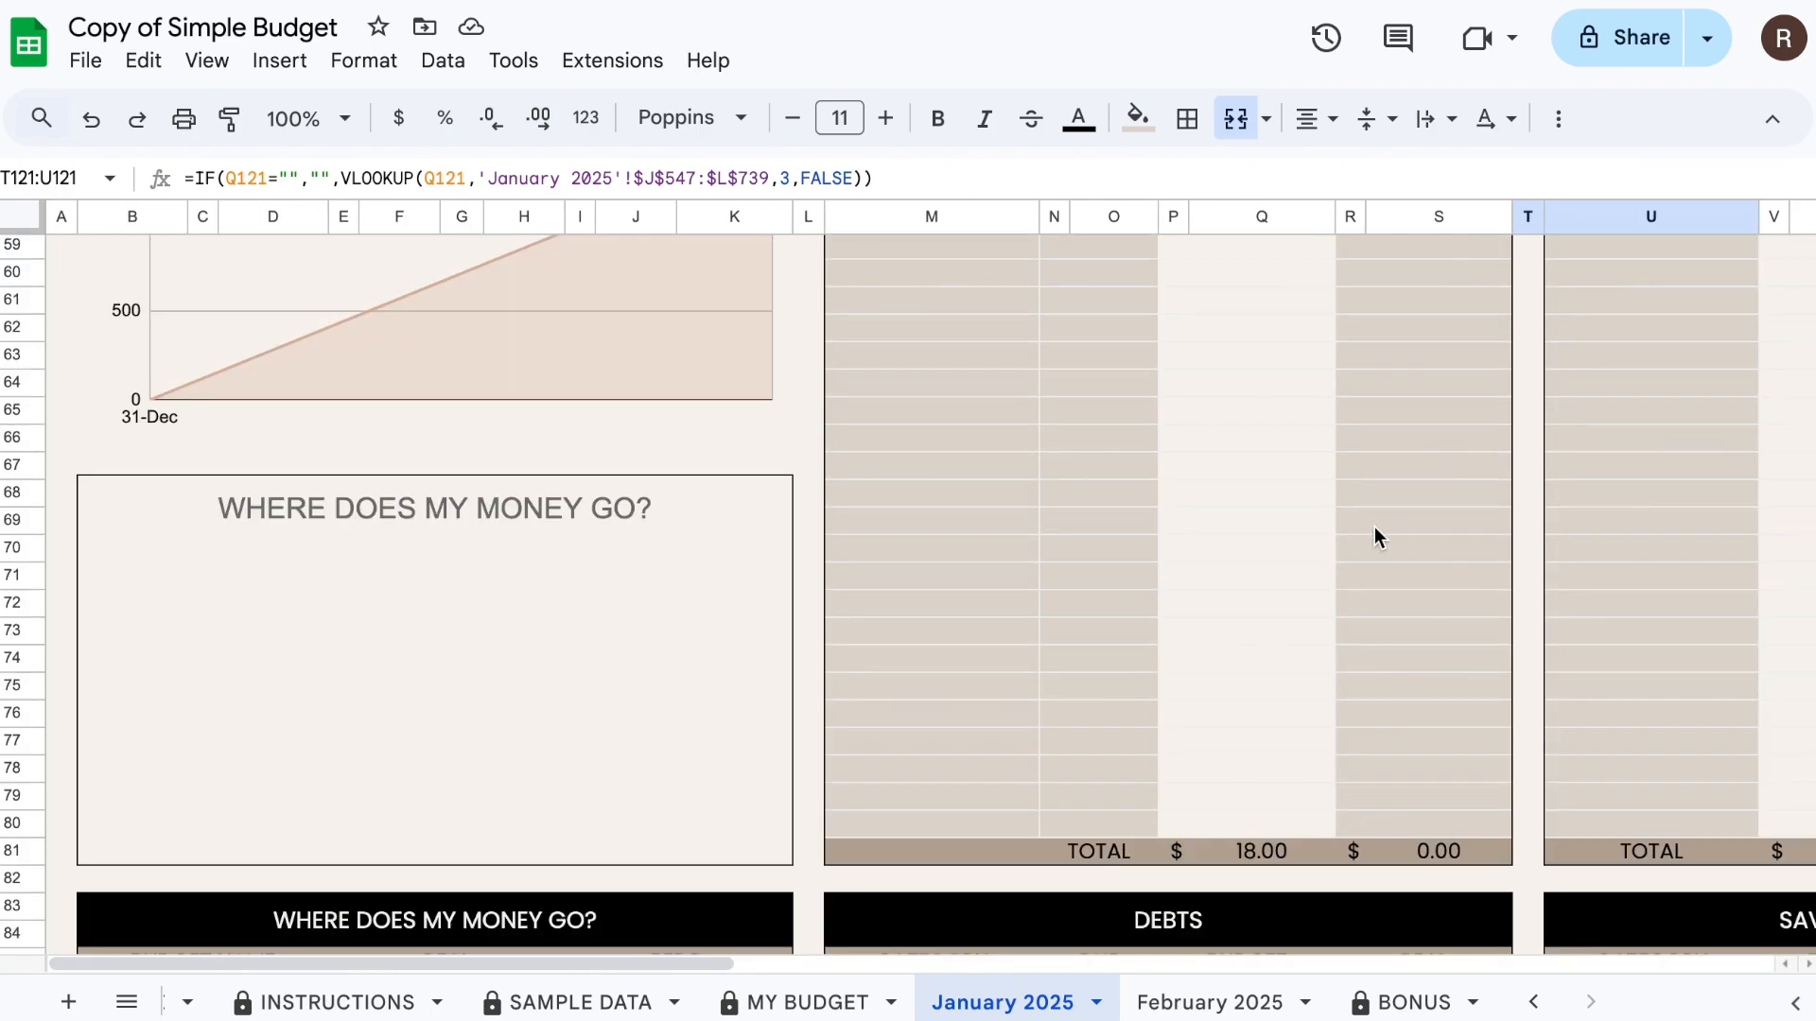
scroll(1359, 527, "up", 2)
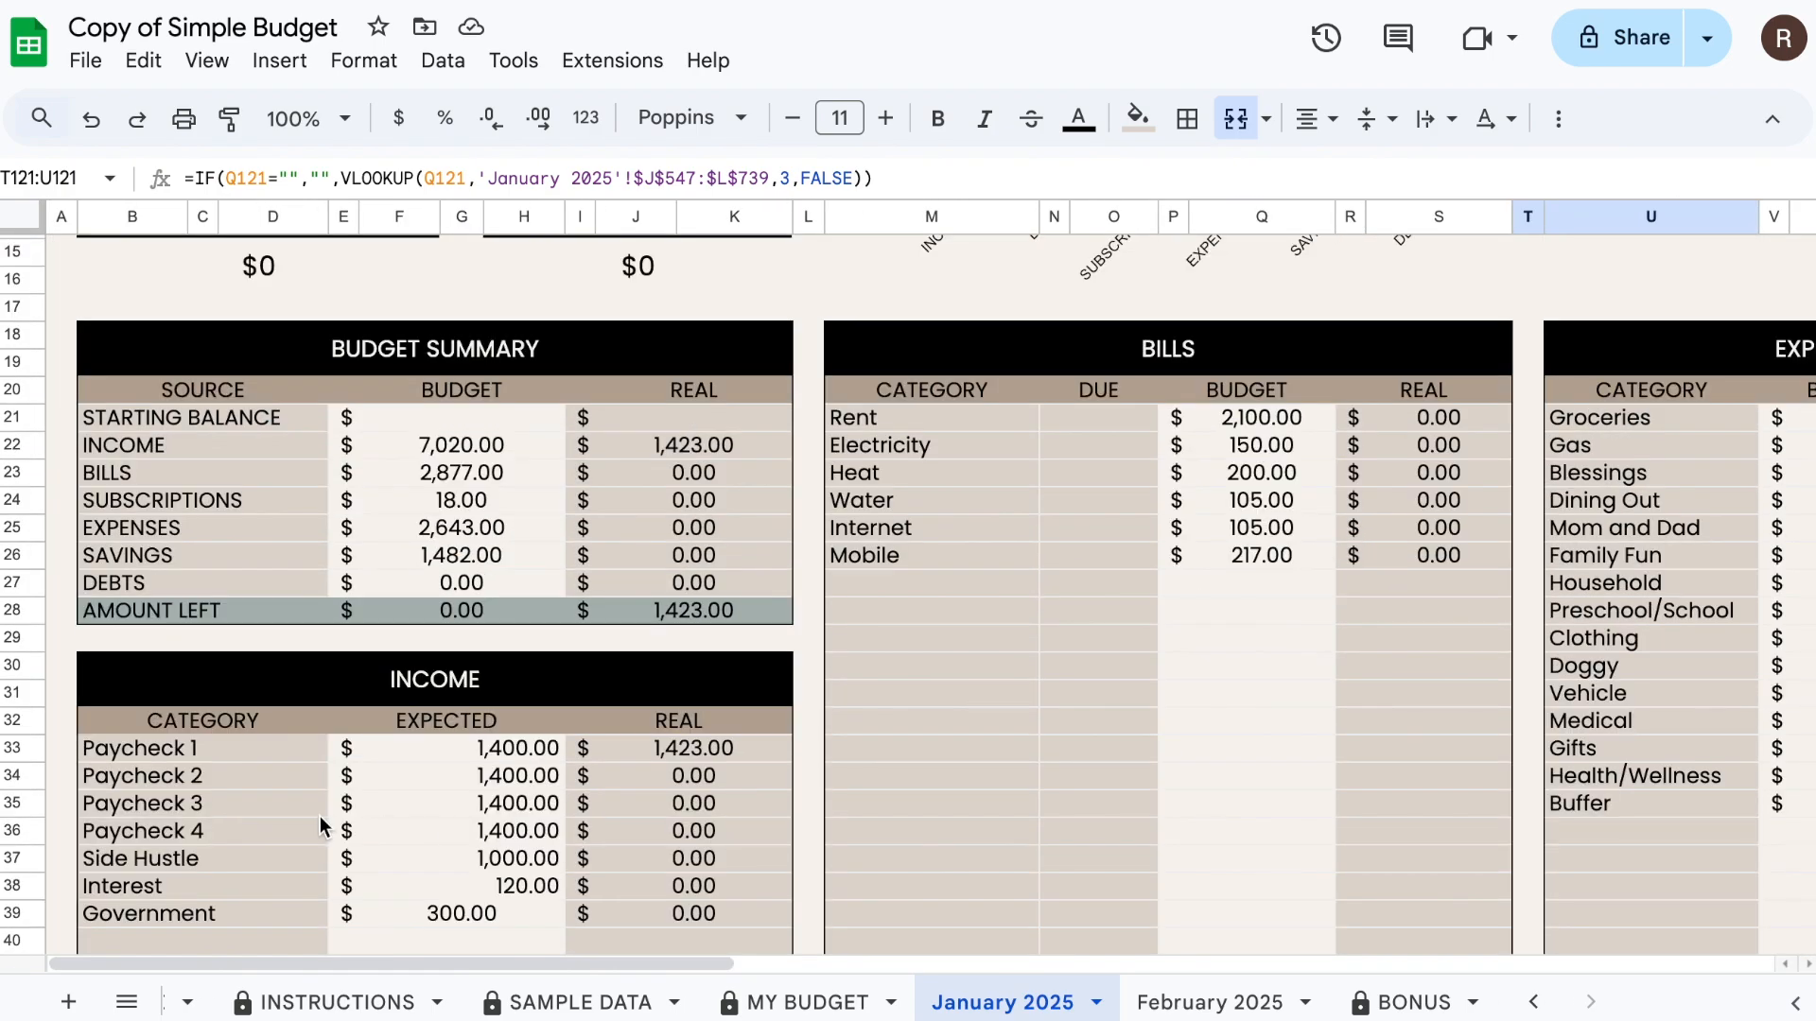
left_click(526, 750)
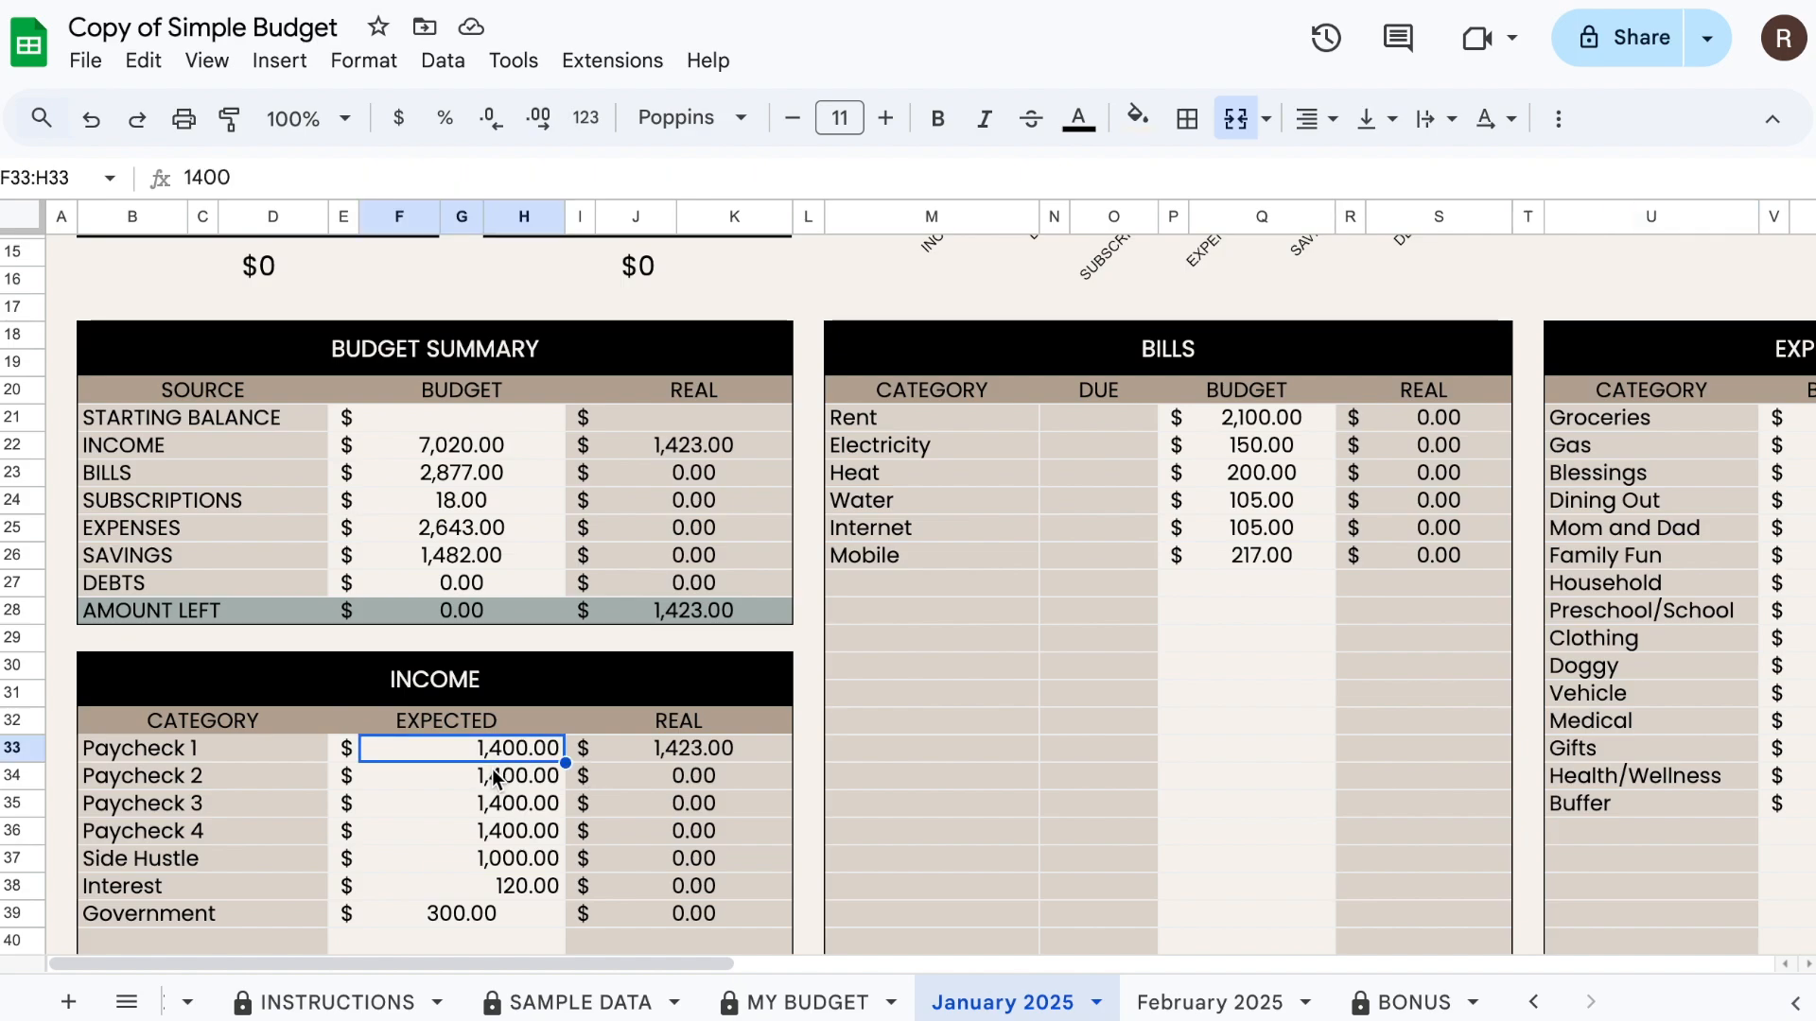
left_click(733, 757)
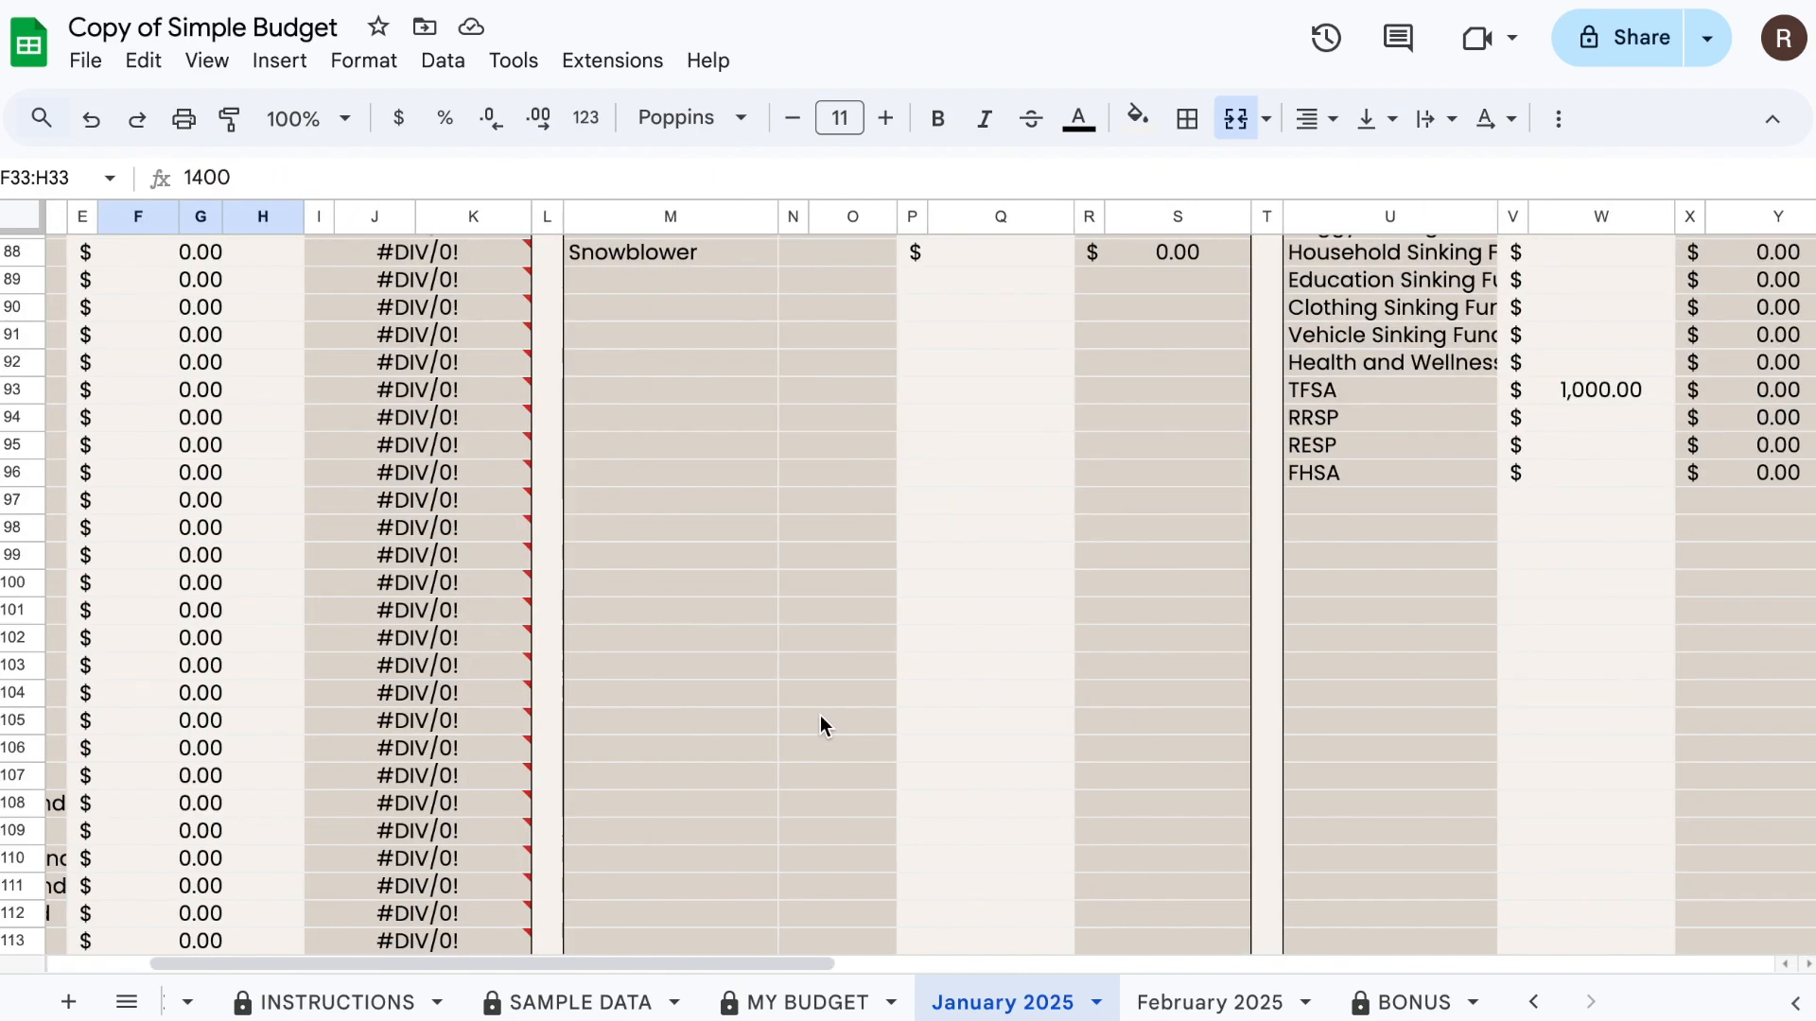
- Enter the date 2025-01-02 and the amount 159 in the second row of the Transaction Tracker on January 2025
scroll(821, 717, "right", 4)
scroll(800, 715, "down", 8)
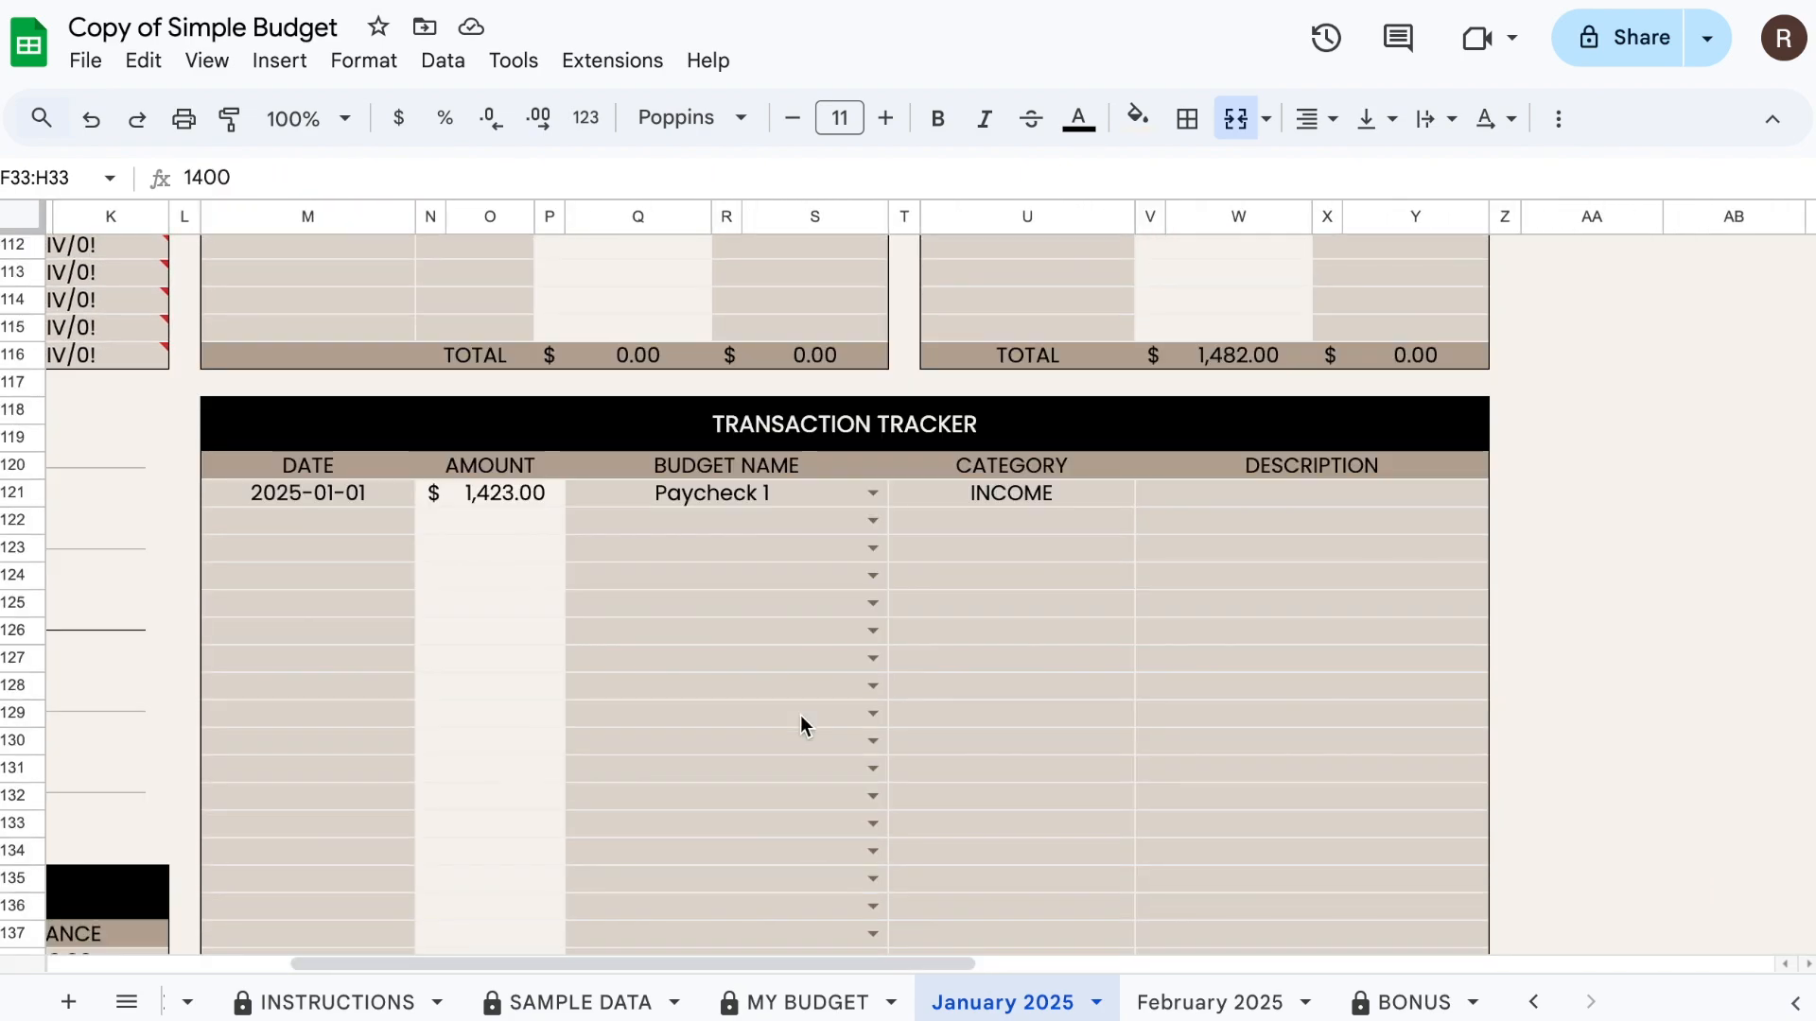
left_click(368, 530)
double_click(367, 524)
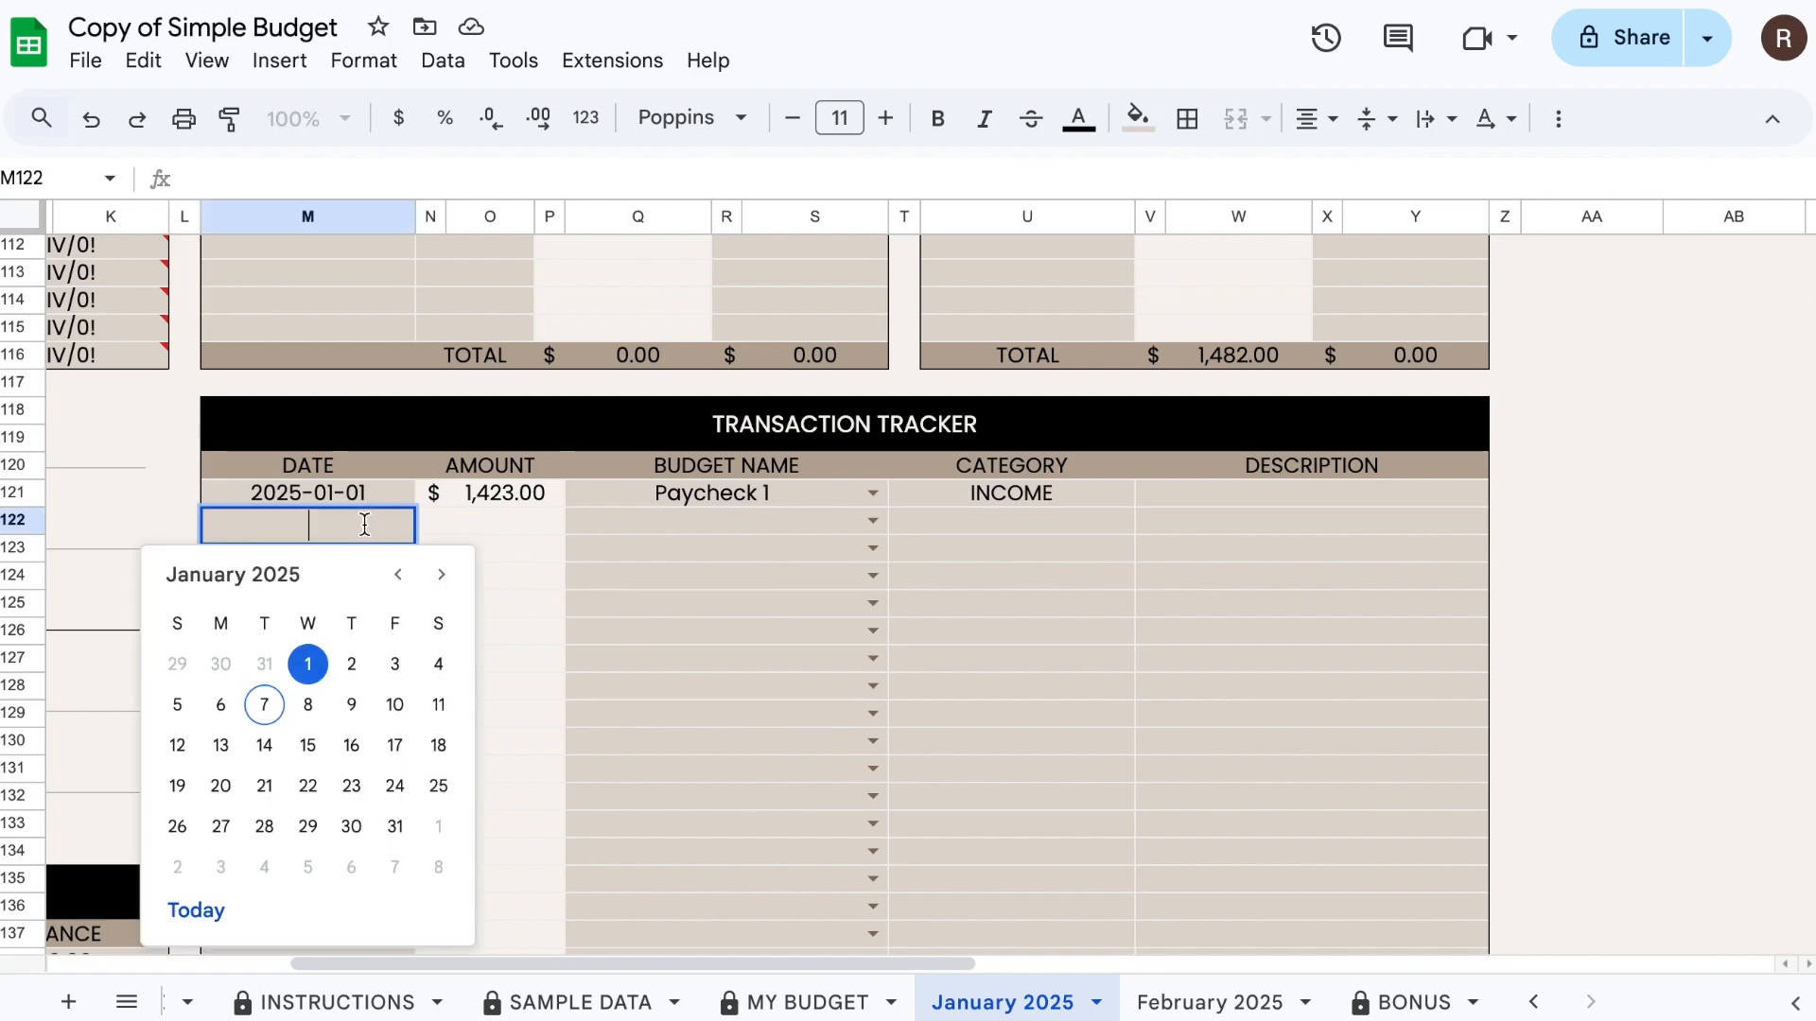
left_click(352, 665)
left_click(512, 517)
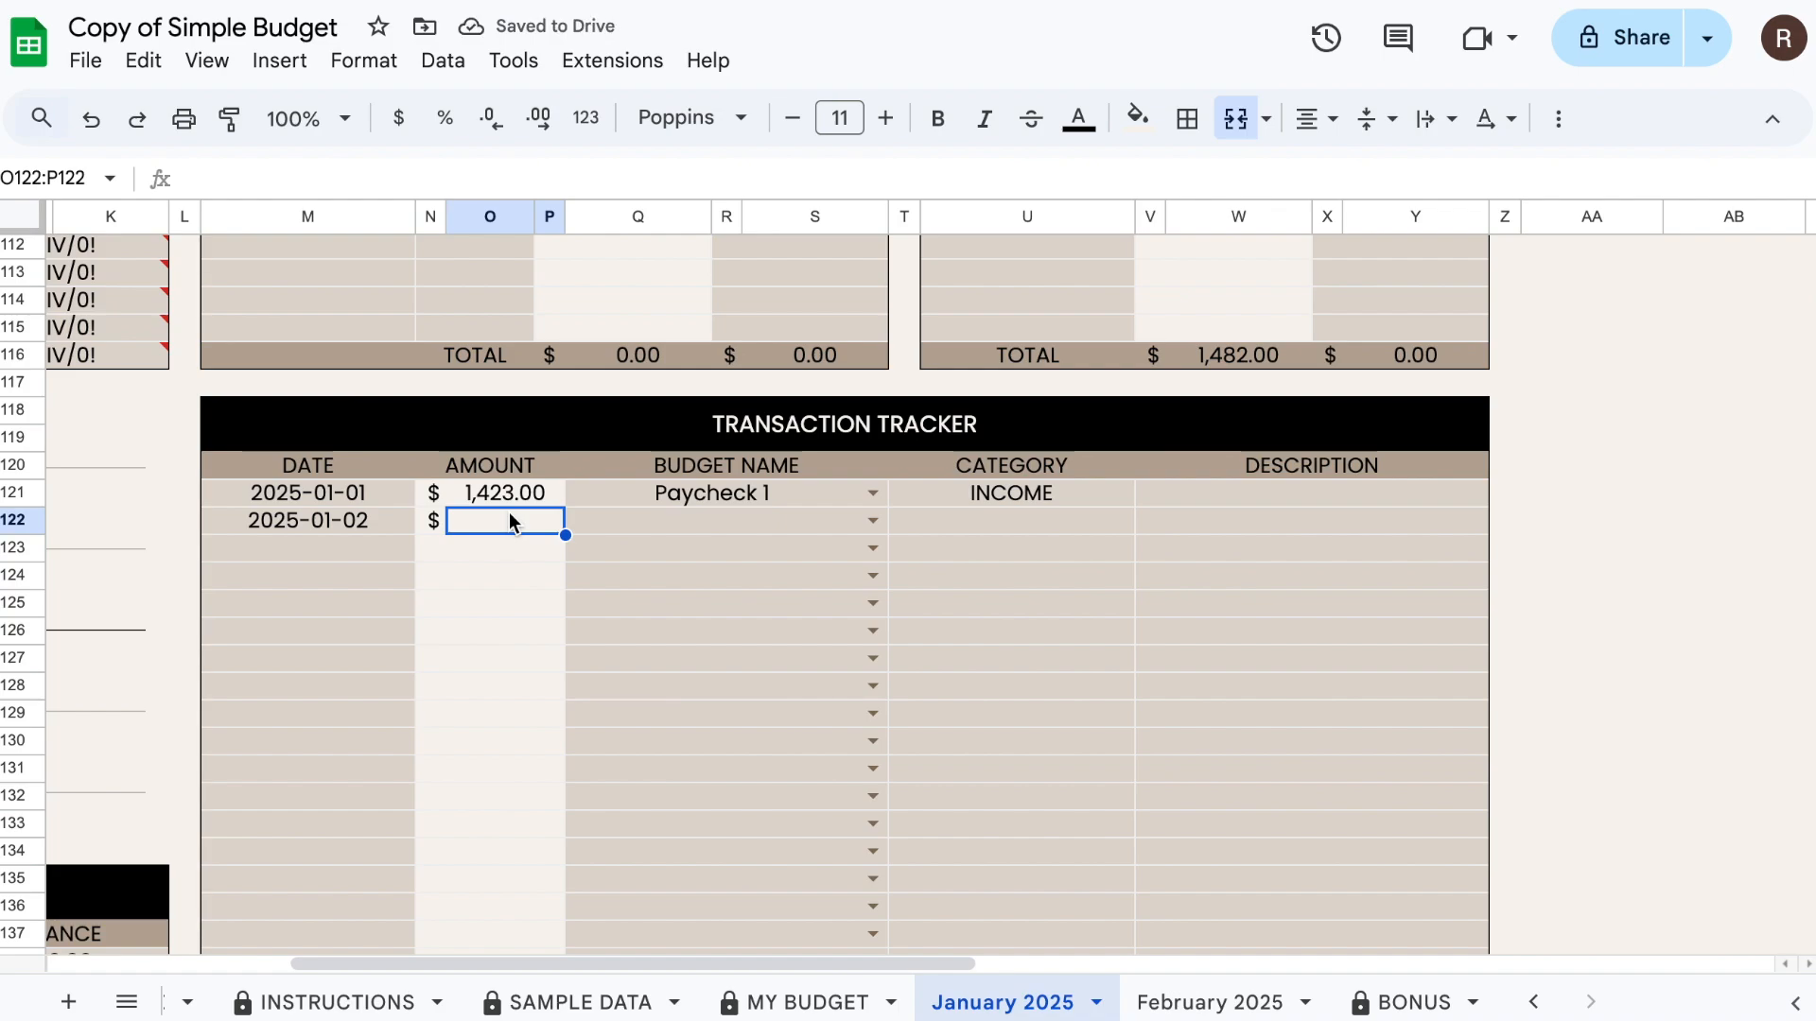
type("3")
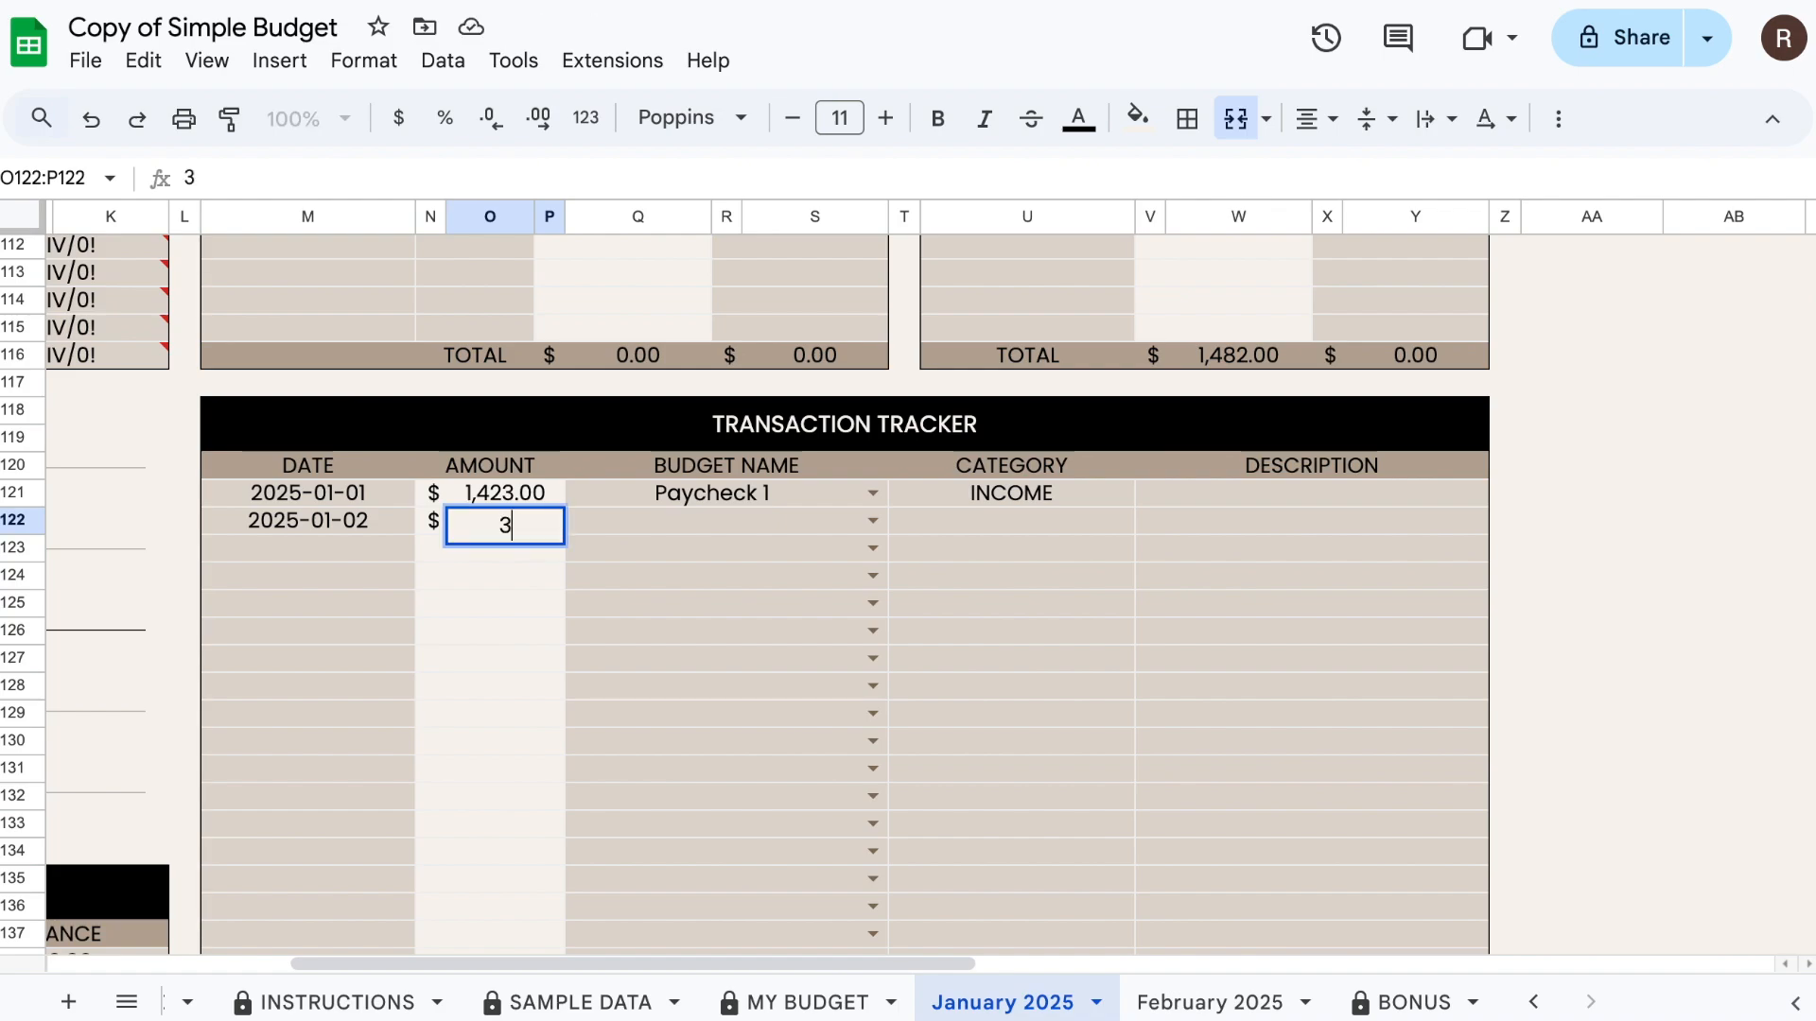
key("BackSpace")
type("1")
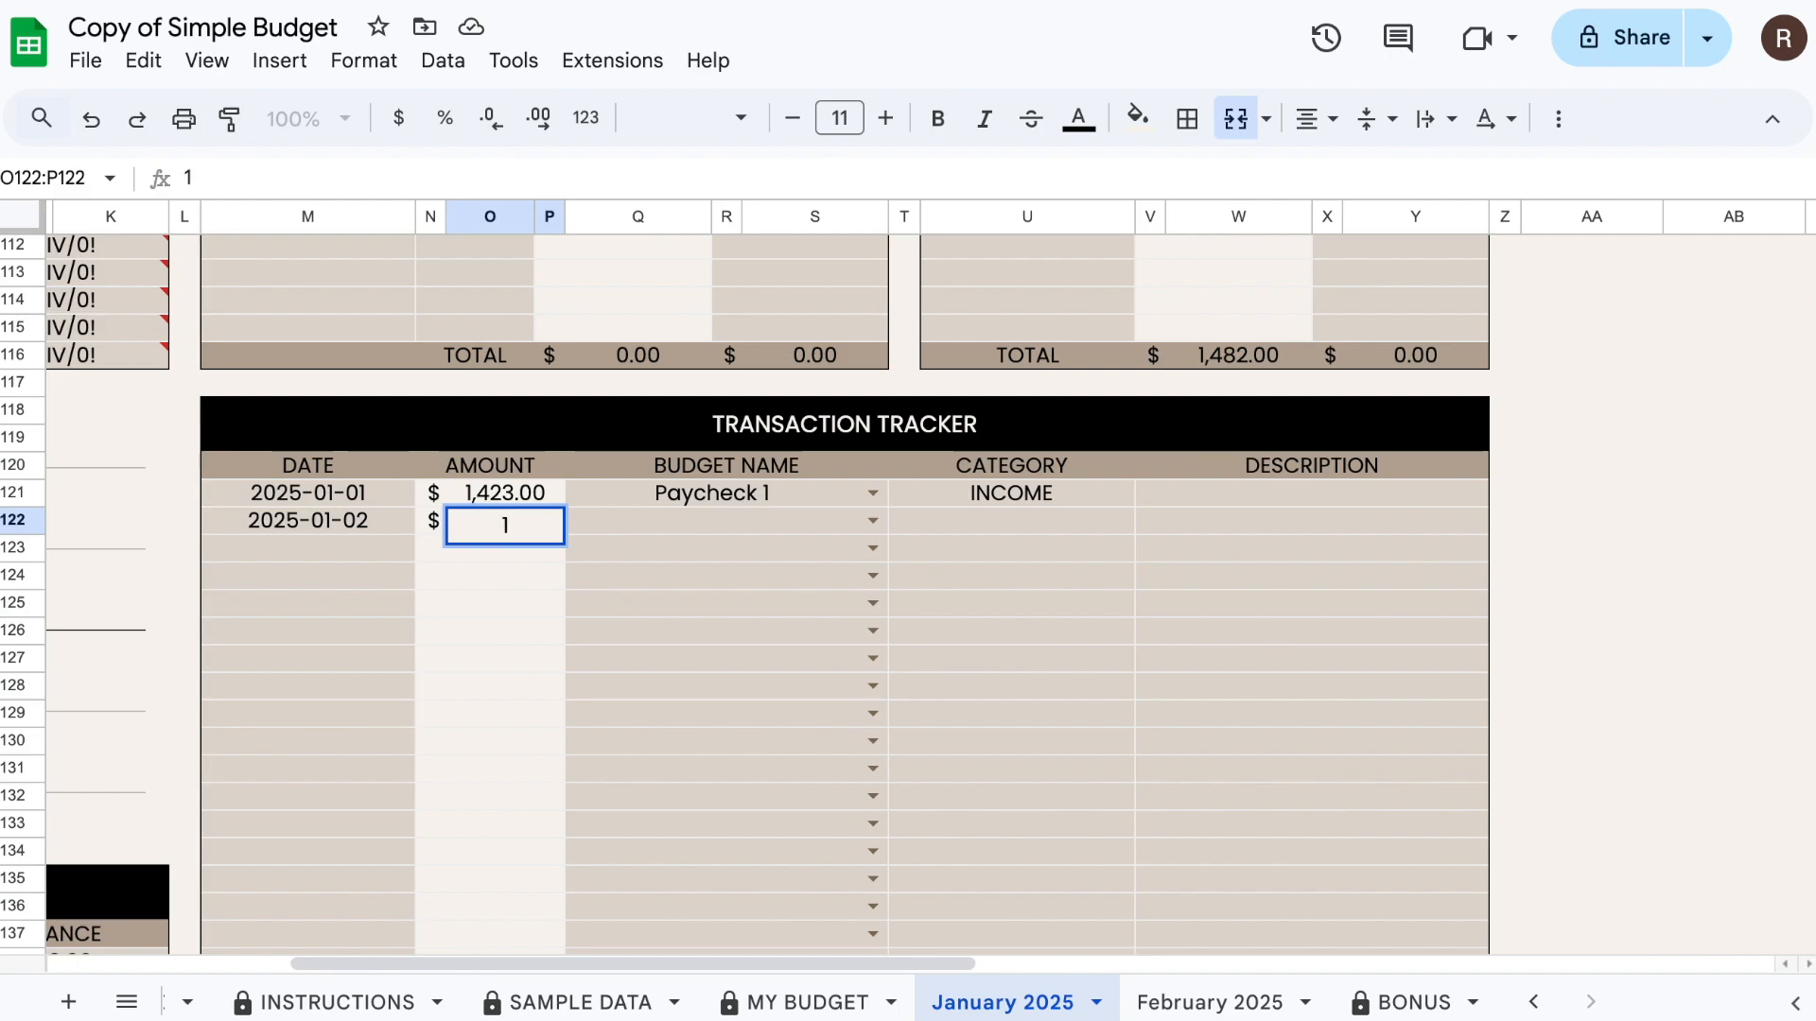
type("59")
- Set the budget name of the second Transaction Tracker entry to Groceries
left_click(868, 520)
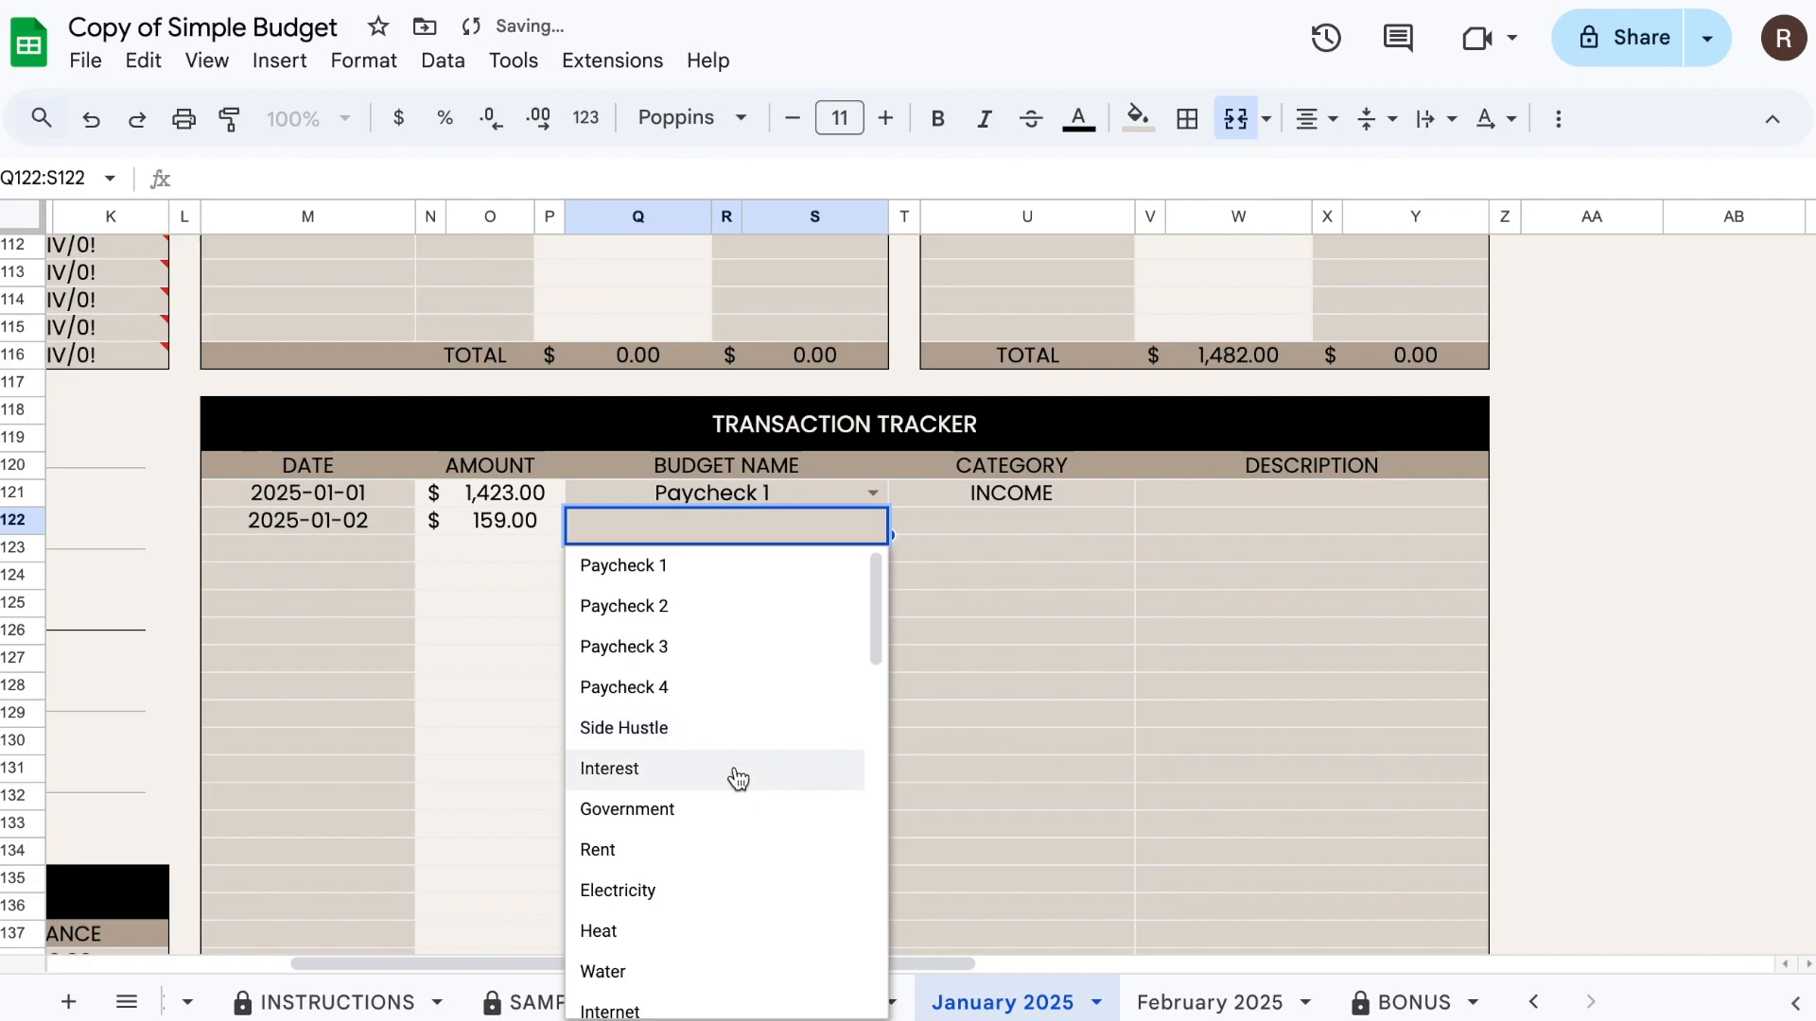
scroll(734, 834, "down", 1)
scroll(734, 834, "down", 2)
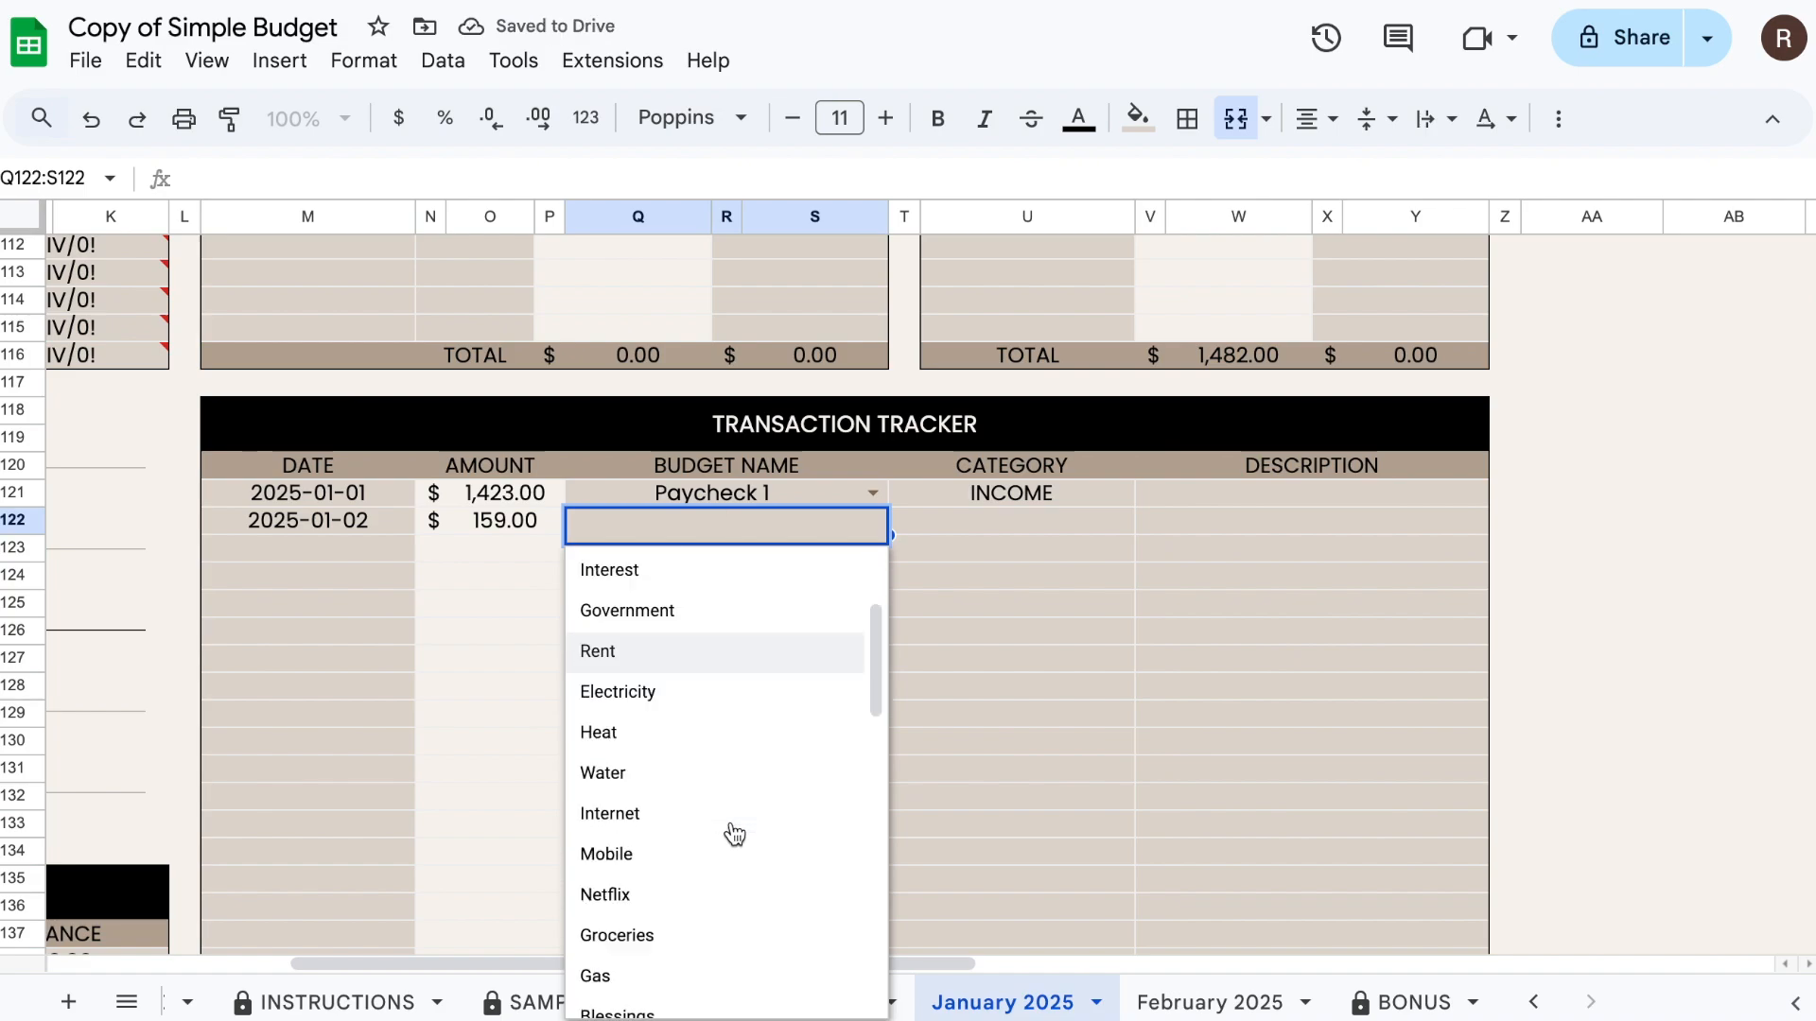
left_click(687, 941)
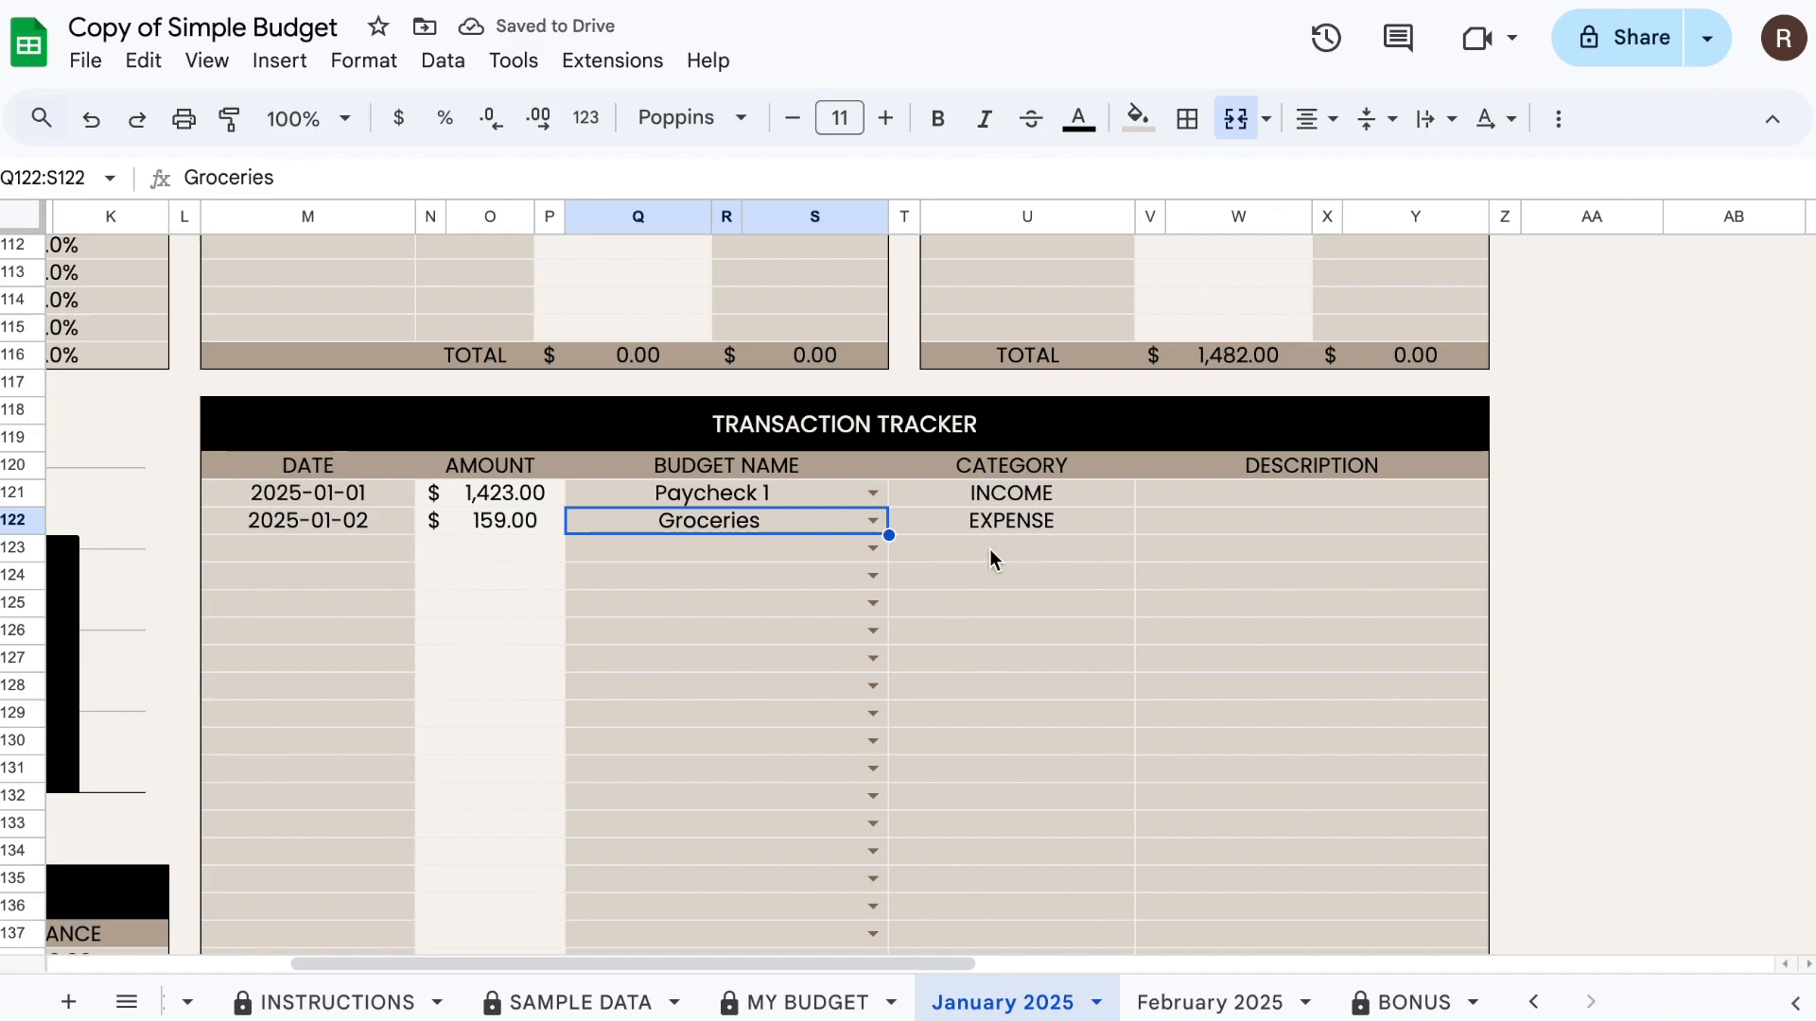
- Enter the date 2025-01-03 and the amount 50 in the third row of the Transaction Tracker
double_click(368, 556)
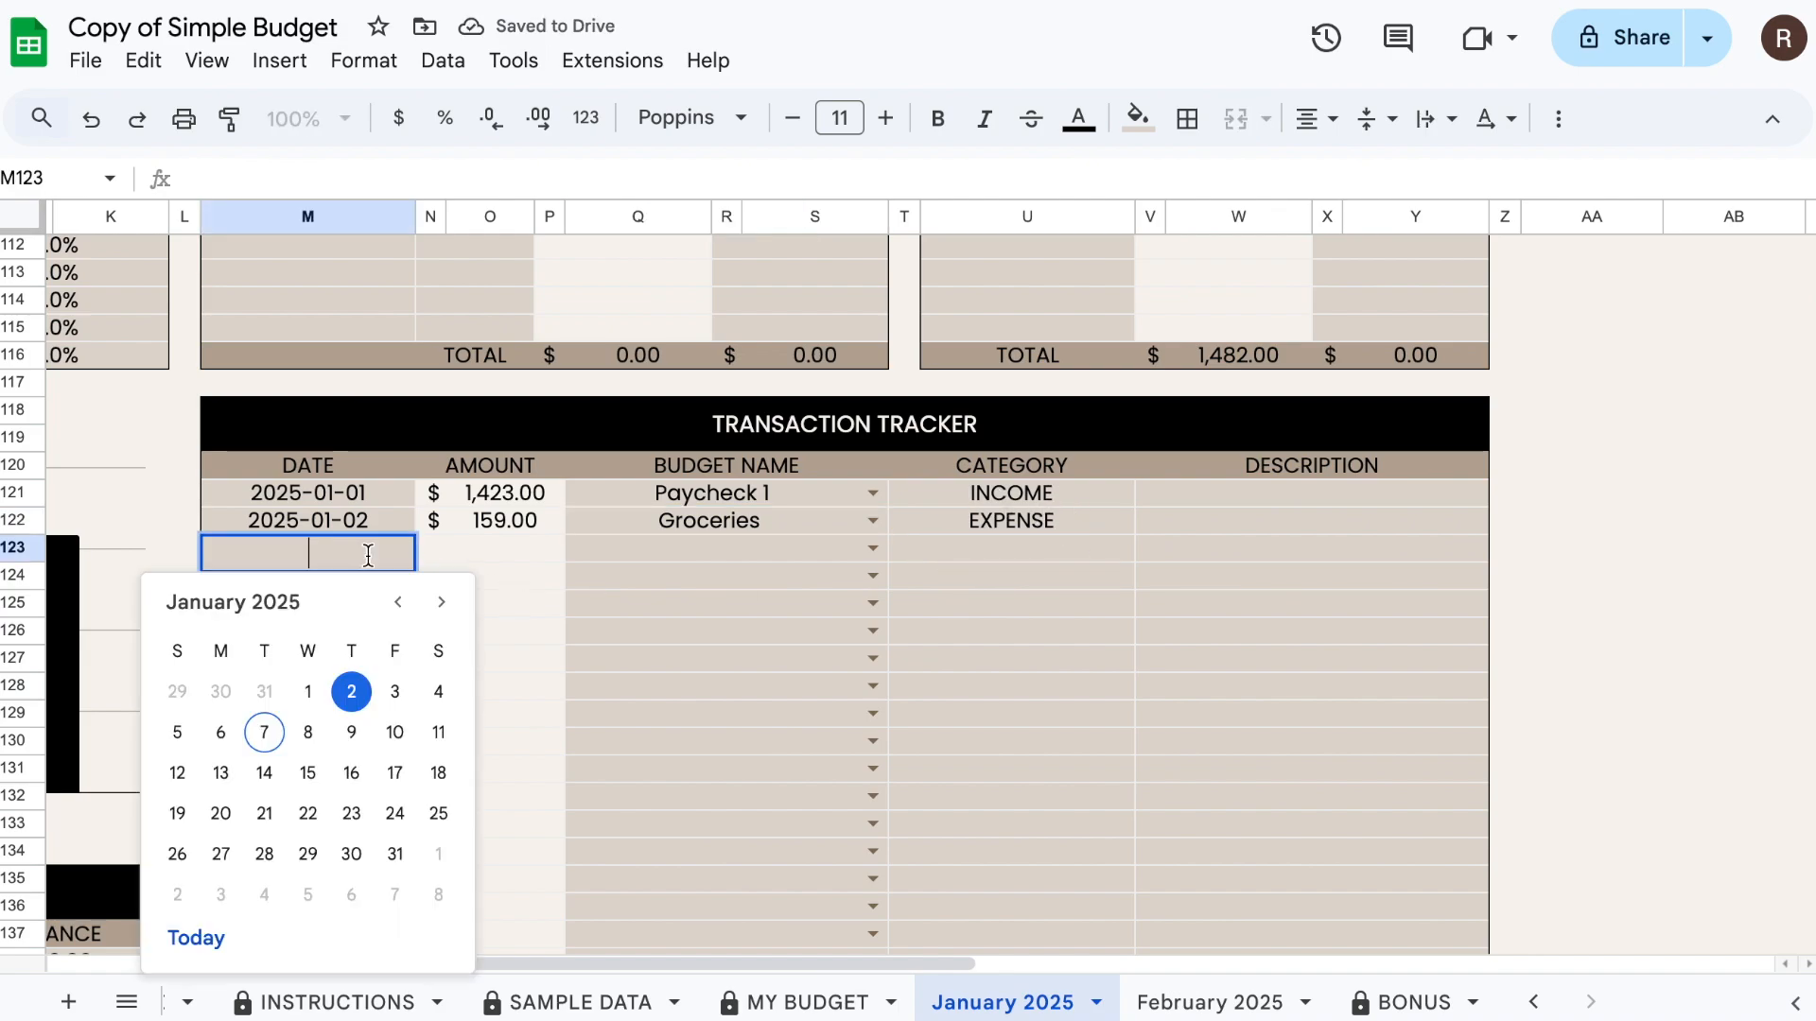
left_click(395, 691)
left_click(504, 556)
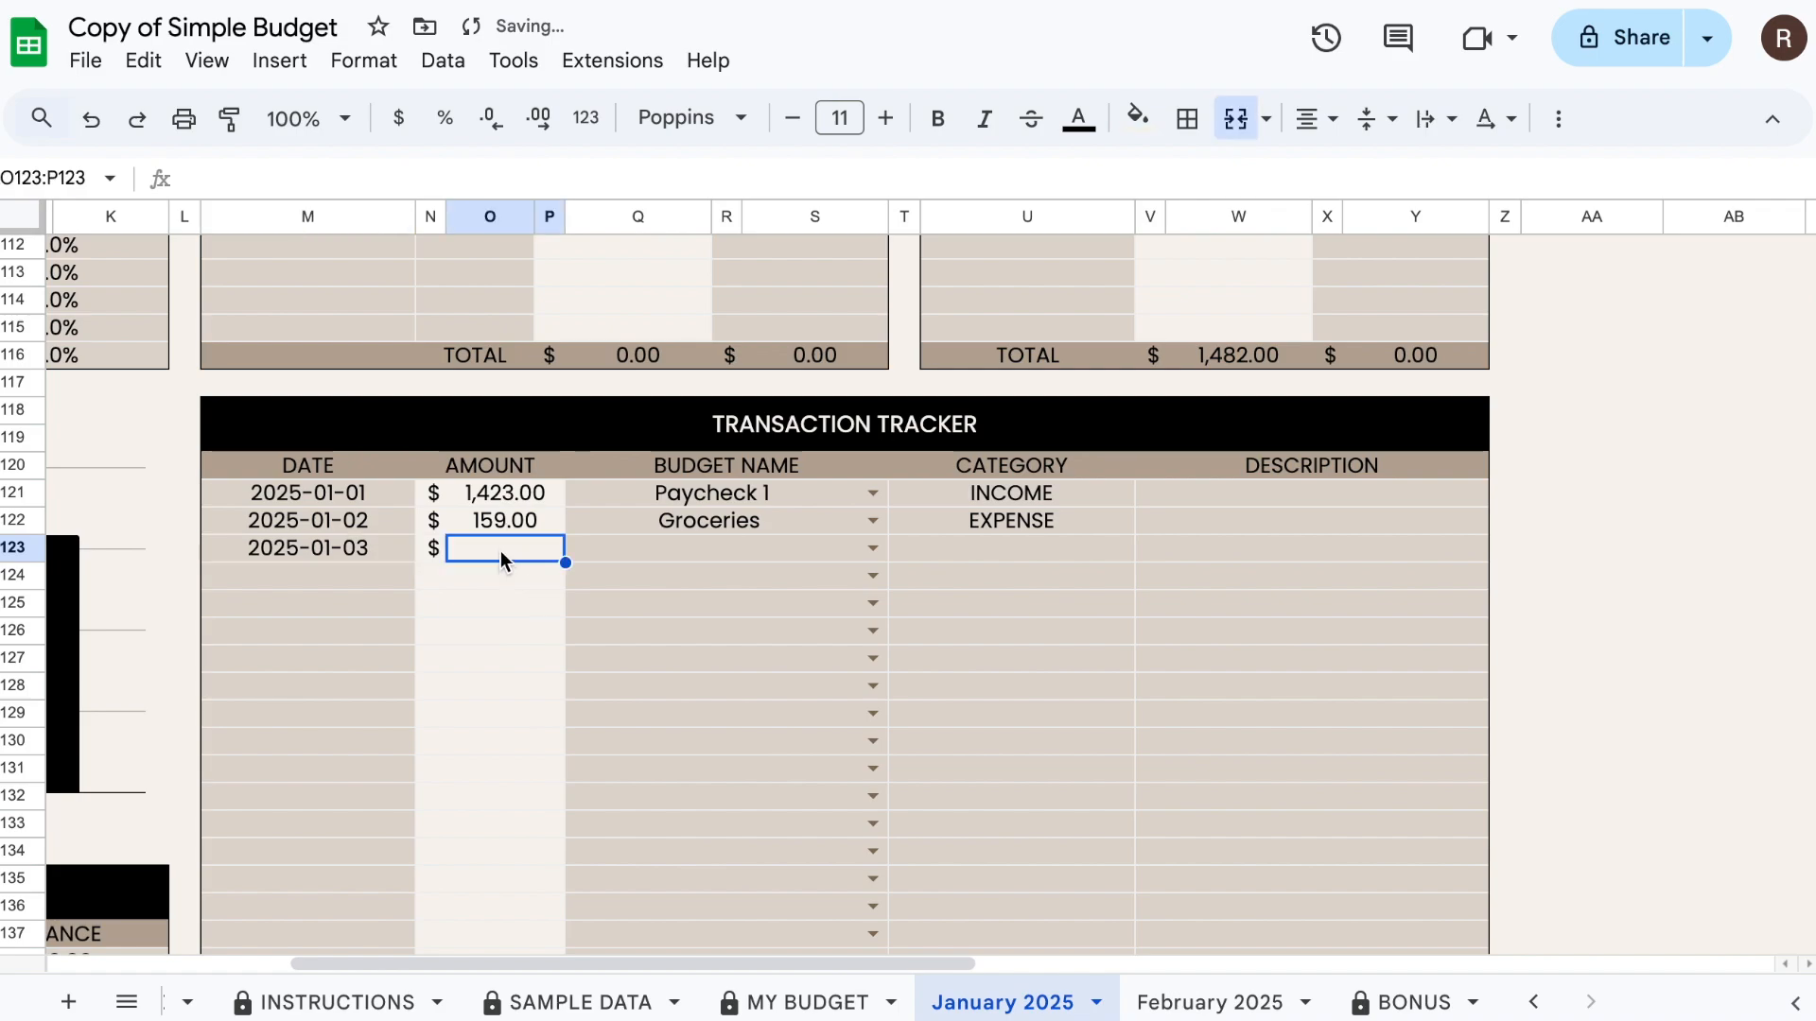
type("50")
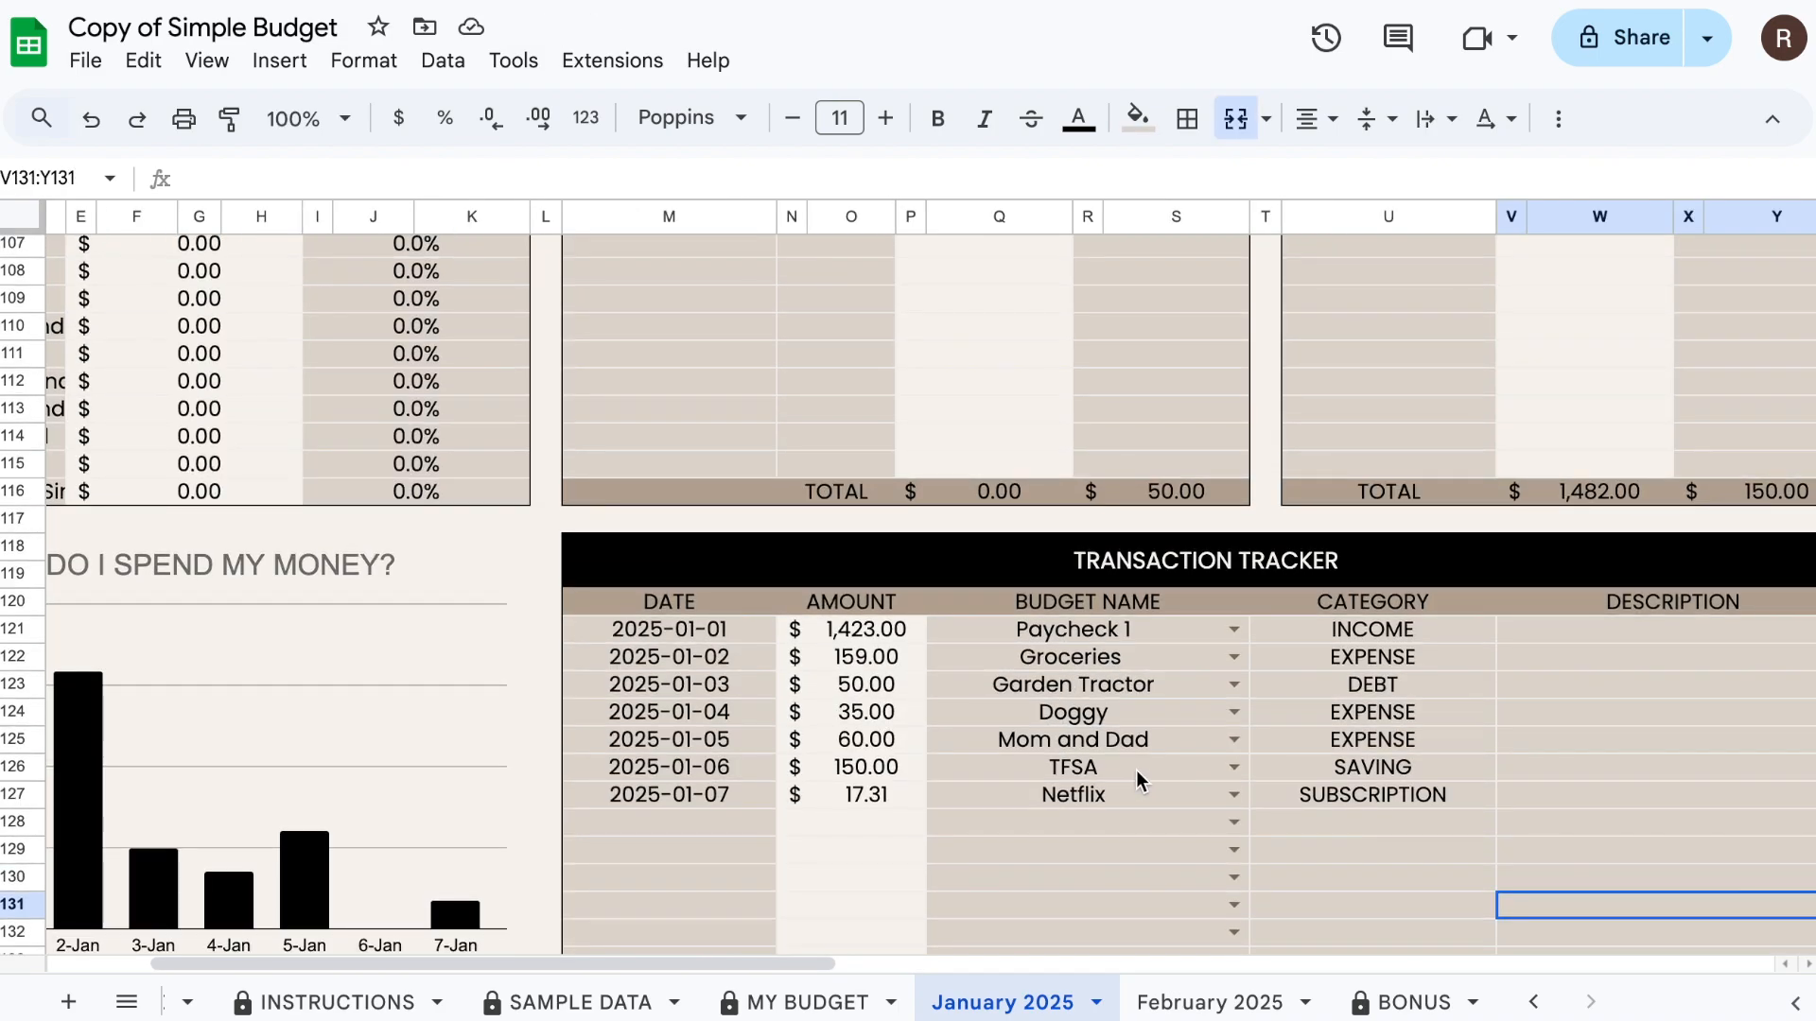
- Examine the Budget vs Real and Spending Overview charts on the January 2025 dashboard
scroll(1137, 778, "up", 20)
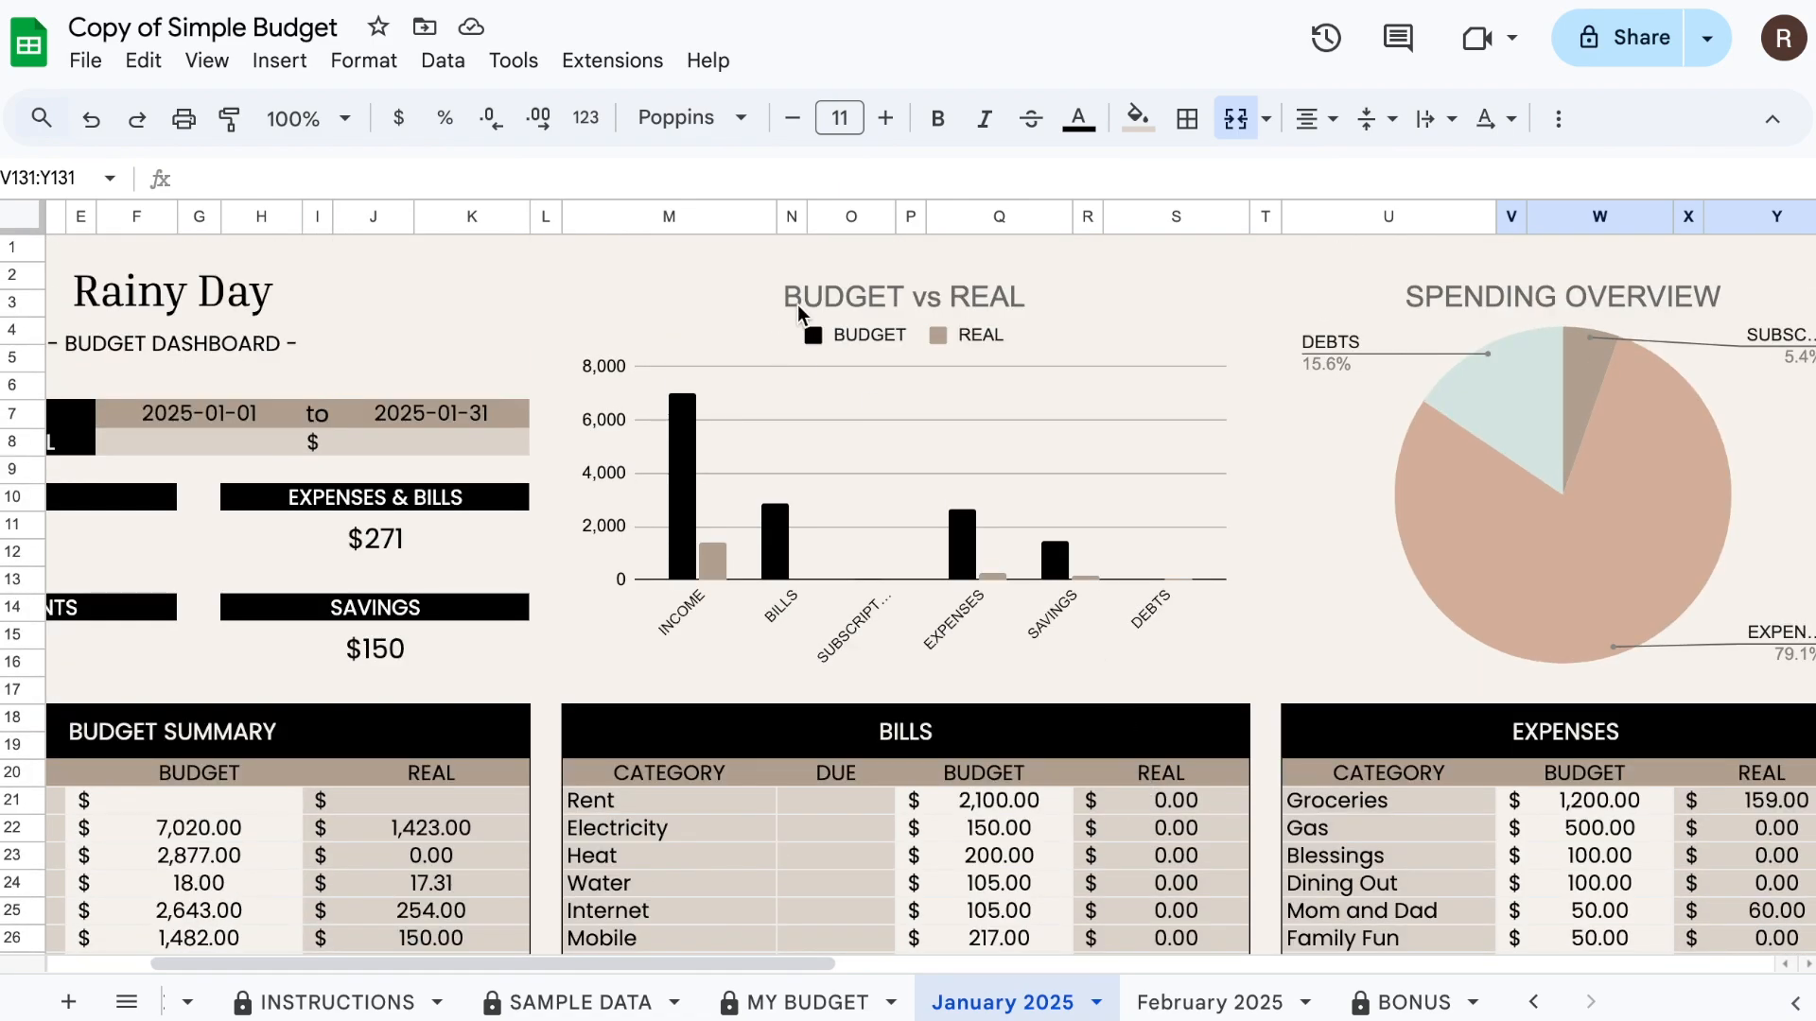
scroll(927, 293, "right", 3)
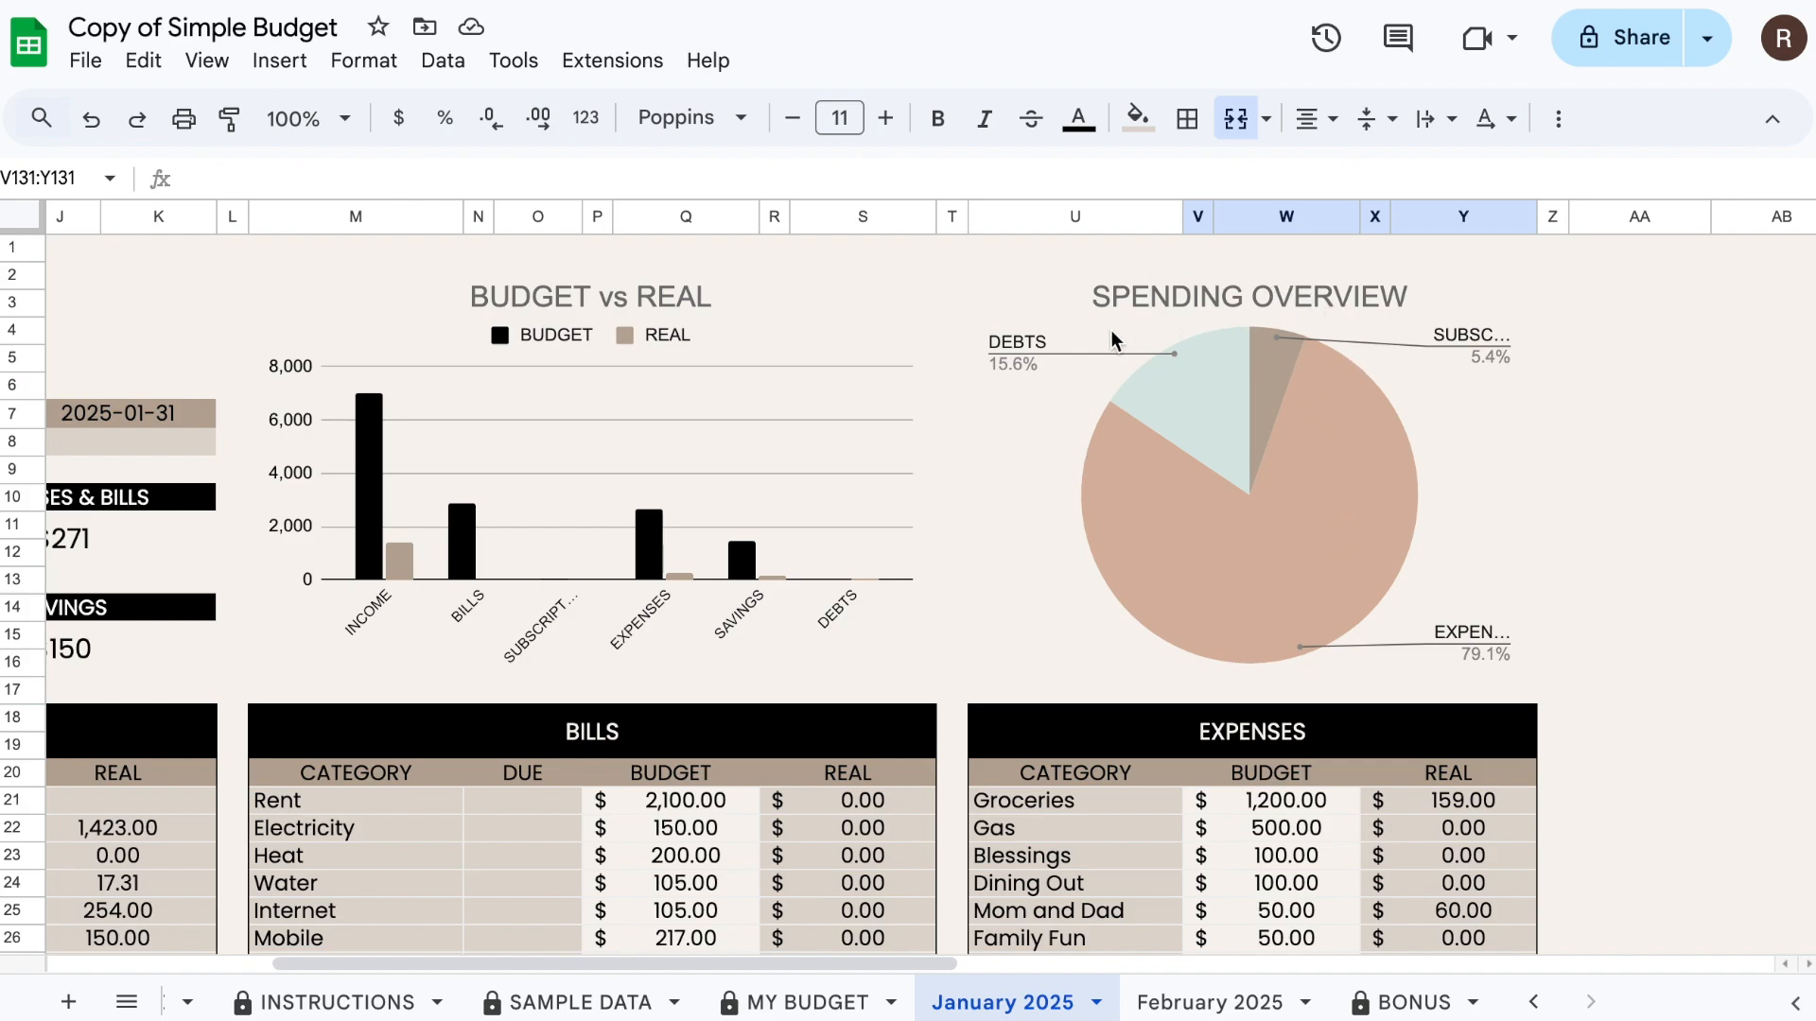
scroll(979, 495, "down", 1)
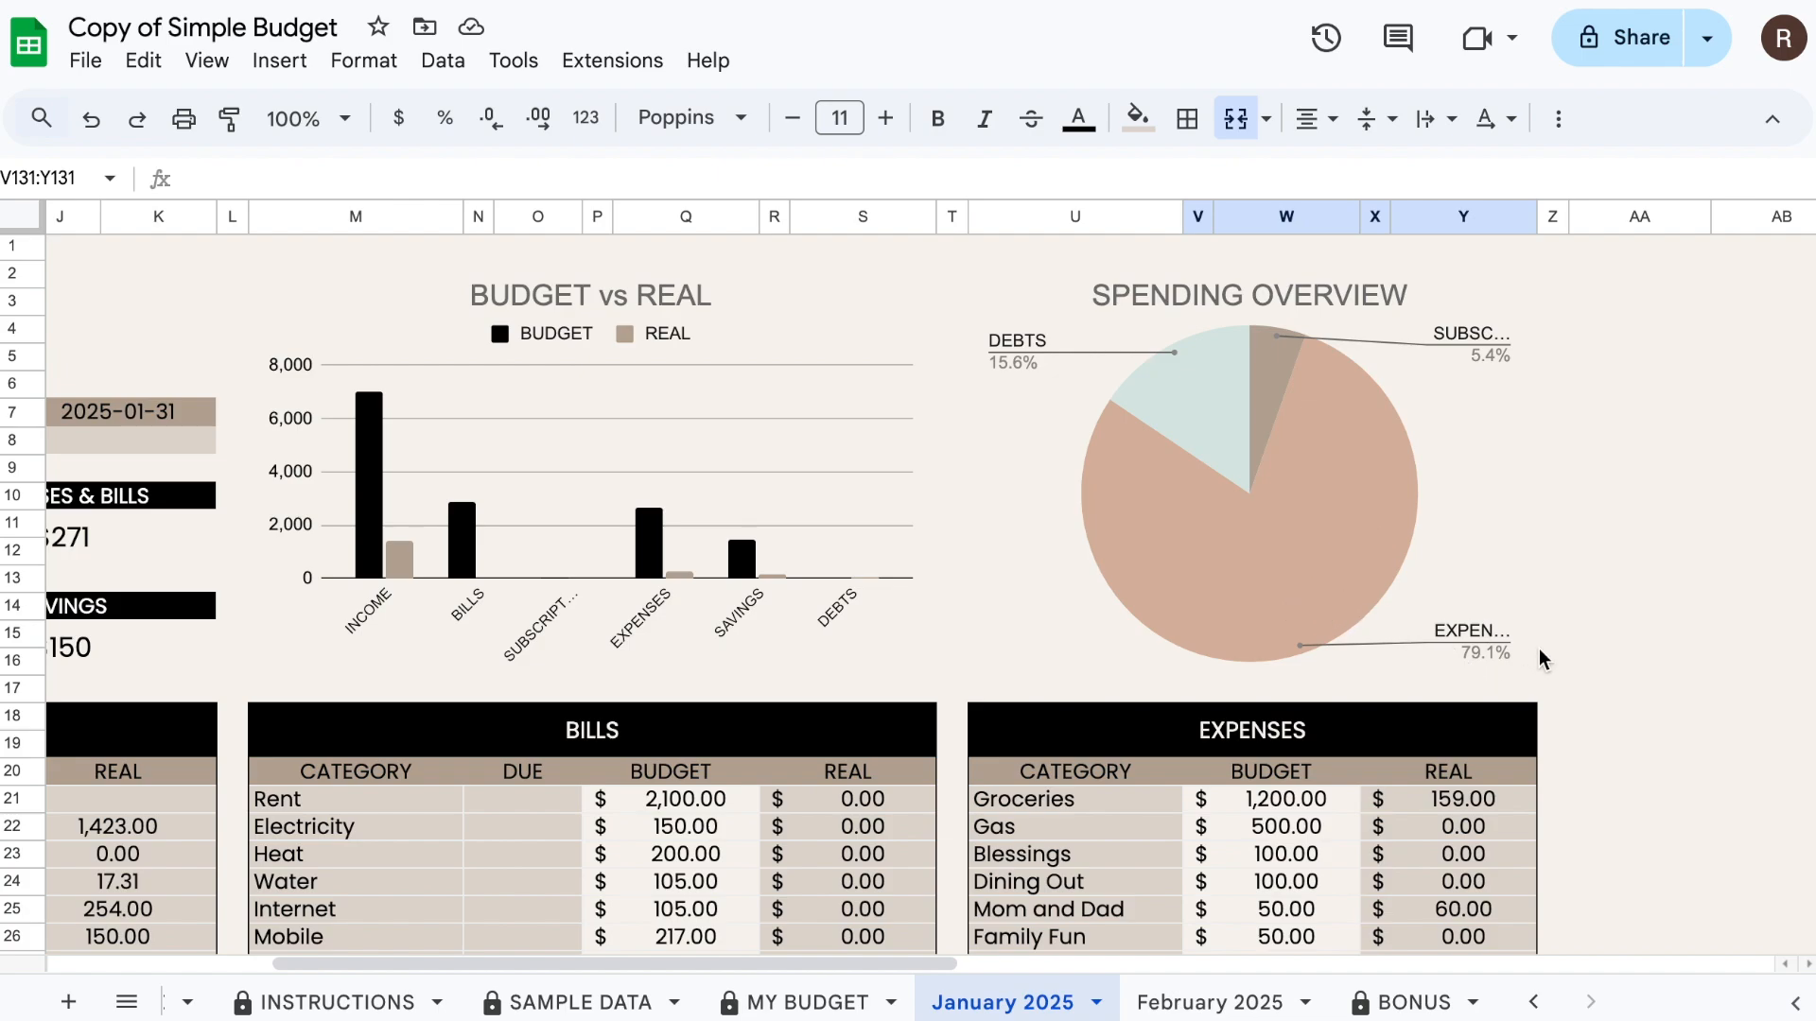
left_click(1484, 640)
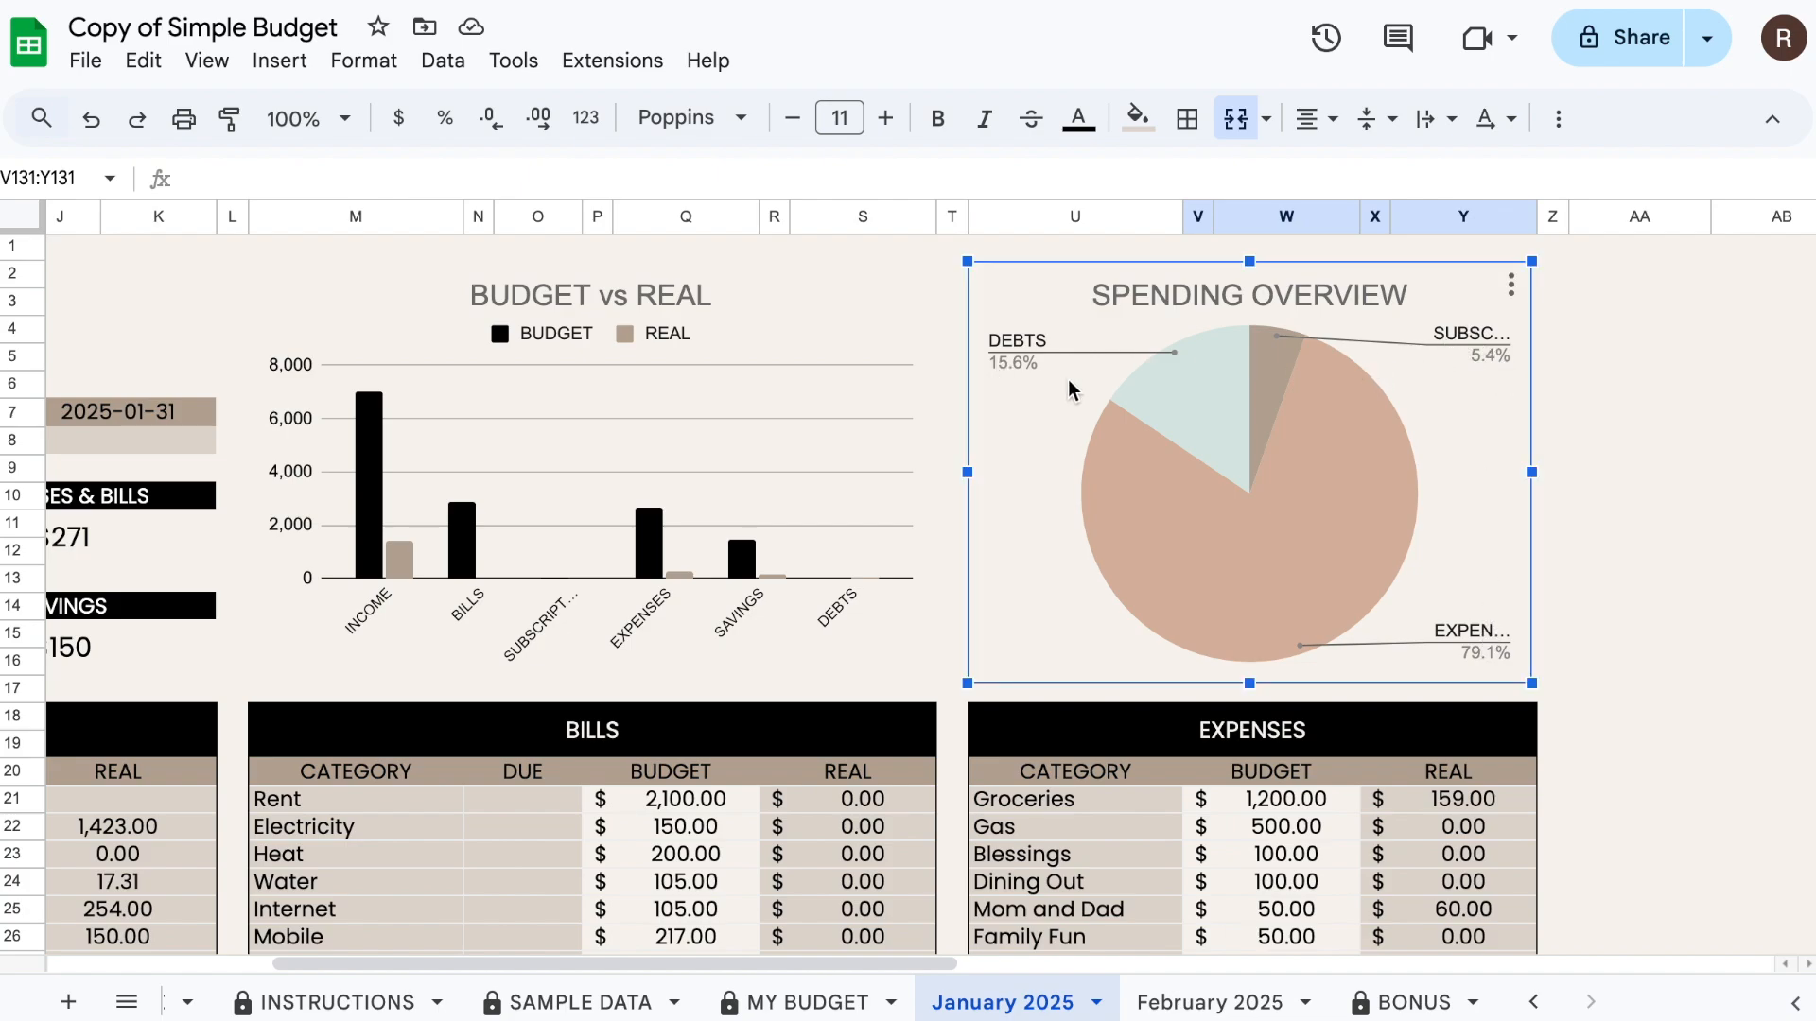
mouse_move(1175, 385)
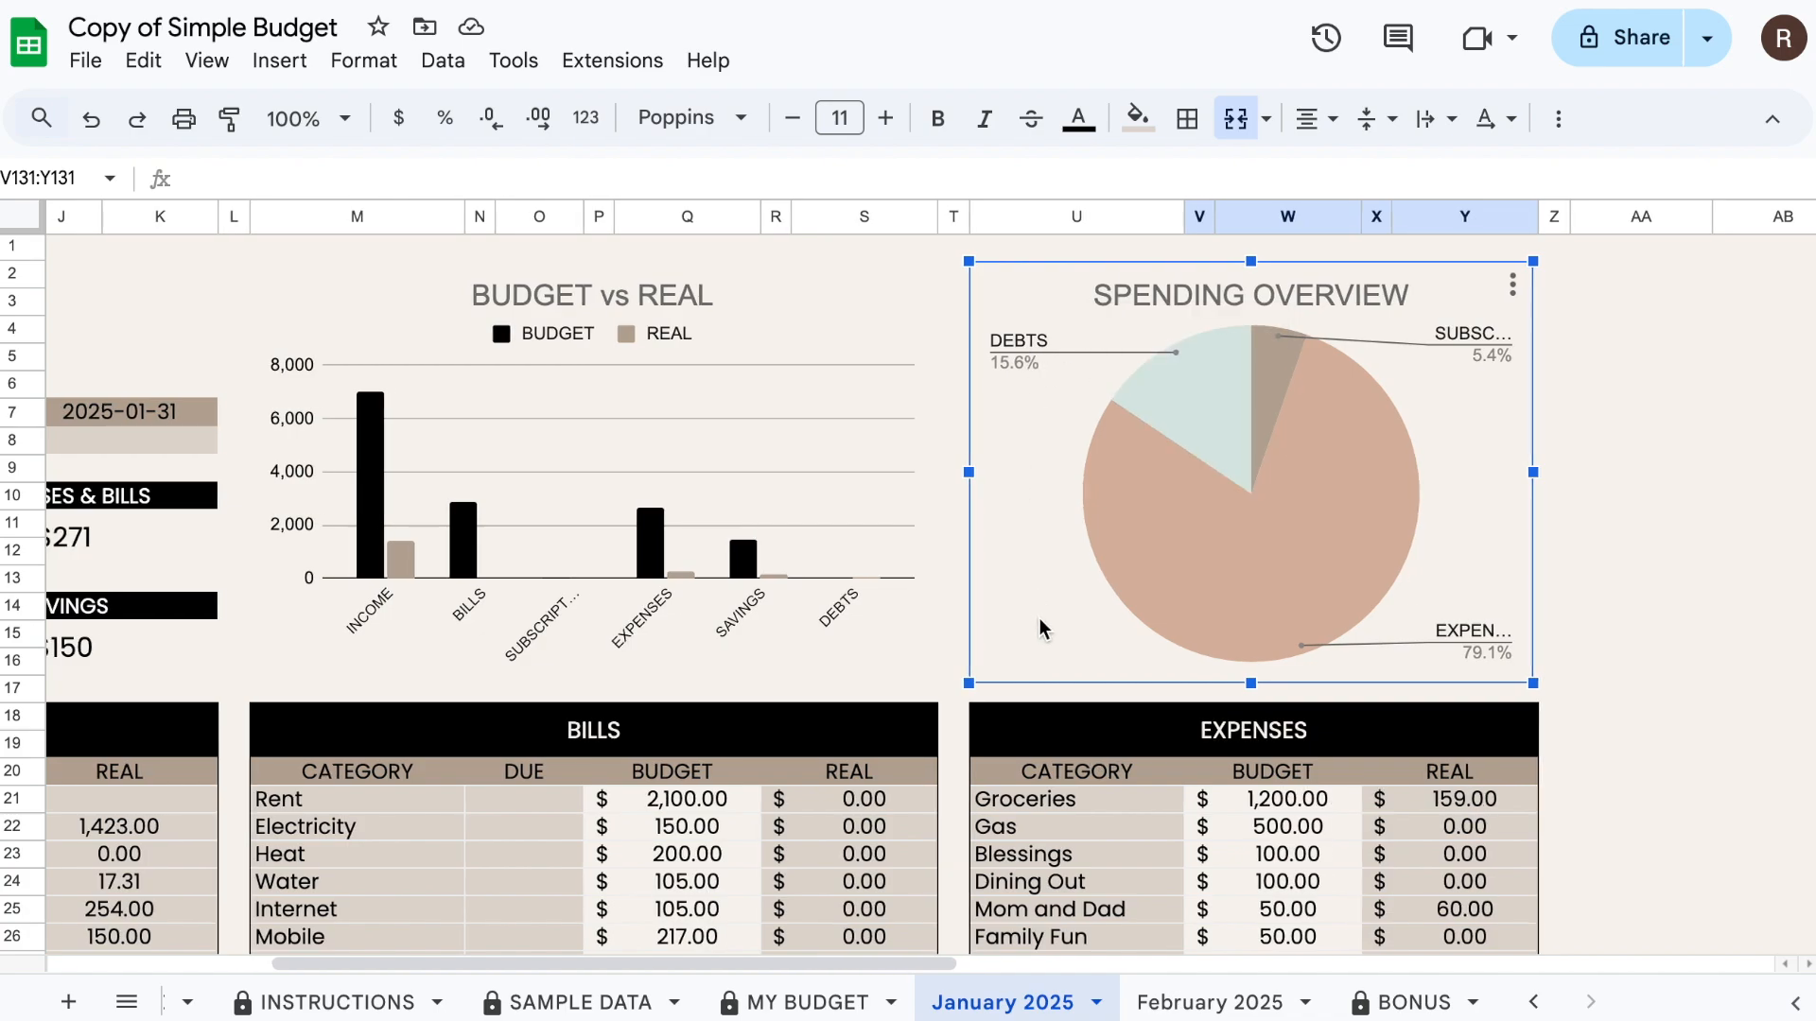
- Review the Budget Summary, the Balance Overview chart and the spending breakdown charts of January 2025
scroll(1040, 615, "left", 5)
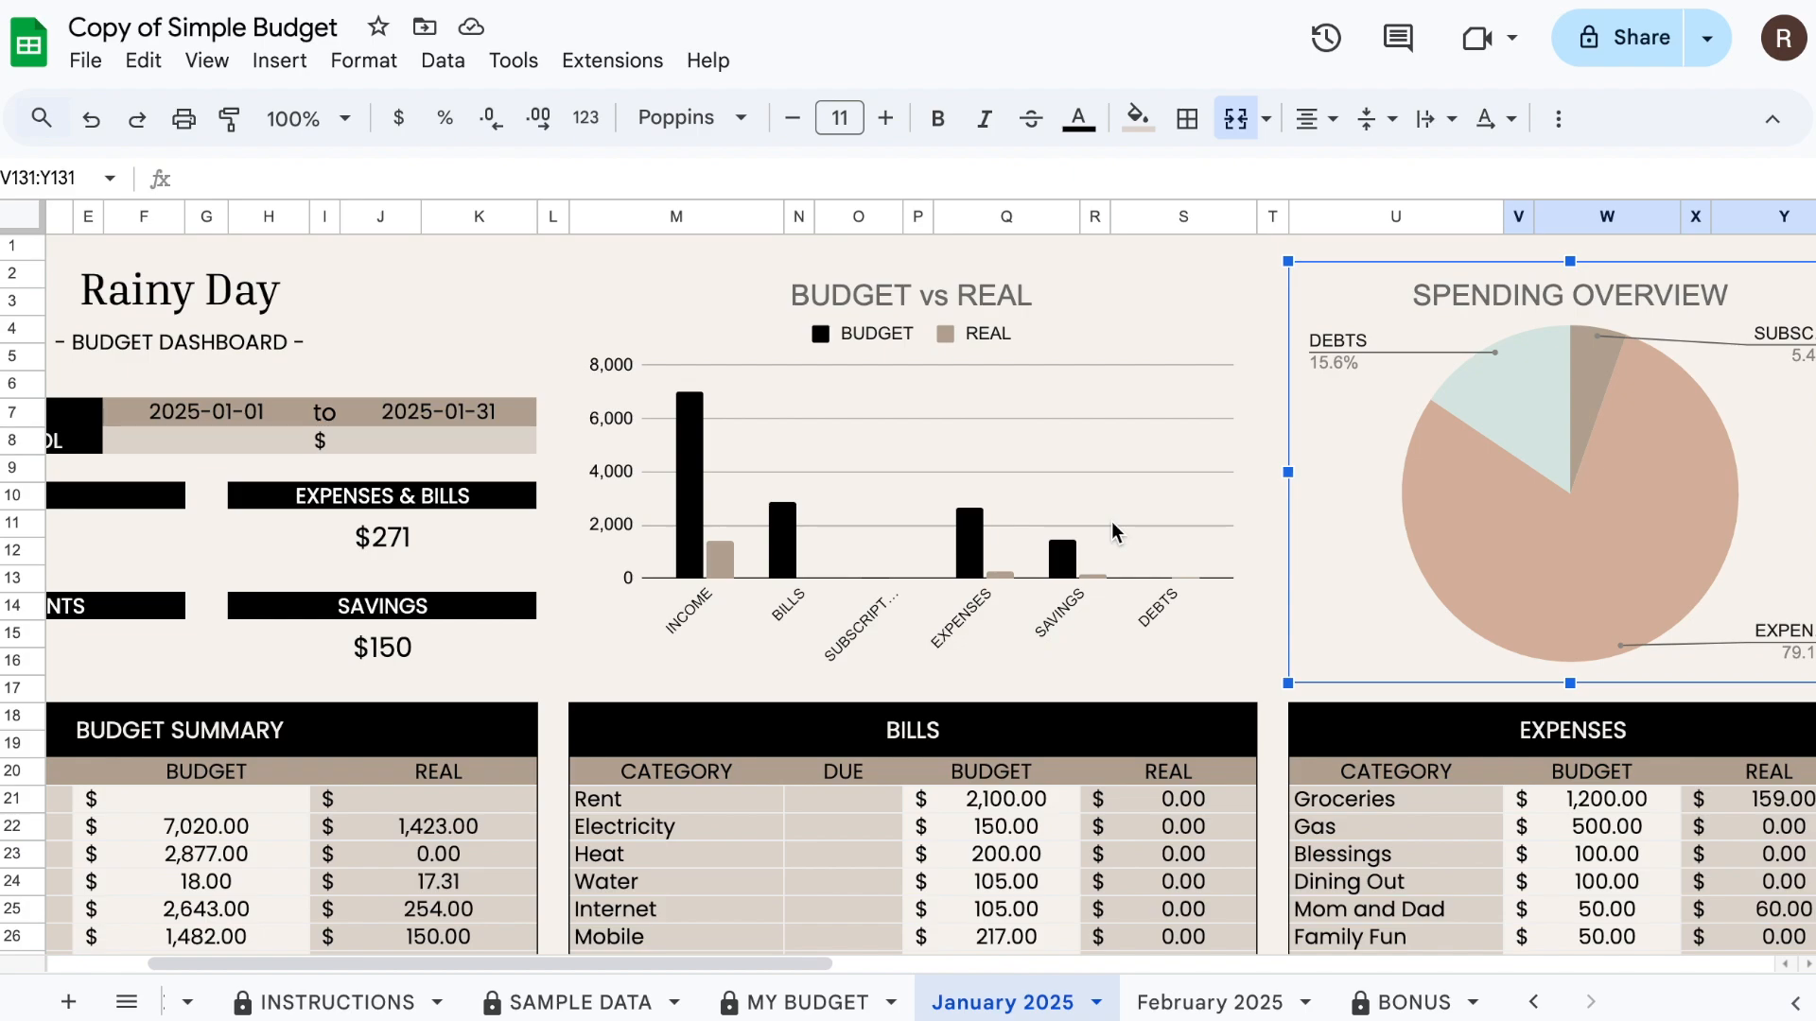
scroll(1046, 522, "left", 3)
scroll(1003, 532, "down", 4)
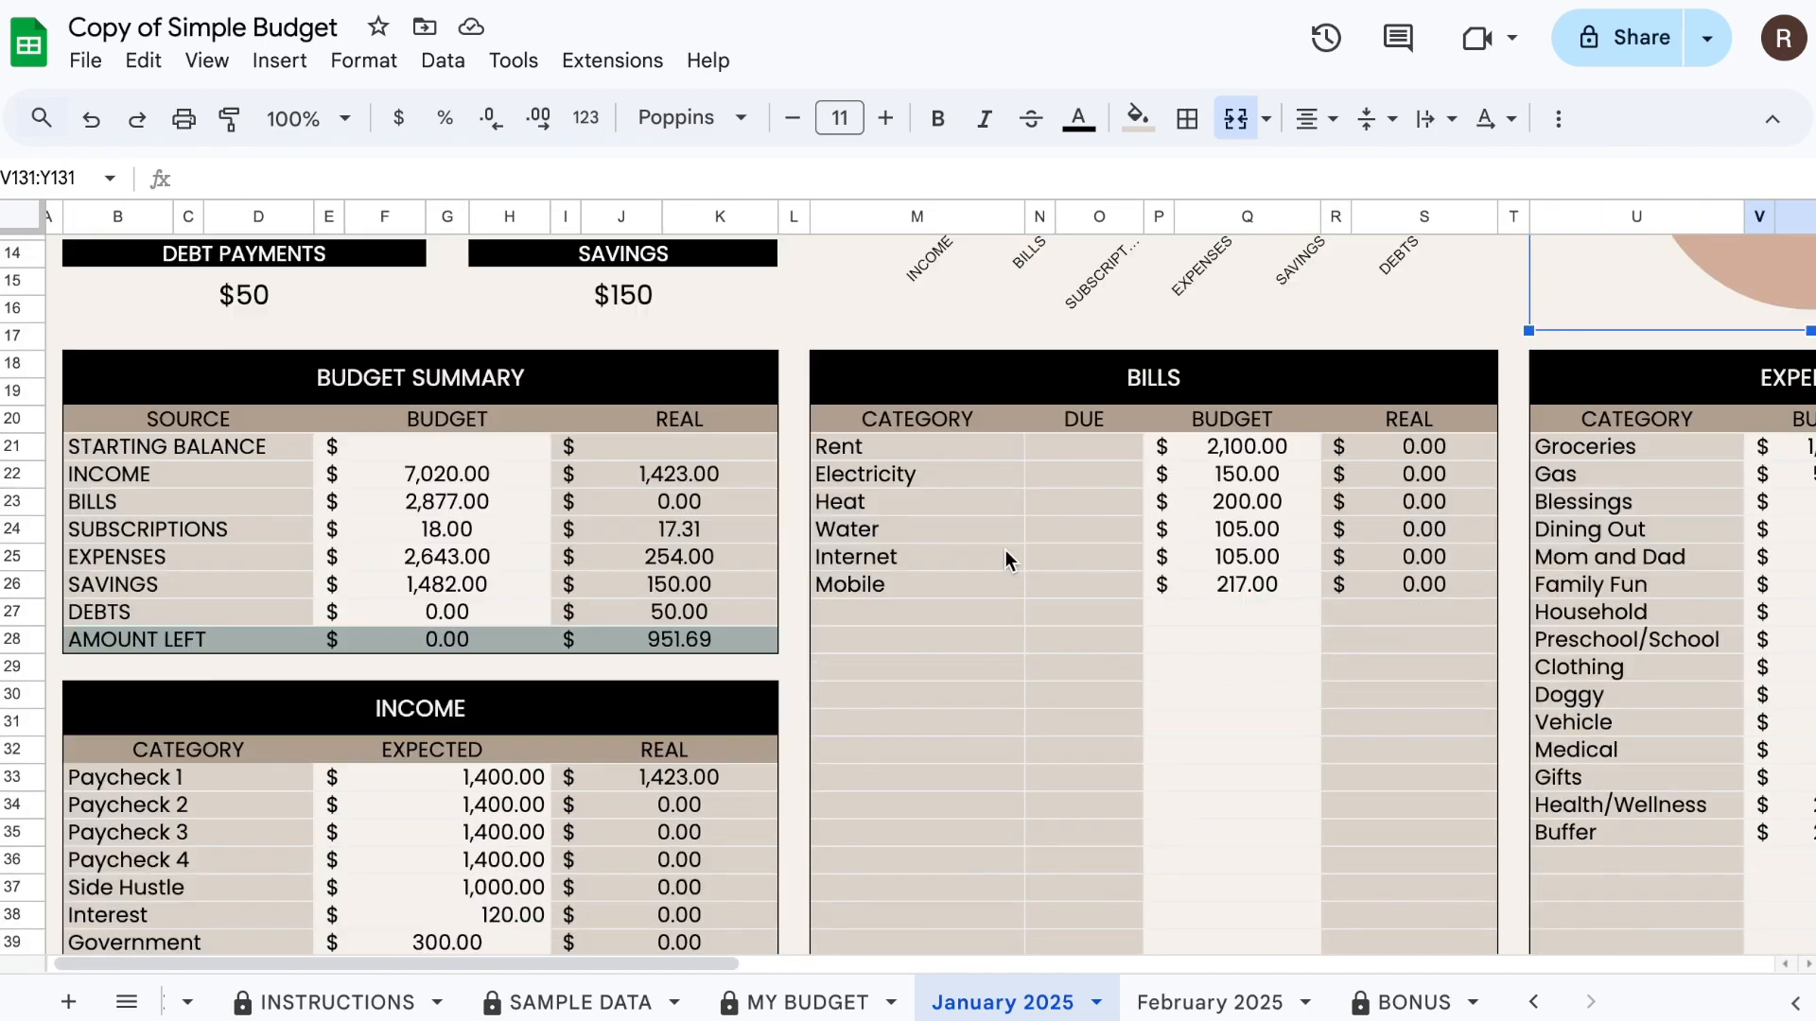
scroll(1004, 551, "down", 10)
scroll(1006, 551, "left", 1)
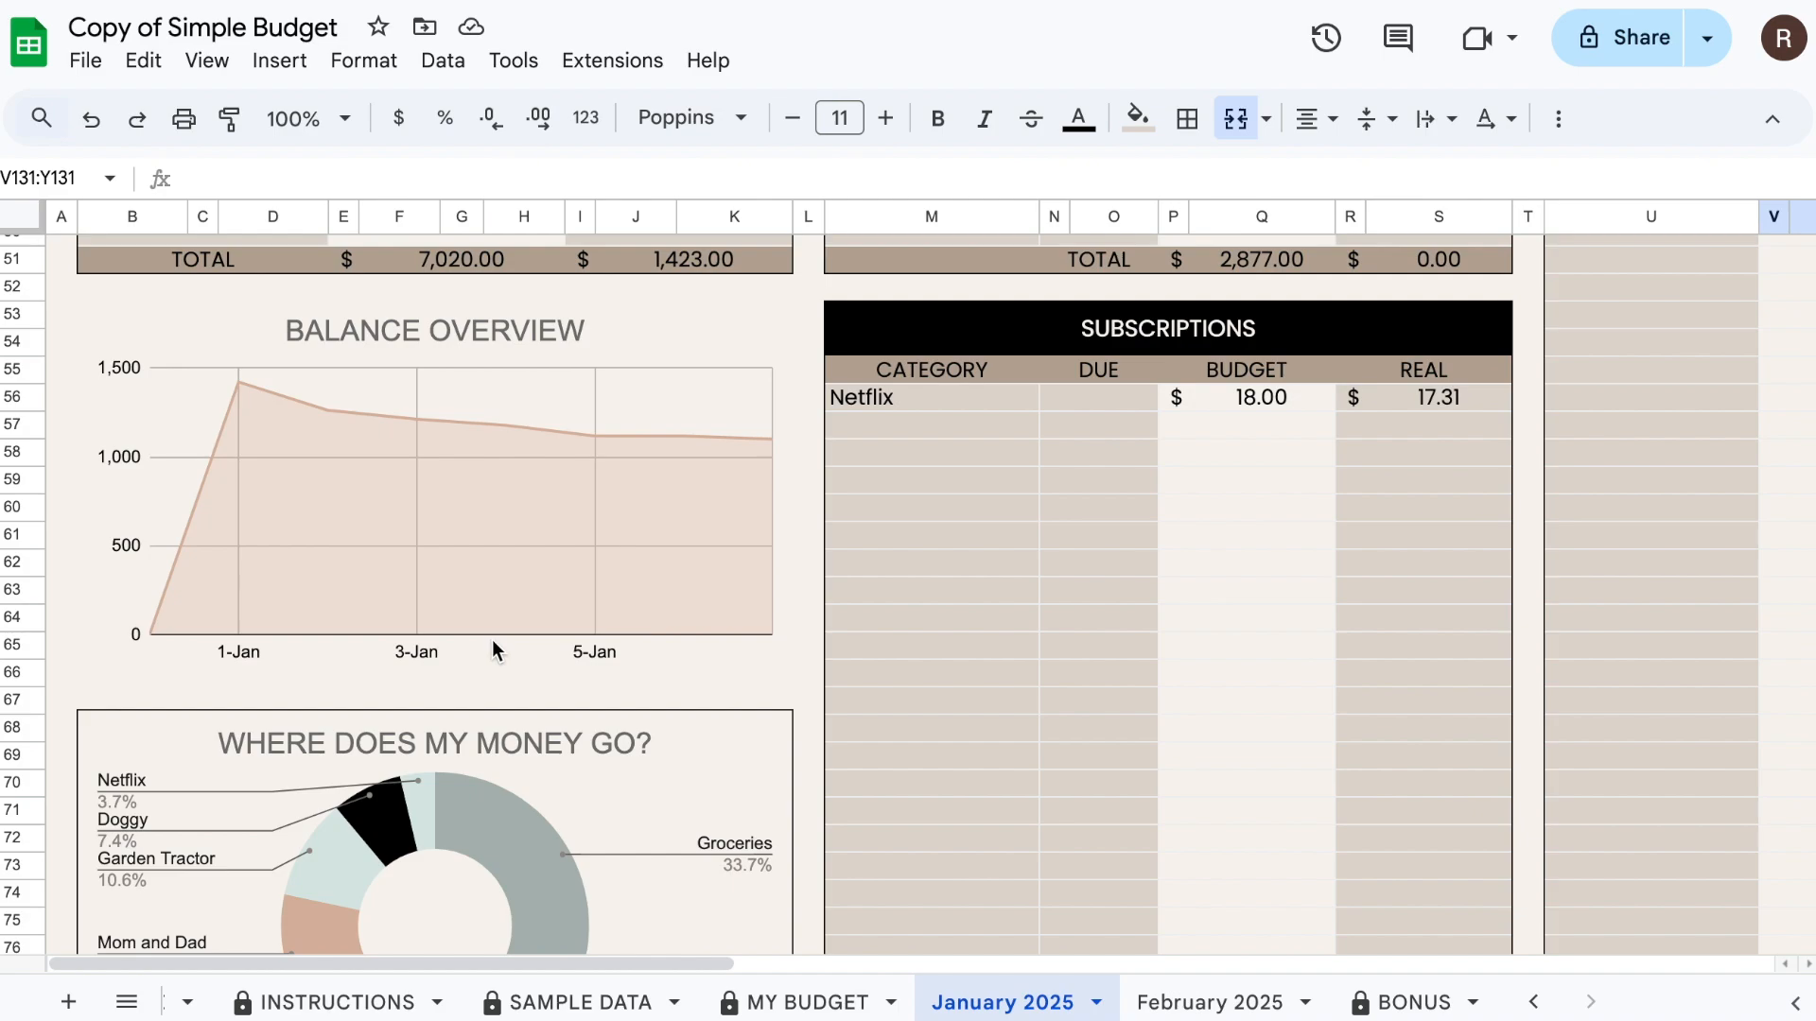
scroll(493, 647, "down", 5)
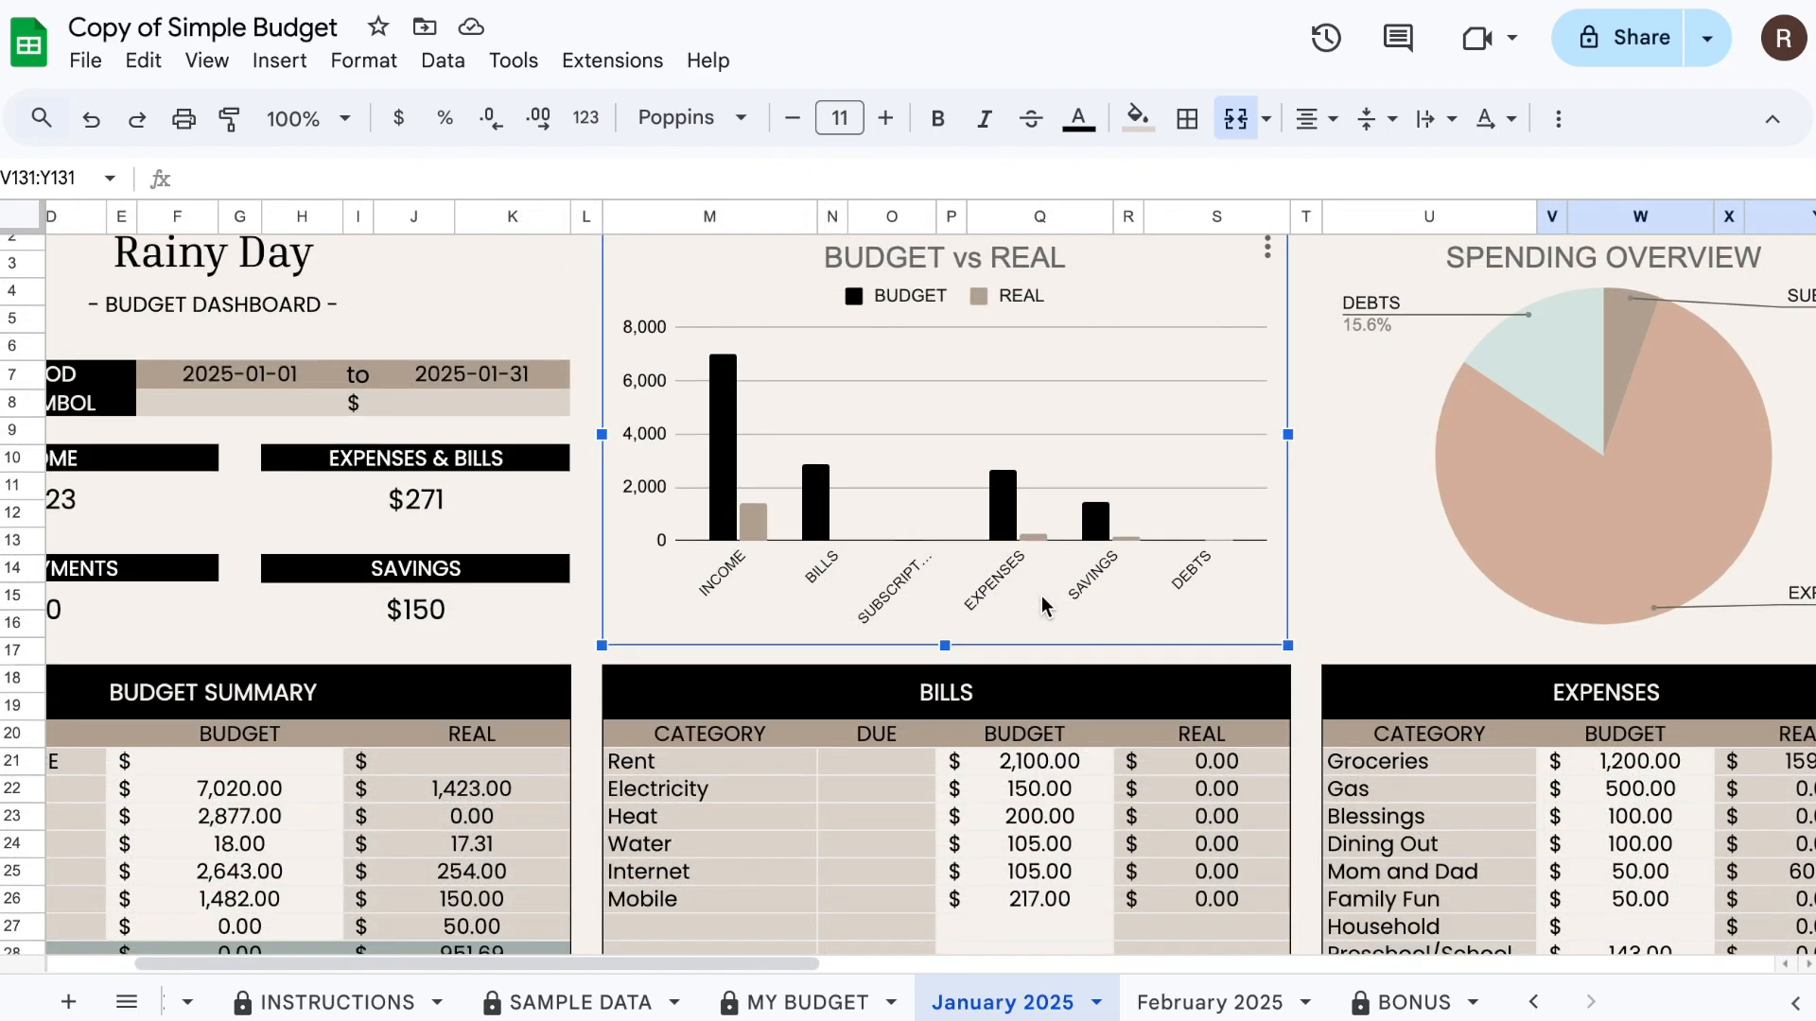
- Compare the budgeted and real amounts in the dashboard totals, Budget Summary and Bills table of January 2025
scroll(1043, 608, "down", 2)
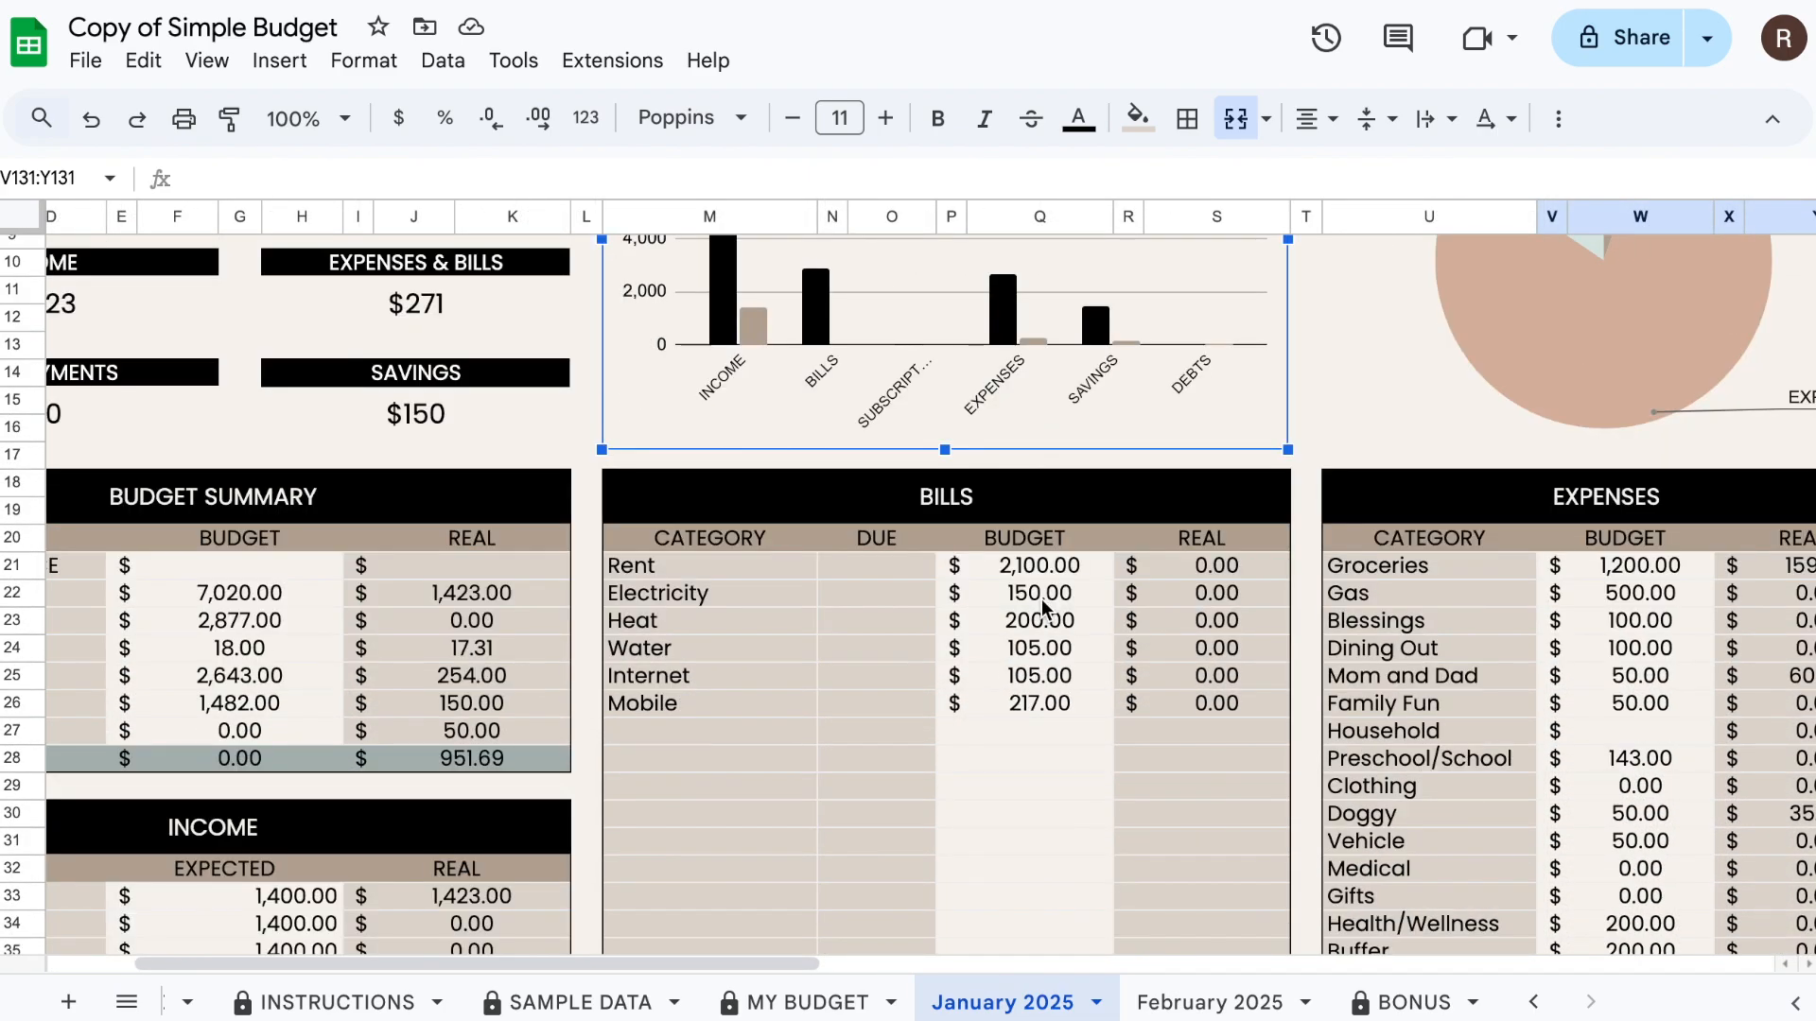
scroll(1050, 602, "up", 3)
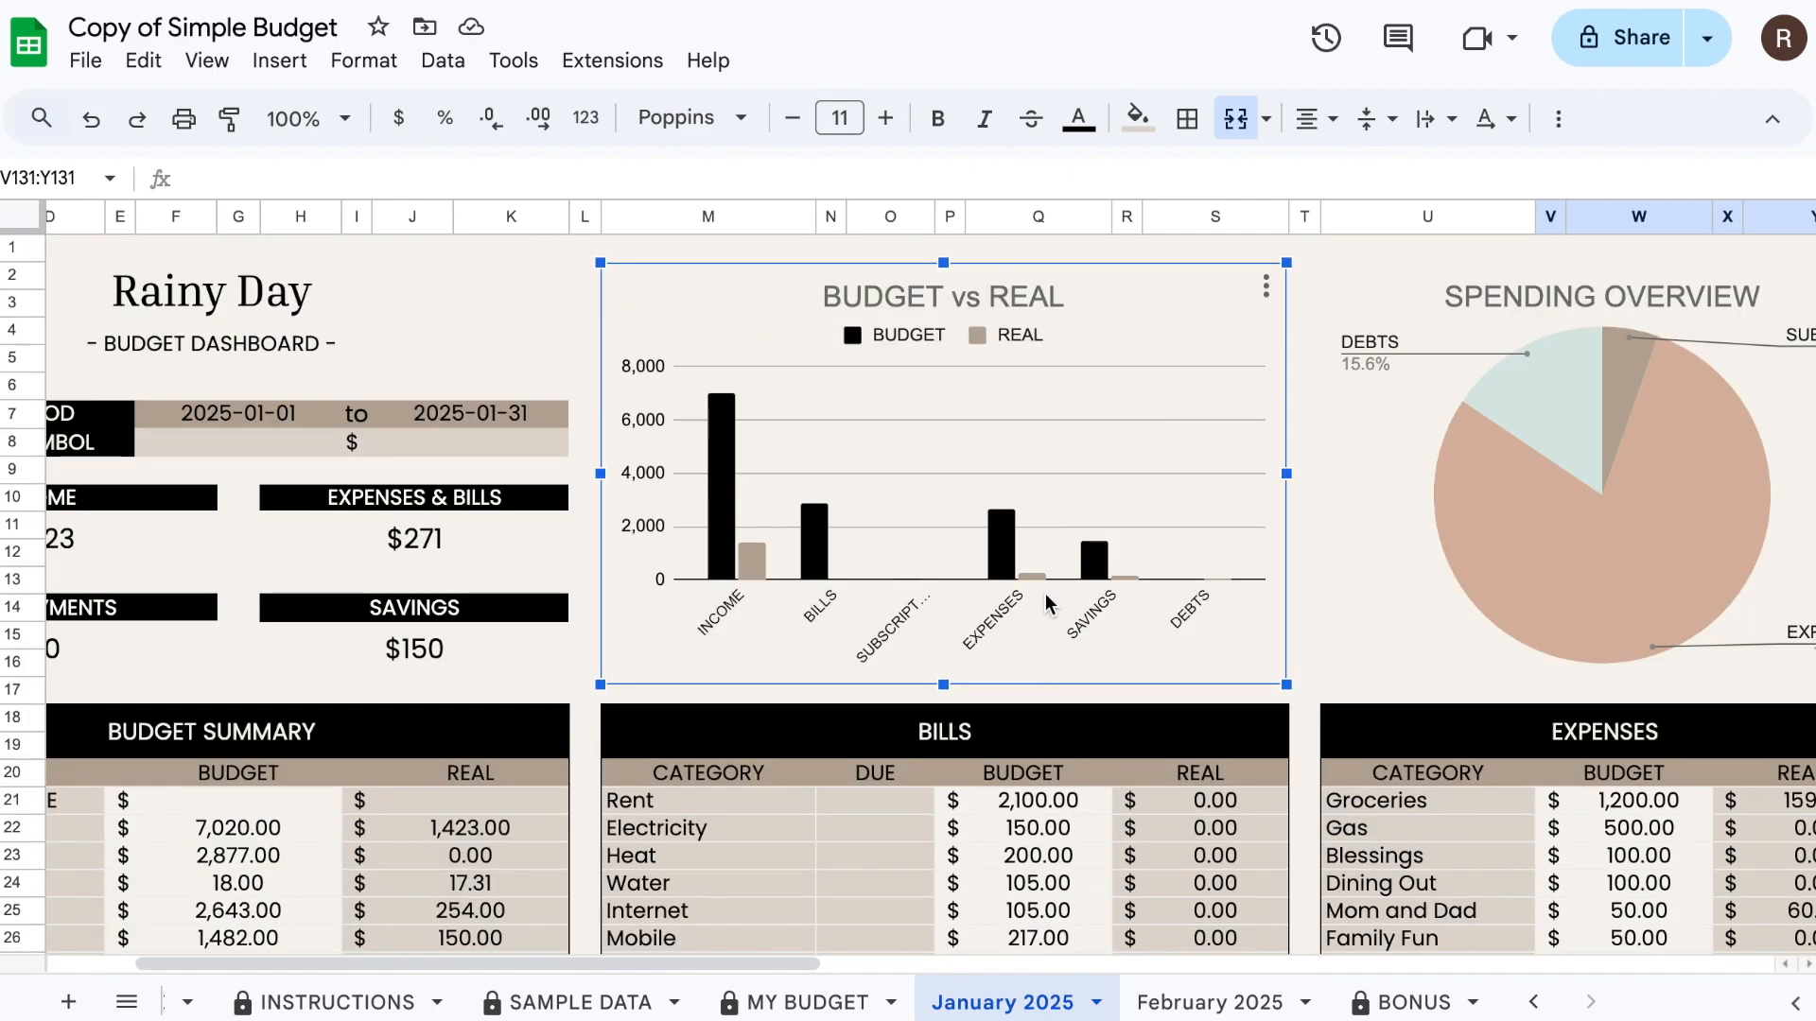
scroll(641, 696, "left", 3)
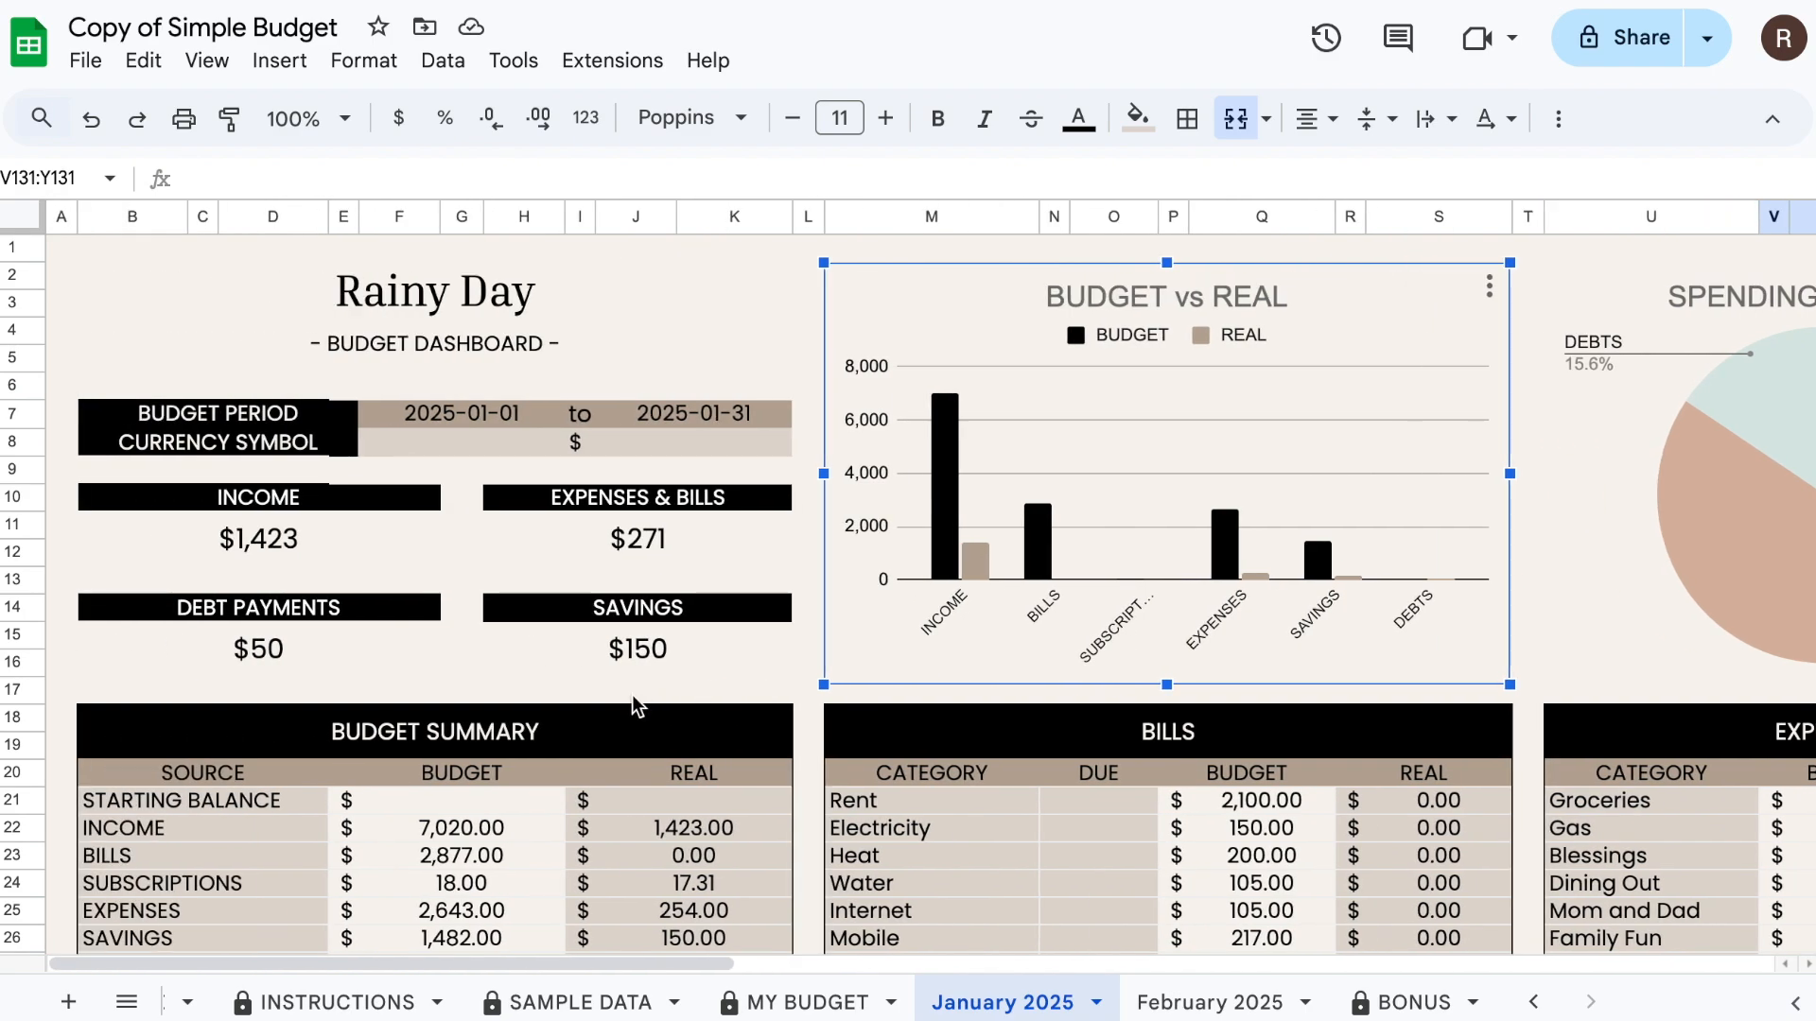
scroll(634, 705, "down", 3)
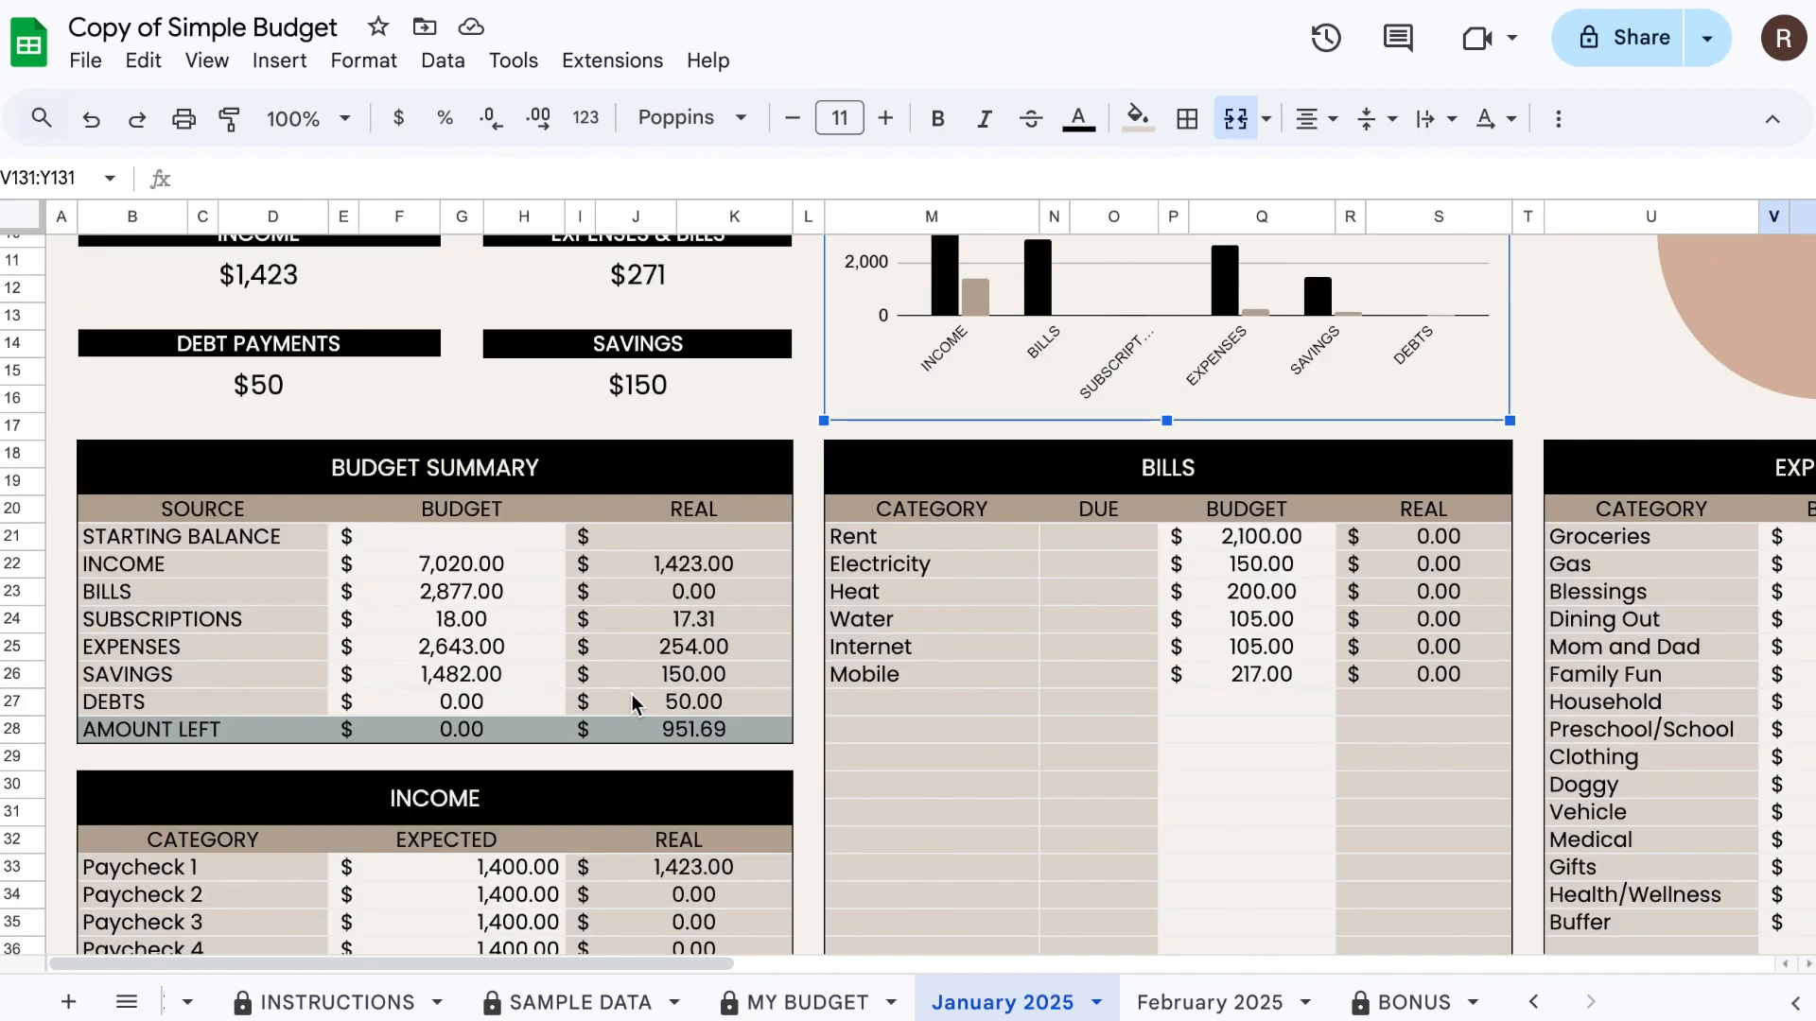
left_click(938, 700)
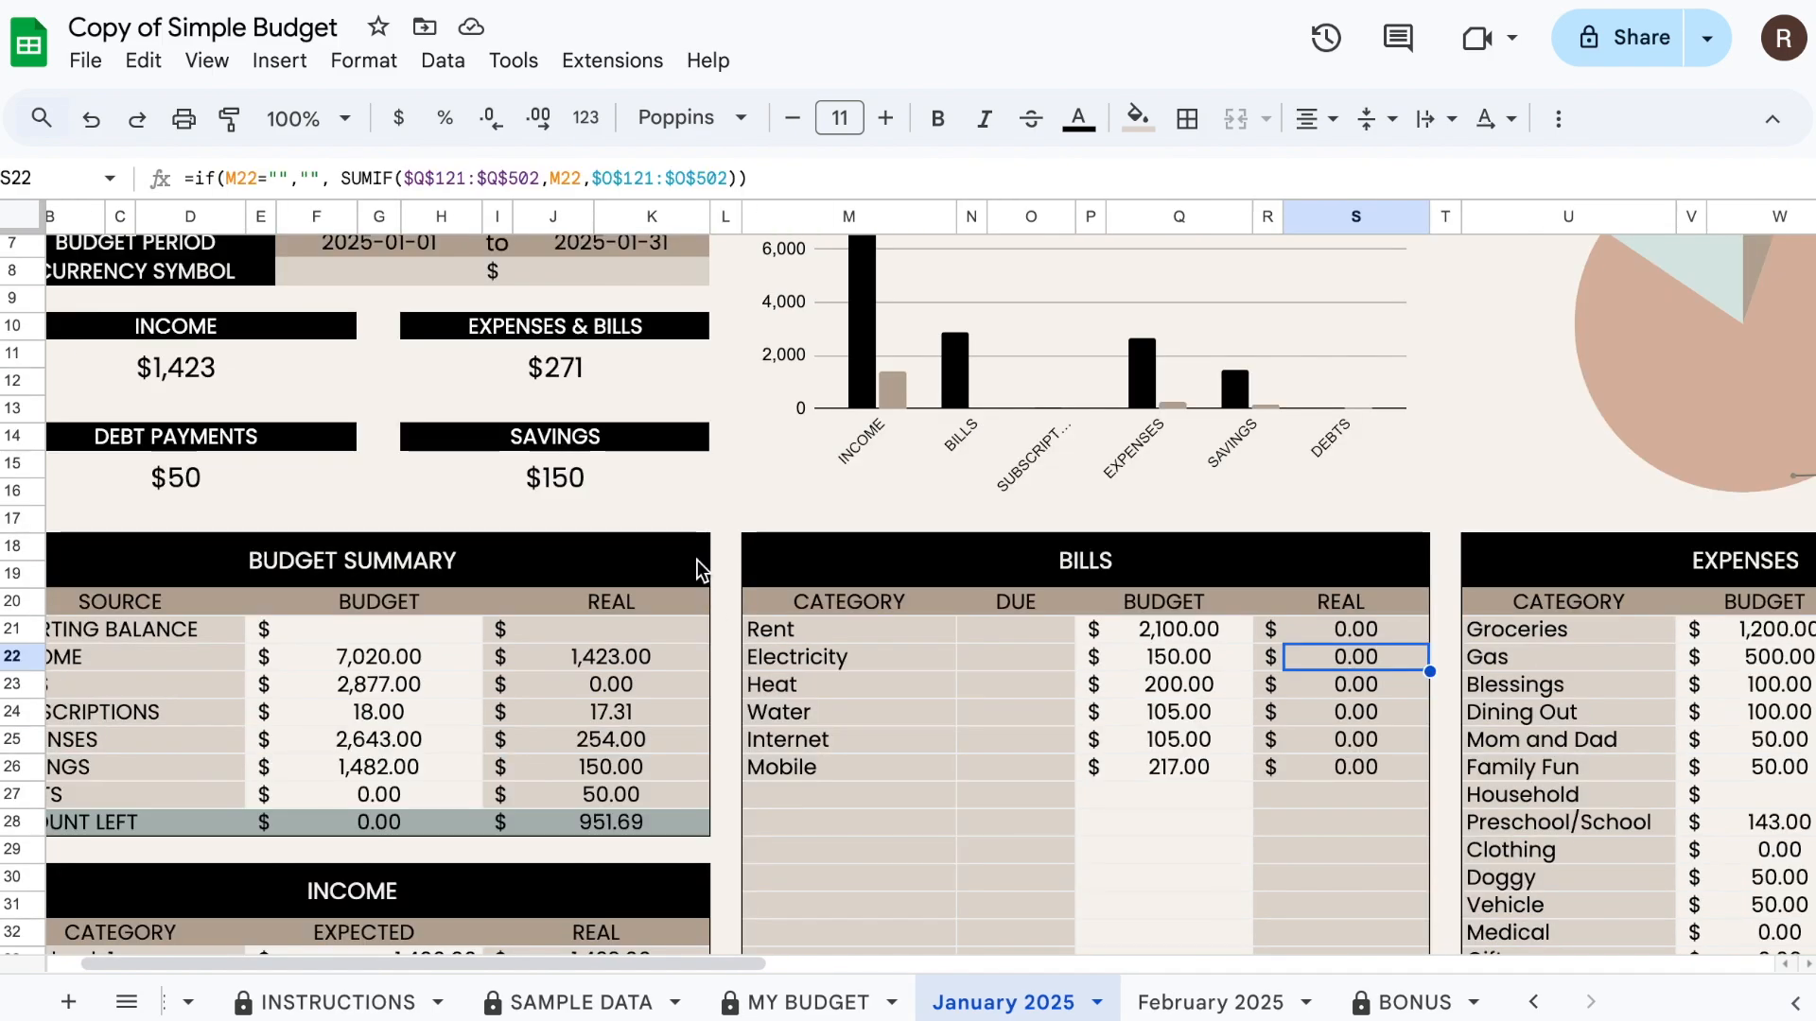
scroll(700, 566, "up", 2)
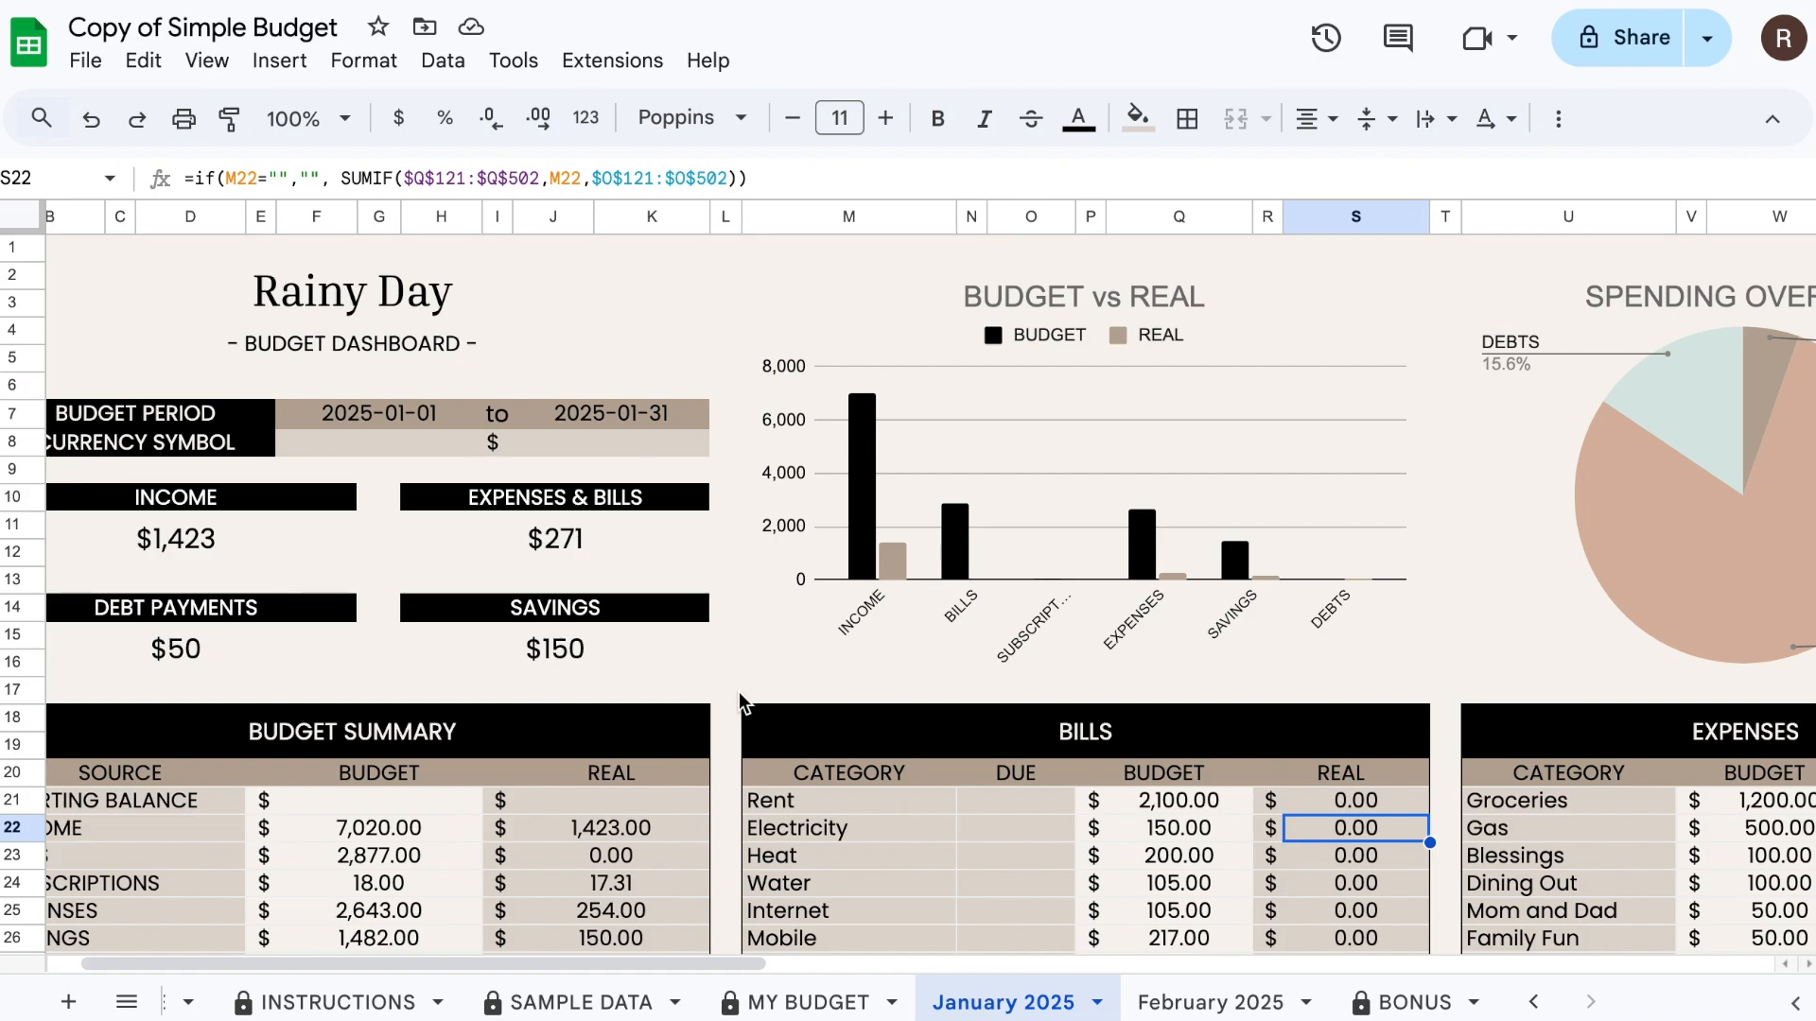
scroll(739, 701, "down", 1)
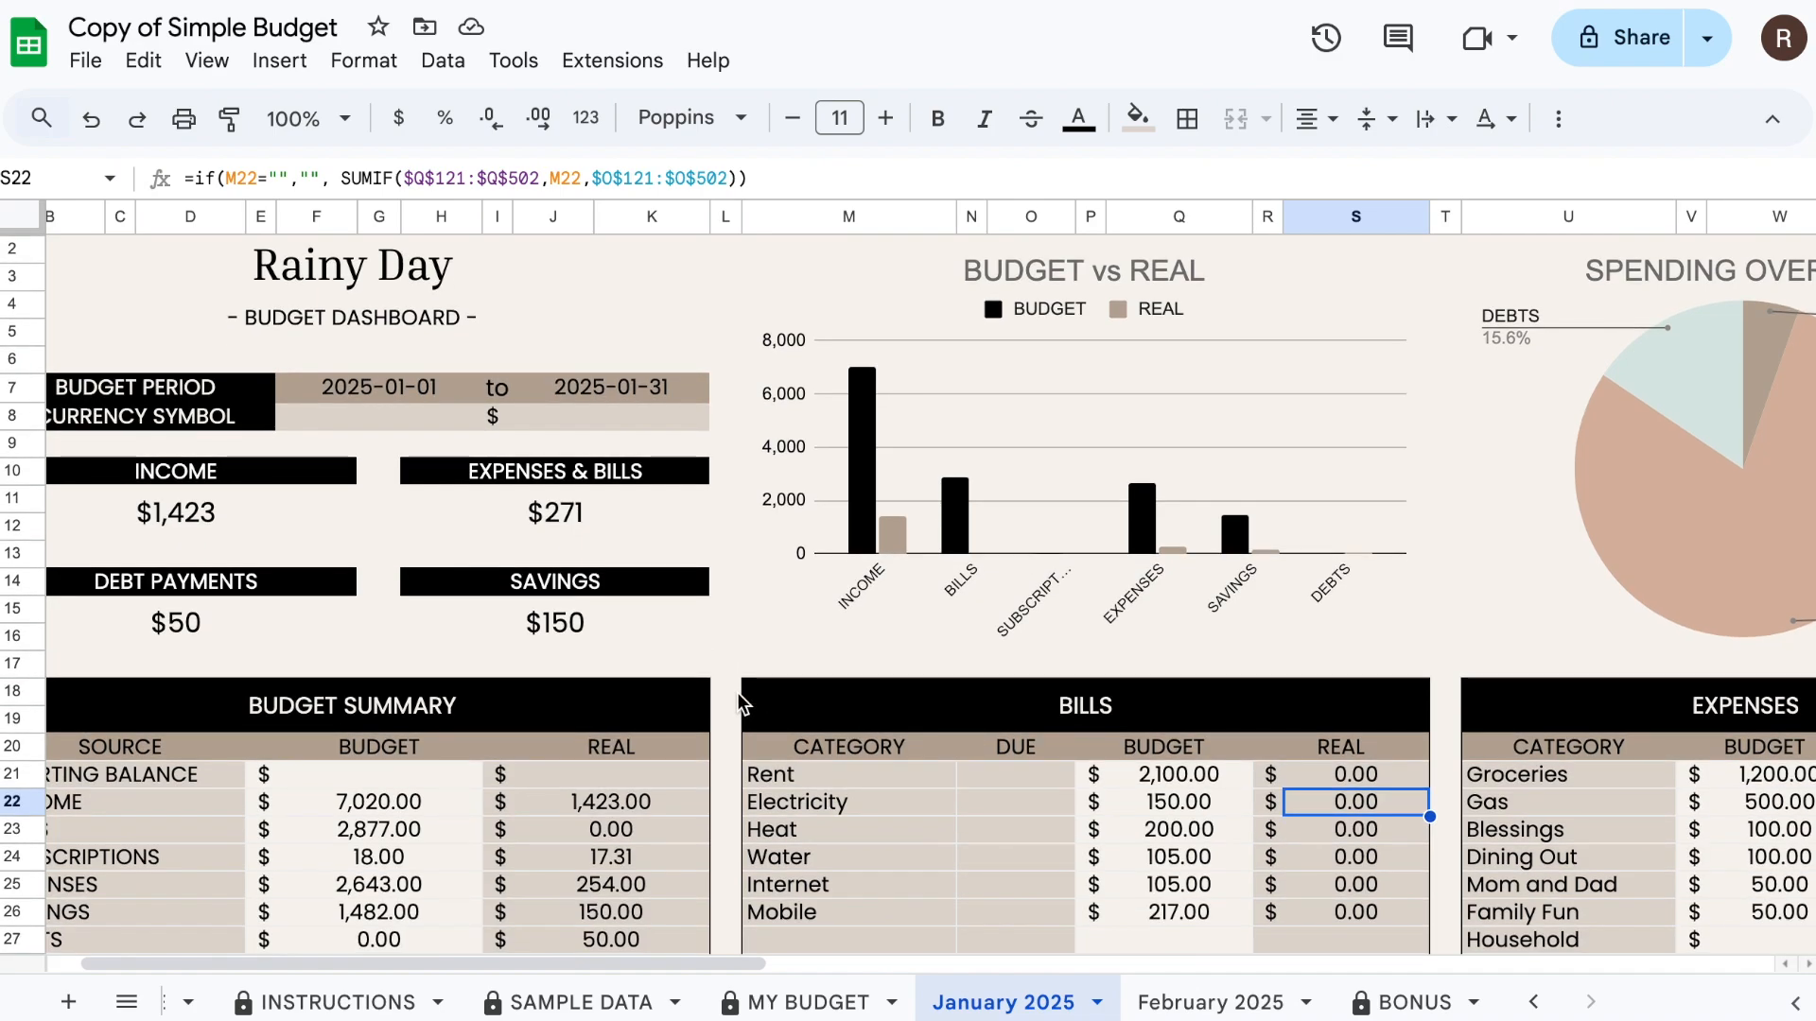